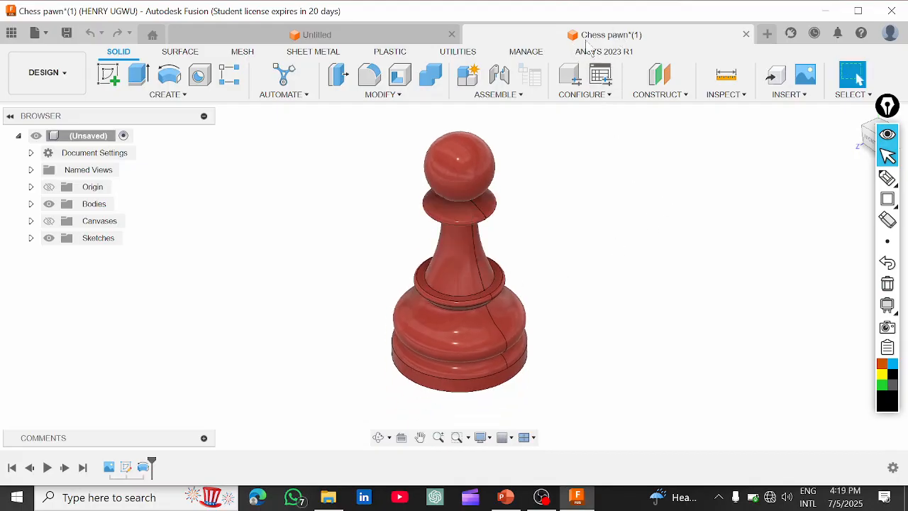
# Mark the workspace switcher with a rectangle using the screen annotation tool.
pyautogui.scroll(2, 458, 277)
pyautogui.scroll(-1, 455, 269)
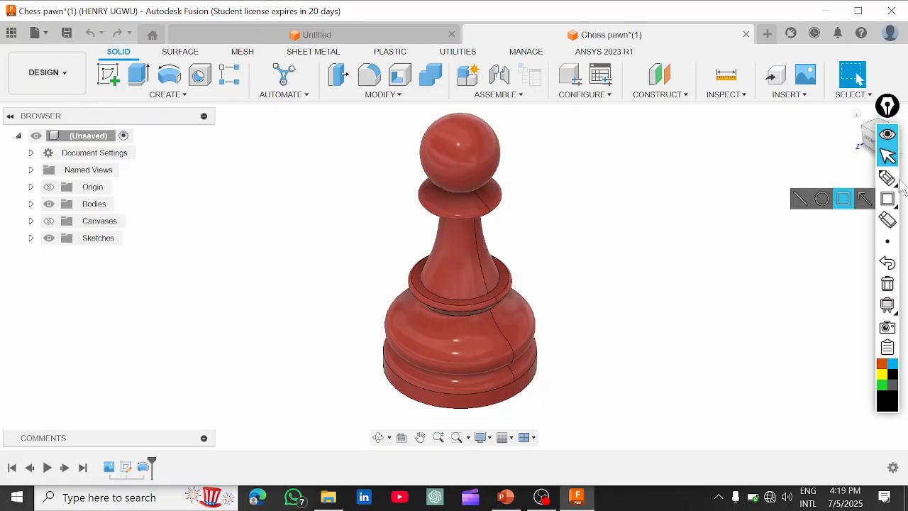
pyautogui.moveTo(889, 177)
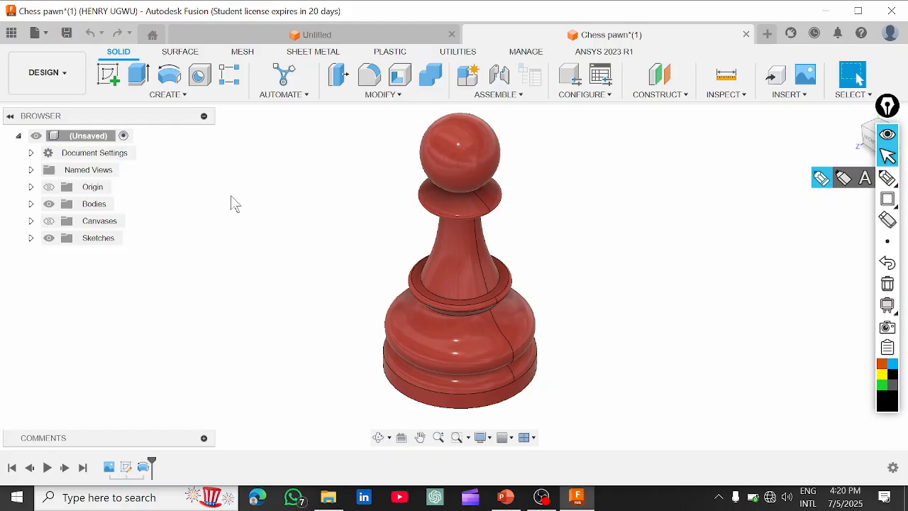
pyautogui.click(893, 199)
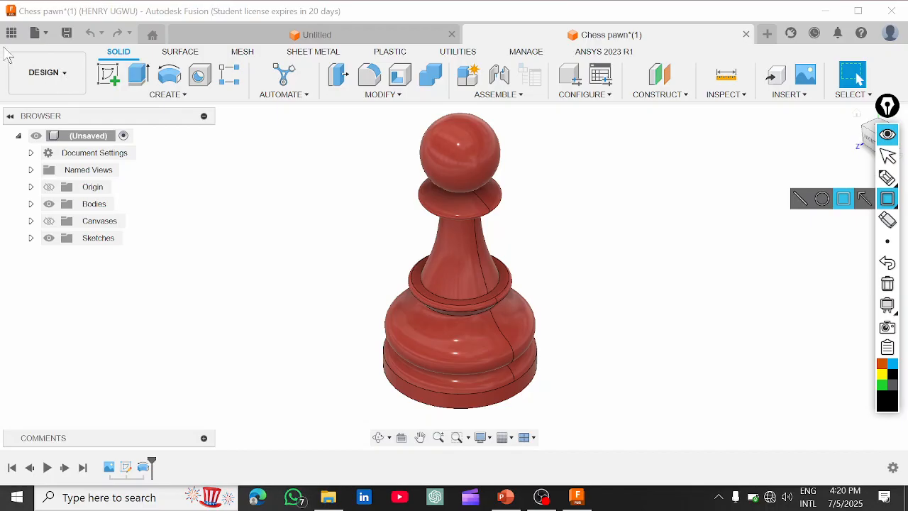
pyautogui.moveTo(2, 48); pyautogui.dragTo(94, 104)
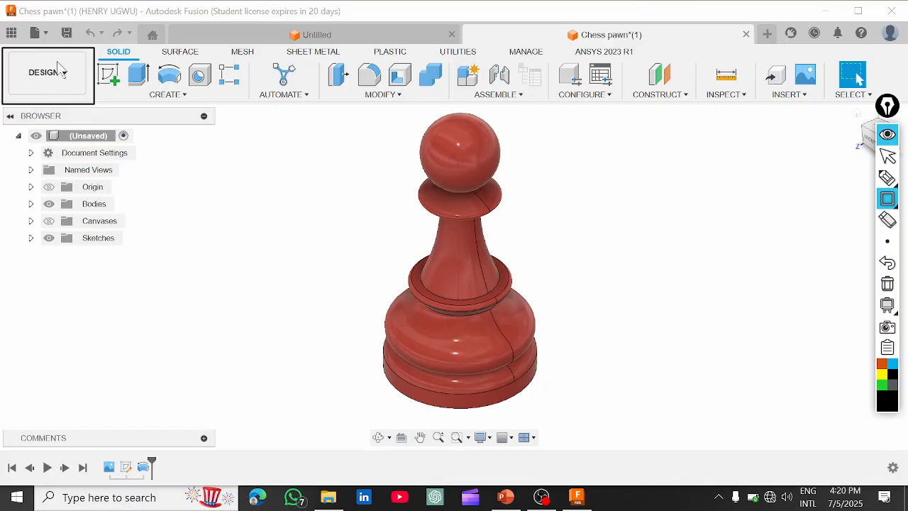
pyautogui.click(887, 156)
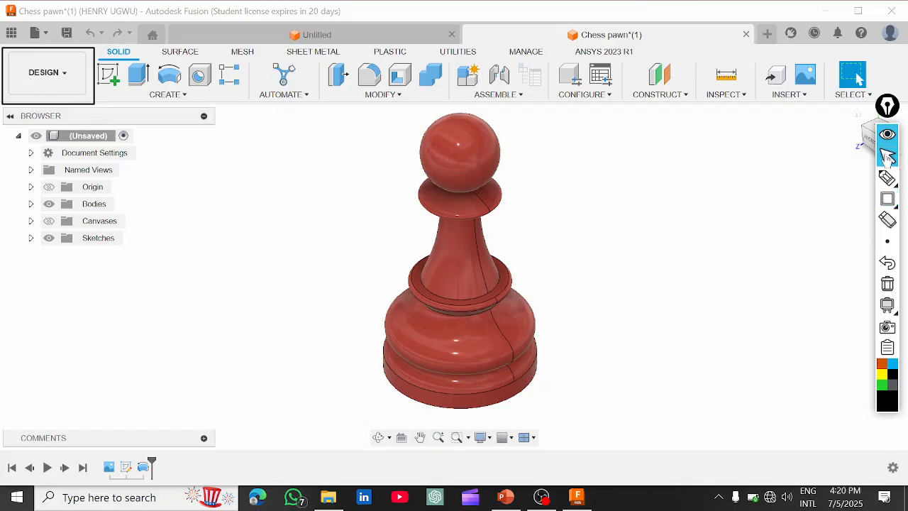
# Review the available workspaces, including Render, Animation, Simulation and Manufacture.
pyautogui.click(45, 79)
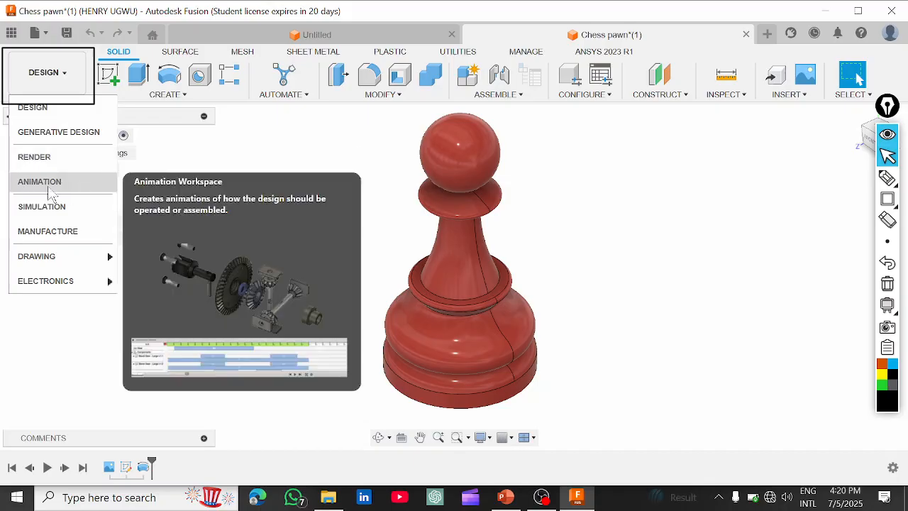
pyautogui.moveTo(22, 264)
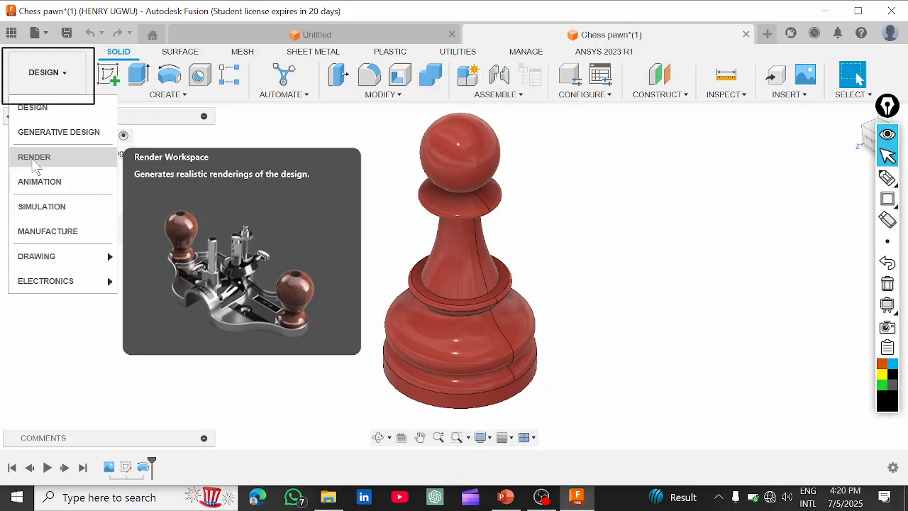
pyautogui.moveTo(43, 252)
# Examine the chess pawn model from head to base at different zoom levels.
pyautogui.scroll(5, 458, 179)
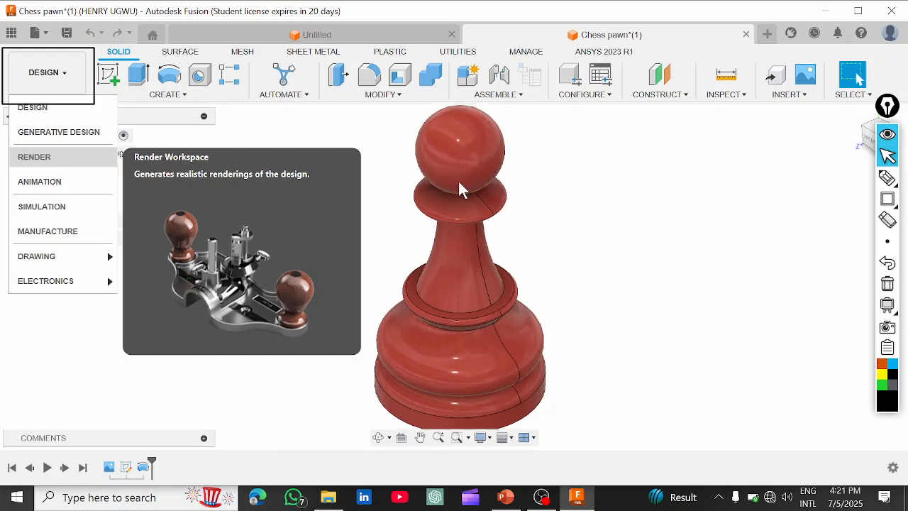
pyautogui.scroll(-4, 462, 190)
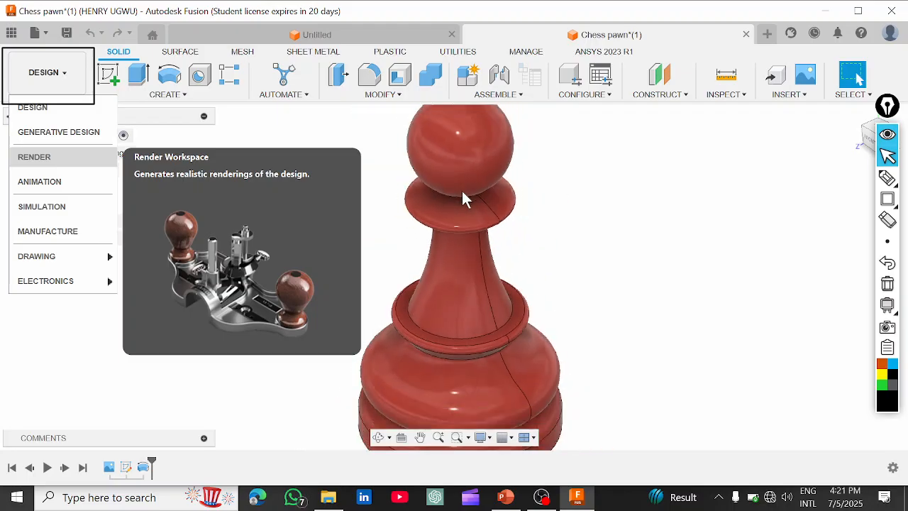
pyautogui.scroll(2, 462, 191)
pyautogui.scroll(-2, 462, 190)
pyautogui.scroll(2, 463, 191)
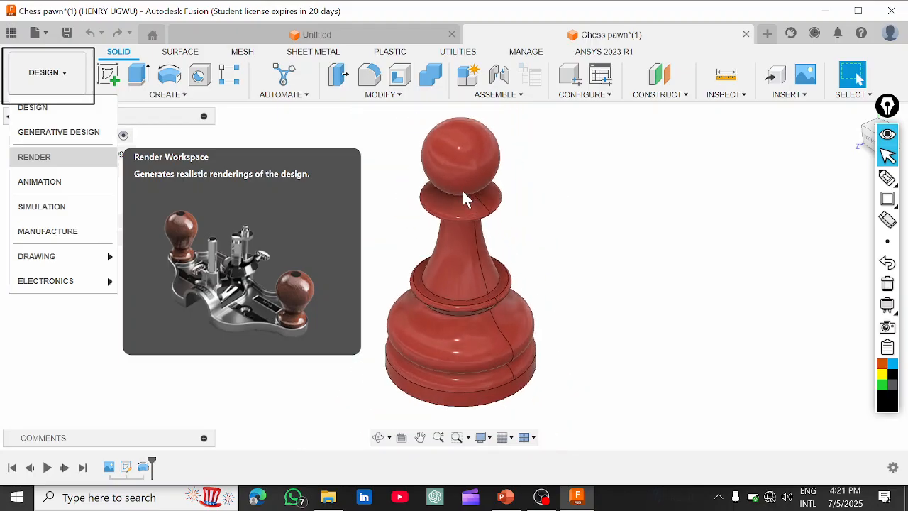
pyautogui.scroll(-2, 463, 192)
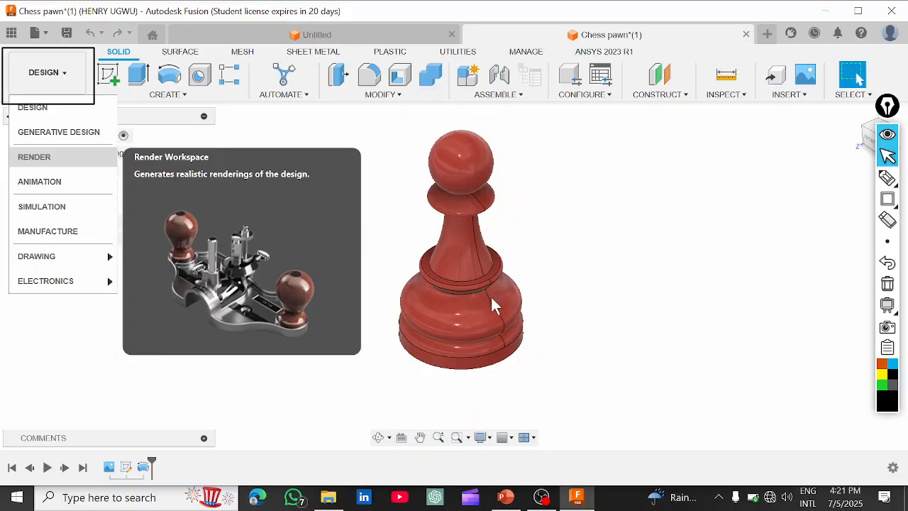
pyautogui.scroll(5, 490, 297)
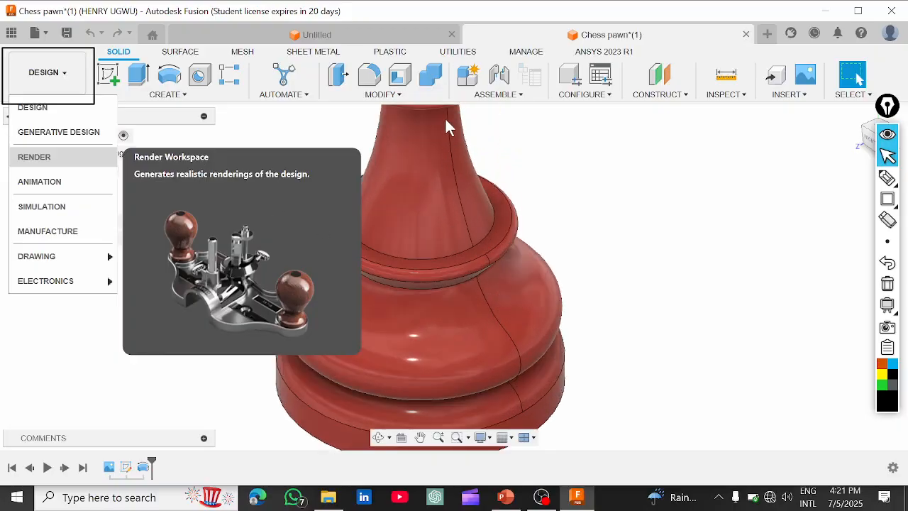
# Annotate the pawn's visible edge lines with two straight lines, one on the neck and one on the bulging body, and set the thinnest pen size.
pyautogui.moveTo(888, 200)
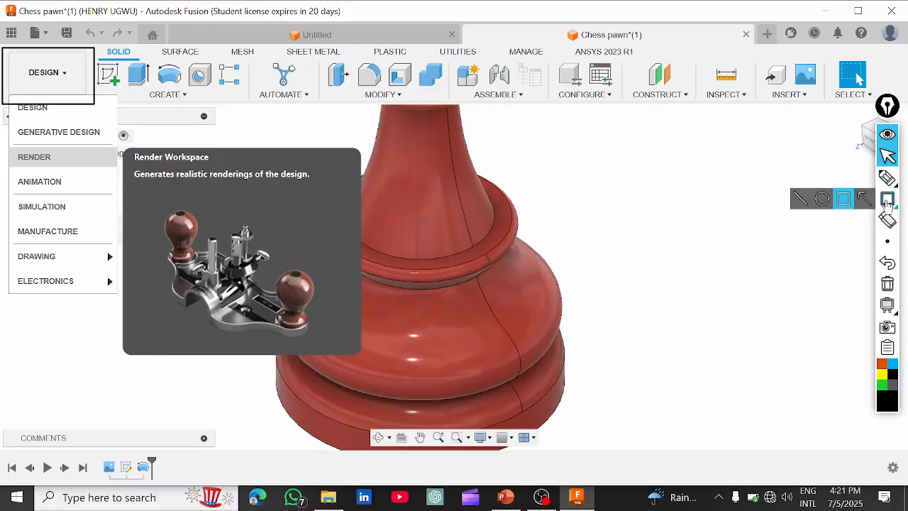
pyautogui.click(800, 198)
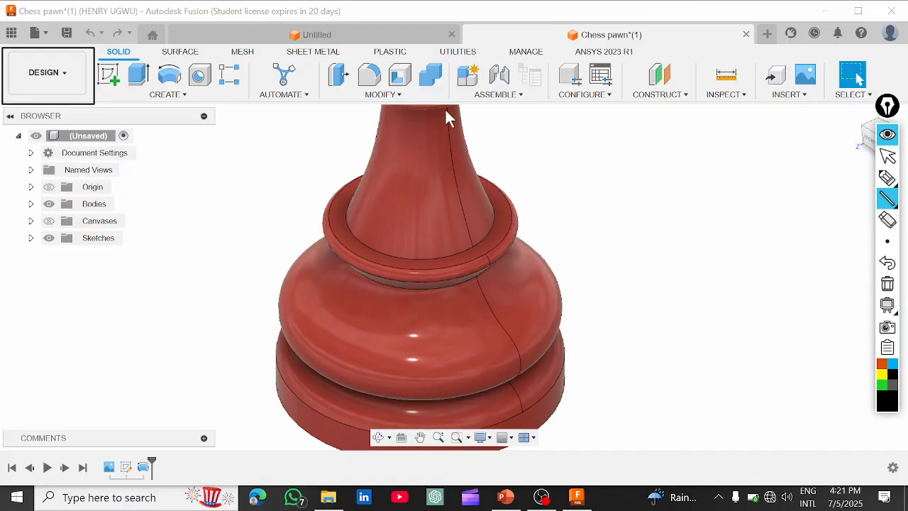
pyautogui.moveTo(458, 192); pyautogui.dragTo(470, 226)
pyautogui.moveTo(483, 285); pyautogui.dragTo(526, 365)
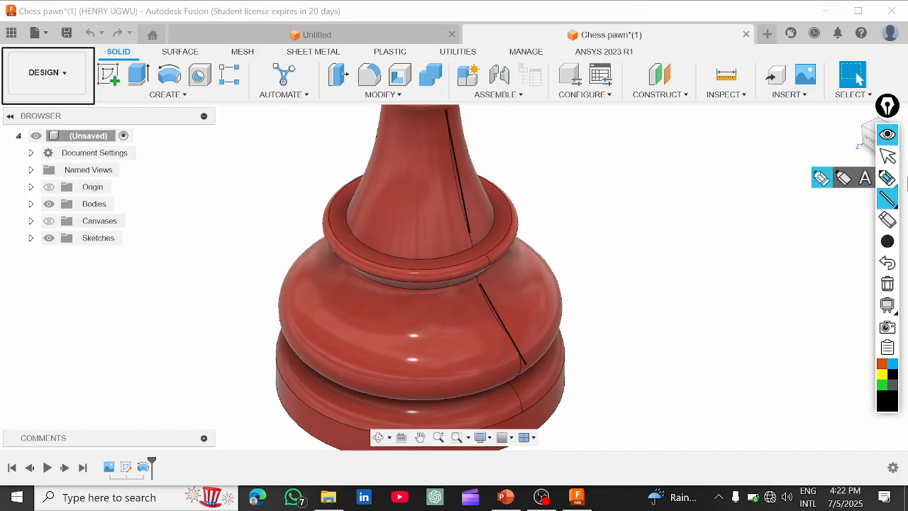
pyautogui.moveTo(887, 242)
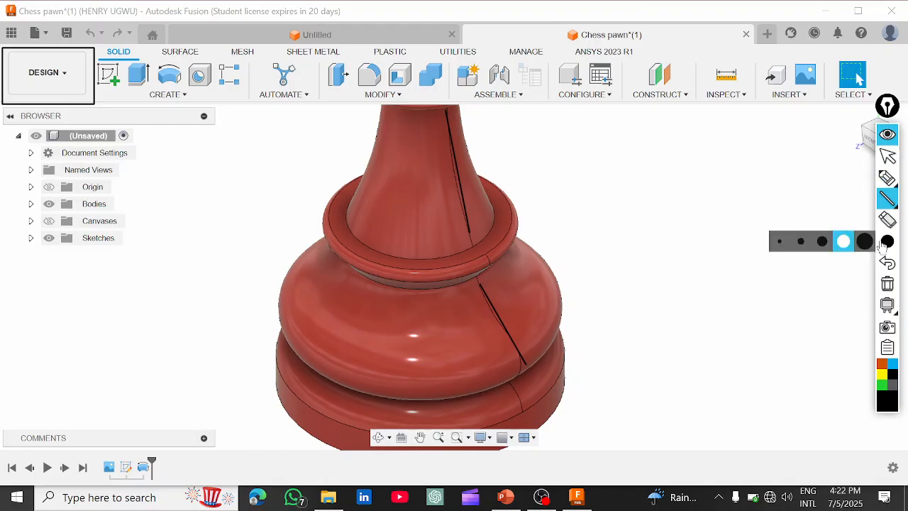
pyautogui.click(782, 241)
pyautogui.click(887, 156)
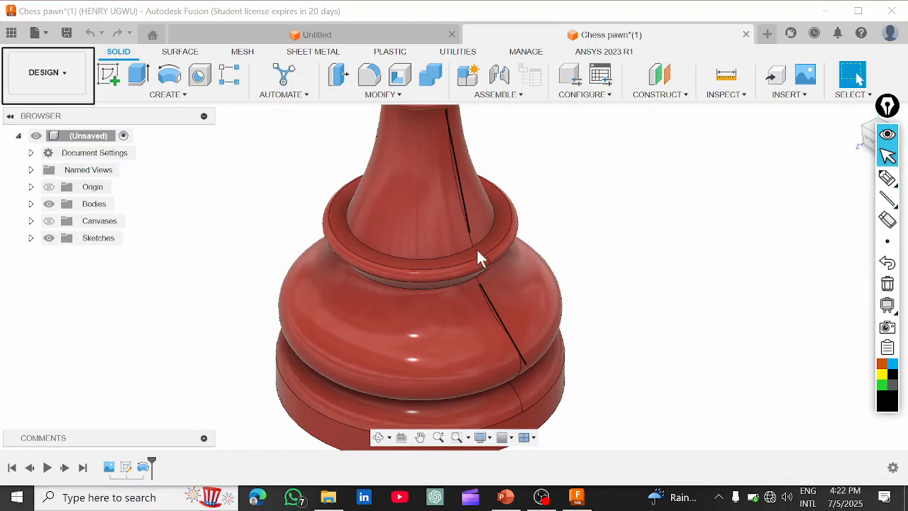
# Inspect the edge lines around the pawn's collar and body up close, then as a whole.
pyautogui.scroll(3, 882, 200)
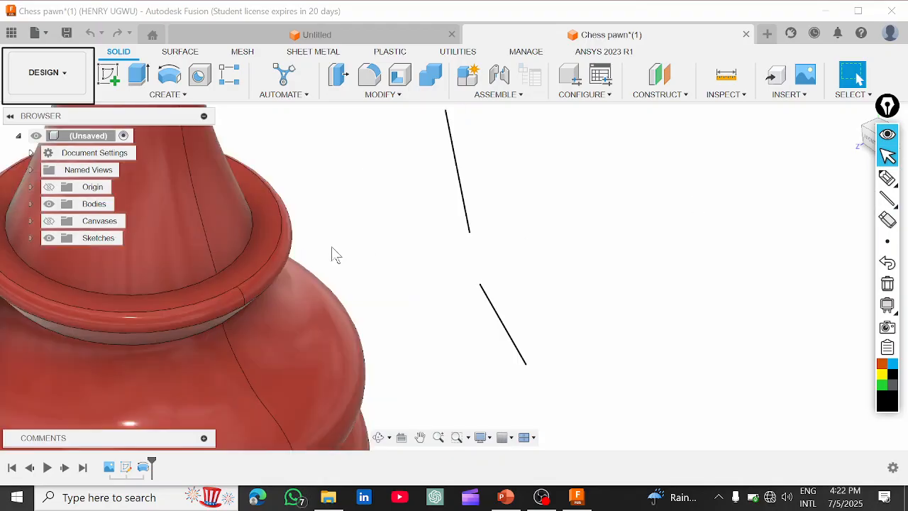
pyautogui.scroll(-1, 250, 271)
pyautogui.scroll(2, 227, 283)
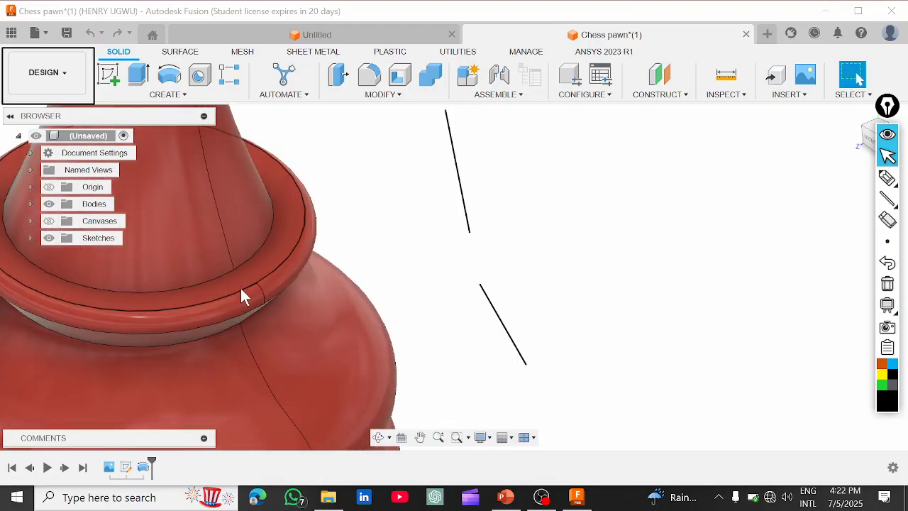
pyautogui.scroll(-1, 220, 213)
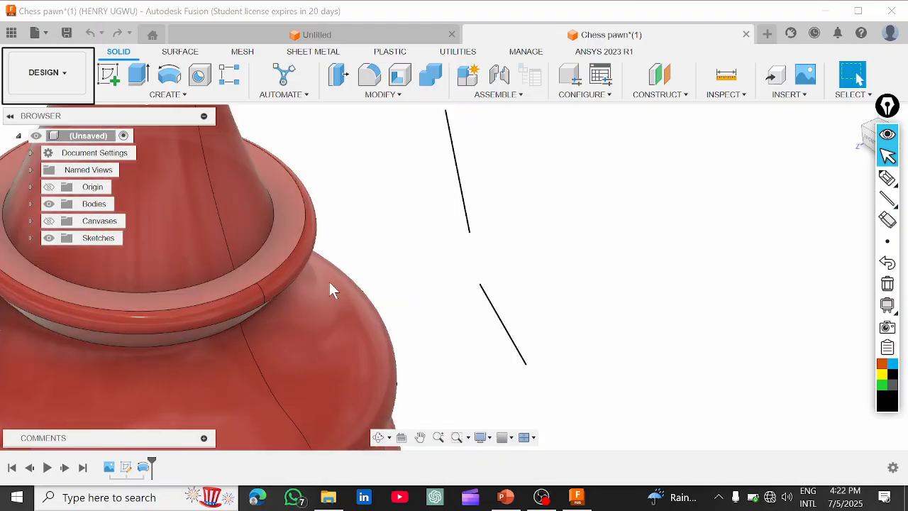
pyautogui.scroll(-2, 323, 285)
pyautogui.scroll(-2, 312, 284)
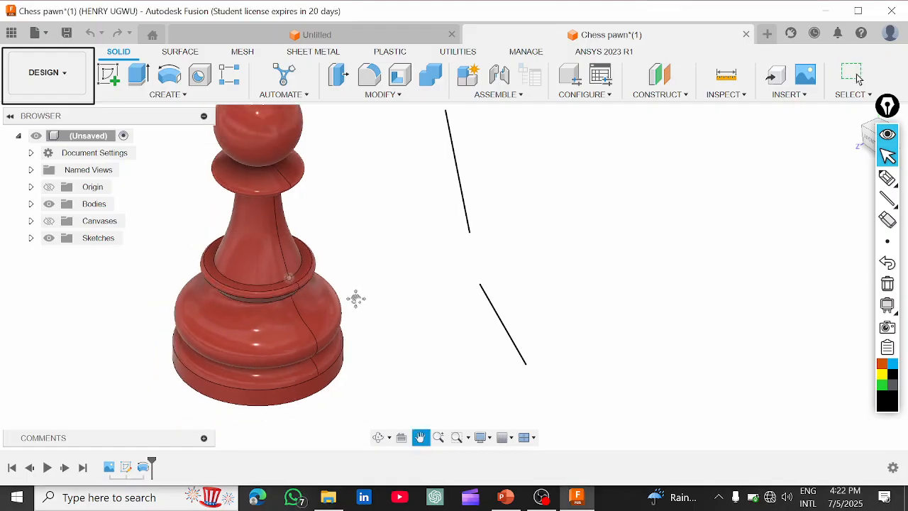
pyautogui.moveTo(355, 298); pyautogui.dragTo(475, 295, button='middle')
pyautogui.scroll(-2, 423, 284)
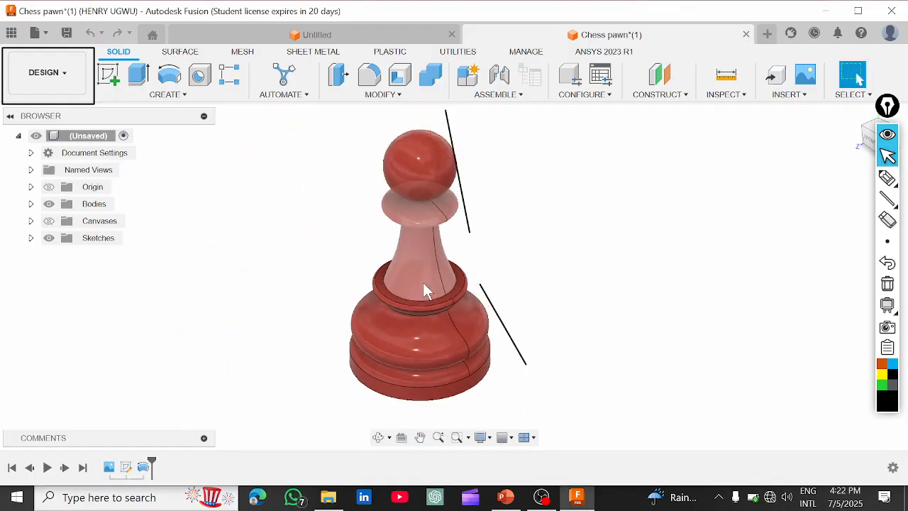
pyautogui.scroll(2, 423, 283)
pyautogui.scroll(-1, 423, 283)
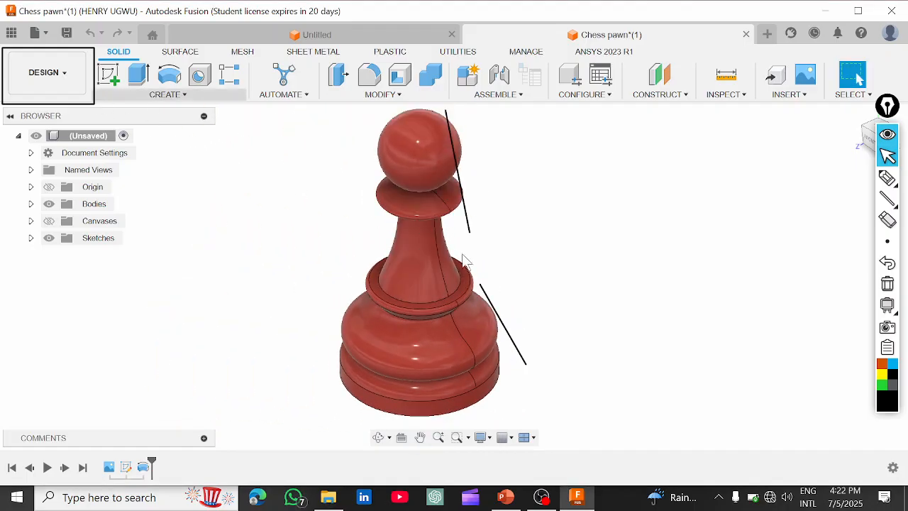
# Clear all annotations from the screen.
pyautogui.click(889, 157)
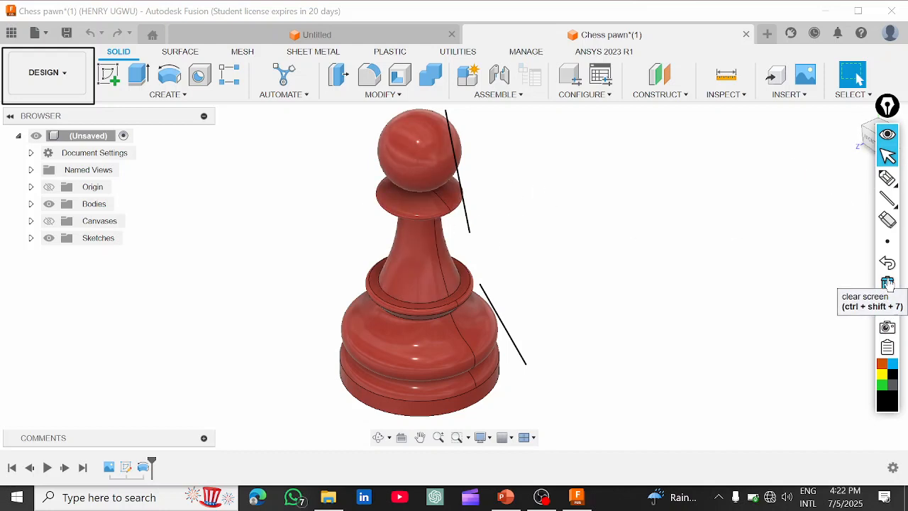
pyautogui.click(888, 284)
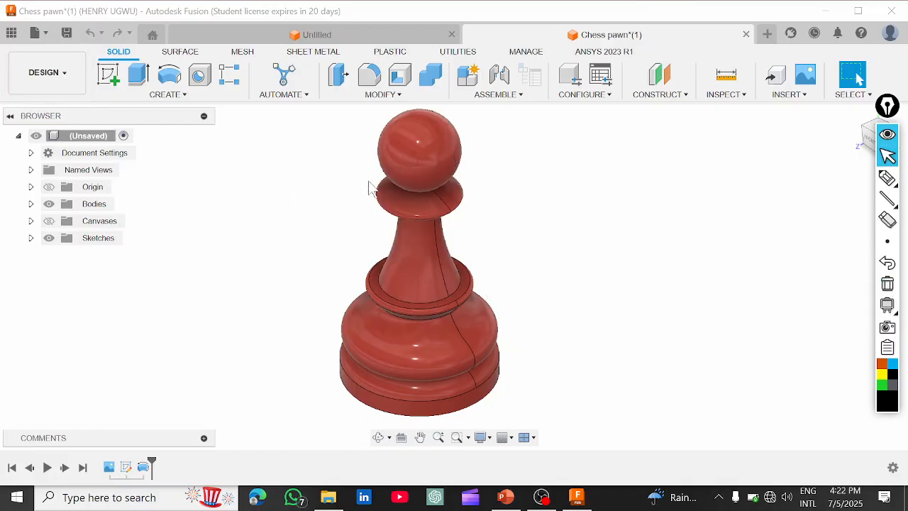
# Switch the chess pawn design to the Render workspace.
pyautogui.click(51, 83)
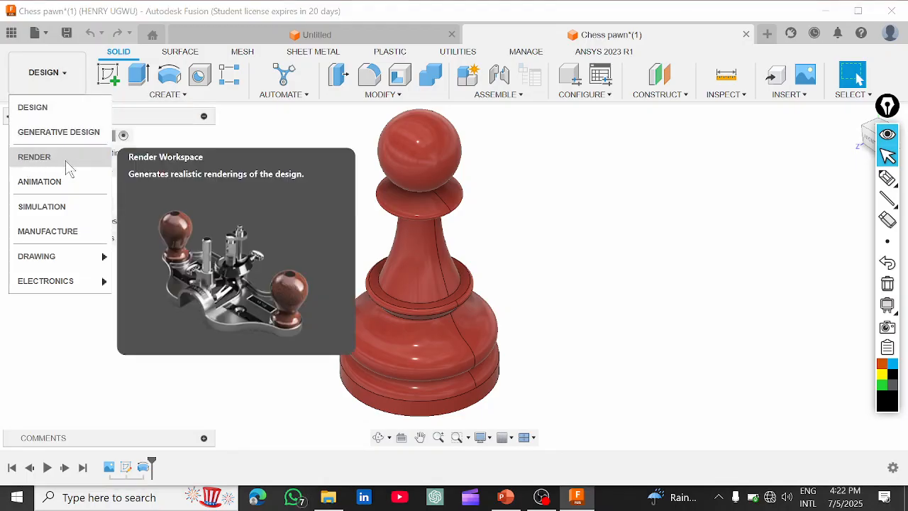
pyautogui.press('Escape')
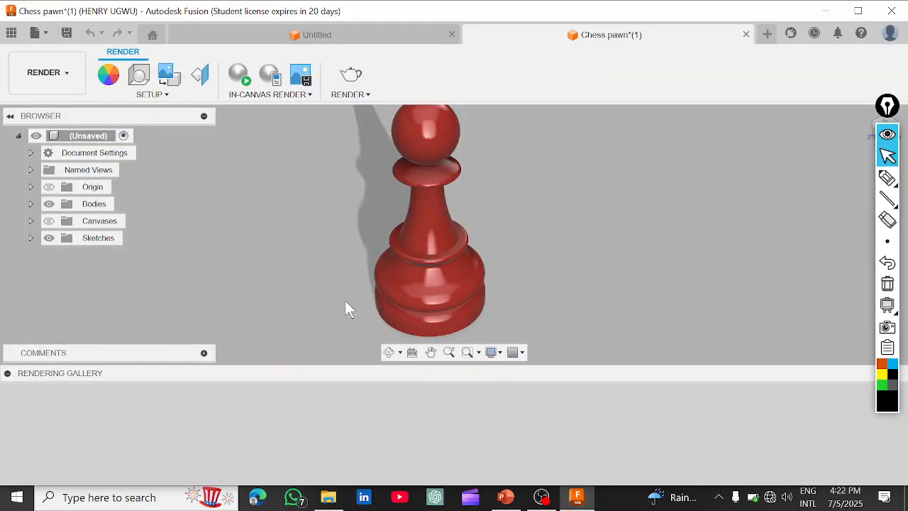
# Collapse the Rendering Gallery to give the pawn more canvas space.
pyautogui.scroll(5, 431, 252)
pyautogui.scroll(3, 454, 281)
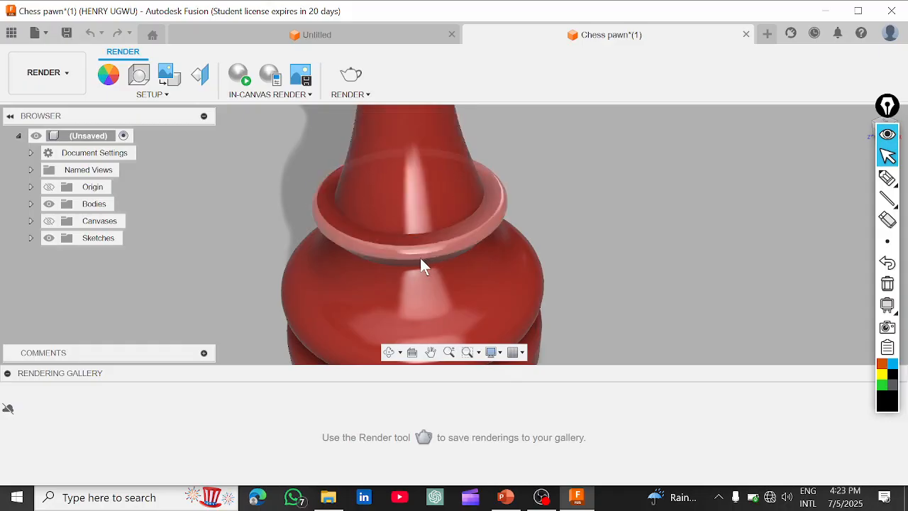
pyautogui.scroll(-2, 505, 309)
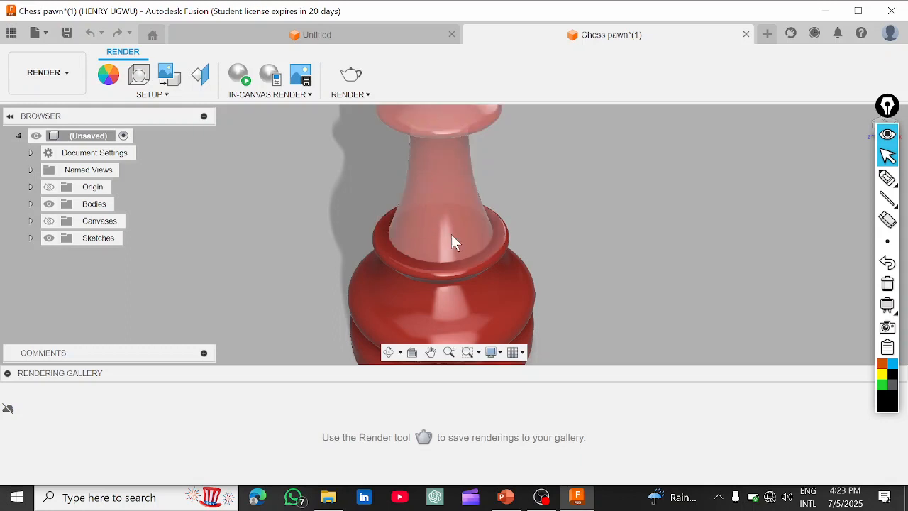
pyautogui.scroll(-1, 453, 282)
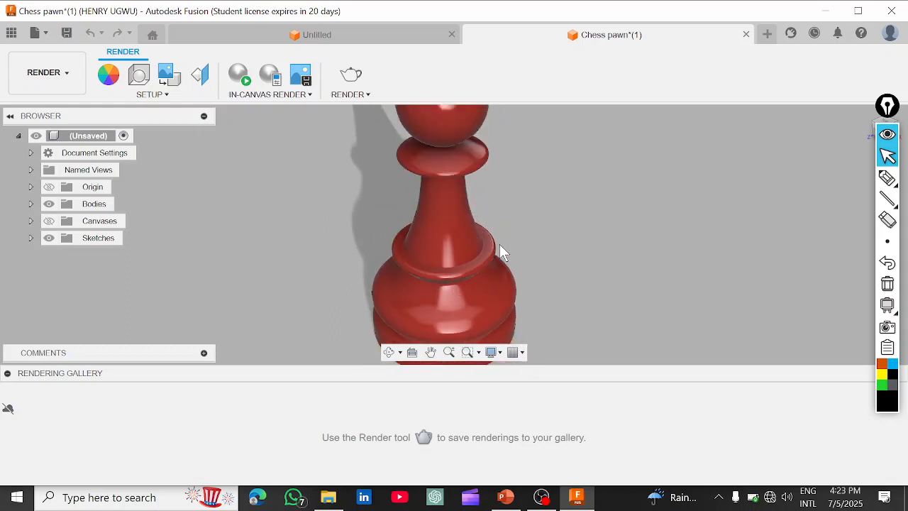
pyautogui.scroll(-2, 483, 225)
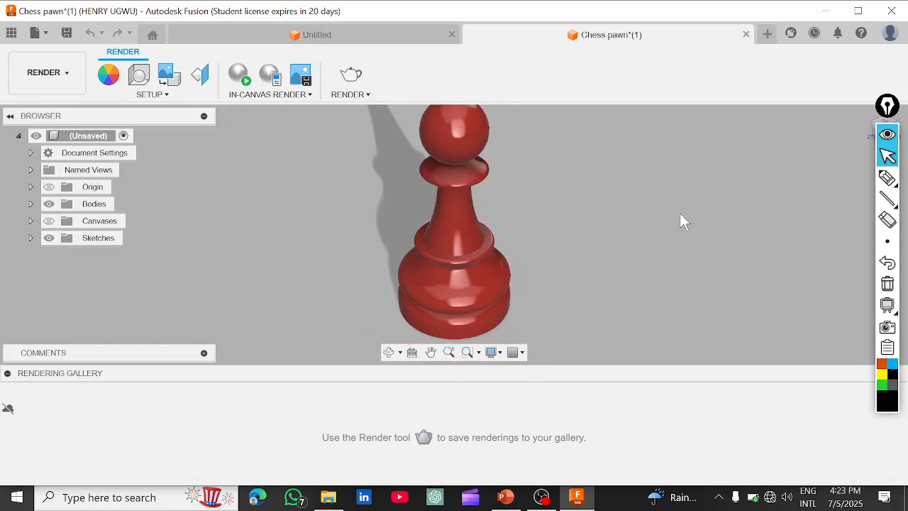
pyautogui.keyDown('shift'); pyautogui.moveTo(646, 253); pyautogui.dragTo(531, 251, button='middle'); pyautogui.keyUp('shift')
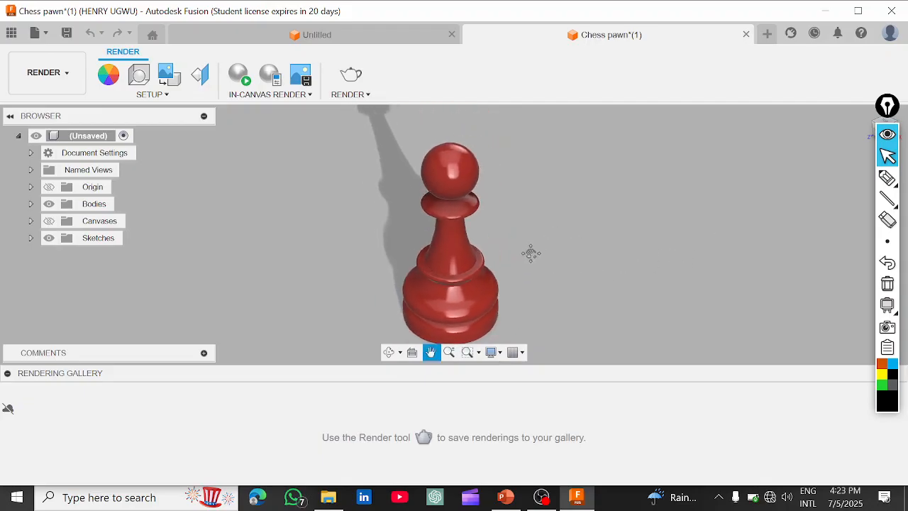
pyautogui.click(7, 373)
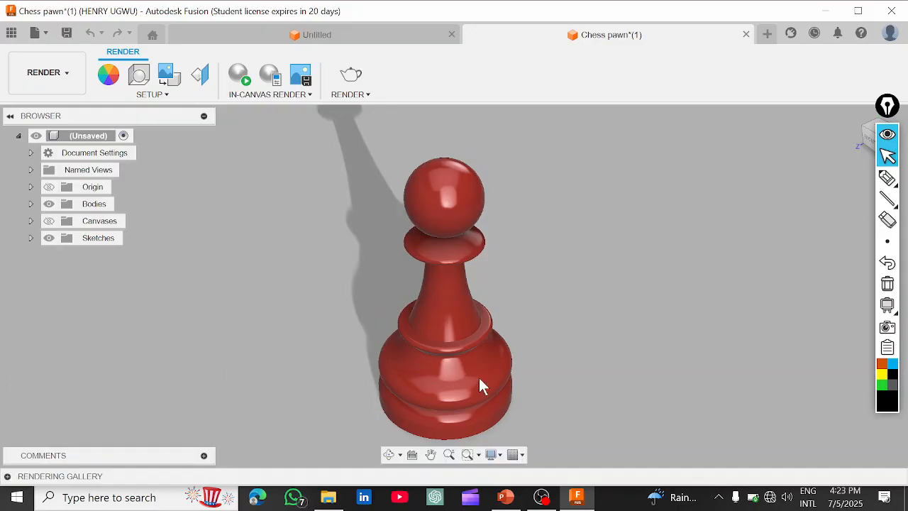
pyautogui.scroll(2, 524, 357)
pyautogui.scroll(-2, 529, 355)
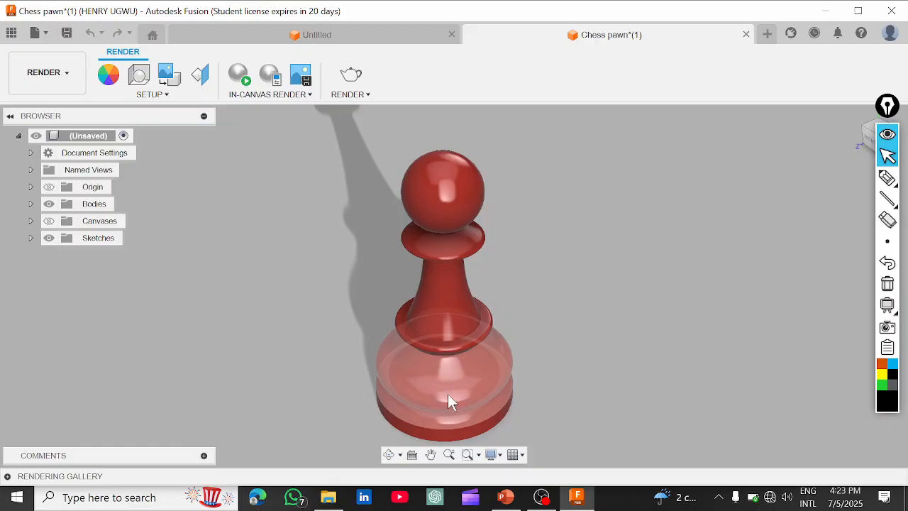
pyautogui.scroll(1, 450, 385)
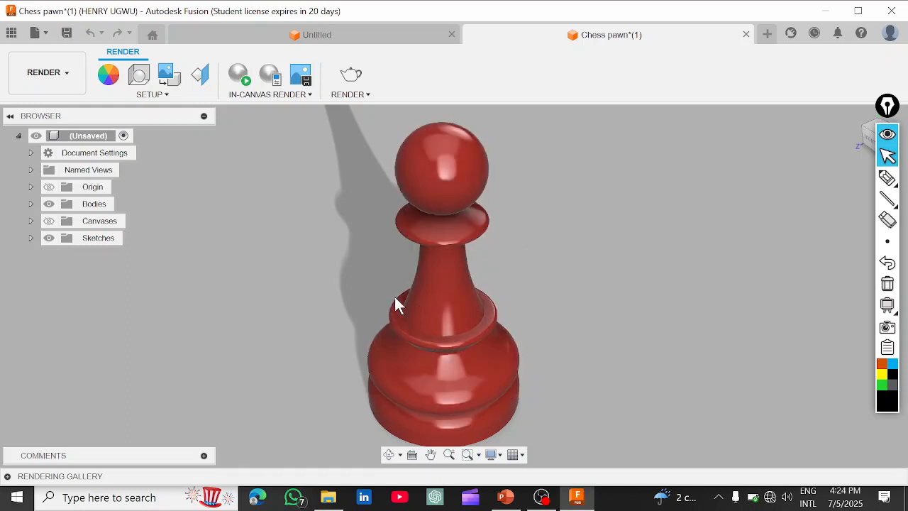
# Frame the Setup, In-Canvas Render and Render tool groups with separate black rectangle annotations.
pyautogui.scroll(-1, 417, 283)
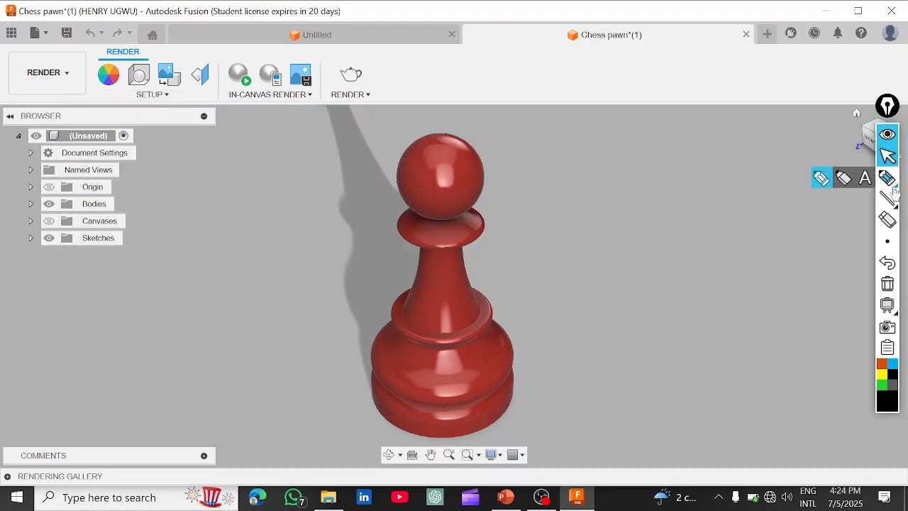
pyautogui.moveTo(887, 202)
pyautogui.click(842, 198)
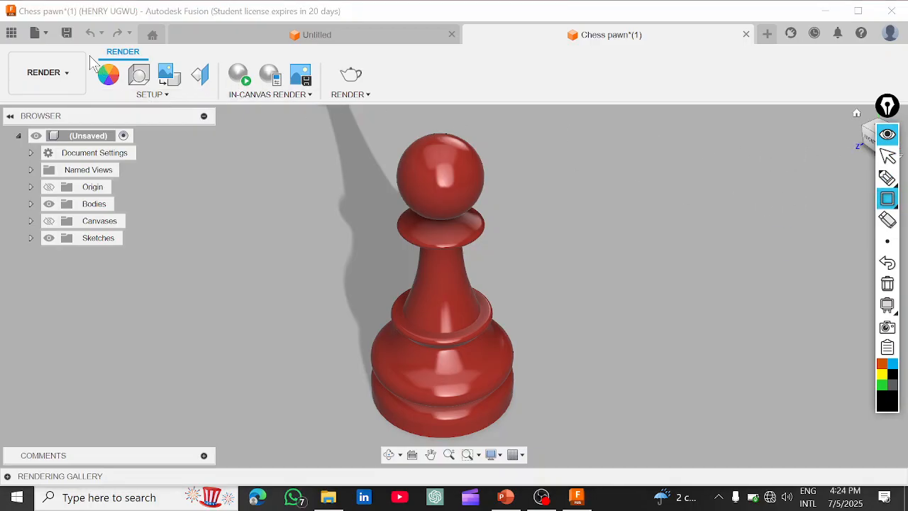
pyautogui.moveTo(89, 55); pyautogui.dragTo(217, 104)
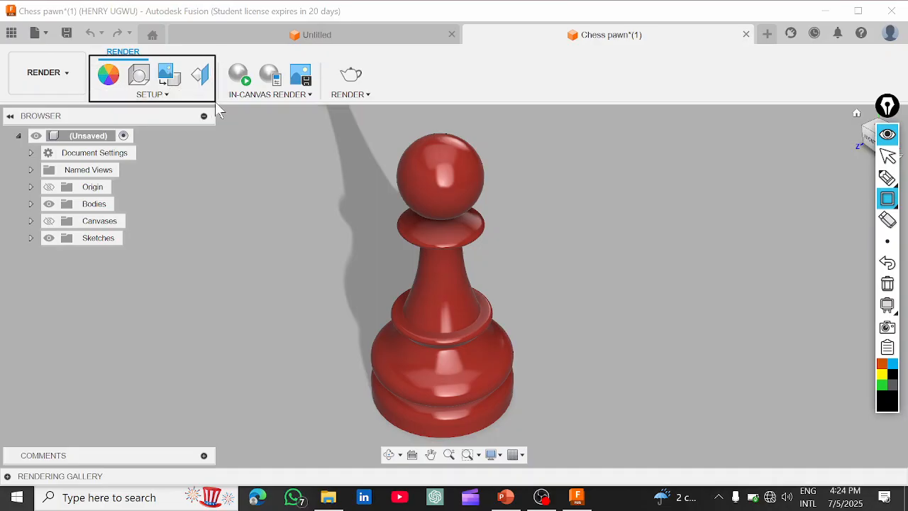
pyautogui.moveTo(222, 54)
pyautogui.mouseDown()
pyautogui.moveTo(236, 77)
pyautogui.moveTo(282, 106)
pyautogui.moveTo(319, 105)
pyautogui.mouseUp()
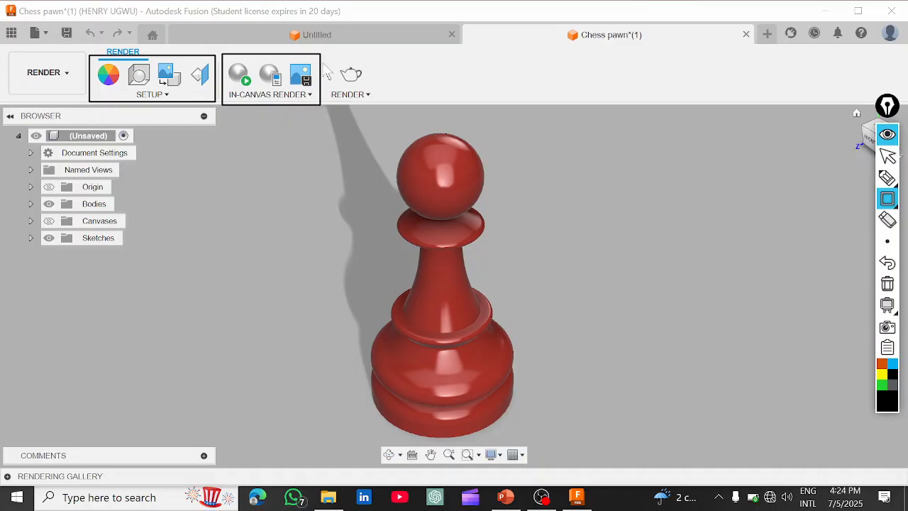
pyautogui.moveTo(324, 55)
pyautogui.mouseDown()
pyautogui.moveTo(340, 87)
pyautogui.moveTo(383, 104)
pyautogui.mouseUp()
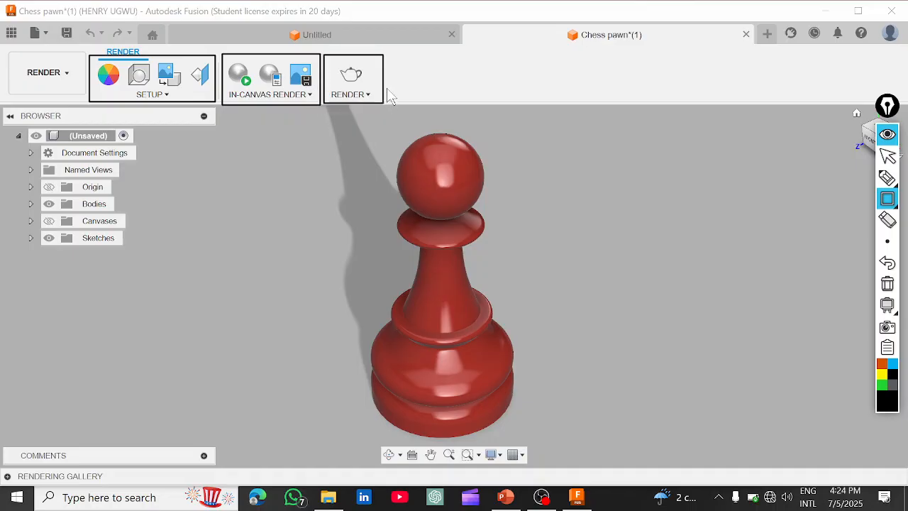
pyautogui.click(886, 156)
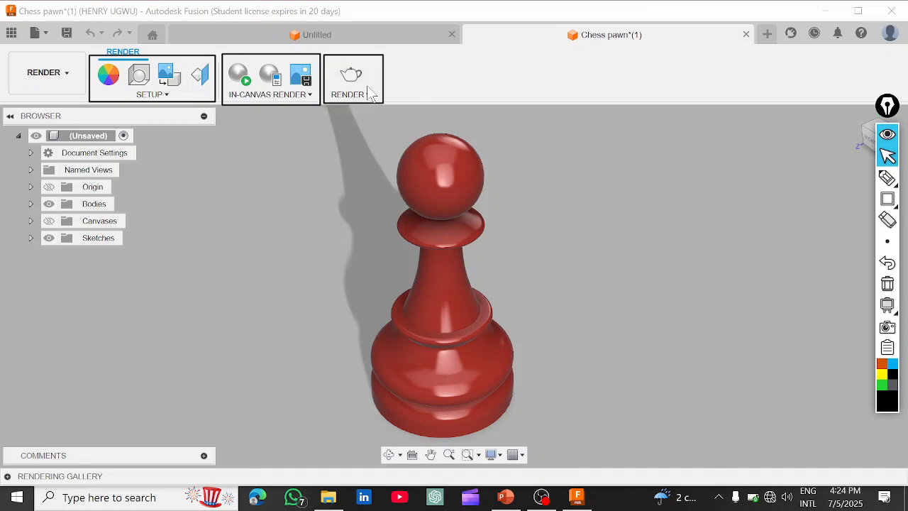
pyautogui.click(815, 33)
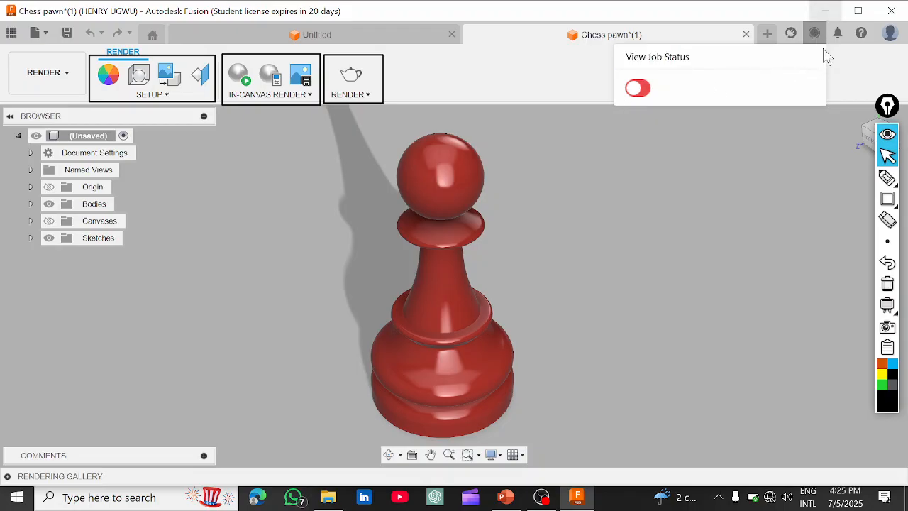
pyautogui.click(887, 157)
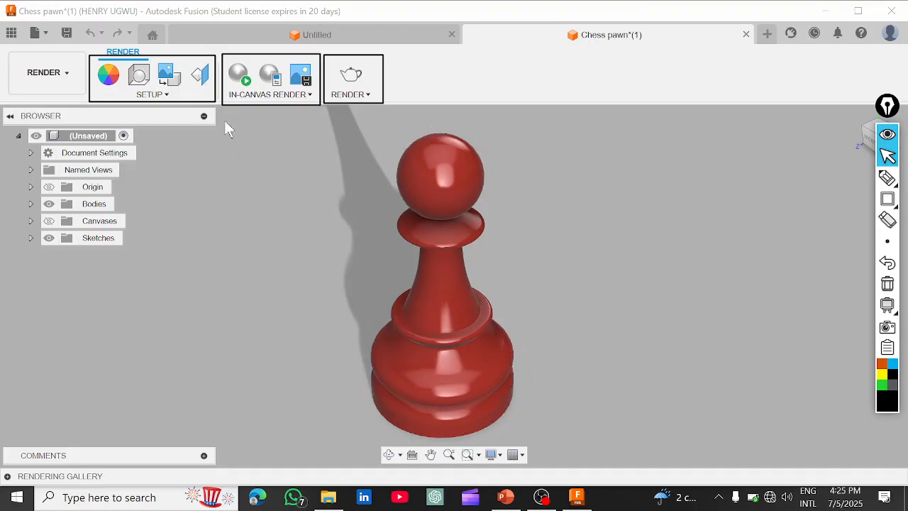
pyautogui.click(44, 77)
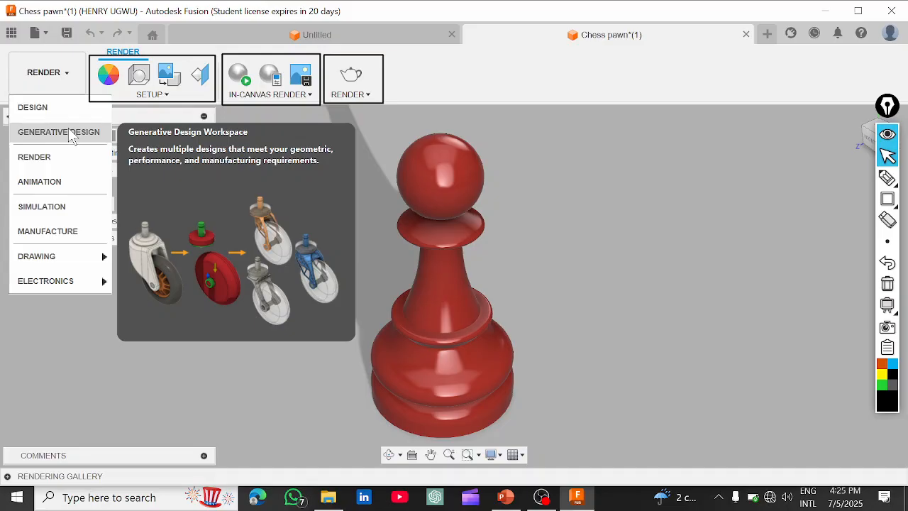
pyautogui.click(44, 73)
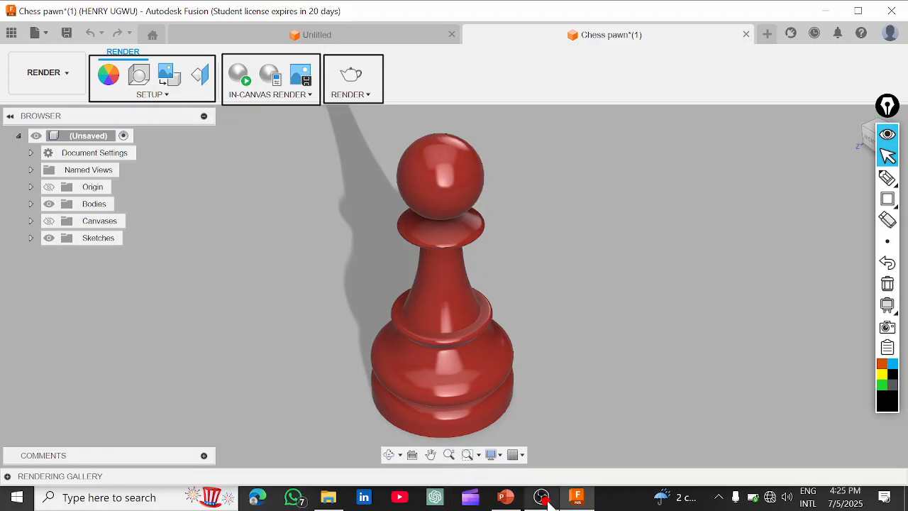
pyautogui.moveTo(544, 498)
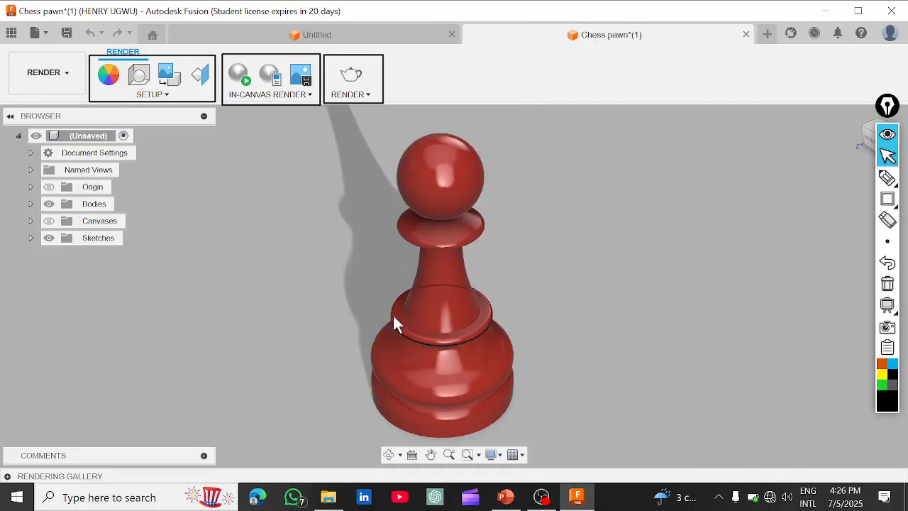
pyautogui.moveTo(472, 340); pyautogui.dragTo(495, 407)
pyautogui.moveTo(888, 202)
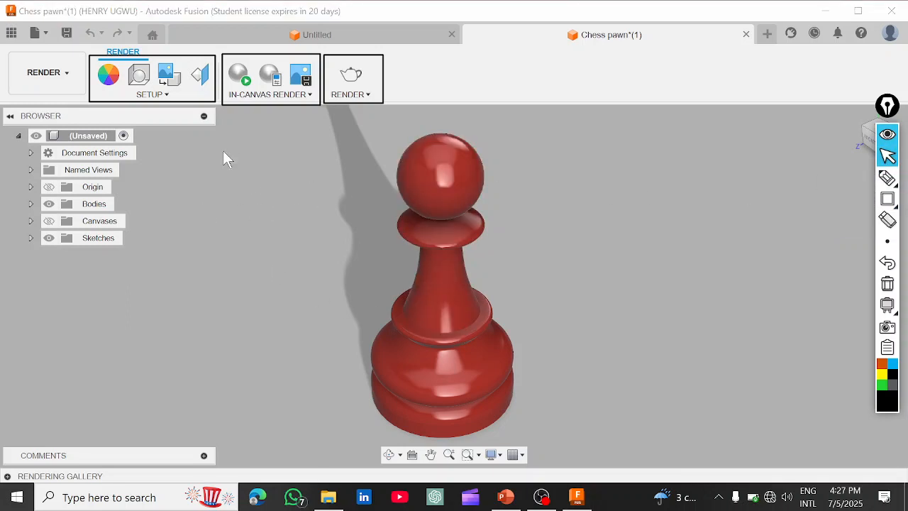
# Open the Appearance settings and move their window higher beside the pawn.
pyautogui.click(158, 96)
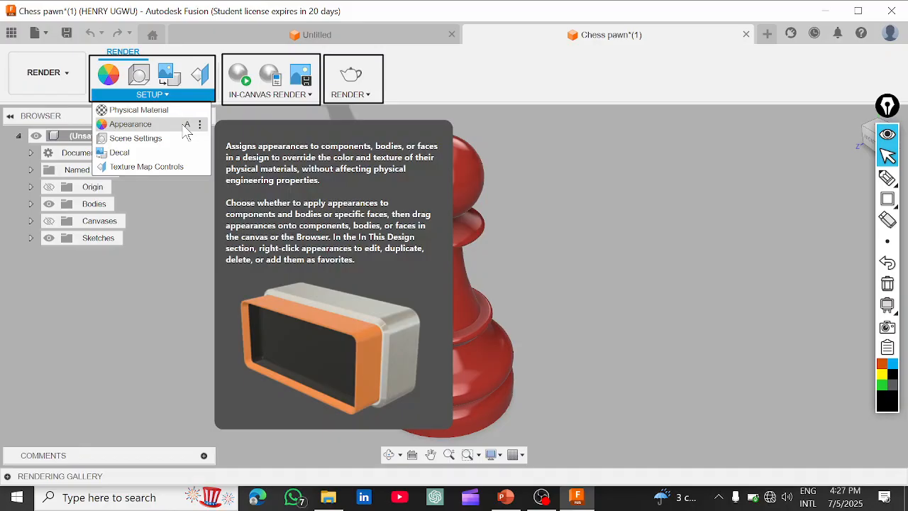
pyautogui.click(183, 124)
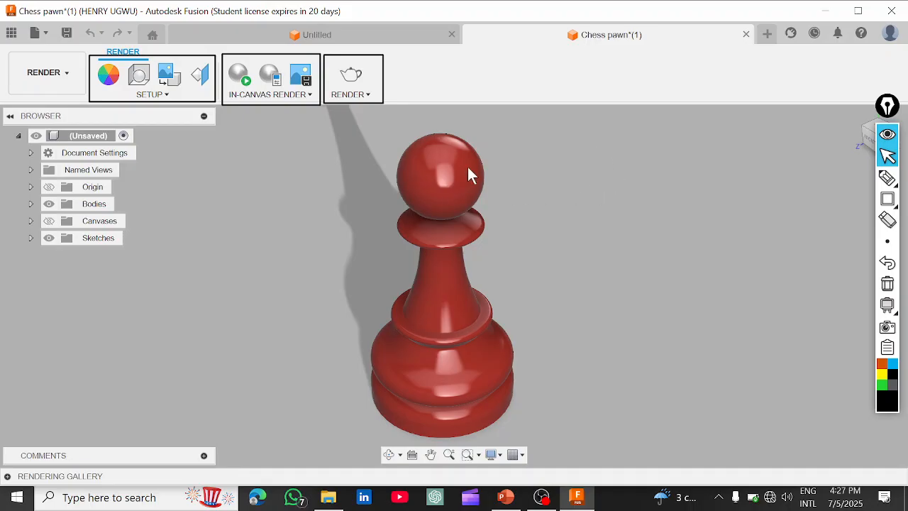
pyautogui.press('a')
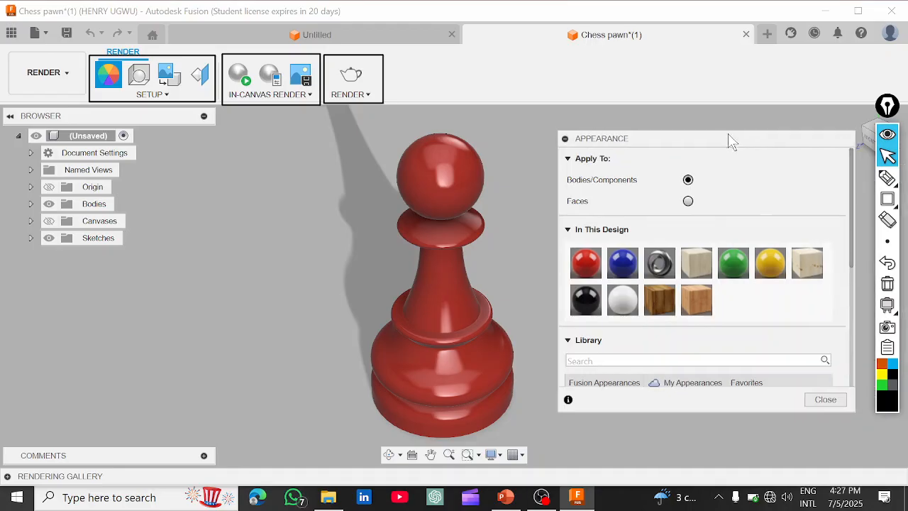
pyautogui.moveTo(727, 102); pyautogui.dragTo(725, 97)
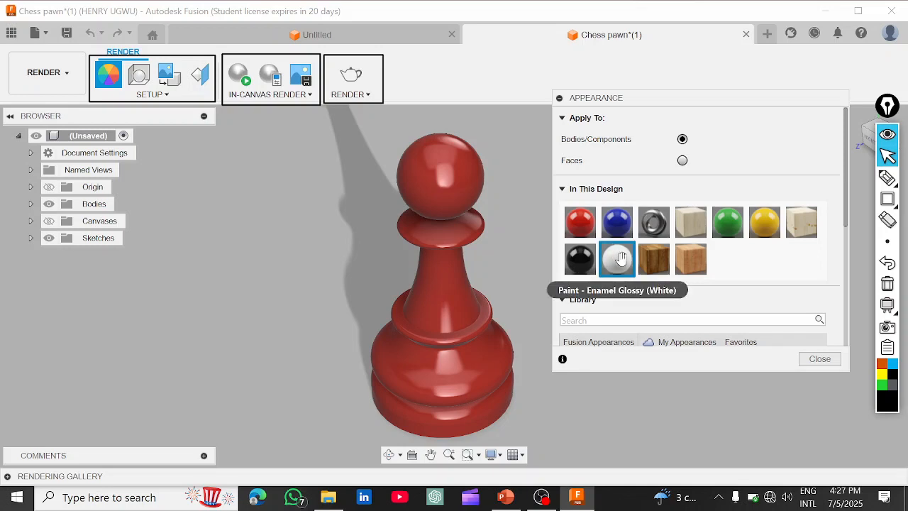
# Browse the Fusion appearance library, looking into the Liquid, Mirror and metallic Paint categories.
pyautogui.scroll(-5, 827, 266)
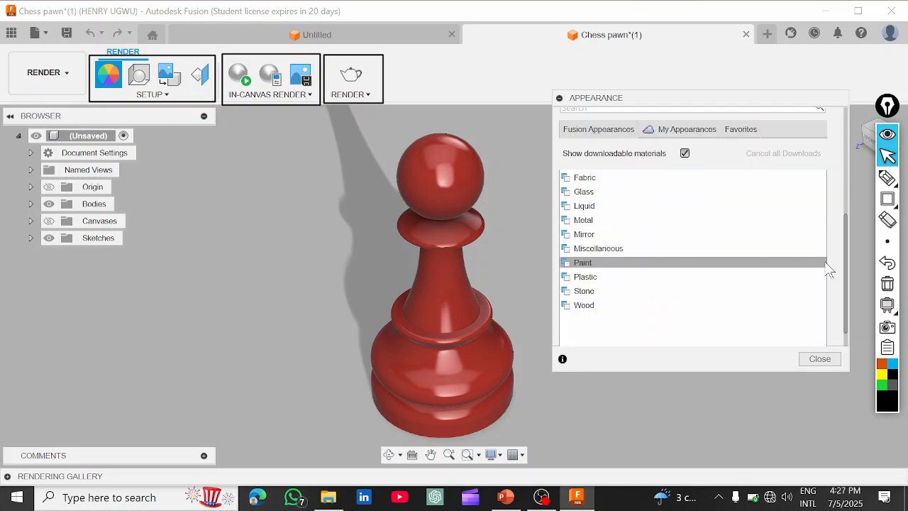
pyautogui.scroll(2, 617, 268)
pyautogui.scroll(-2, 612, 277)
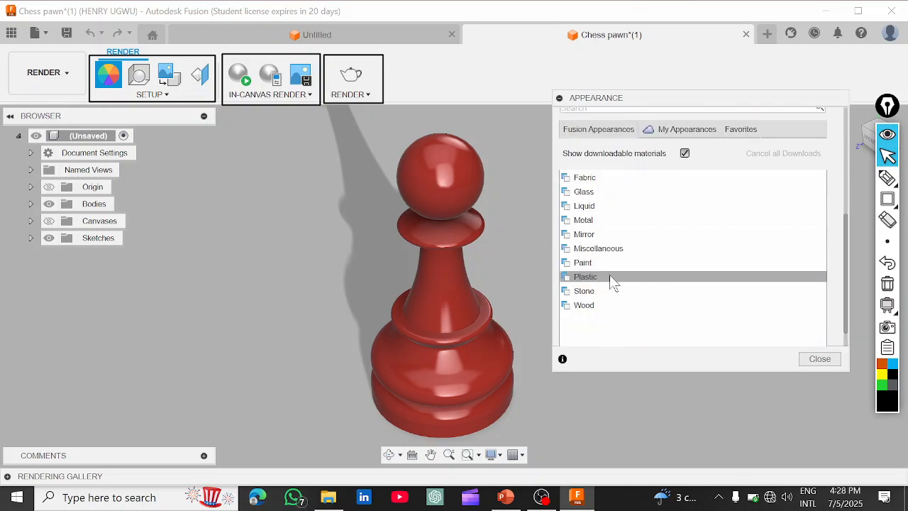
pyautogui.scroll(1, 610, 278)
pyautogui.scroll(1, 612, 284)
pyautogui.scroll(-2, 615, 287)
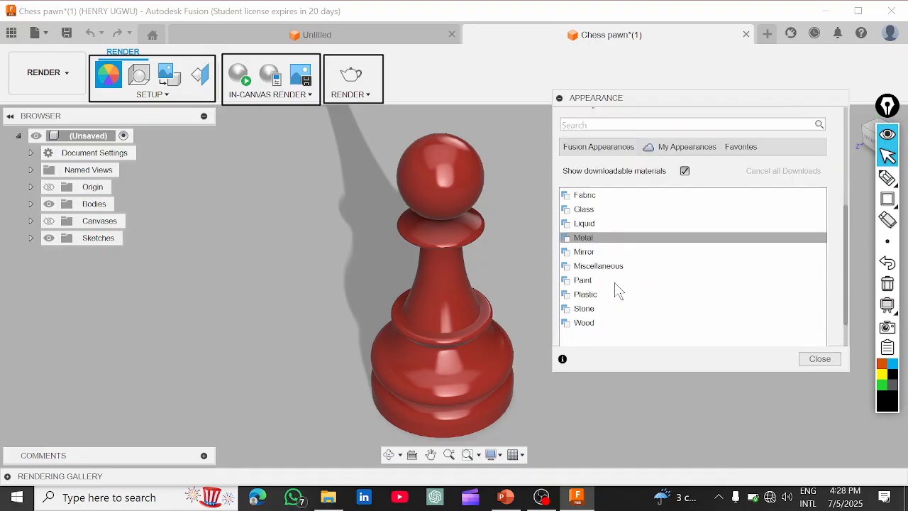
pyautogui.scroll(-1, 616, 289)
pyautogui.scroll(2, 614, 287)
pyautogui.click(599, 264)
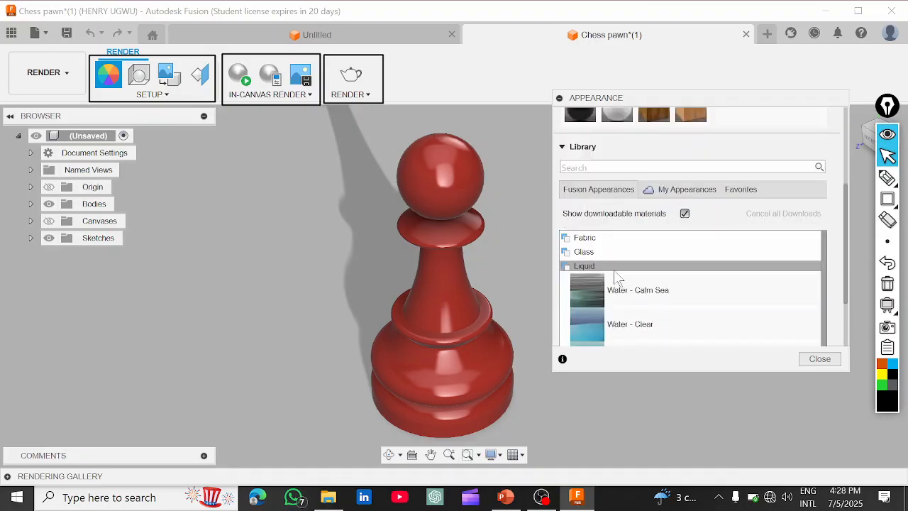
pyautogui.scroll(-3, 624, 281)
pyautogui.scroll(2, 642, 274)
pyautogui.scroll(-3, 651, 290)
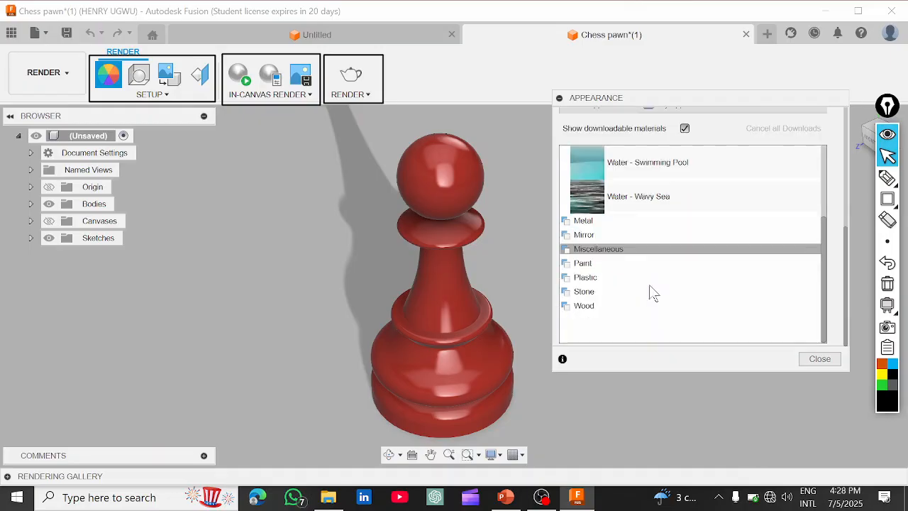
pyautogui.click(609, 236)
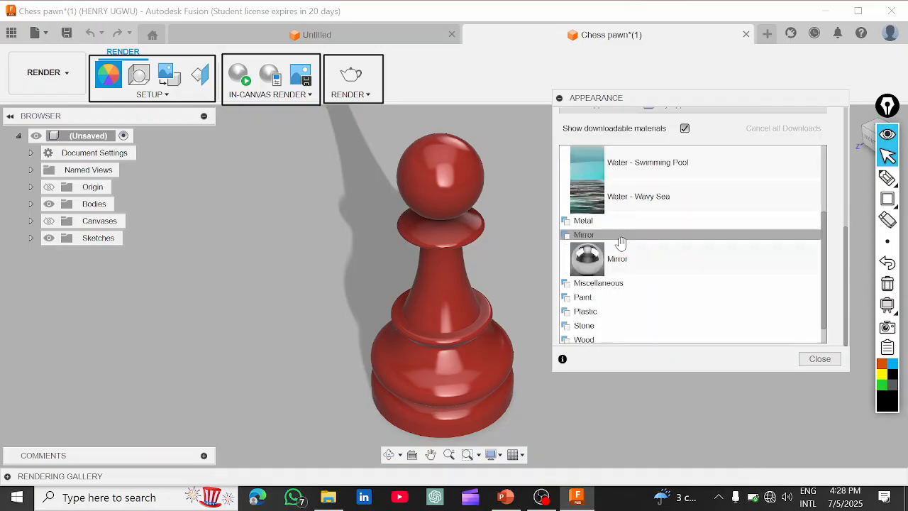
pyautogui.click(626, 301)
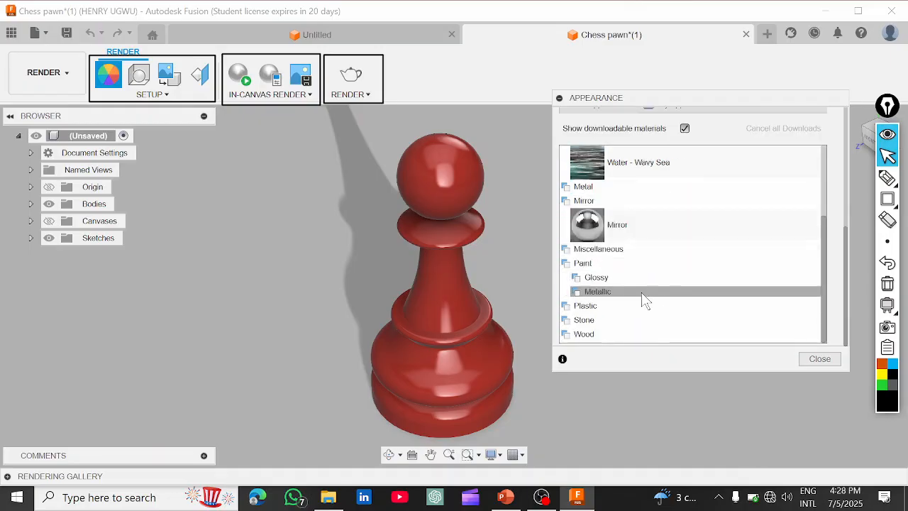
pyautogui.click(645, 290)
pyautogui.scroll(-3, 653, 294)
pyautogui.scroll(8, 645, 256)
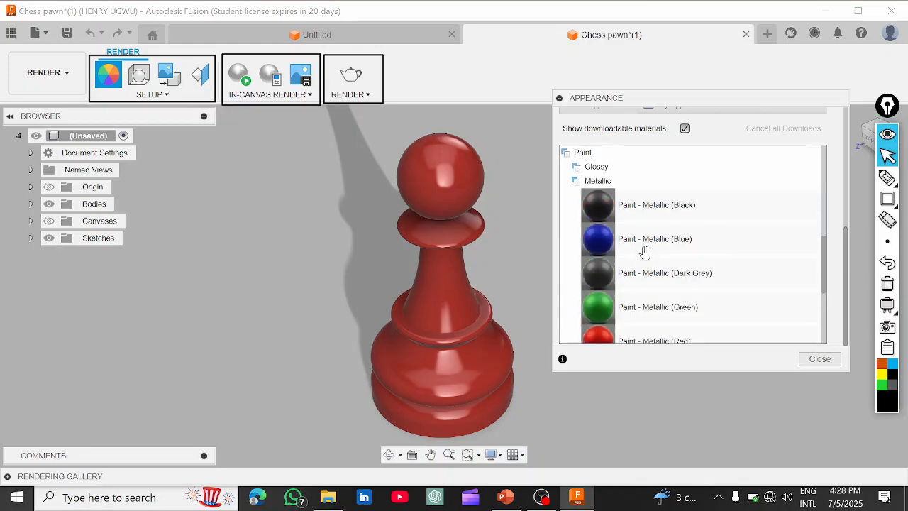
pyautogui.scroll(3, 668, 261)
pyautogui.scroll(2, 724, 237)
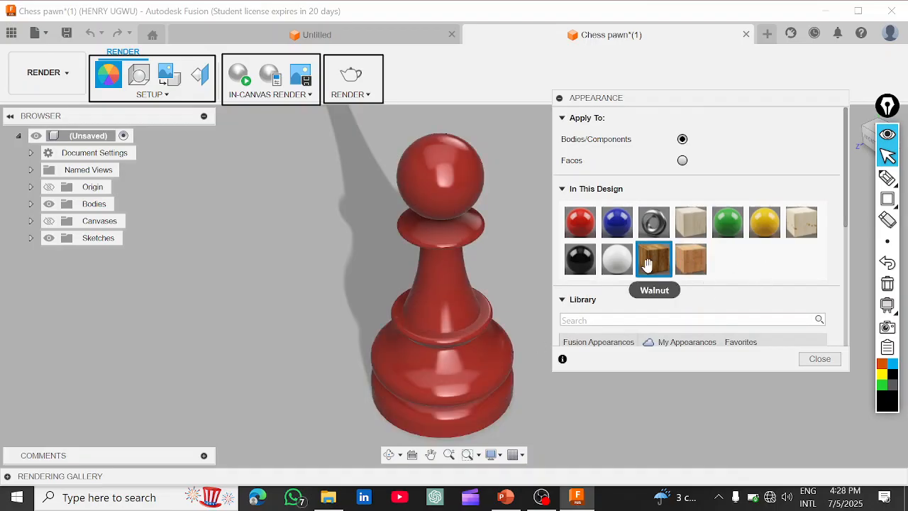
# Apply the Walnut appearance from this design to the pawn body and examine its surface up close.
pyautogui.moveTo(652, 262); pyautogui.dragTo(449, 320)
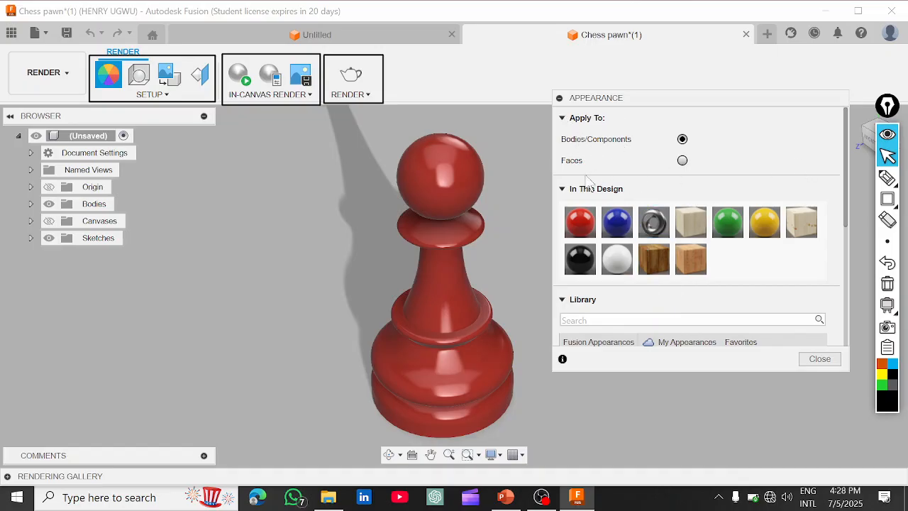
pyautogui.moveTo(575, 221); pyautogui.dragTo(428, 391)
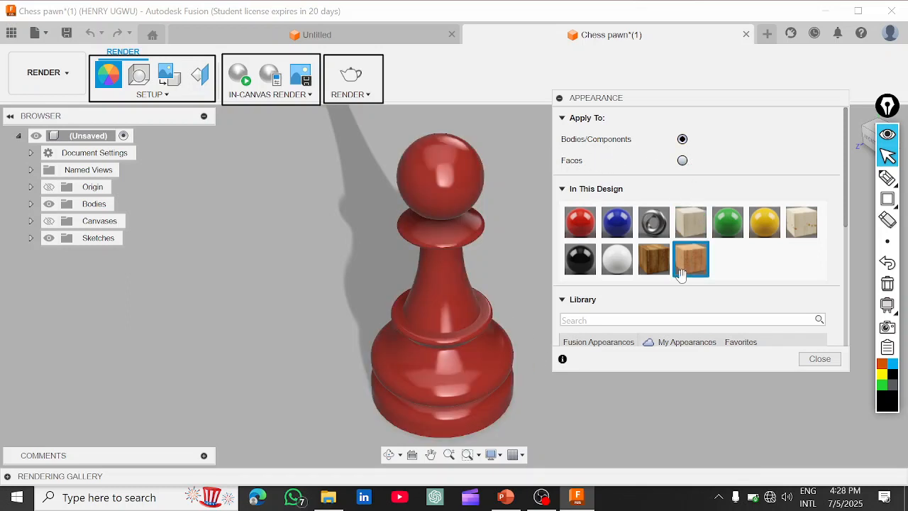
pyautogui.moveTo(651, 263); pyautogui.dragTo(452, 326)
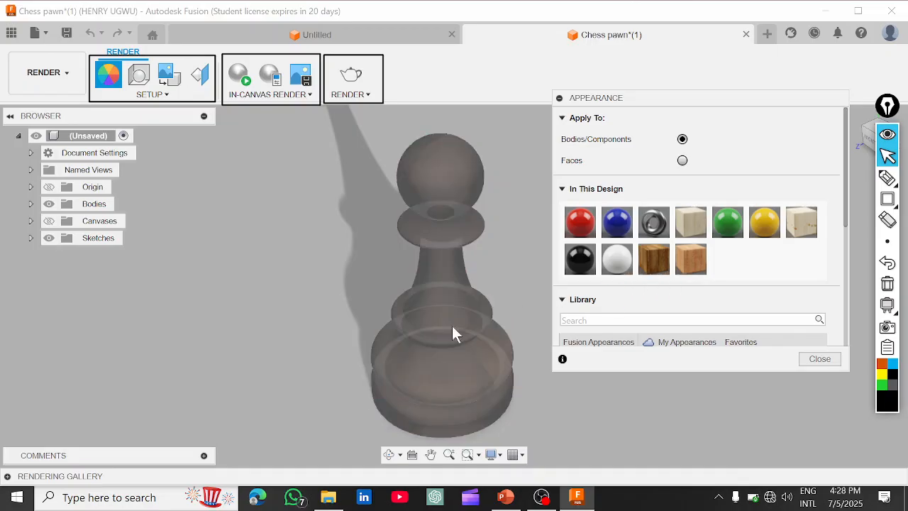
pyautogui.scroll(5, 476, 328)
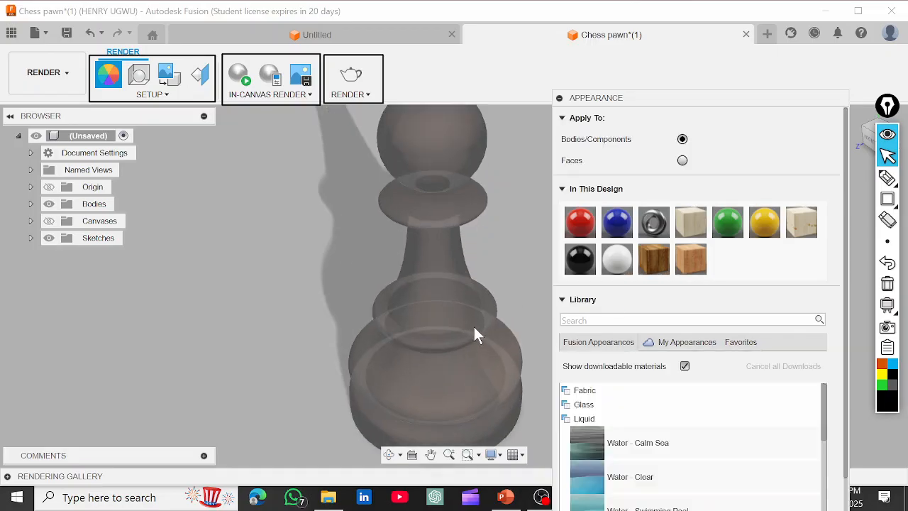
pyautogui.scroll(3, 447, 365)
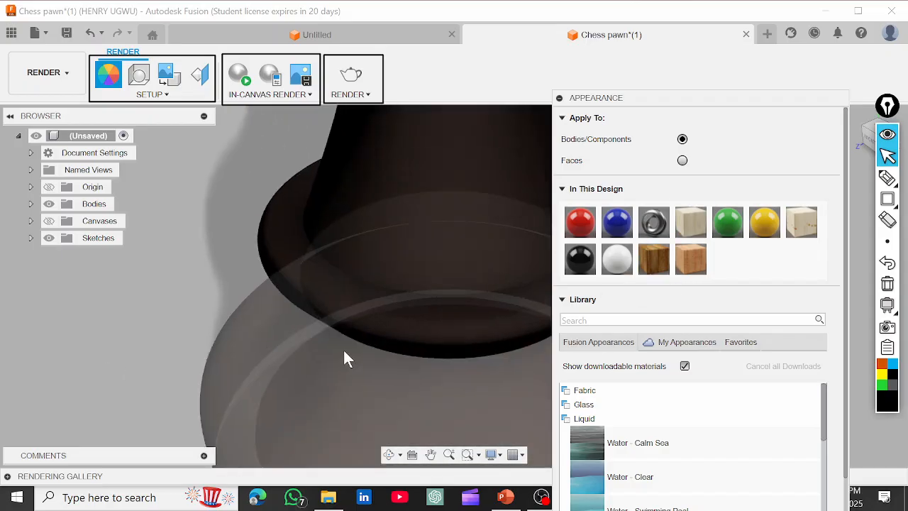
pyautogui.scroll(-5, 286, 365)
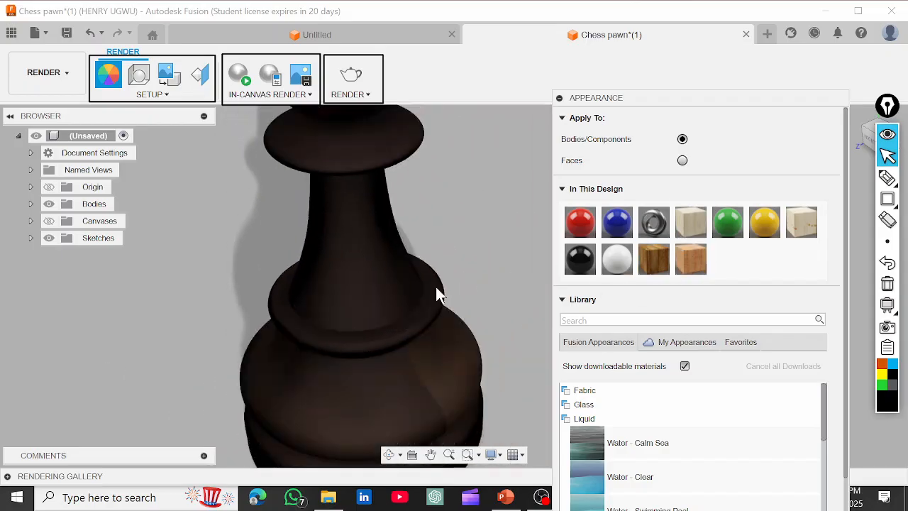
pyautogui.scroll(-4, 340, 323)
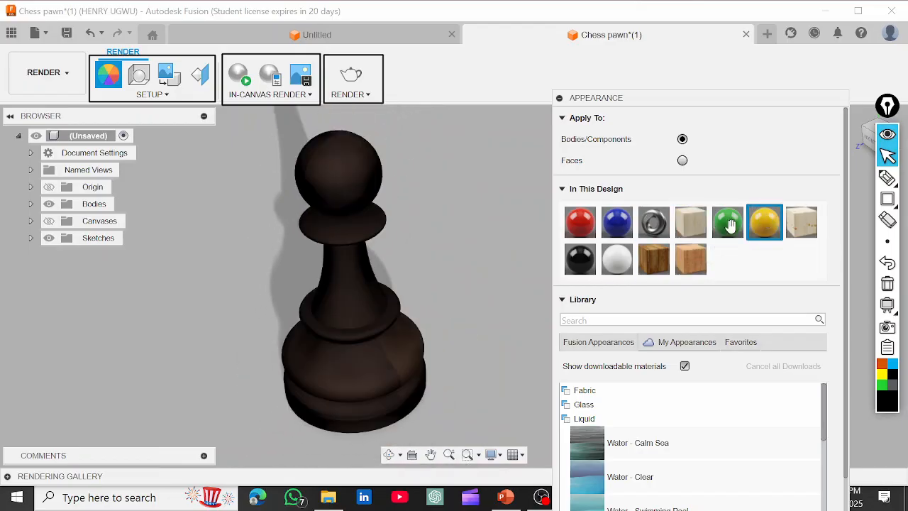
# Apply the plain pale wood appearance from this design to the whole pawn body.
pyautogui.moveTo(690, 229); pyautogui.dragTo(374, 356)
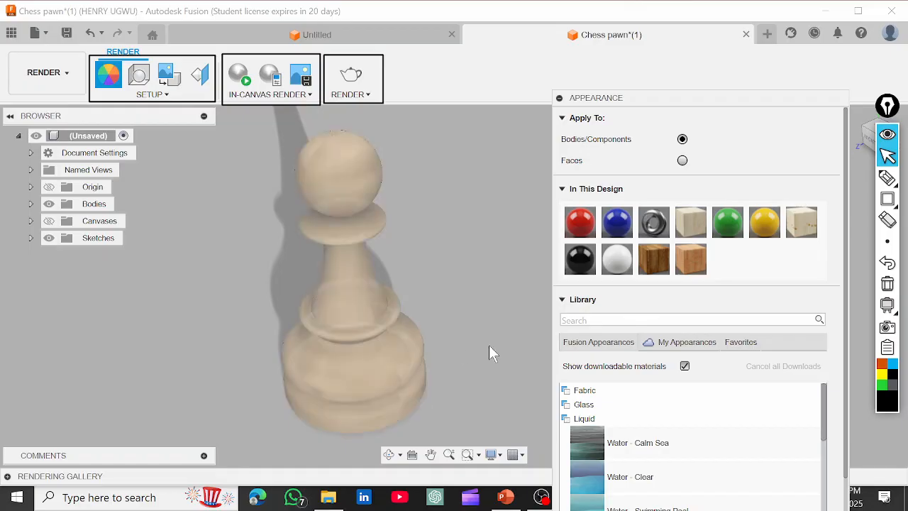
pyautogui.scroll(3, 359, 283)
pyautogui.scroll(-3, 360, 291)
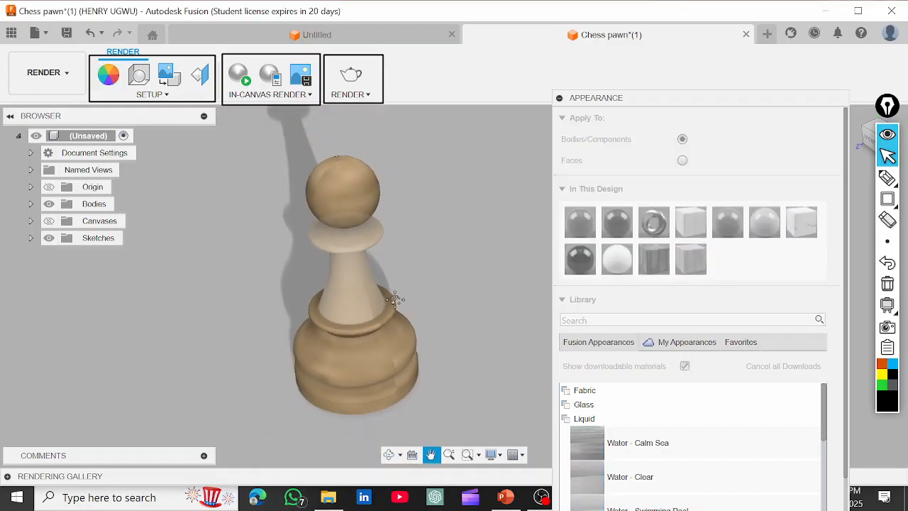
pyautogui.moveTo(390, 298); pyautogui.dragTo(421, 295, button='middle')
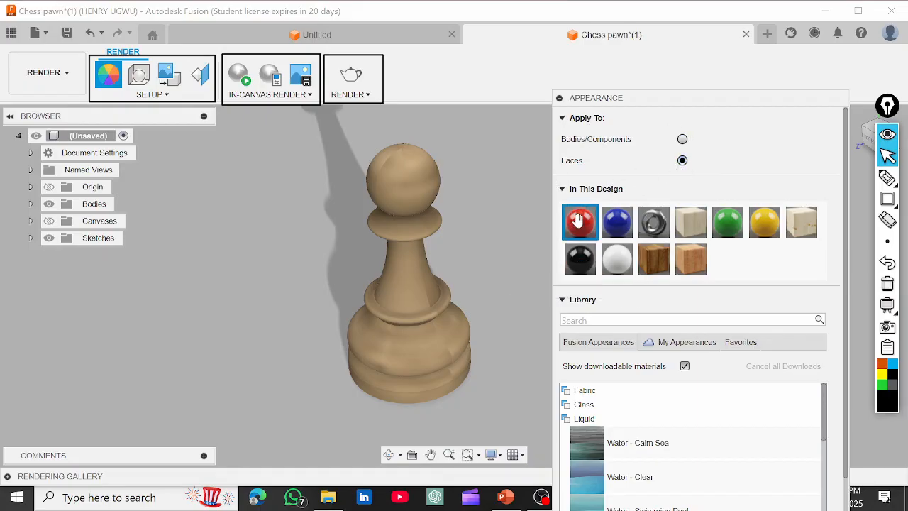
# Apply the red paint to the pawn's neck face and Paint - Enamel Glossy (Blue) to its rounded base and lower ring faces.
pyautogui.moveTo(580, 221)
pyautogui.mouseDown()
pyautogui.moveTo(580, 259)
pyautogui.moveTo(416, 275)
pyautogui.mouseUp()
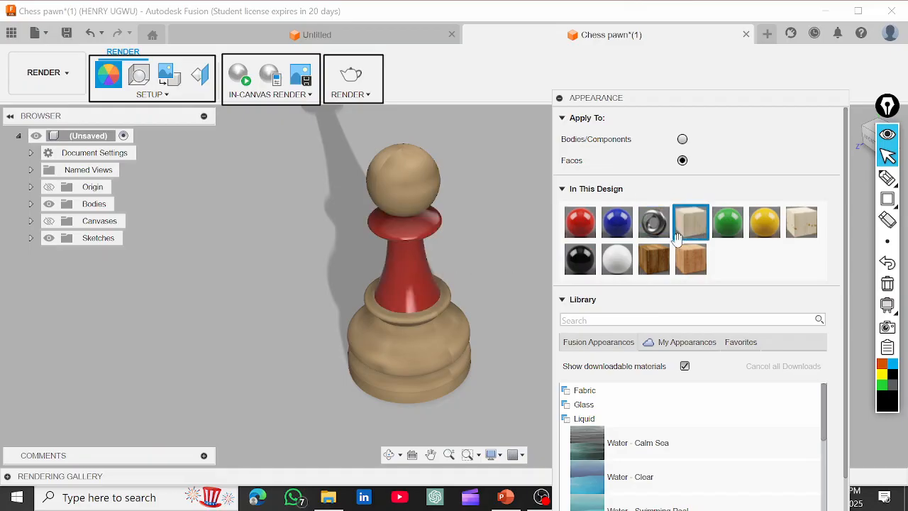
pyautogui.moveTo(616, 223); pyautogui.dragTo(428, 357)
pyautogui.scroll(2, 443, 339)
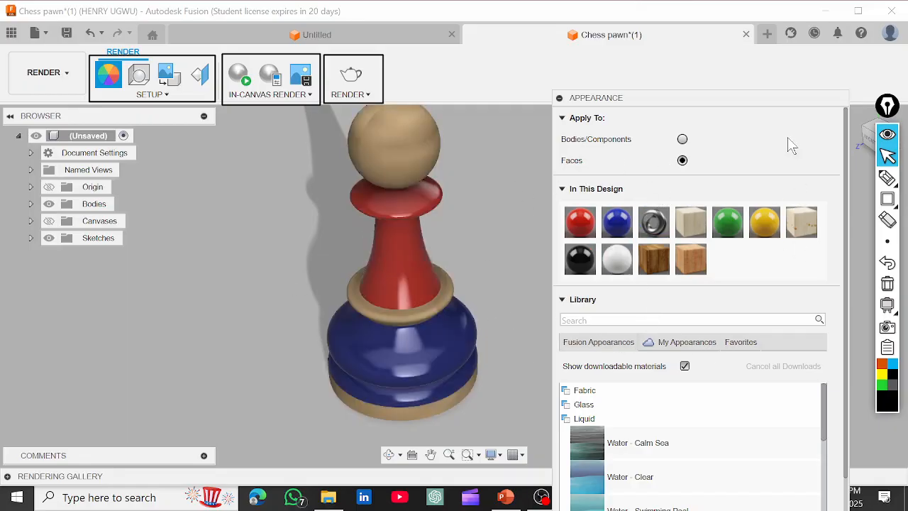
pyautogui.moveTo(724, 103); pyautogui.dragTo(702, 31)
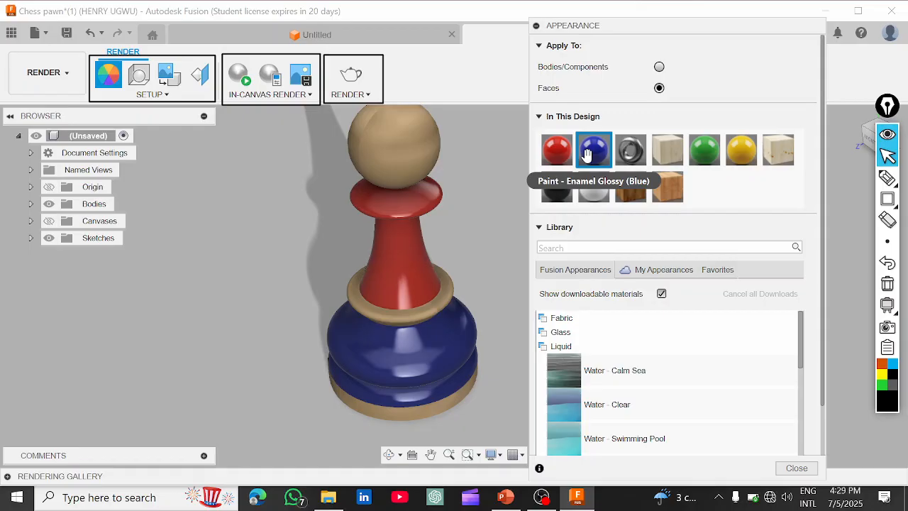
pyautogui.moveTo(587, 155)
pyautogui.mouseDown()
pyautogui.moveTo(556, 196)
pyautogui.moveTo(445, 280)
pyautogui.moveTo(415, 328)
pyautogui.mouseUp()
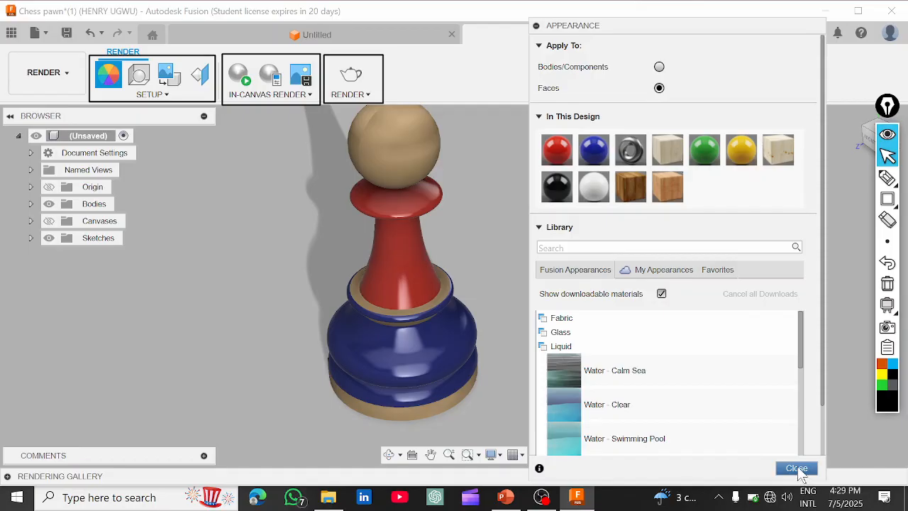
pyautogui.click(797, 469)
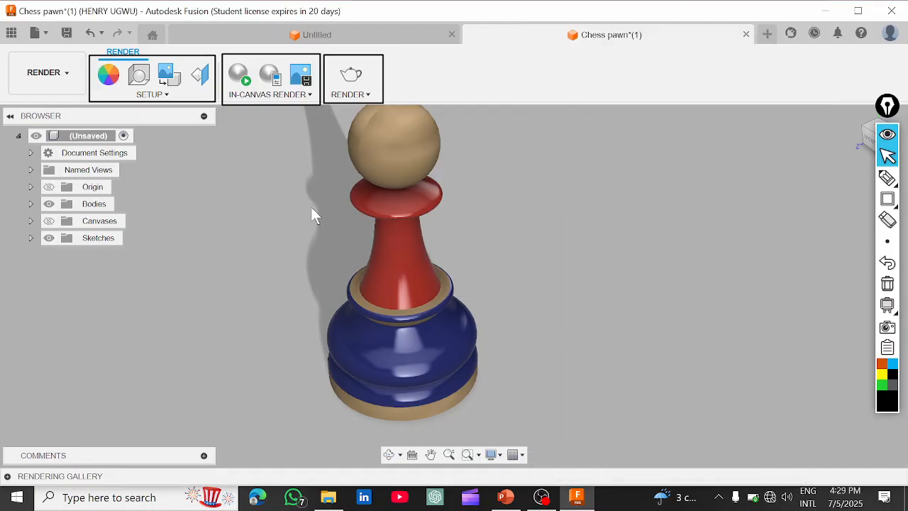
# Apply the Oak appearance to the whole pawn body while keeping the appearances applied to its faces.
pyautogui.click(161, 93)
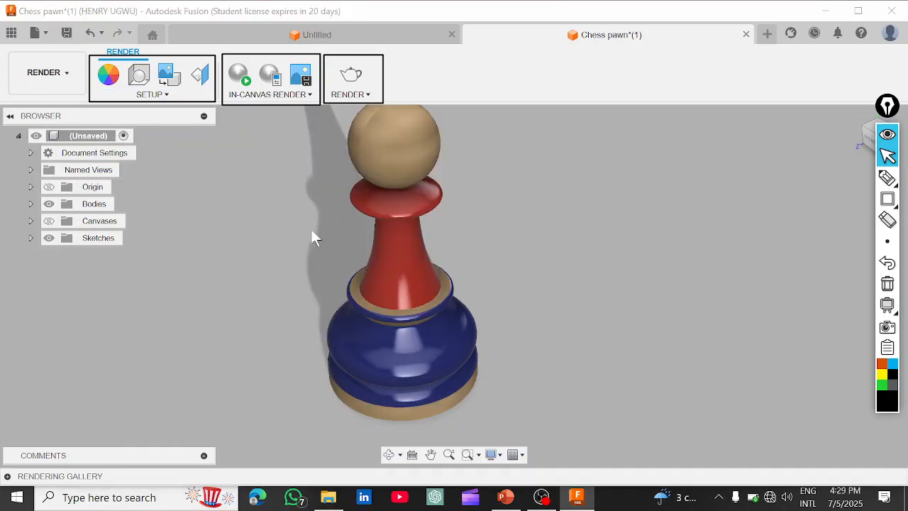
pyautogui.press('a')
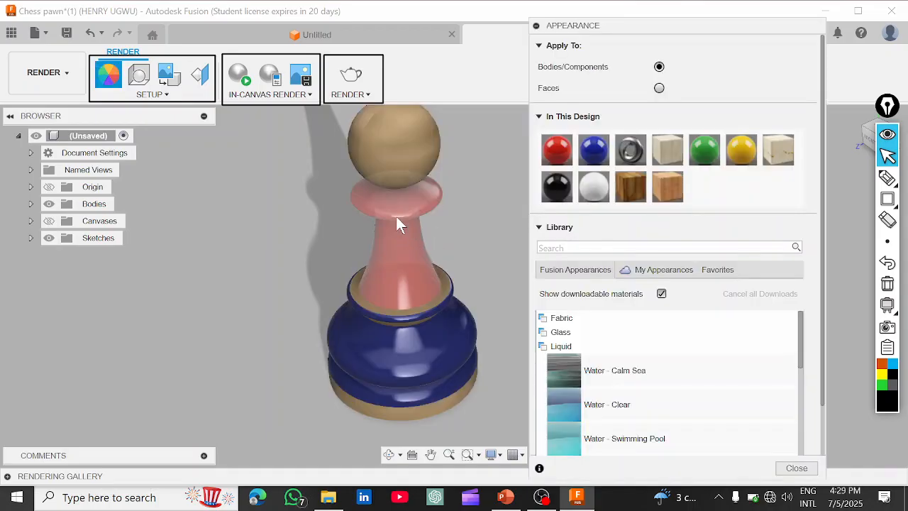
pyautogui.moveTo(435, 218); pyautogui.dragTo(443, 243, button='middle')
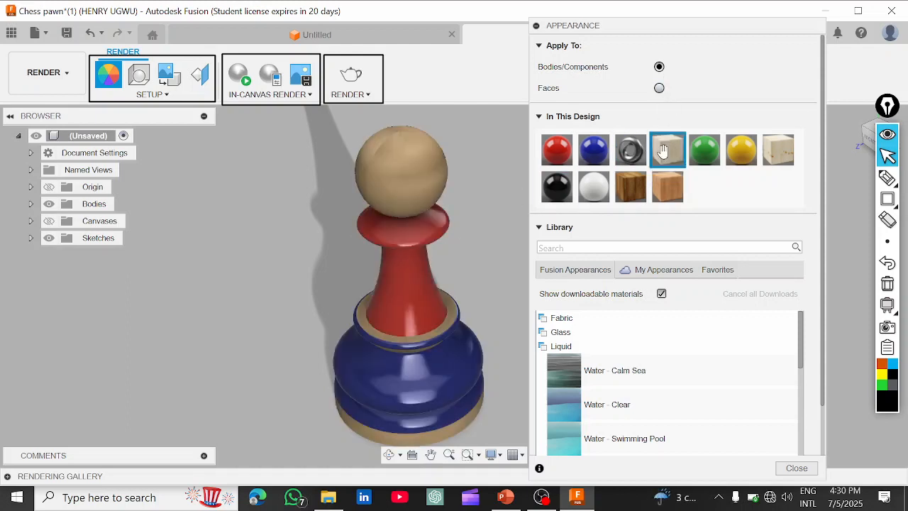
pyautogui.moveTo(665, 152); pyautogui.dragTo(413, 289)
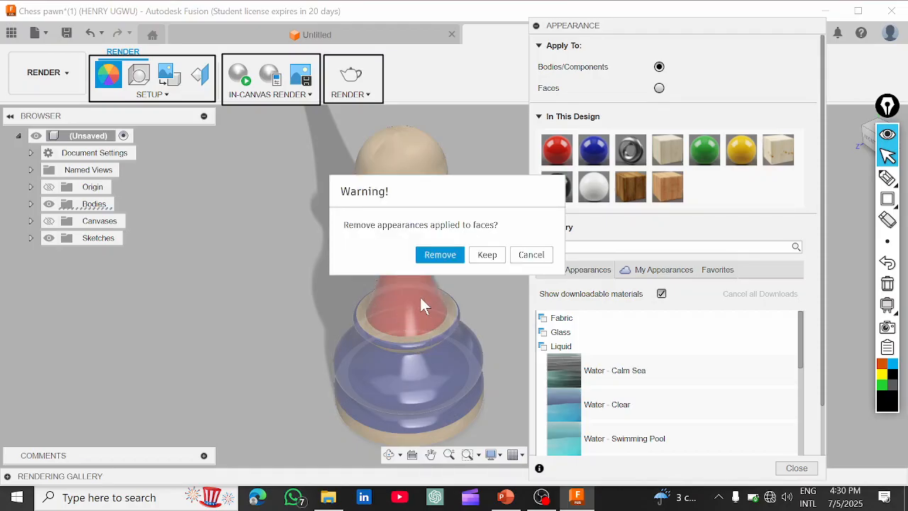
pyautogui.click(486, 256)
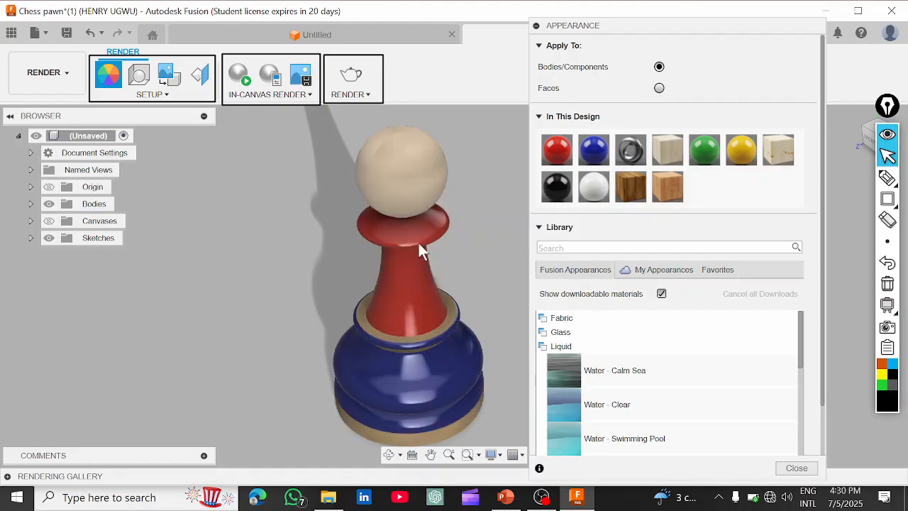
# Apply the Oak appearance to the whole pawn body, removing the appearances applied to its faces, and close the Appearance settings.
pyautogui.moveTo(667, 187); pyautogui.dragTo(401, 251)
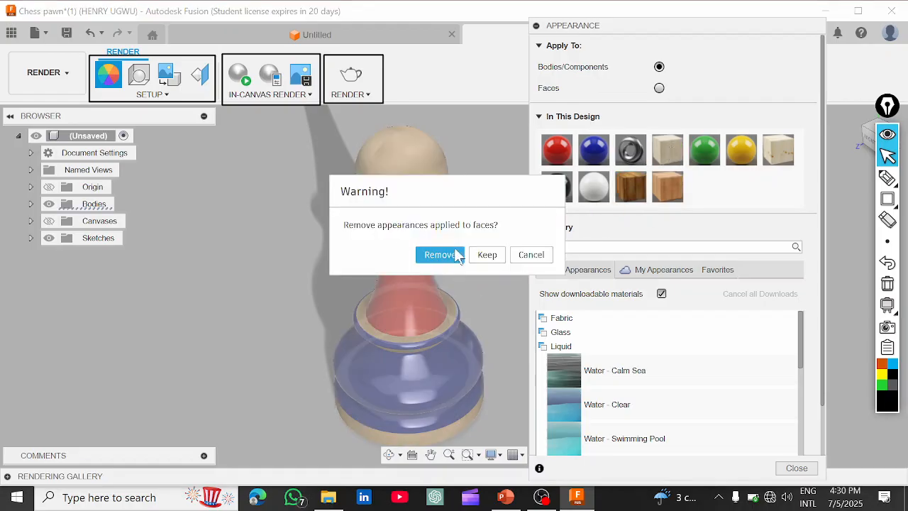
pyautogui.click(442, 255)
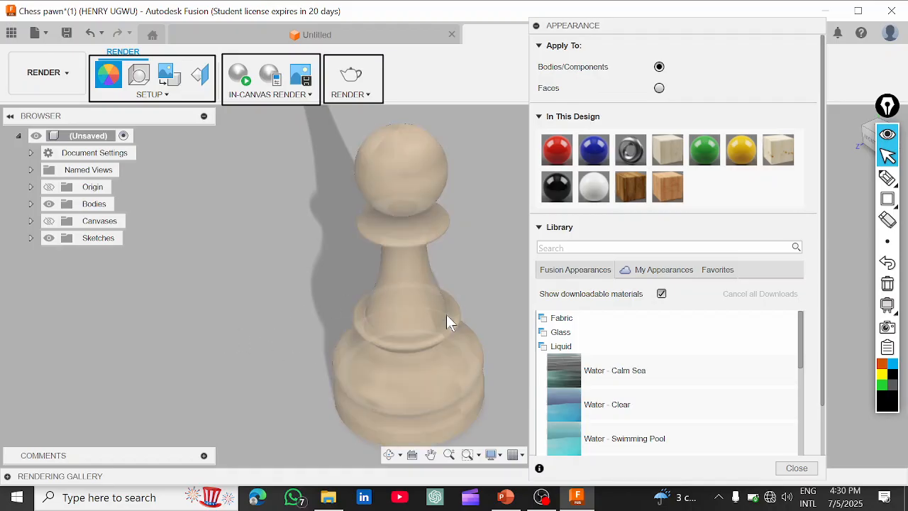
pyautogui.moveTo(668, 152); pyautogui.dragTo(386, 306)
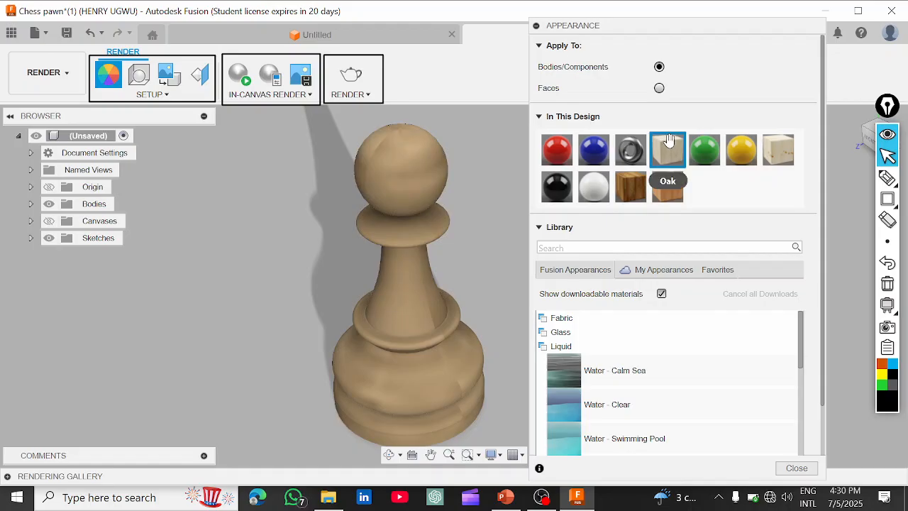
pyautogui.moveTo(781, 147); pyautogui.dragTo(436, 318)
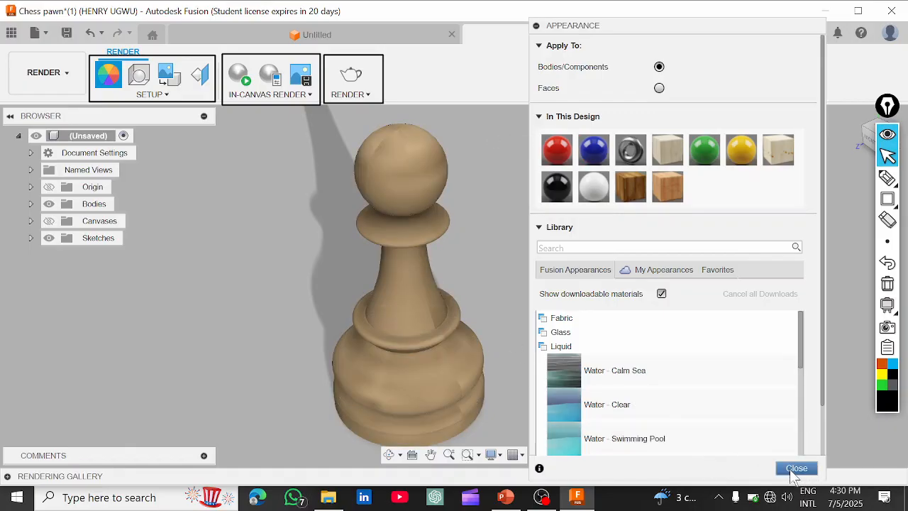
pyautogui.click(796, 467)
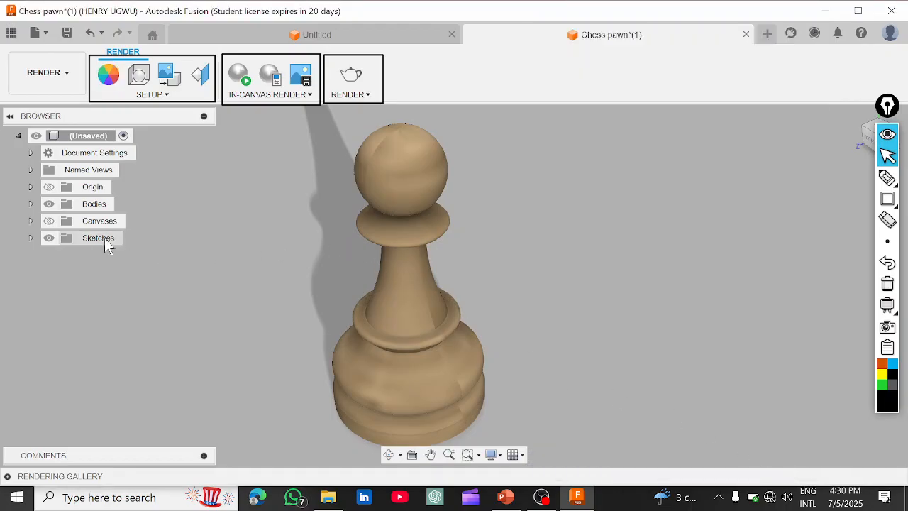
# Open the properties of the pawn's Body1, examine its physical material and appearance, and close them without changes.
pyautogui.click(30, 203)
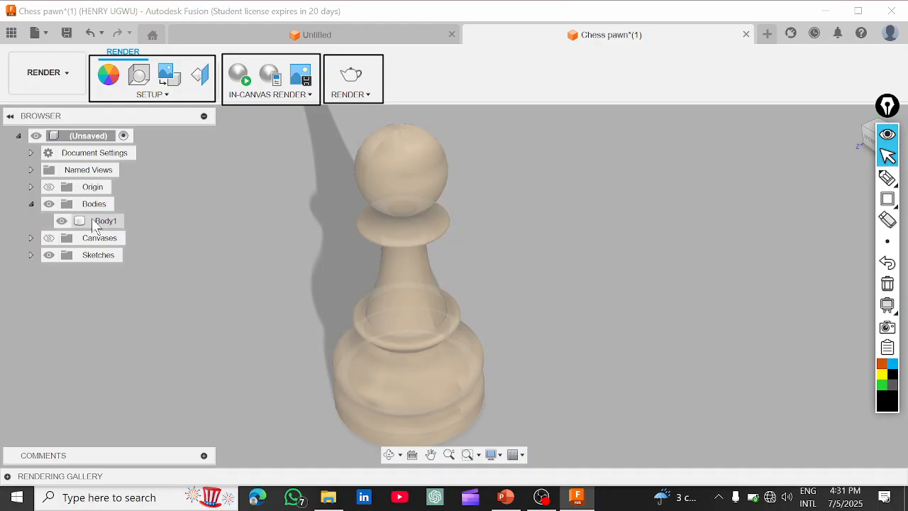
pyautogui.rightClick(93, 220)
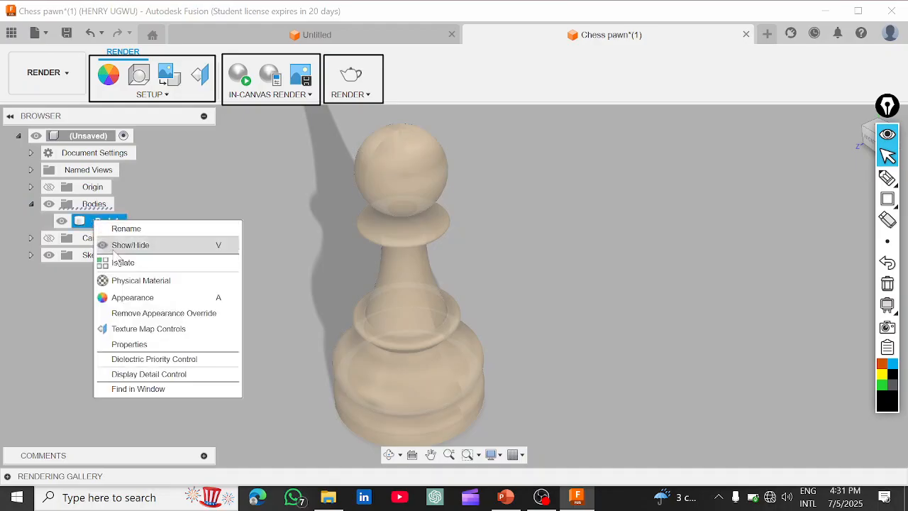
pyautogui.click(138, 346)
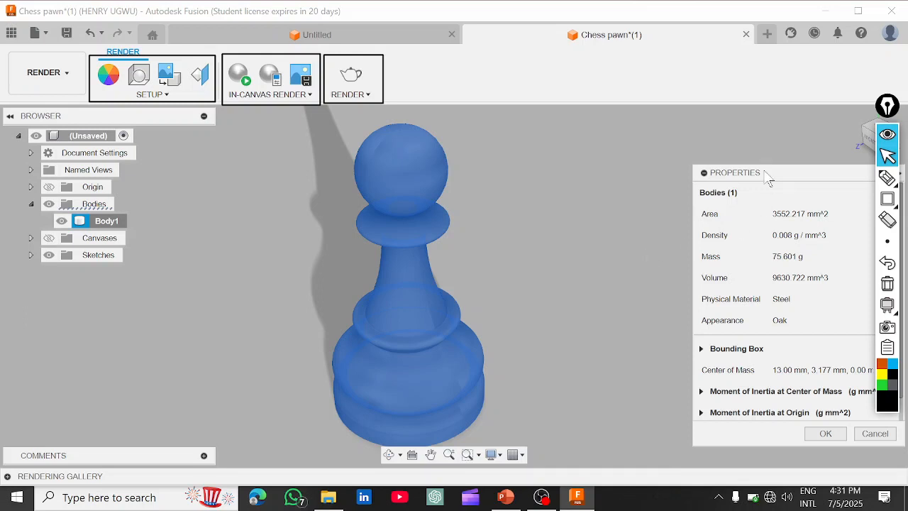
pyautogui.moveTo(769, 178); pyautogui.dragTo(670, 137)
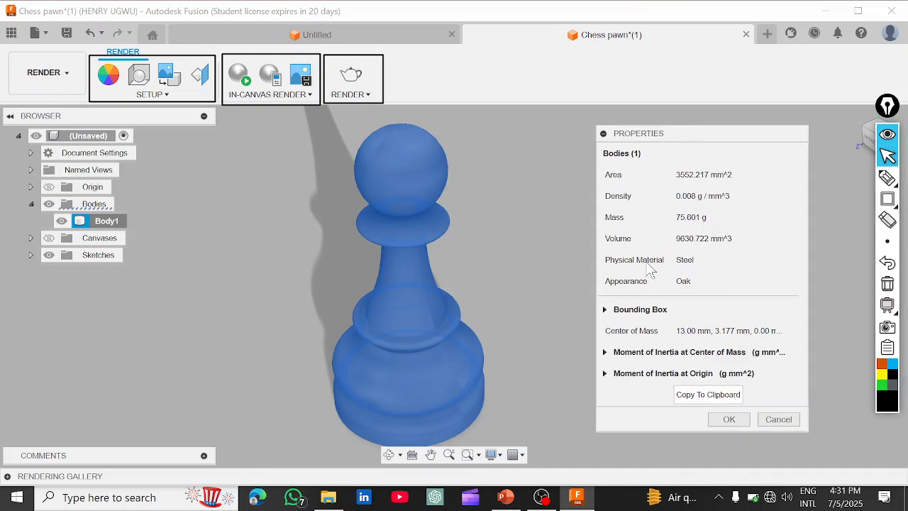
pyautogui.click(502, 248)
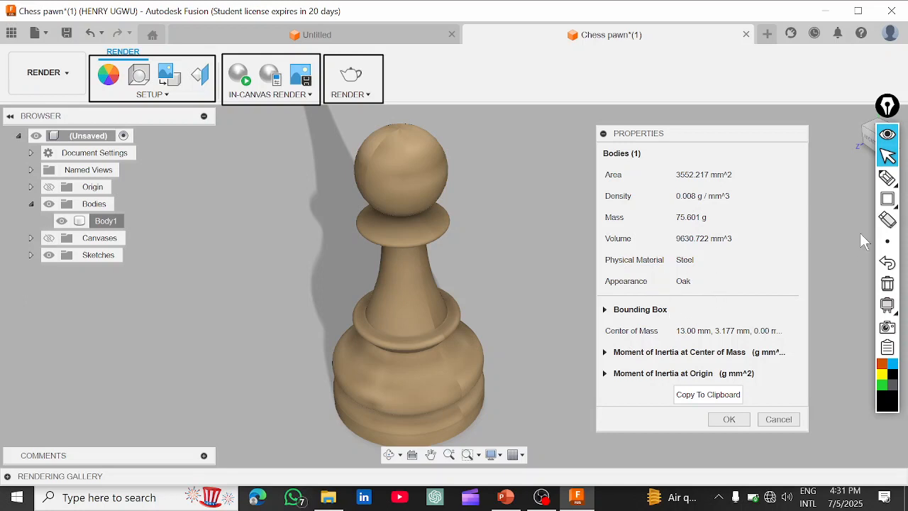
pyautogui.moveTo(894, 202)
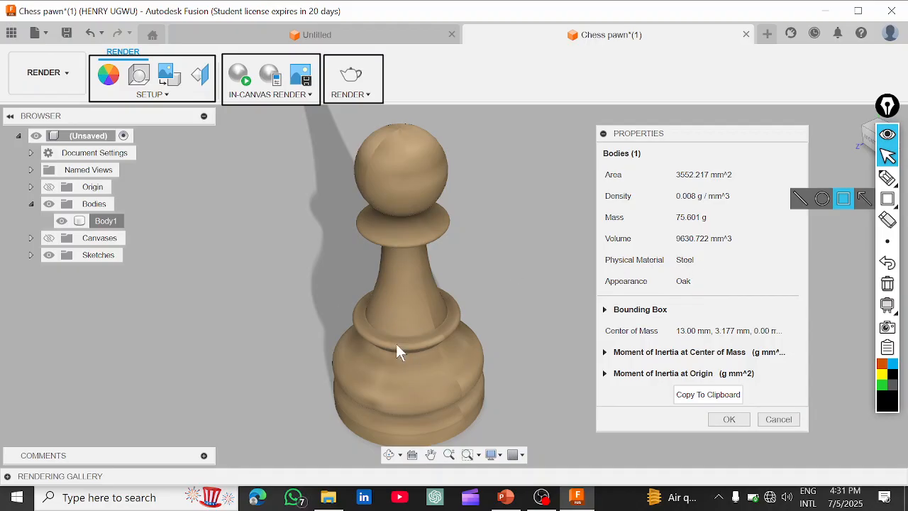
pyautogui.click(778, 420)
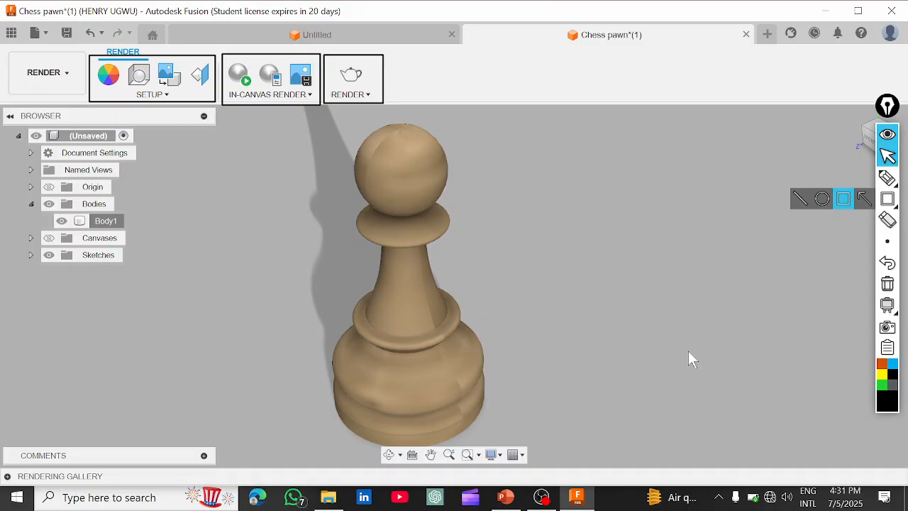
# Open the Physical Material settings, move their window beside the pawn, and look through the Wood category of the Fusion Material Library.
pyautogui.click(161, 97)
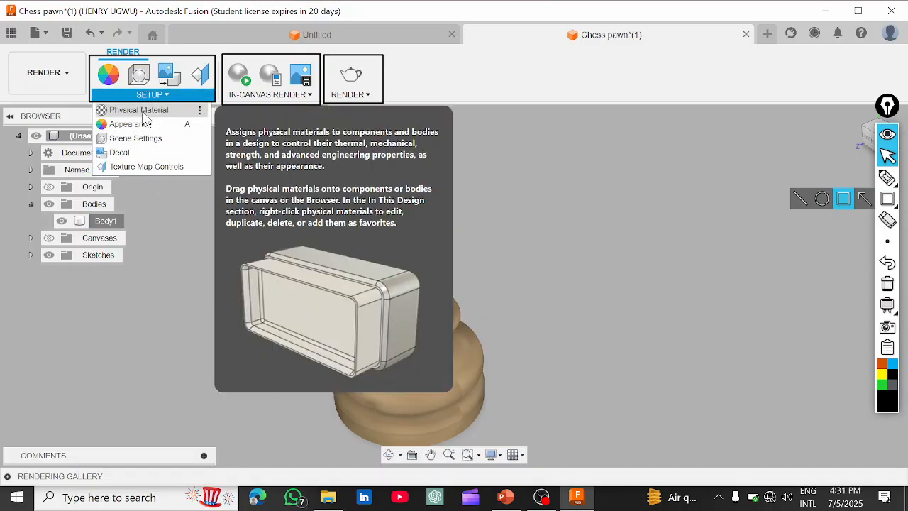
pyautogui.click(147, 116)
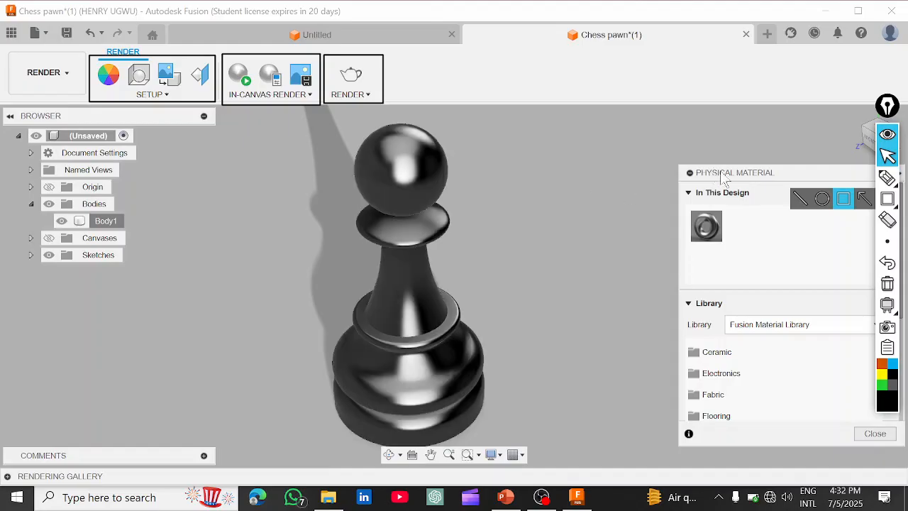
pyautogui.moveTo(734, 173); pyautogui.dragTo(614, 129)
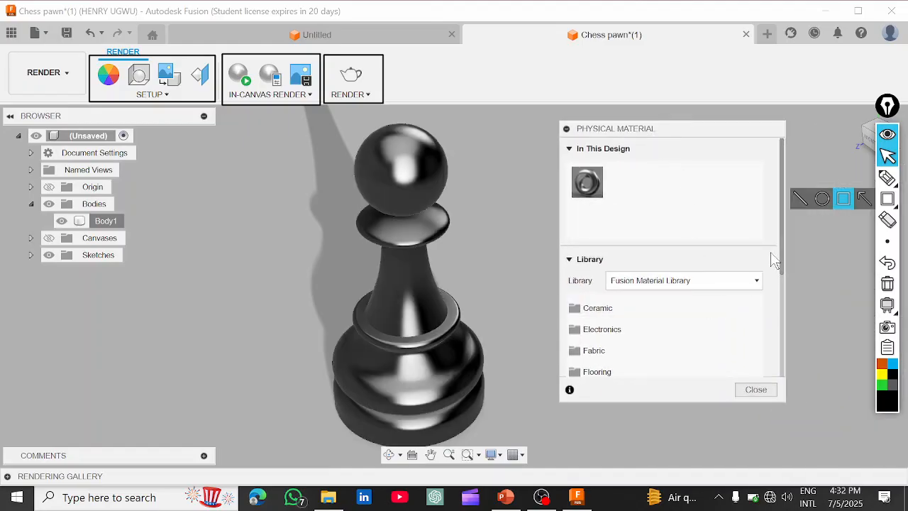
pyautogui.scroll(-5, 772, 257)
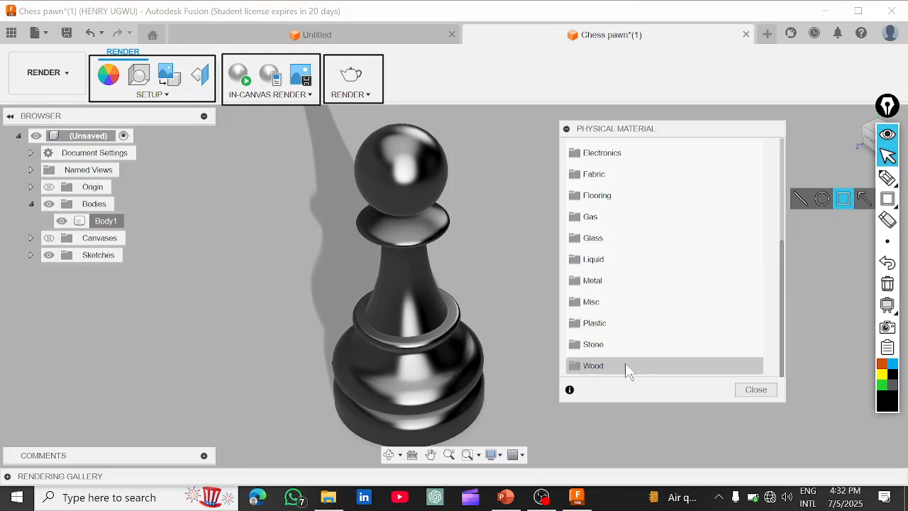
pyautogui.click(625, 366)
pyautogui.scroll(-5, 659, 304)
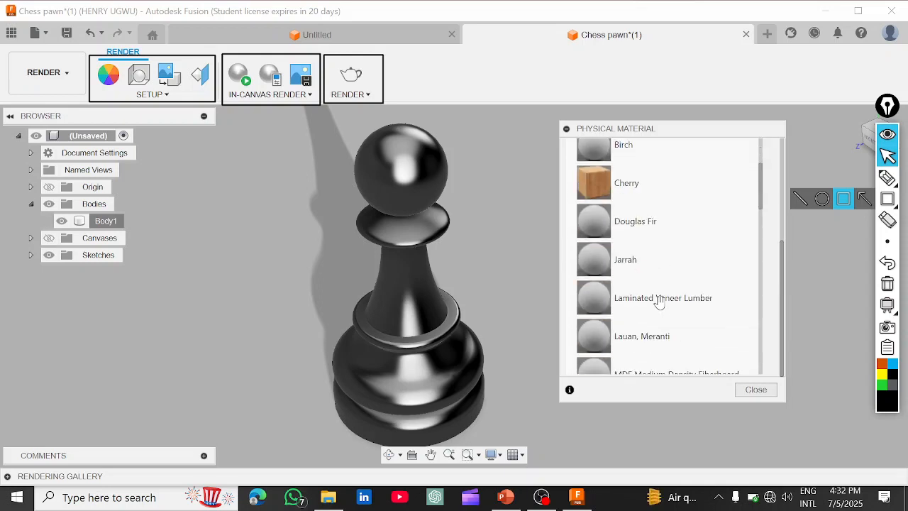
pyautogui.scroll(-6, 659, 302)
pyautogui.scroll(1, 657, 280)
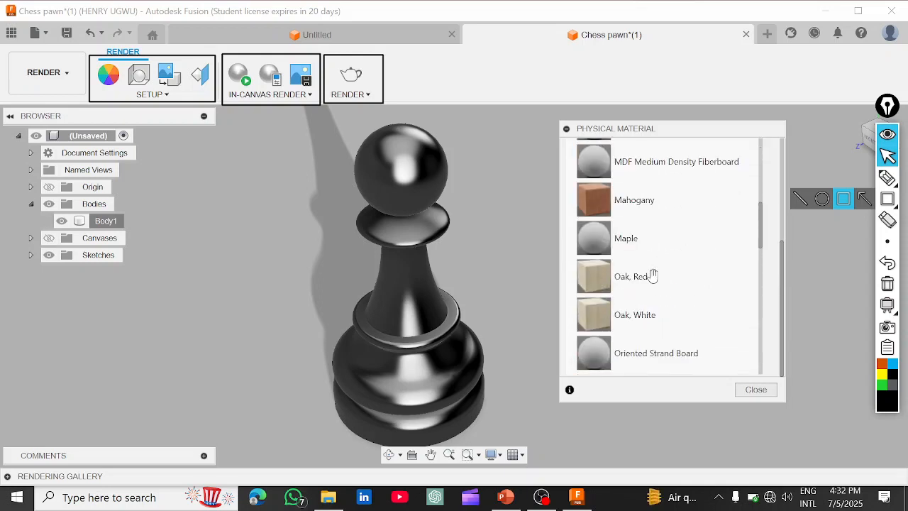
pyautogui.scroll(7, 653, 276)
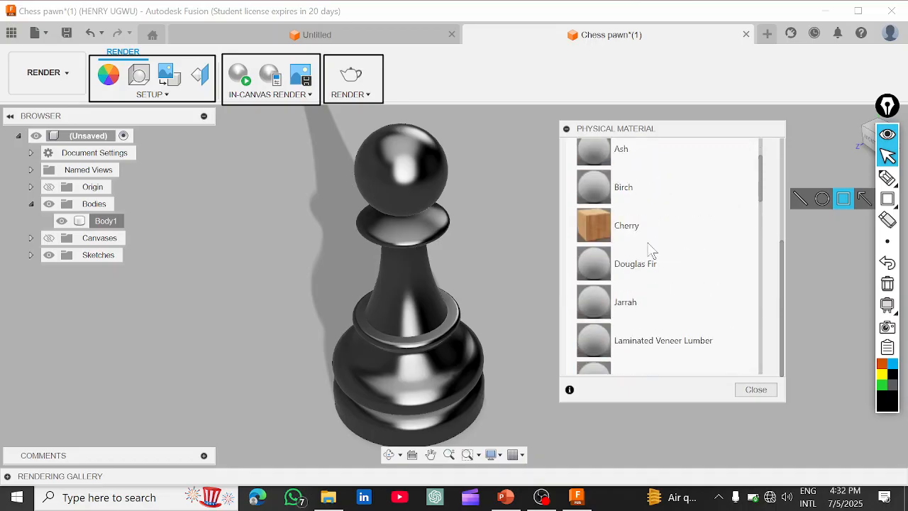
# Assign the Cherry physical material to the pawn body and close the Physical Material settings.
pyautogui.moveTo(634, 225); pyautogui.dragTo(398, 201)
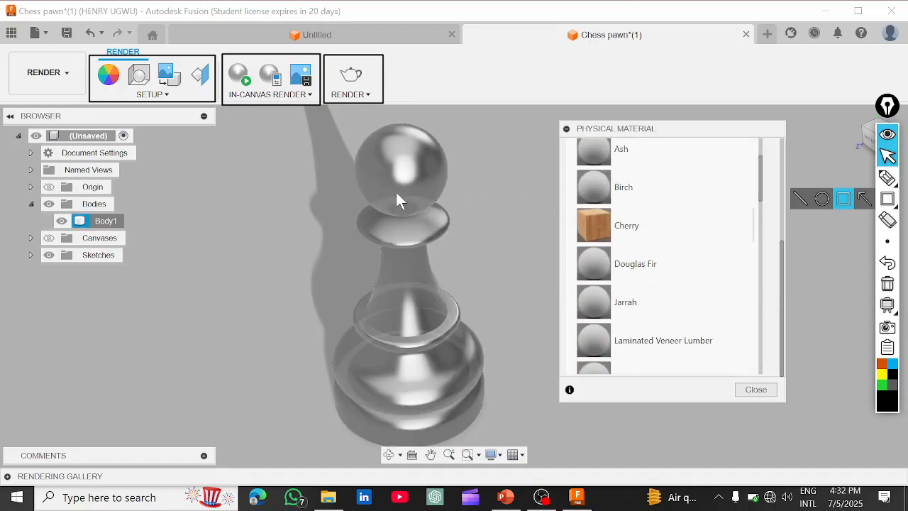
pyautogui.moveTo(440, 397); pyautogui.dragTo(439, 397)
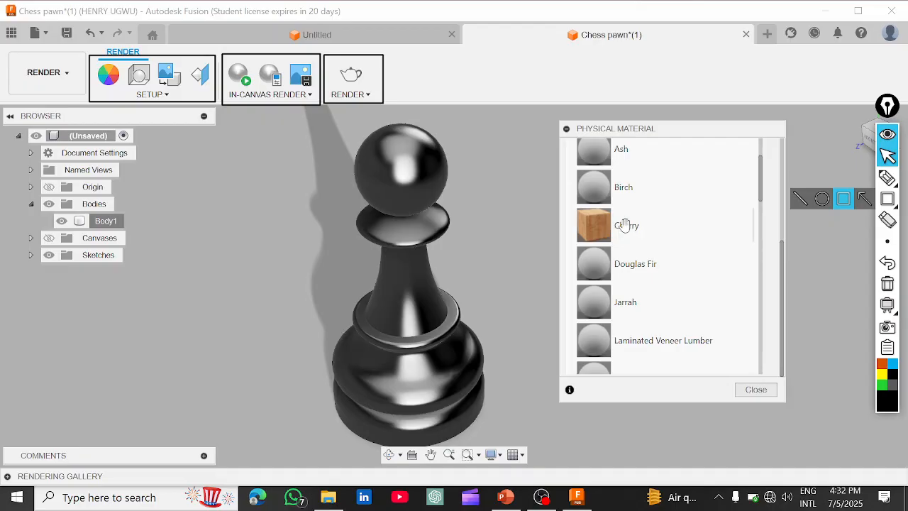
pyautogui.moveTo(630, 223); pyautogui.dragTo(413, 262)
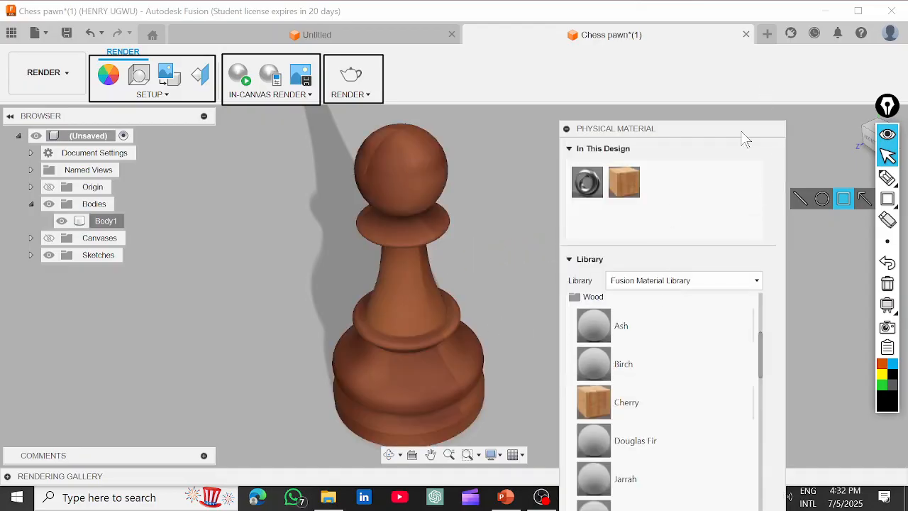
pyautogui.moveTo(742, 135); pyautogui.dragTo(739, 54)
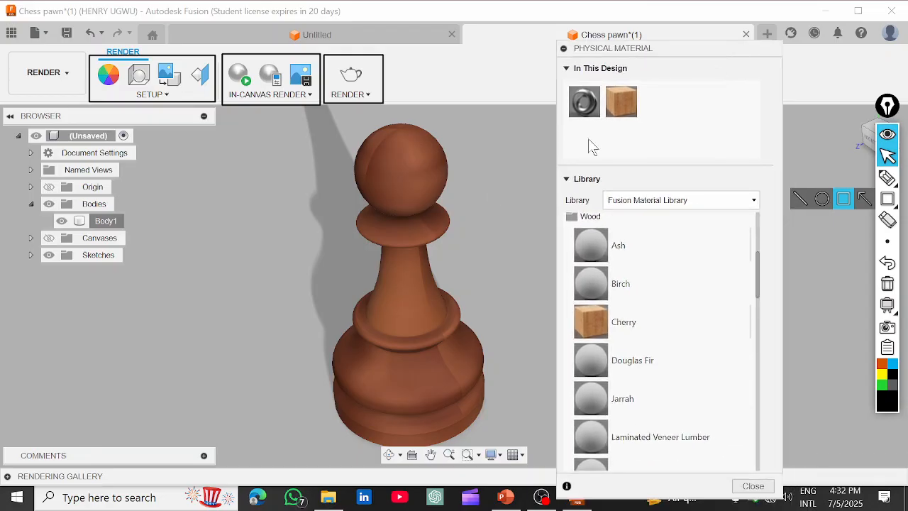
pyautogui.click(403, 257)
pyautogui.click(466, 269)
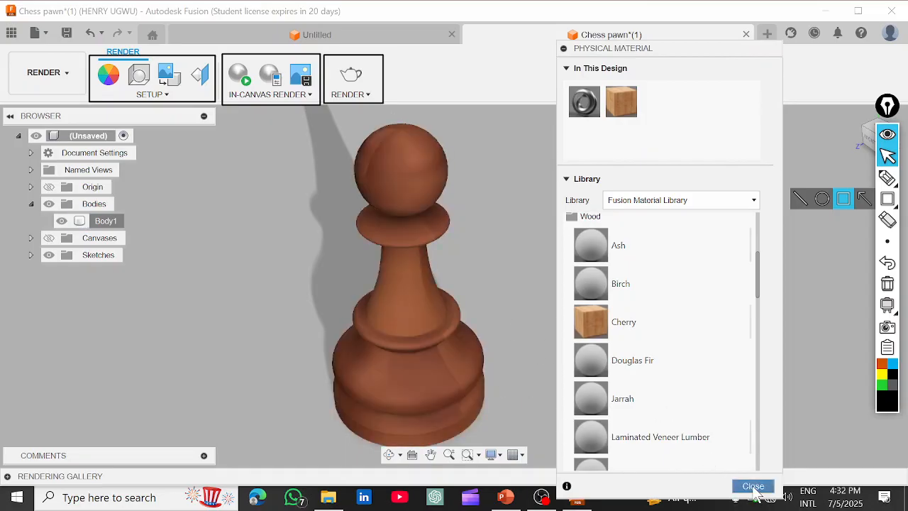
pyautogui.click(753, 487)
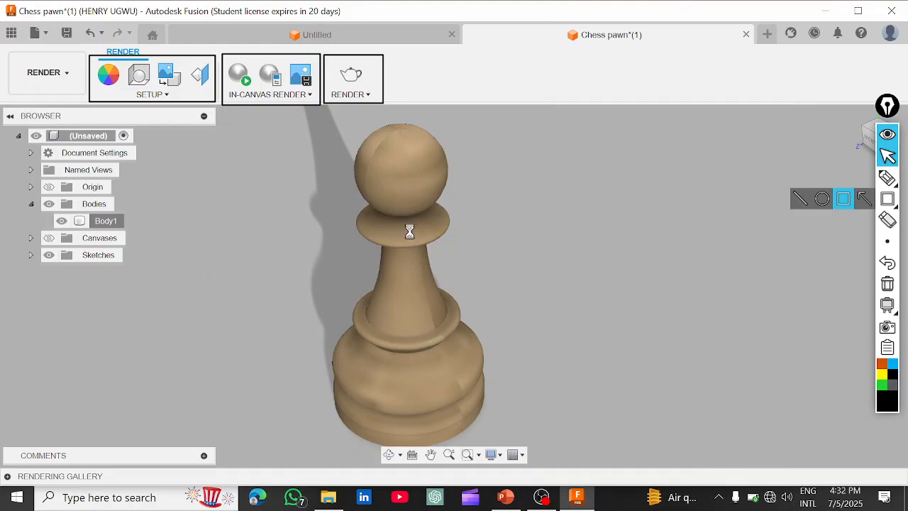
# Open the properties of the pawn's Body1, box the physical material, appearance and mass entries, and close them without changes.
pyautogui.rightClick(107, 221)
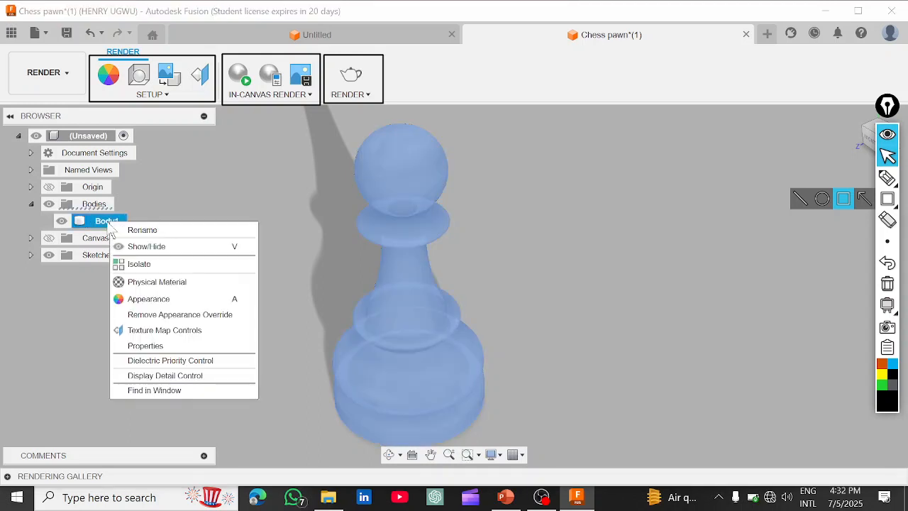
pyautogui.click(178, 346)
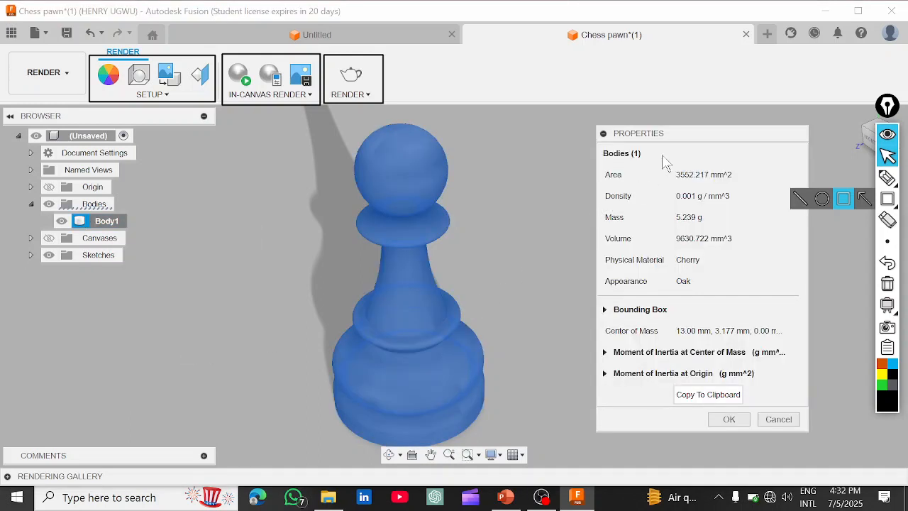
pyautogui.click(843, 199)
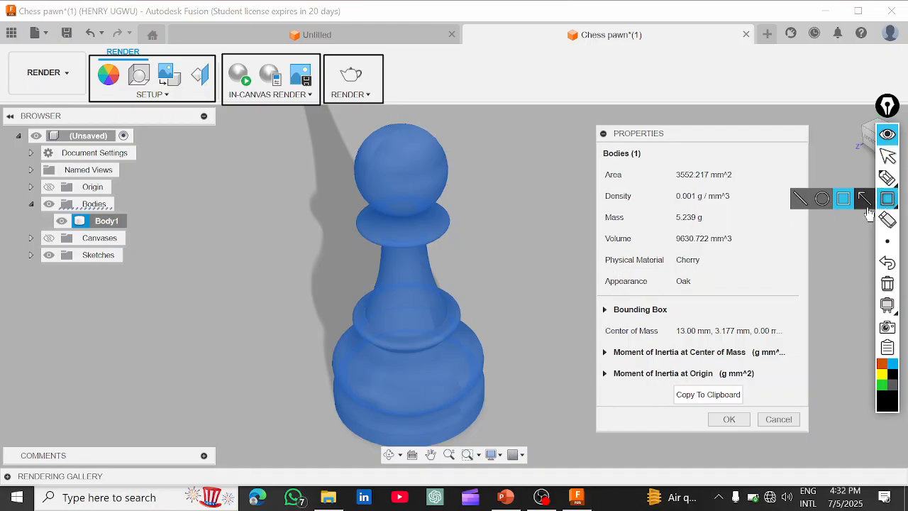
pyautogui.moveTo(598, 248); pyautogui.dragTo(737, 296)
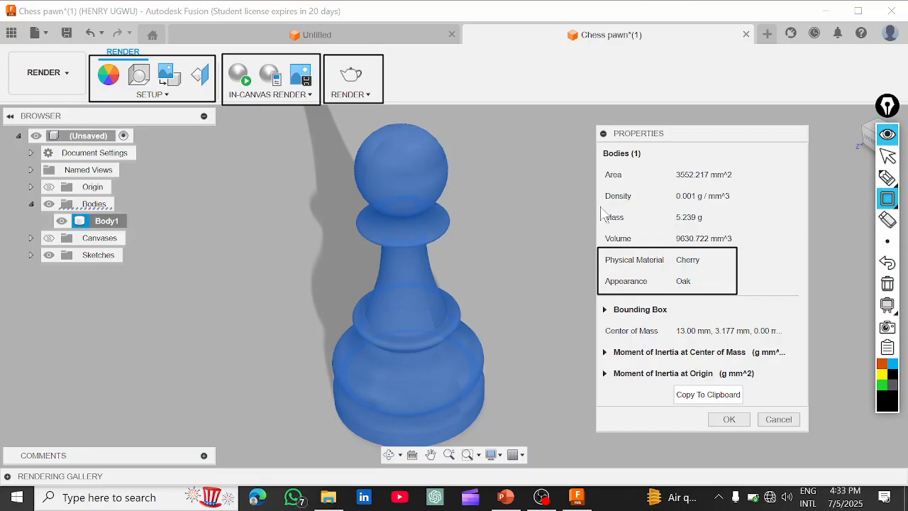
pyautogui.moveTo(601, 206)
pyautogui.mouseDown()
pyautogui.moveTo(652, 229)
pyautogui.moveTo(738, 228)
pyautogui.mouseUp()
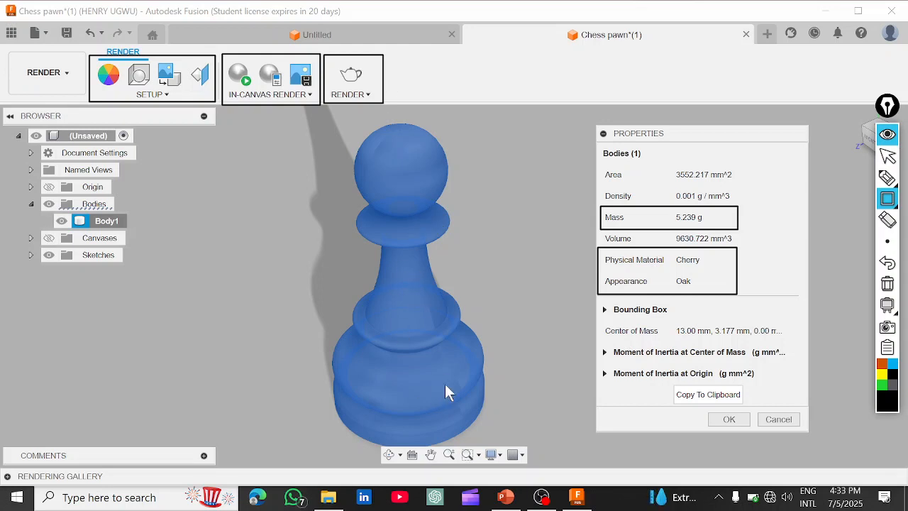
pyautogui.click(780, 420)
pyautogui.click(556, 277)
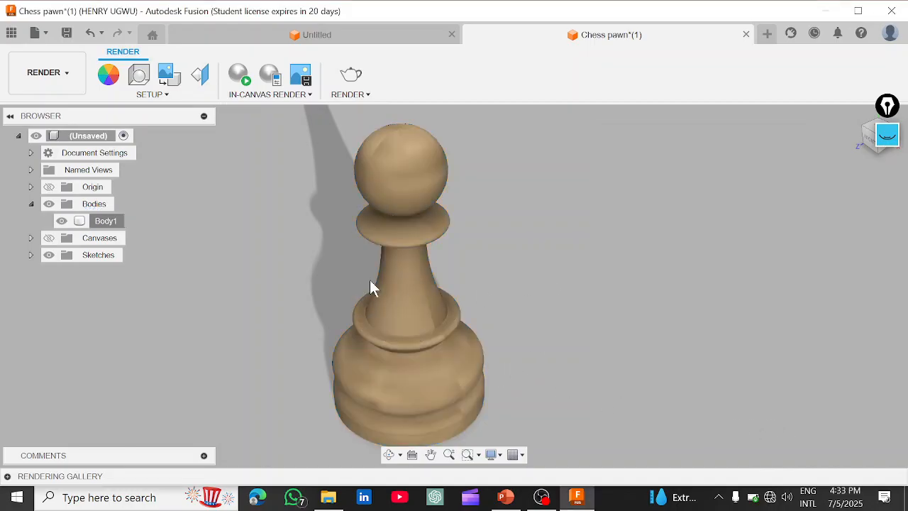
# Open the Scene Settings, move their window closer to the pawn, and look through the Environment, Ground and Camera settings.
pyautogui.scroll(-2, 441, 272)
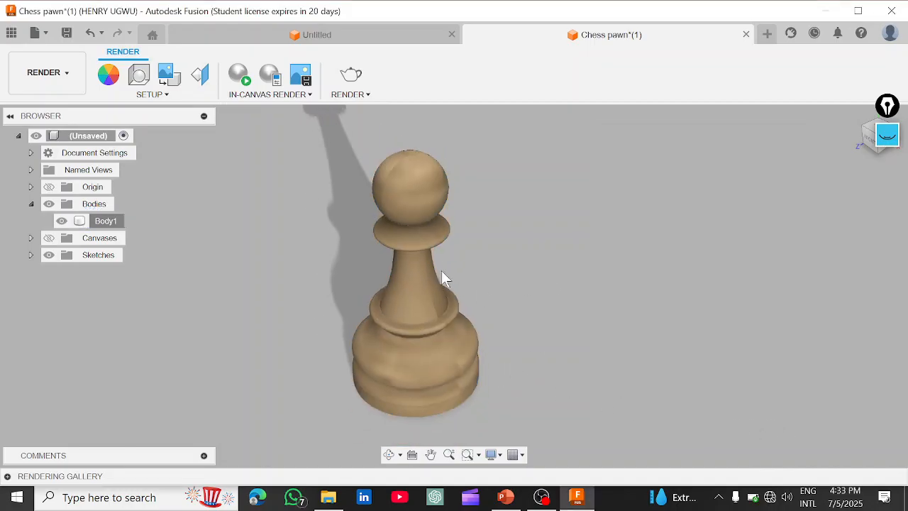
pyautogui.click(162, 96)
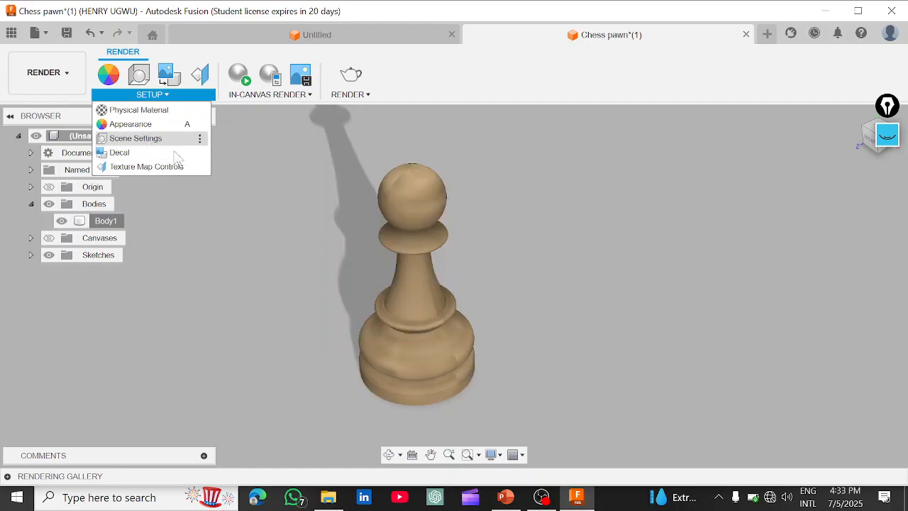
pyautogui.moveTo(471, 311); pyautogui.dragTo(505, 296, button='middle')
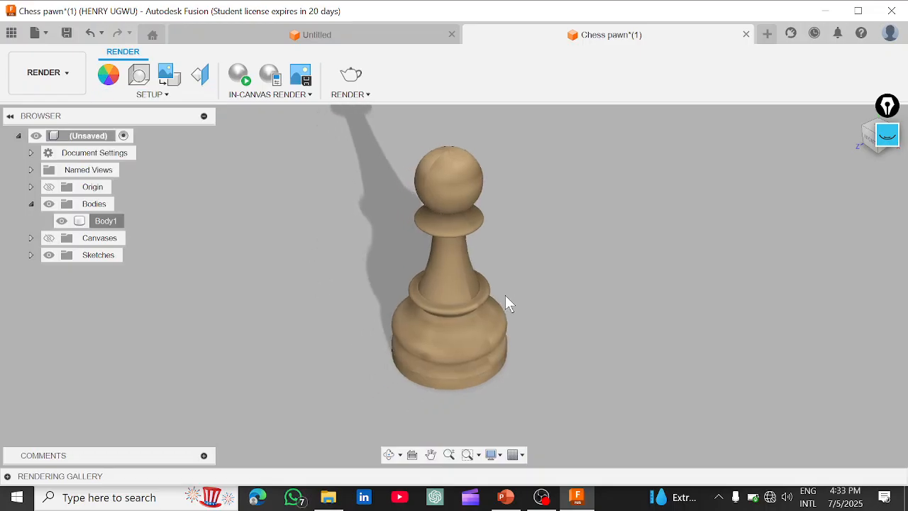
pyautogui.click(160, 98)
pyautogui.click(155, 137)
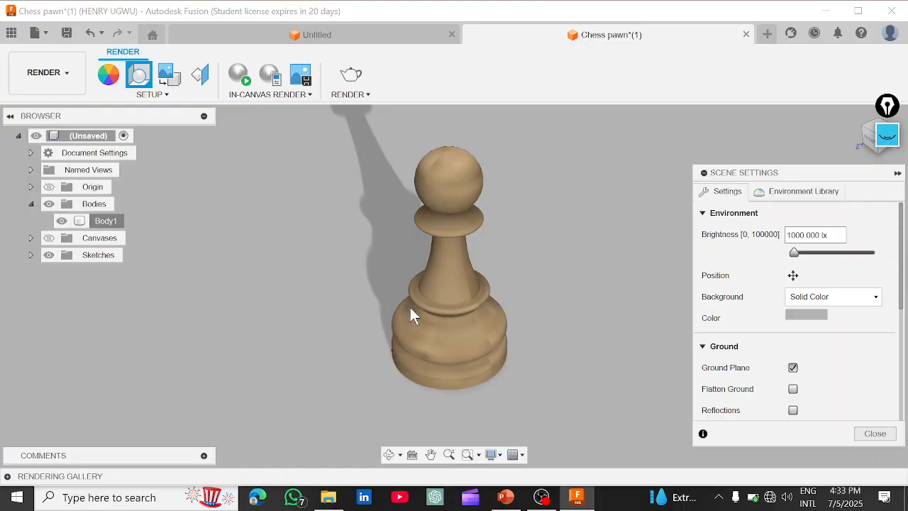
pyautogui.scroll(3, 455, 297)
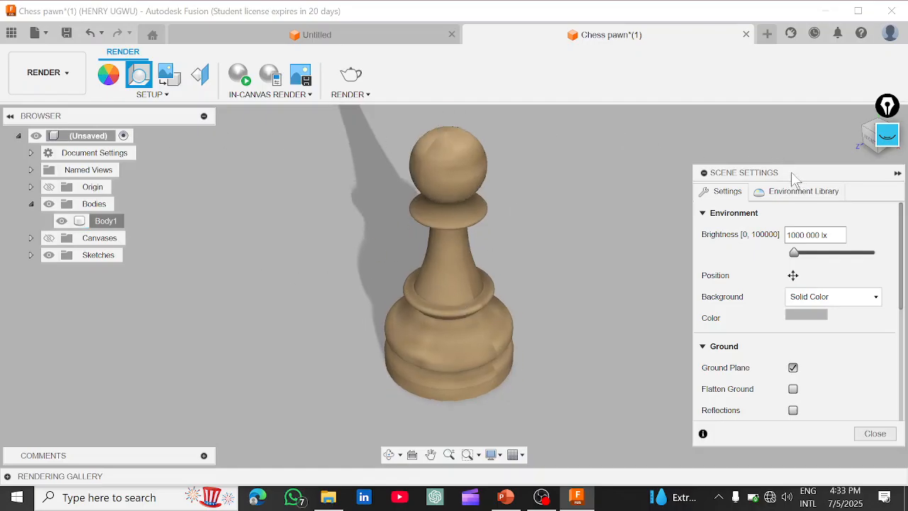
pyautogui.moveTo(791, 172); pyautogui.dragTo(713, 132)
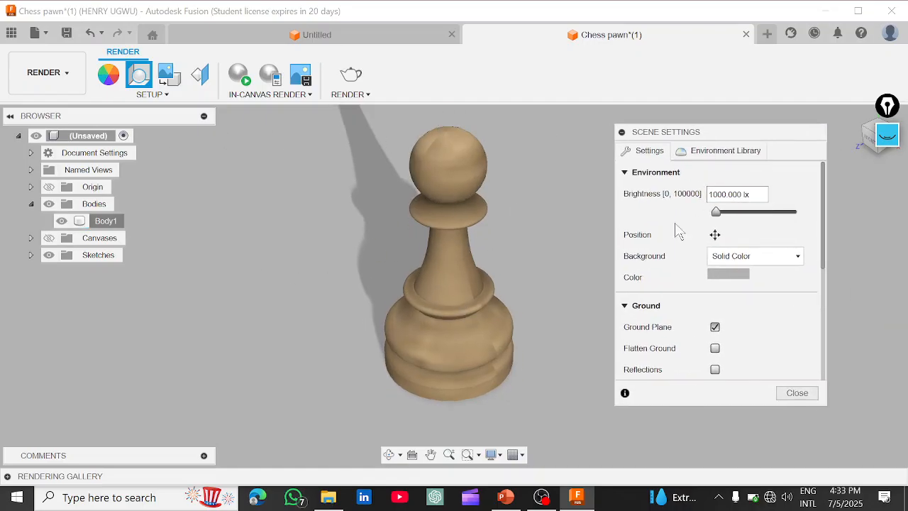
pyautogui.scroll(-2, 667, 270)
pyautogui.scroll(-3, 671, 280)
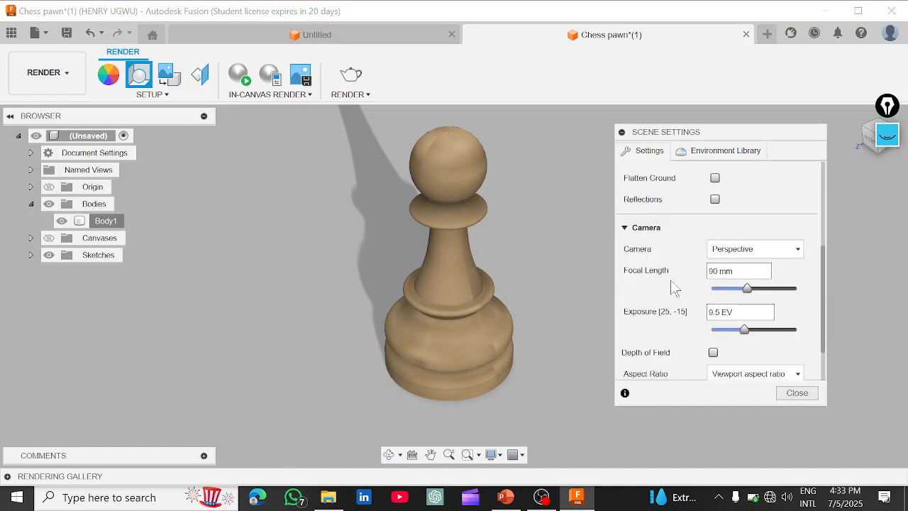
pyautogui.scroll(2, 671, 280)
pyautogui.scroll(2, 676, 283)
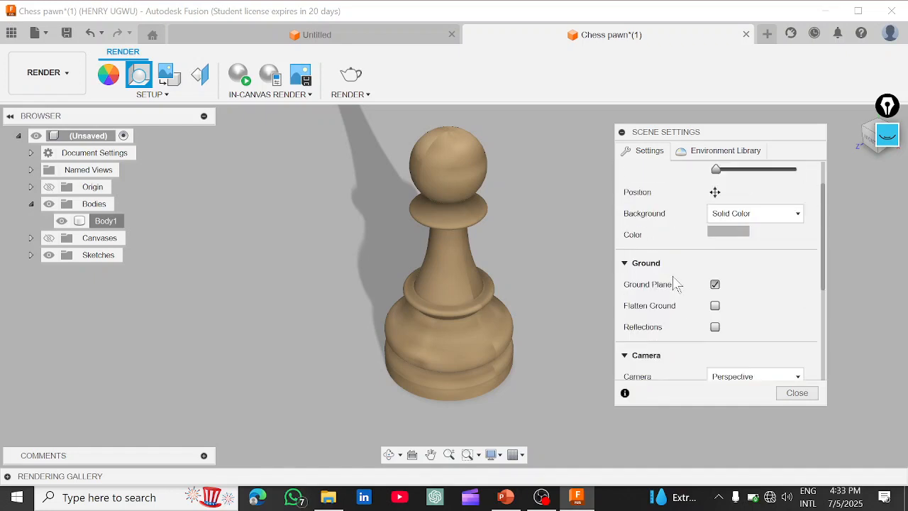
pyautogui.scroll(-2, 677, 283)
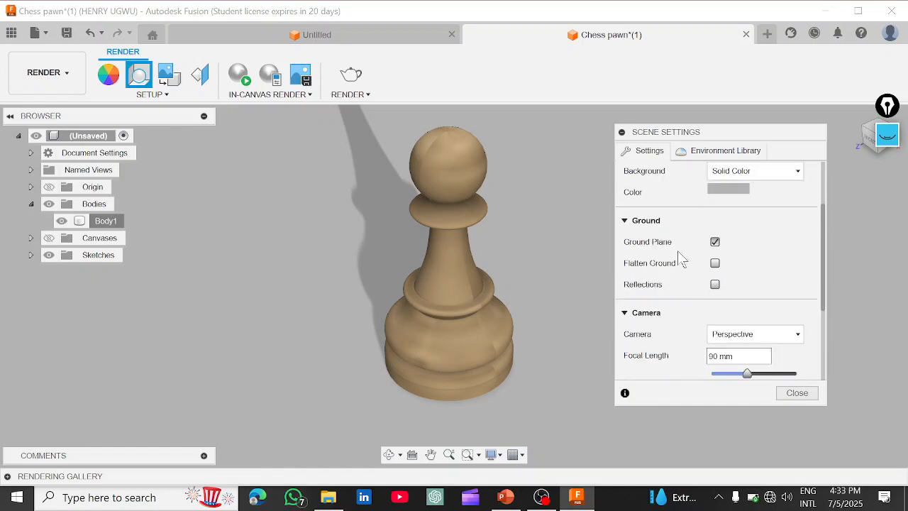
# Try out ground Reflections in the scene, examine the pawn's mirror image up close, and turn the option off.
pyautogui.click(715, 285)
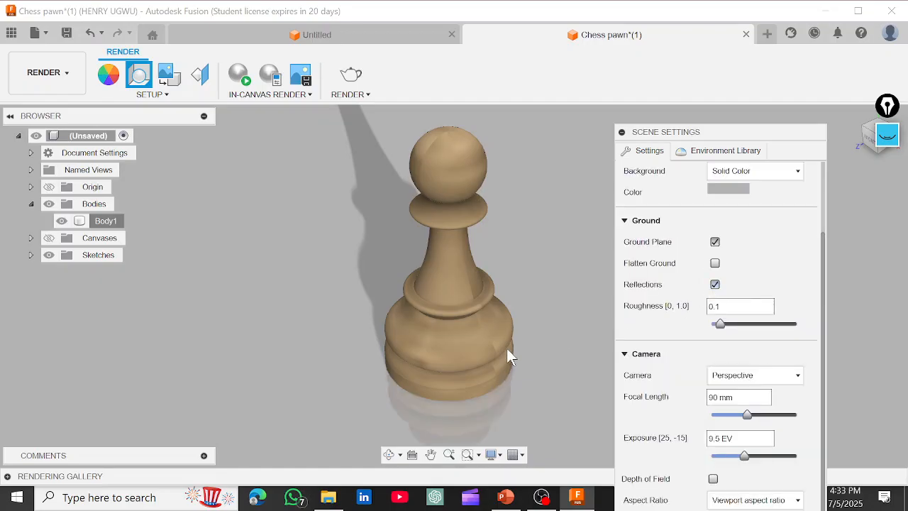
pyautogui.scroll(-3, 507, 348)
pyautogui.moveTo(486, 347); pyautogui.dragTo(468, 254, button='middle')
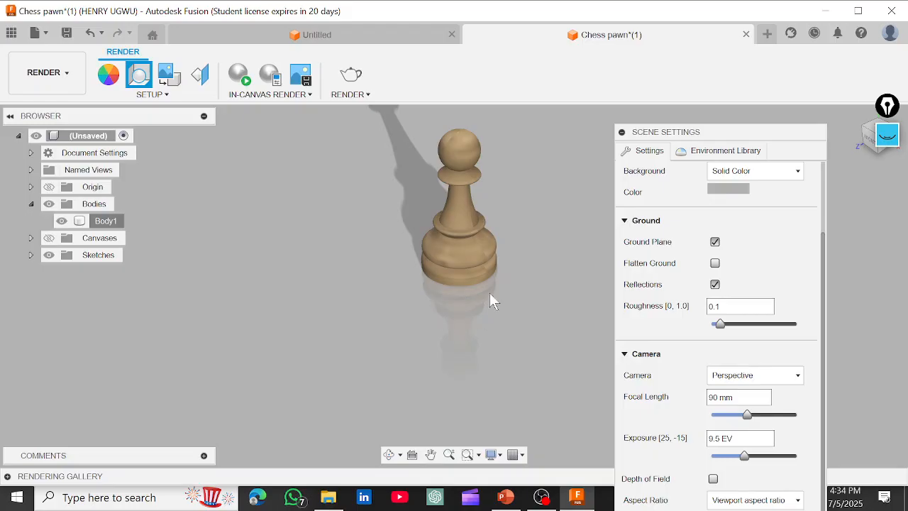
pyautogui.scroll(5, 461, 326)
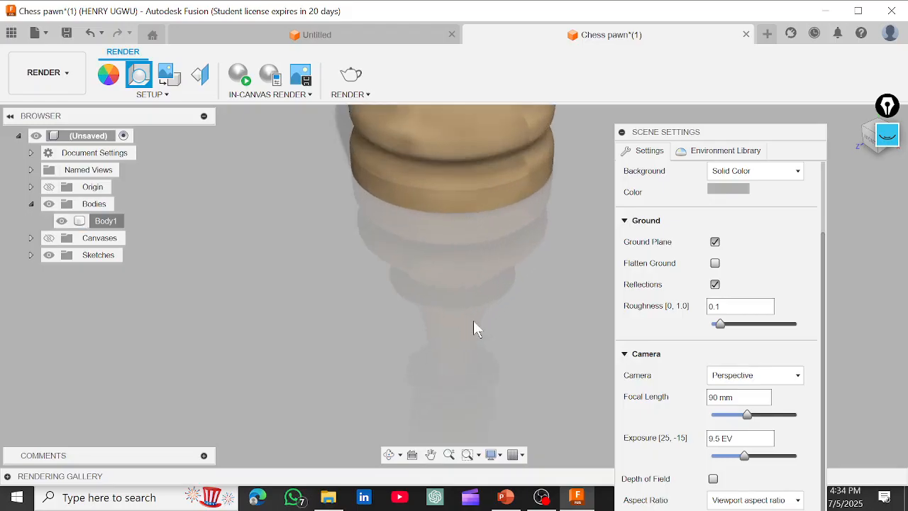
pyautogui.scroll(-2, 474, 325)
pyautogui.scroll(-3, 476, 323)
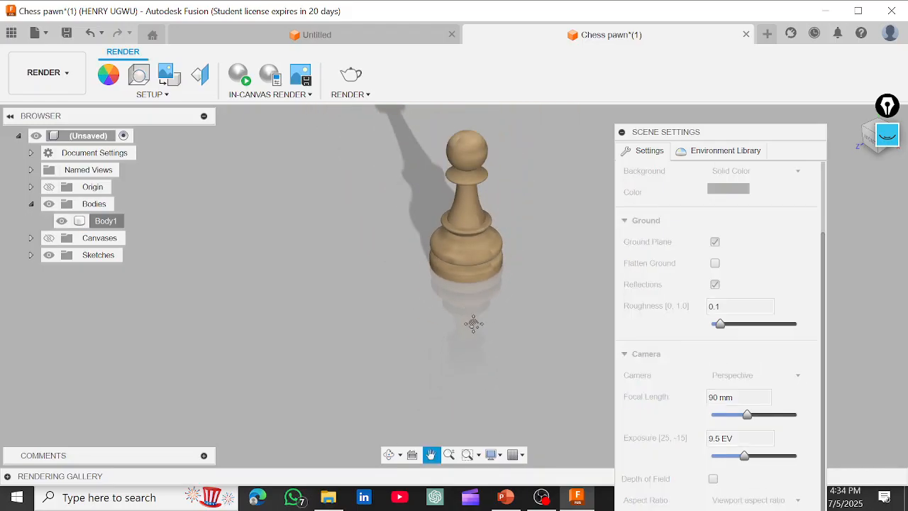
pyautogui.scroll(3, 470, 328)
pyautogui.scroll(-1, 470, 328)
pyautogui.moveTo(473, 298); pyautogui.dragTo(455, 320, button='middle')
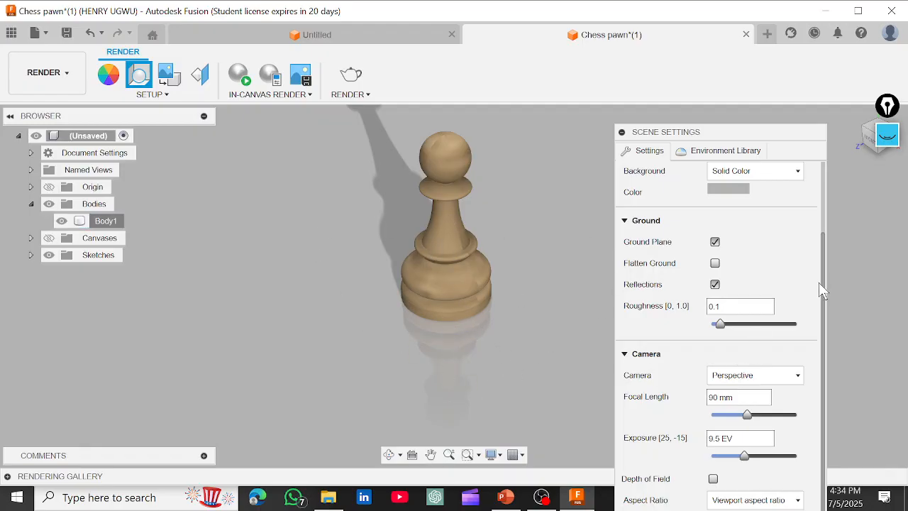
pyautogui.scroll(2, 816, 284)
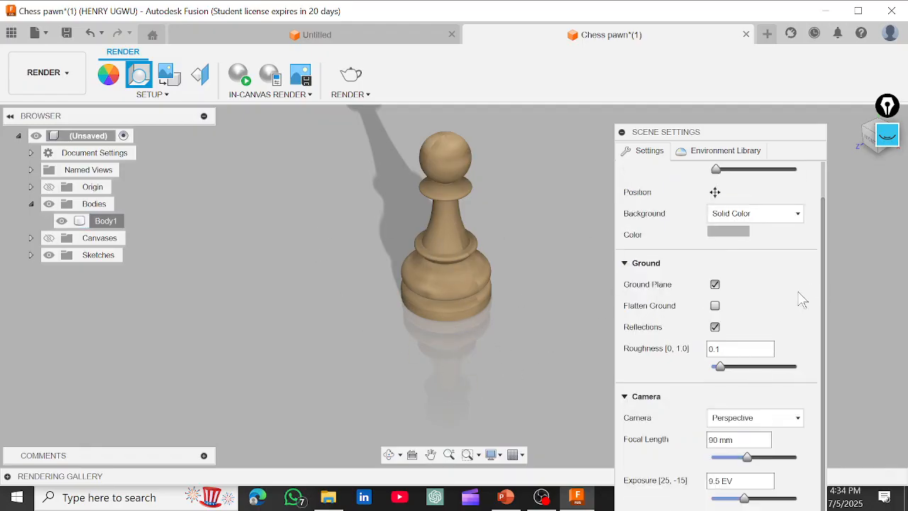
pyautogui.click(715, 327)
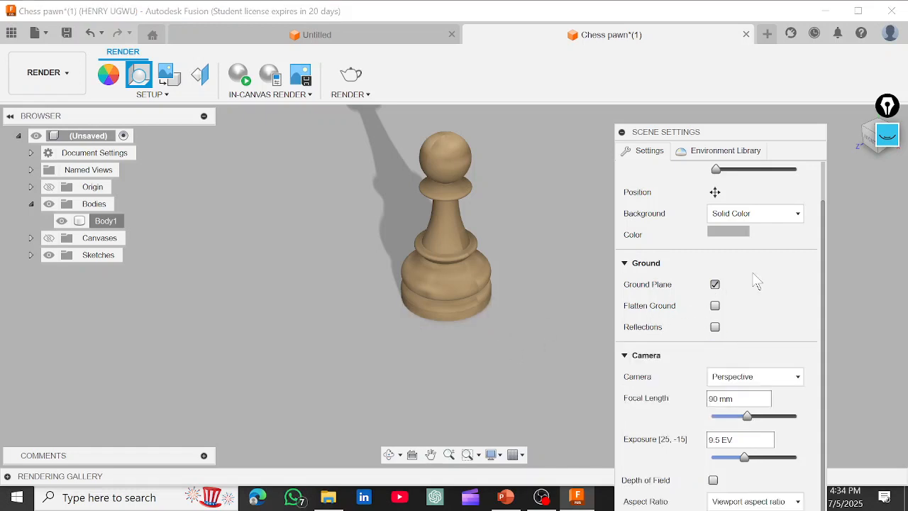
# Apply a red solid background color with RGB values 193, 47, 47 to the scene.
pyautogui.scroll(2, 758, 282)
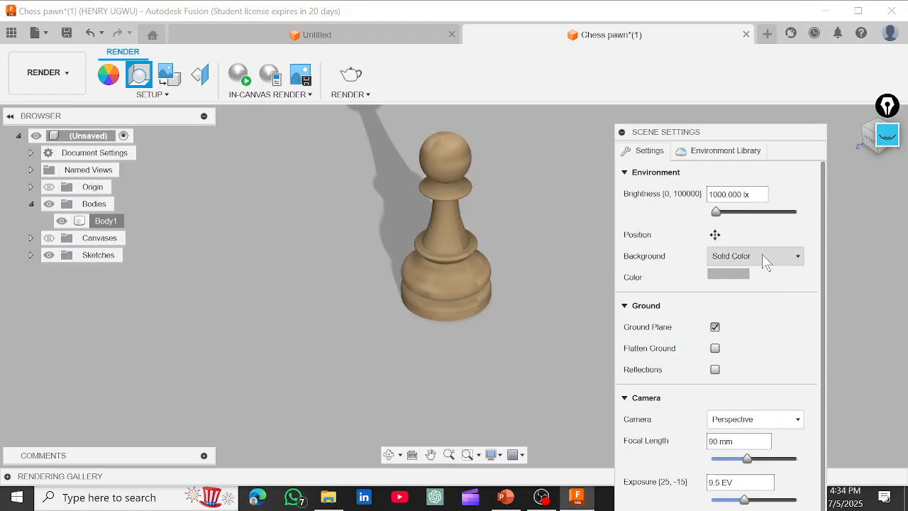
pyautogui.click(730, 273)
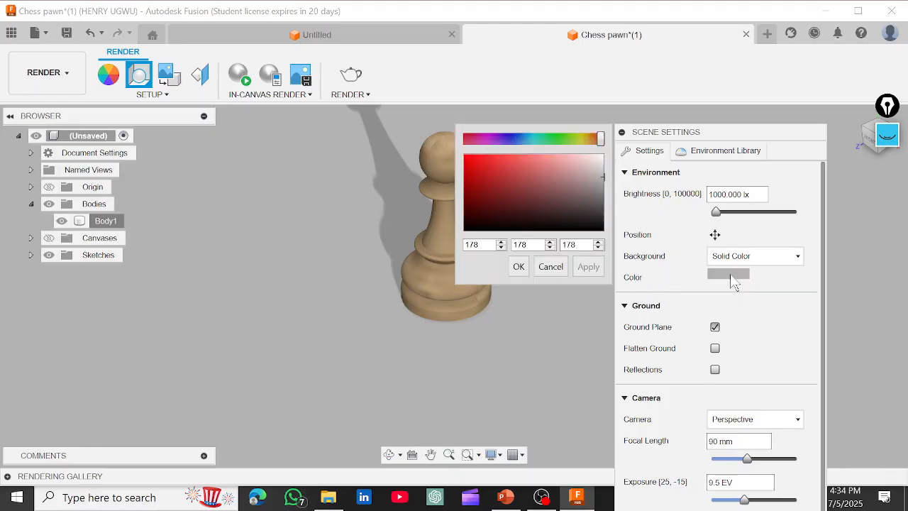
pyautogui.moveTo(602, 181); pyautogui.dragTo(498, 173)
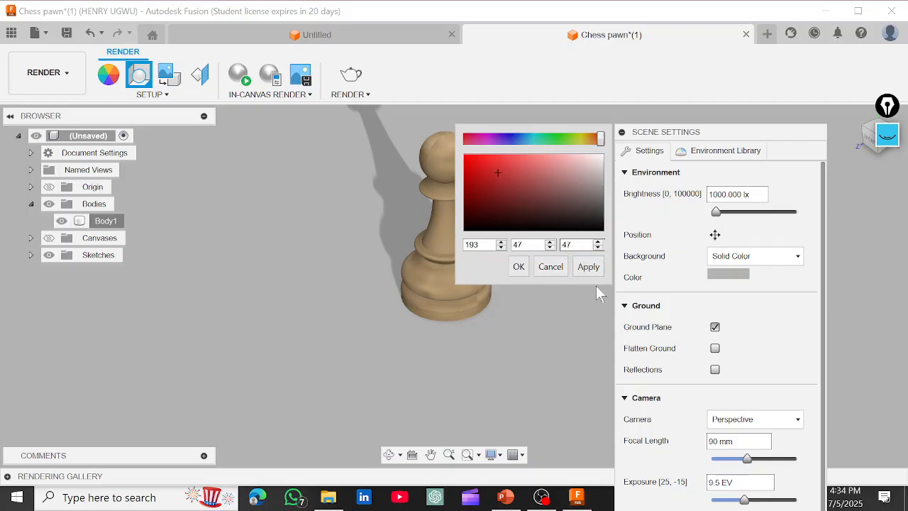
pyautogui.click(588, 267)
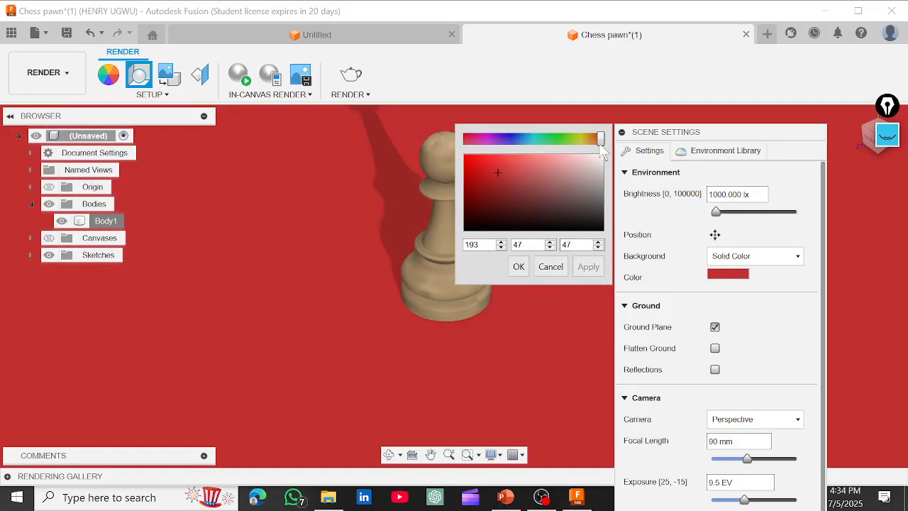
# Try a green scene background with RGB 54, 127, 66, followed by a plum one with RGB 127, 54, 94.
pyautogui.moveTo(601, 139); pyautogui.dragTo(553, 140)
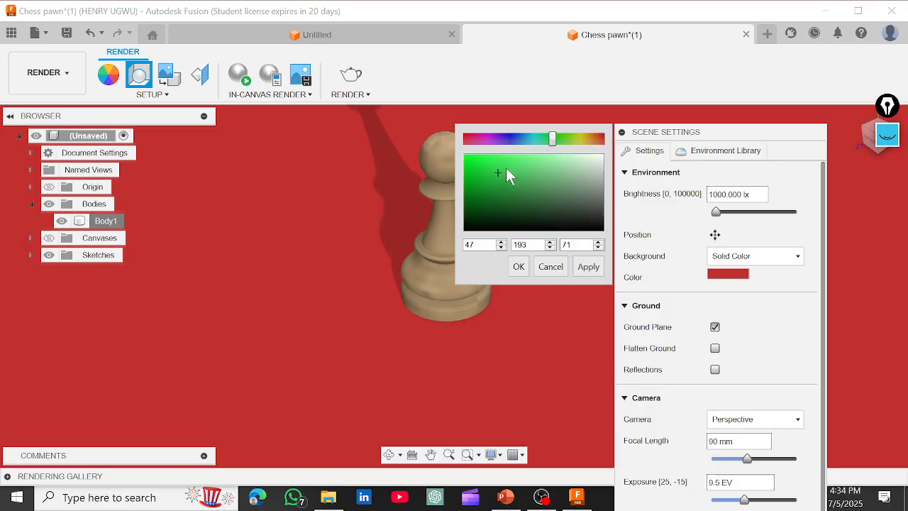
pyautogui.moveTo(495, 190); pyautogui.dragTo(523, 193)
pyautogui.click(588, 267)
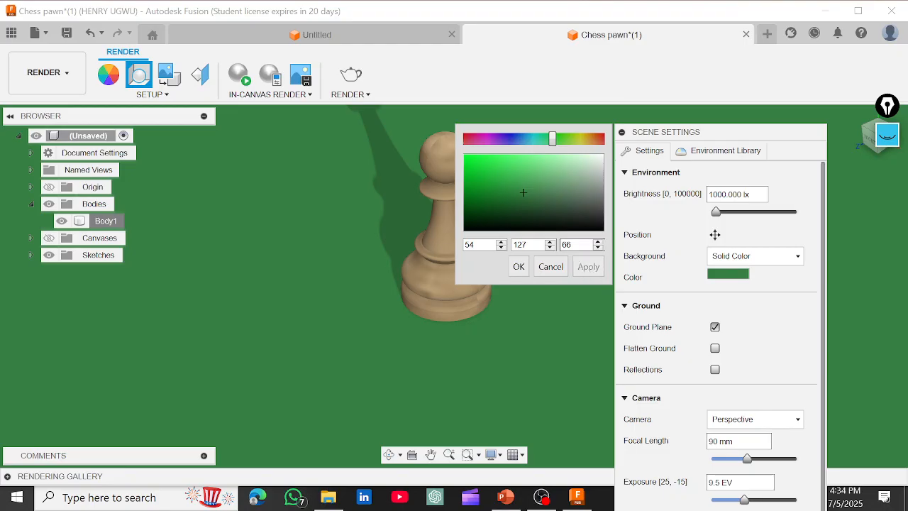
pyautogui.moveTo(553, 139); pyautogui.dragTo(479, 141)
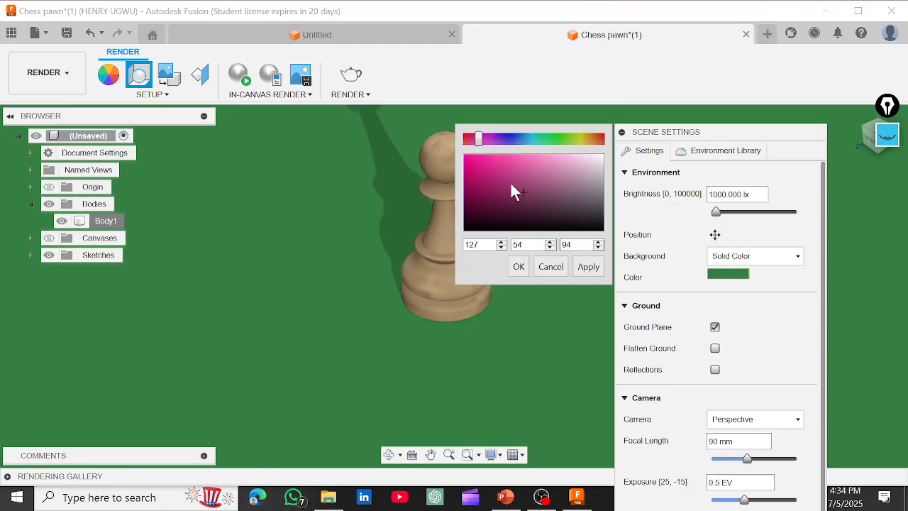
pyautogui.click(586, 267)
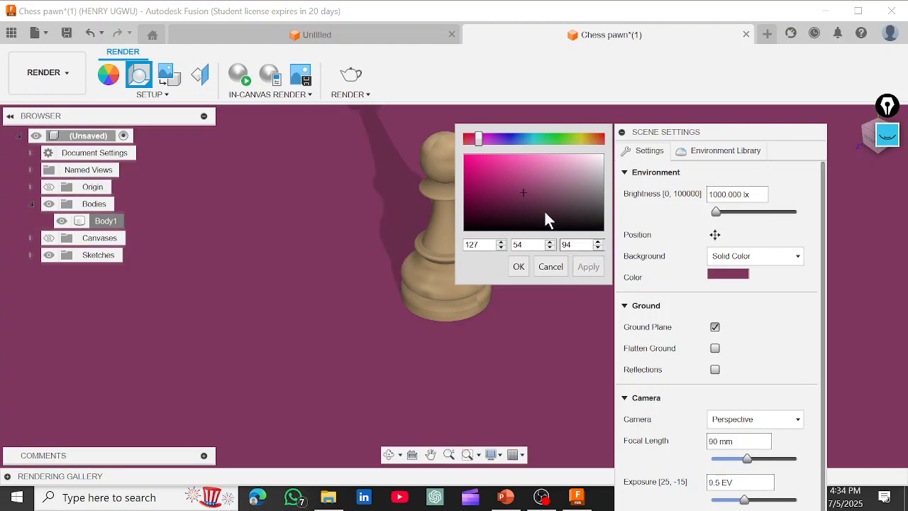
# Set the scene's solid background color to light gray with RGB values 174, 171, 171 and accept it.
pyautogui.moveTo(480, 138); pyautogui.dragTo(609, 157)
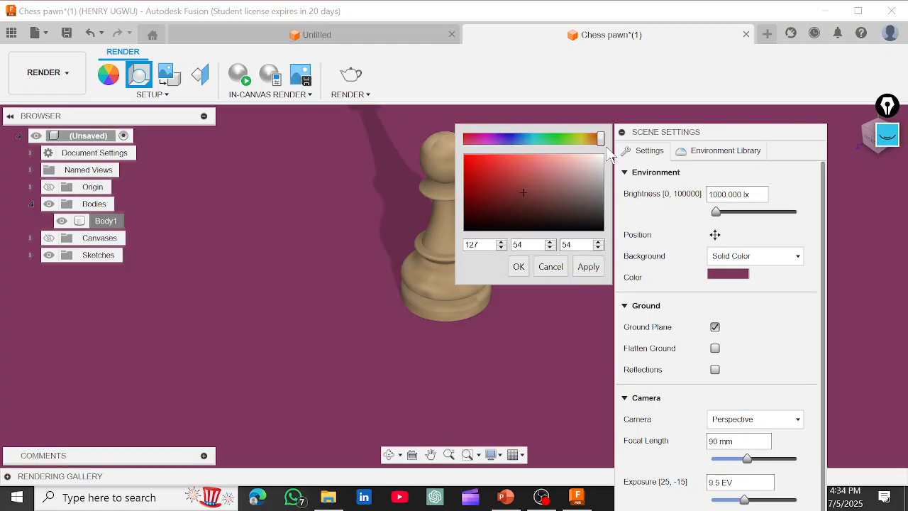
pyautogui.moveTo(524, 191)
pyautogui.mouseDown()
pyautogui.moveTo(560, 192)
pyautogui.moveTo(603, 174)
pyautogui.moveTo(602, 183)
pyautogui.mouseUp()
pyautogui.click(588, 266)
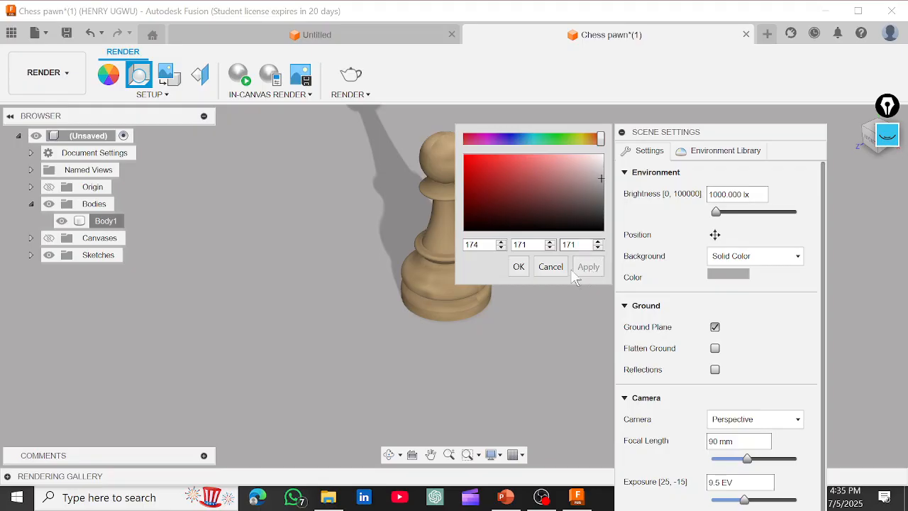
pyautogui.click(517, 266)
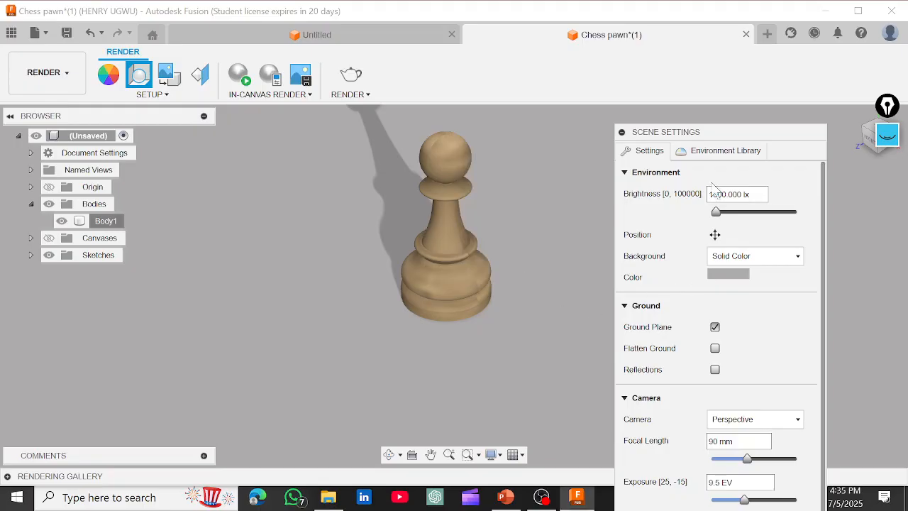
# Switch the scene background from a solid color to the Environment option.
pyautogui.moveTo(715, 139); pyautogui.dragTo(692, 68)
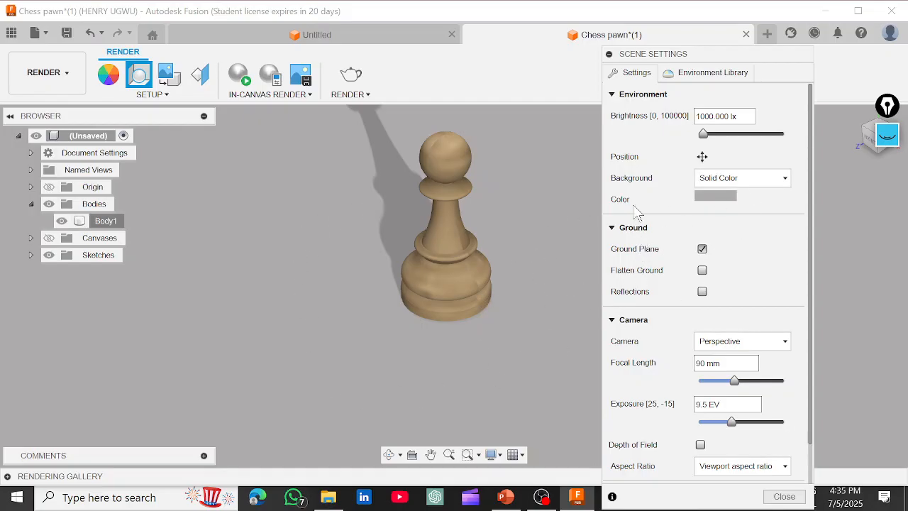
pyautogui.click(726, 181)
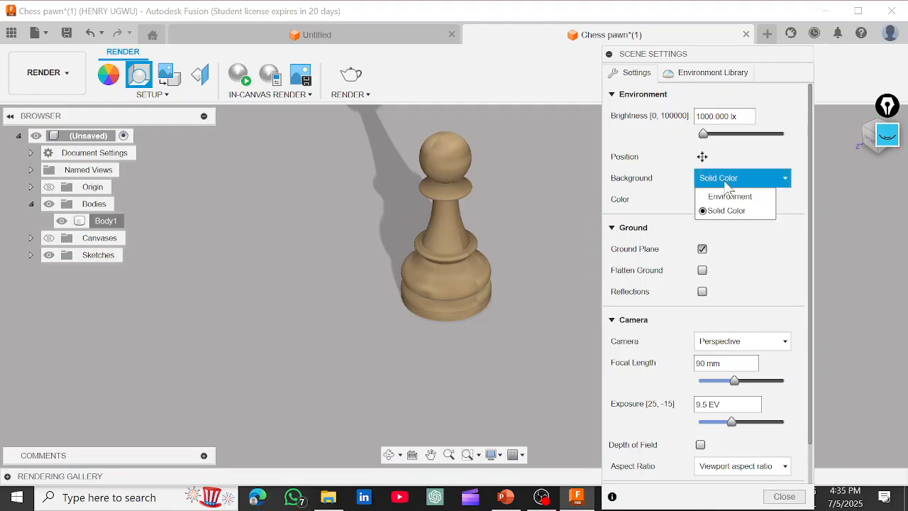
pyautogui.click(727, 194)
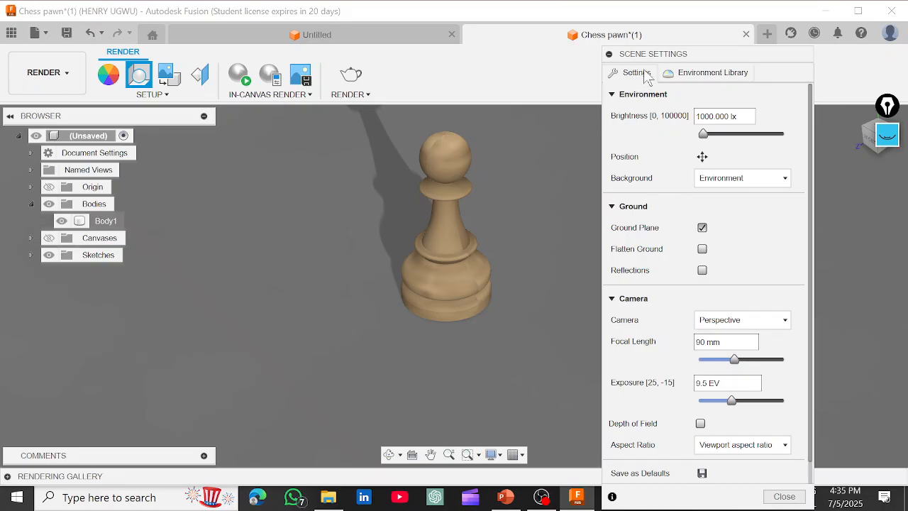
# Try the Soft Light environment from the Fusion Library on the scene, followed by Snow Field.
pyautogui.click(707, 74)
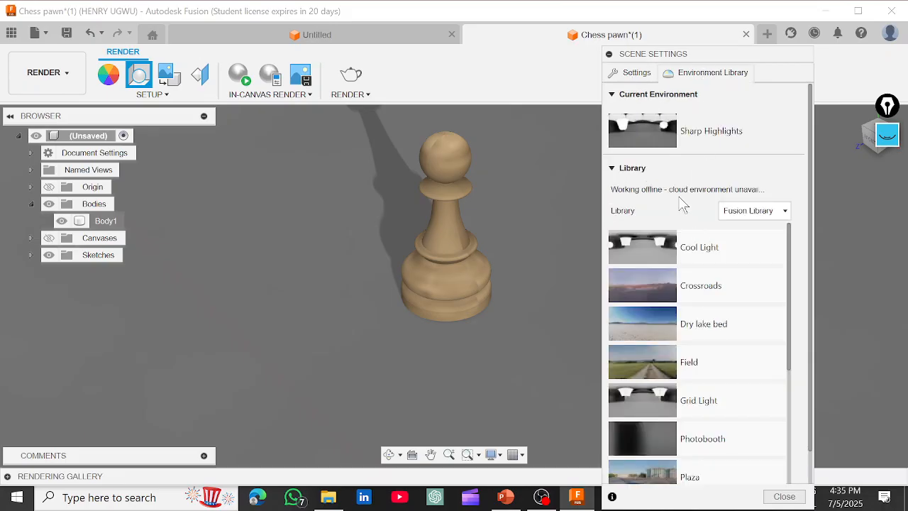
pyautogui.scroll(-5, 750, 305)
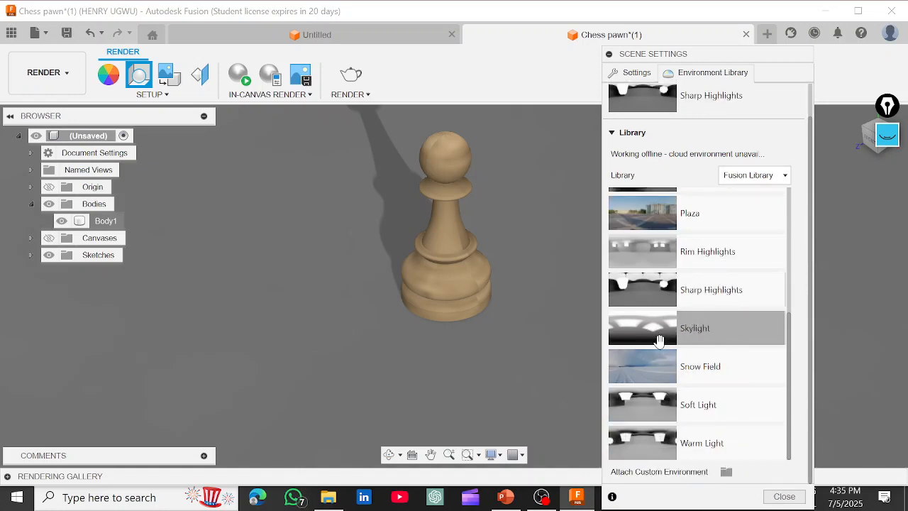
pyautogui.moveTo(694, 402); pyautogui.dragTo(459, 366)
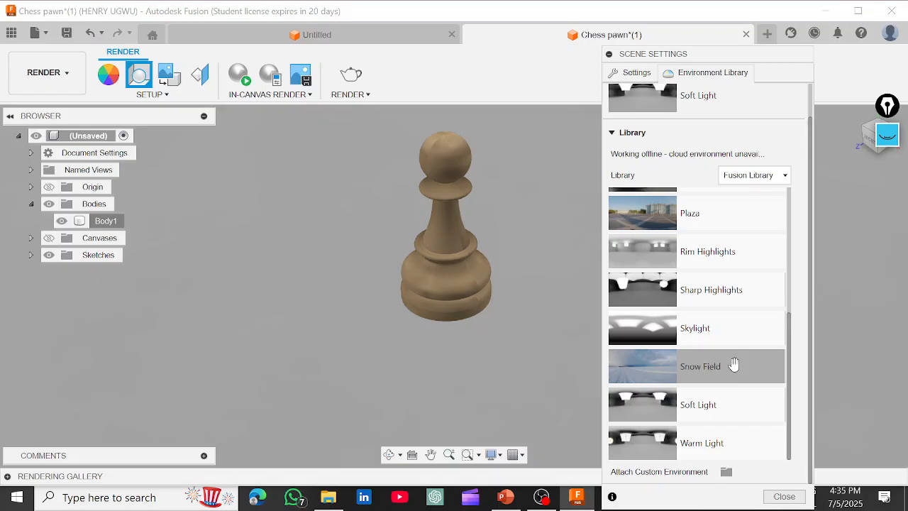
pyautogui.moveTo(733, 363); pyautogui.dragTo(482, 374)
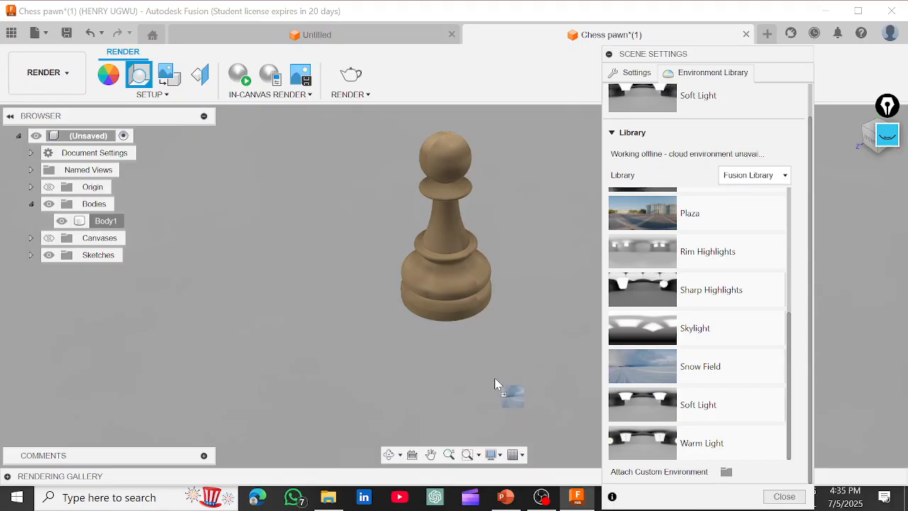
pyautogui.moveTo(507, 359); pyautogui.dragTo(506, 358)
pyautogui.moveTo(506, 363); pyautogui.dragTo(510, 367)
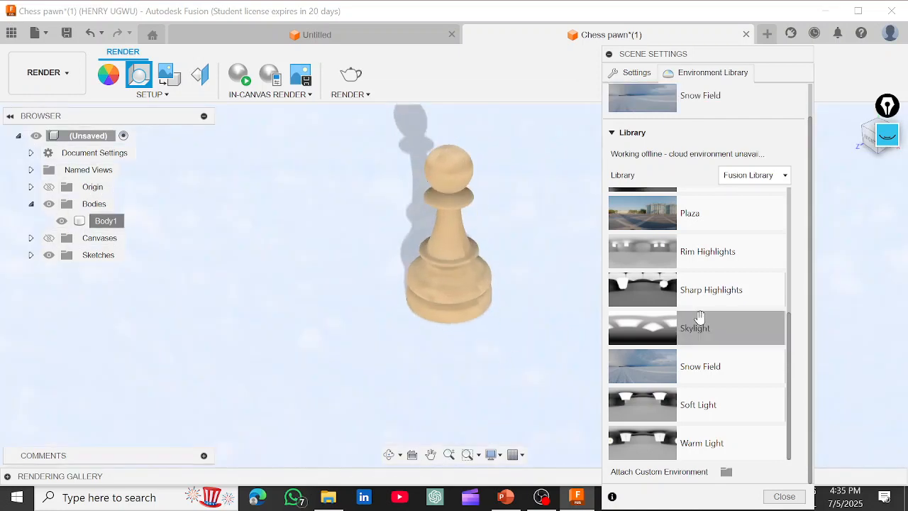
# Apply the Plaza environment from the Fusion Library to the scene and close the scene settings.
pyautogui.scroll(3, 700, 317)
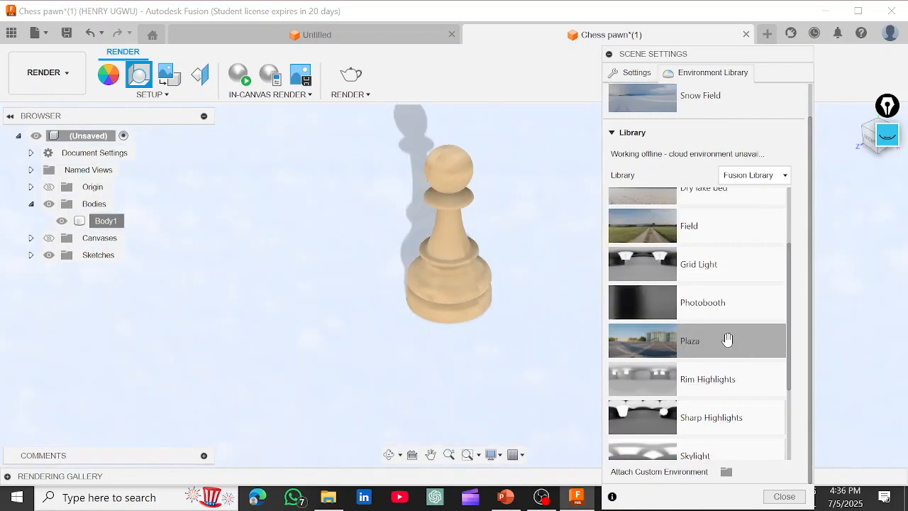
pyautogui.moveTo(728, 340); pyautogui.dragTo(490, 357)
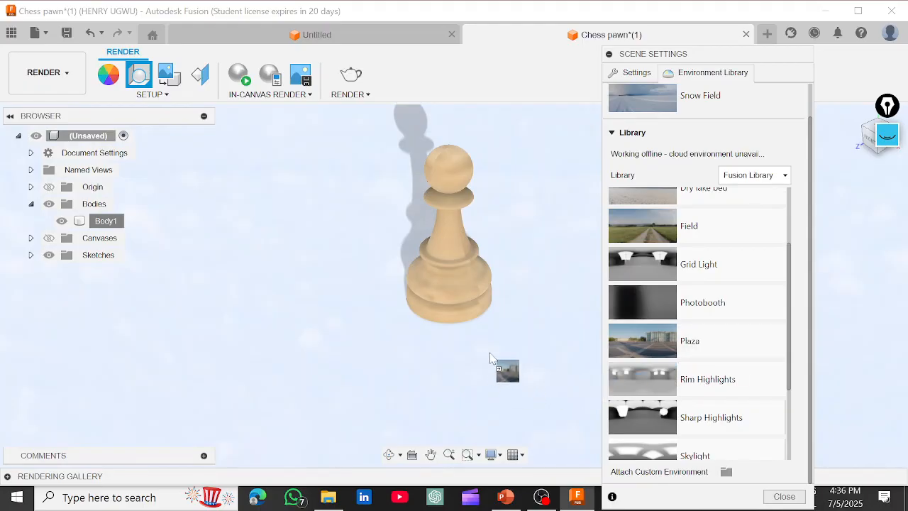
pyautogui.moveTo(490, 354); pyautogui.dragTo(490, 353)
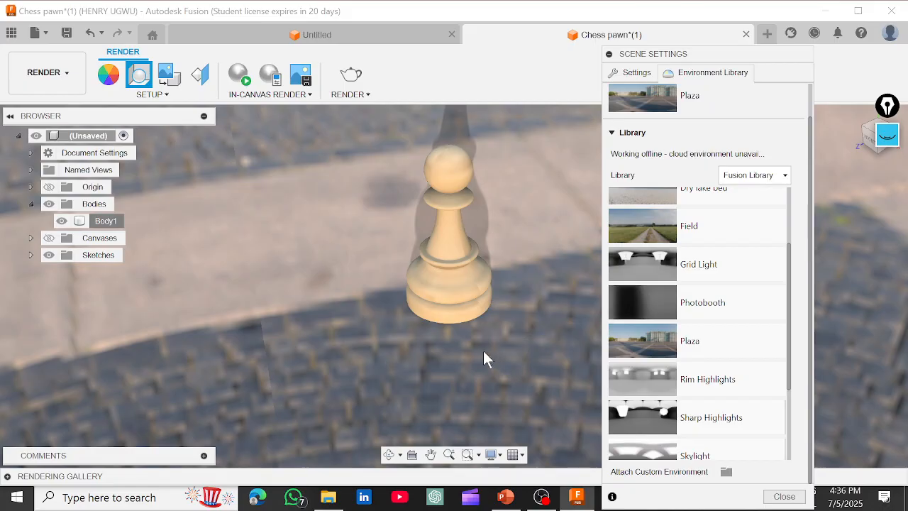
pyautogui.scroll(5, 484, 347)
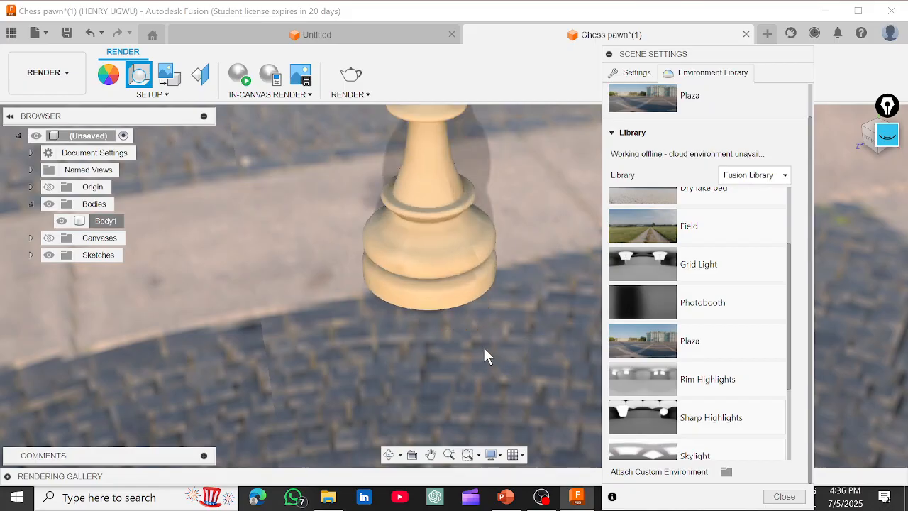
pyautogui.click(785, 496)
# Examine the pawn in the Plaza environment from different distances and angles, including from underneath.
pyautogui.scroll(-5, 562, 320)
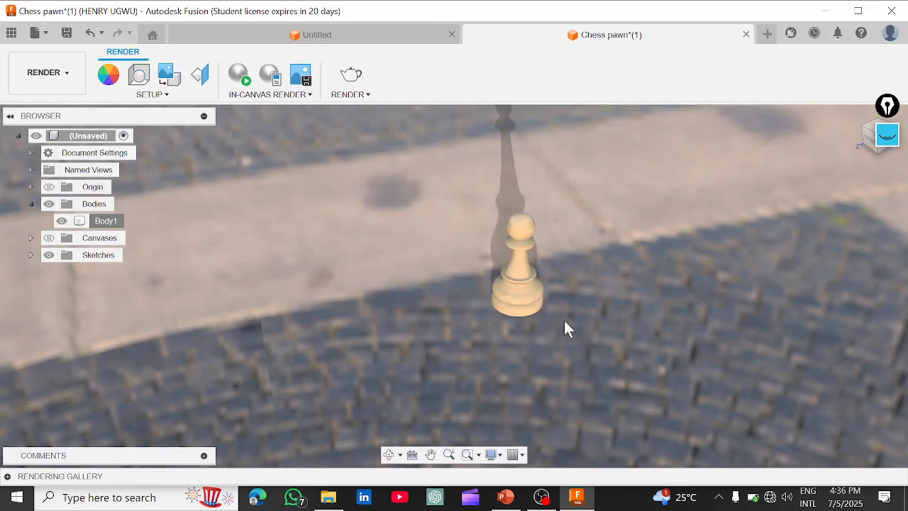
pyautogui.scroll(2, 627, 307)
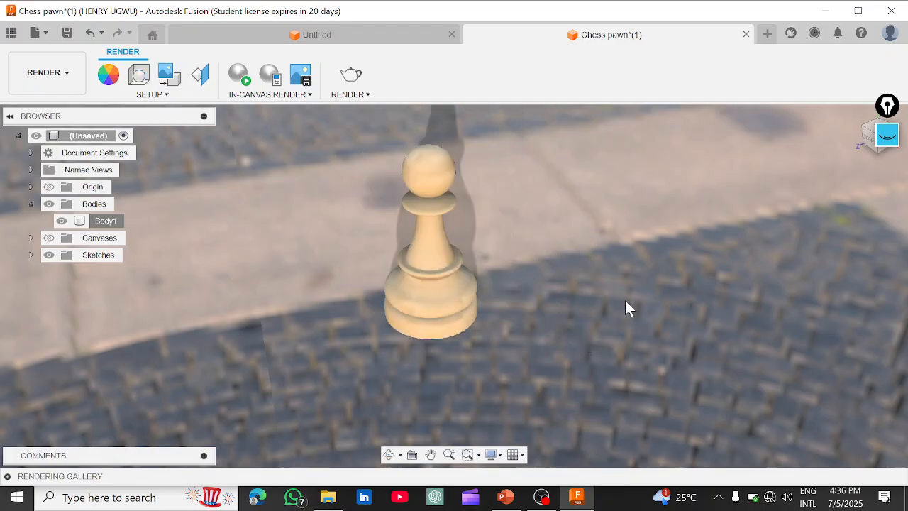
pyautogui.scroll(-2, 627, 308)
pyautogui.keyDown('shift'); pyautogui.moveTo(606, 310); pyautogui.dragTo(554, 272, button='middle'); pyautogui.keyUp('shift')
pyautogui.scroll(3, 551, 349)
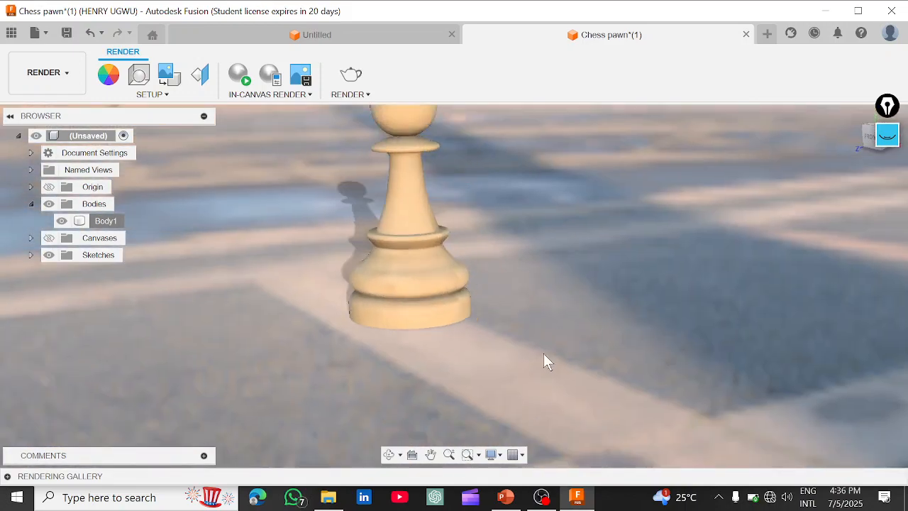
pyautogui.scroll(-5, 550, 351)
pyautogui.scroll(5, 490, 353)
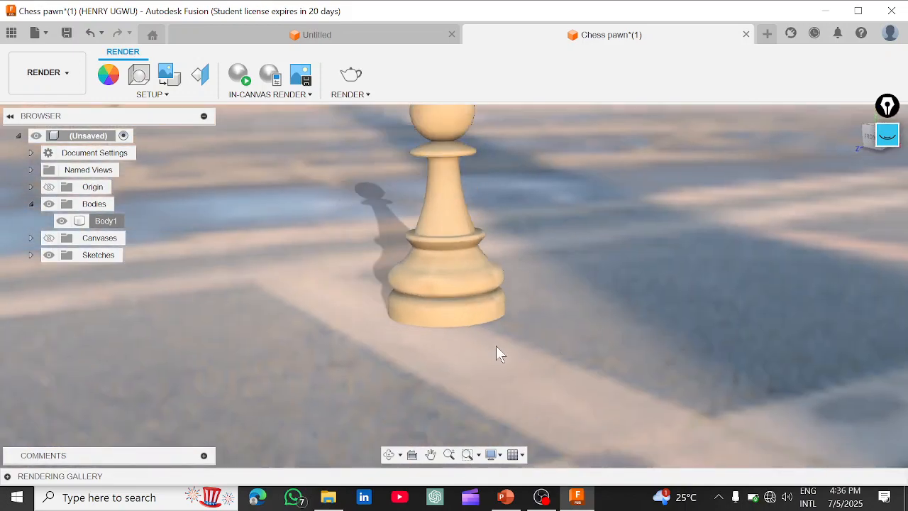
pyautogui.keyDown('shift'); pyautogui.moveTo(496, 352); pyautogui.dragTo(488, 290, button='middle'); pyautogui.keyUp('shift')
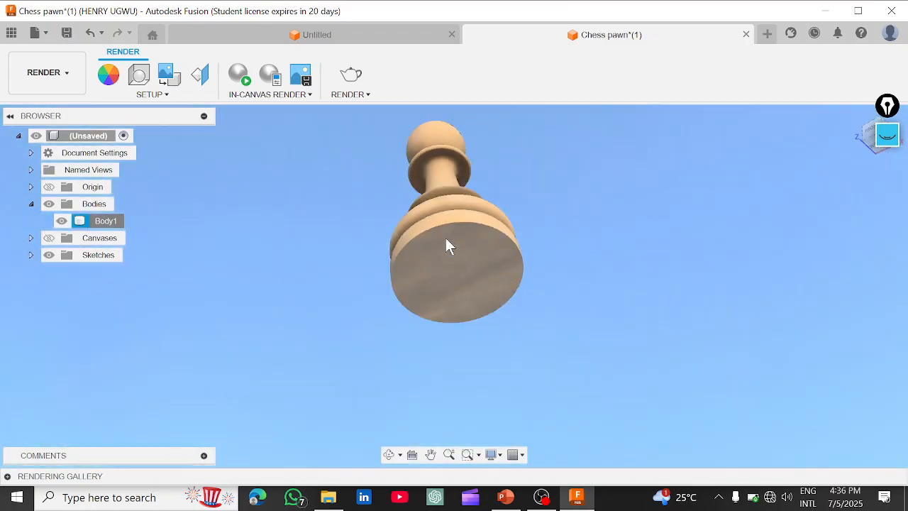
pyautogui.keyDown('shift'); pyautogui.moveTo(567, 253); pyautogui.dragTo(588, 350, button='middle'); pyautogui.keyUp('shift')
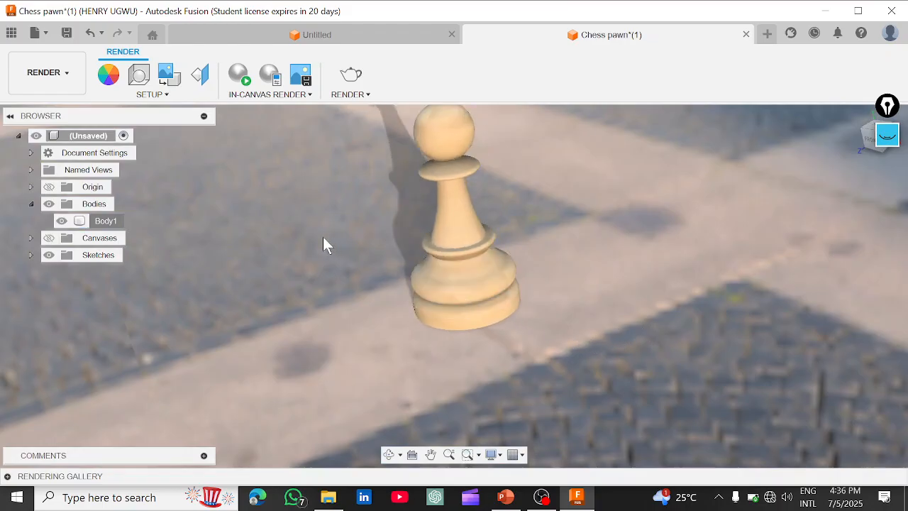
# Turn on Flatten Ground in the scene settings, keeping the Plaza environment, and close the settings.
pyautogui.click(161, 95)
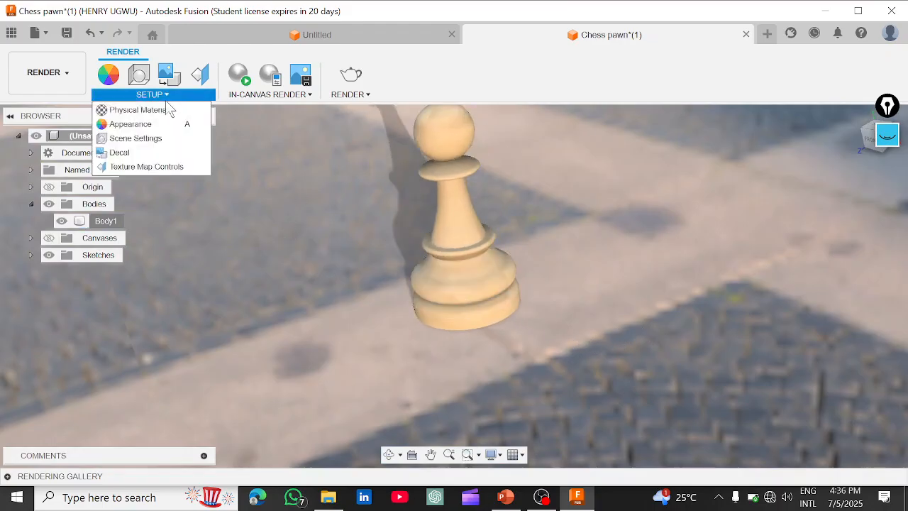
pyautogui.click(168, 142)
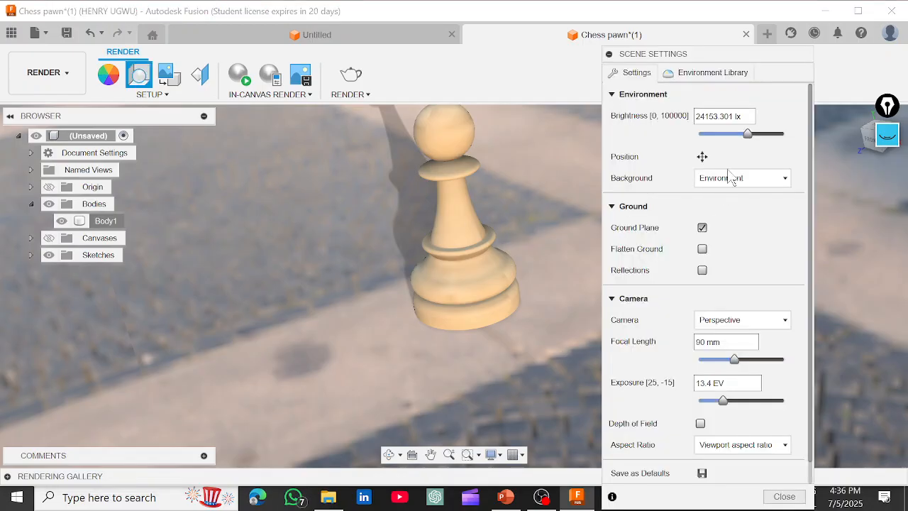
pyautogui.moveTo(690, 55); pyautogui.dragTo(700, 33)
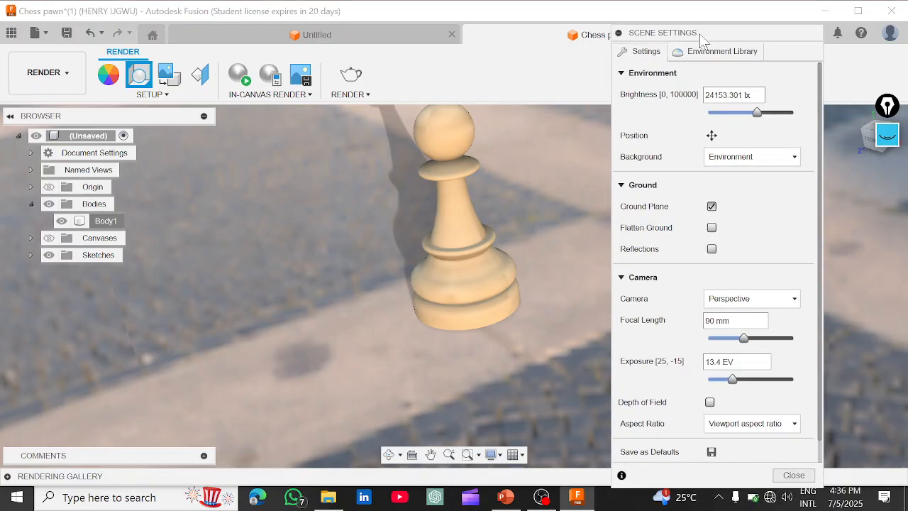
pyautogui.click(706, 60)
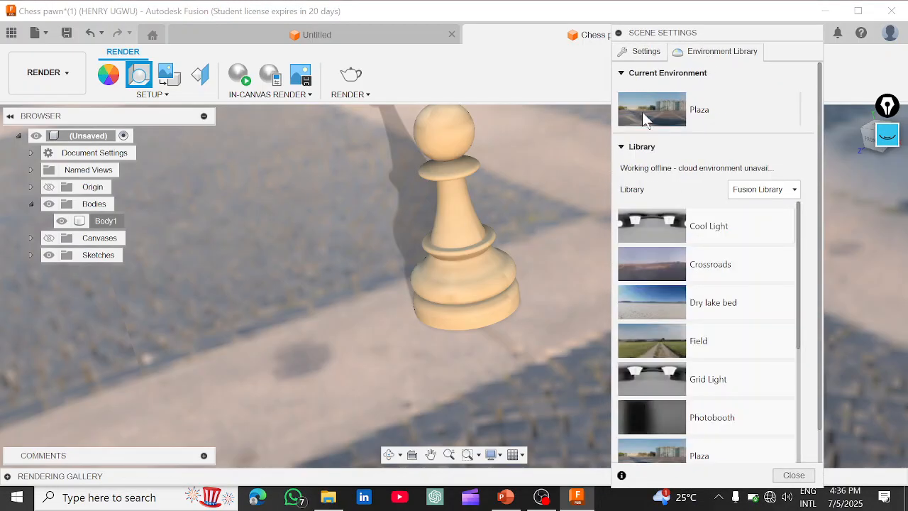
pyautogui.click(642, 53)
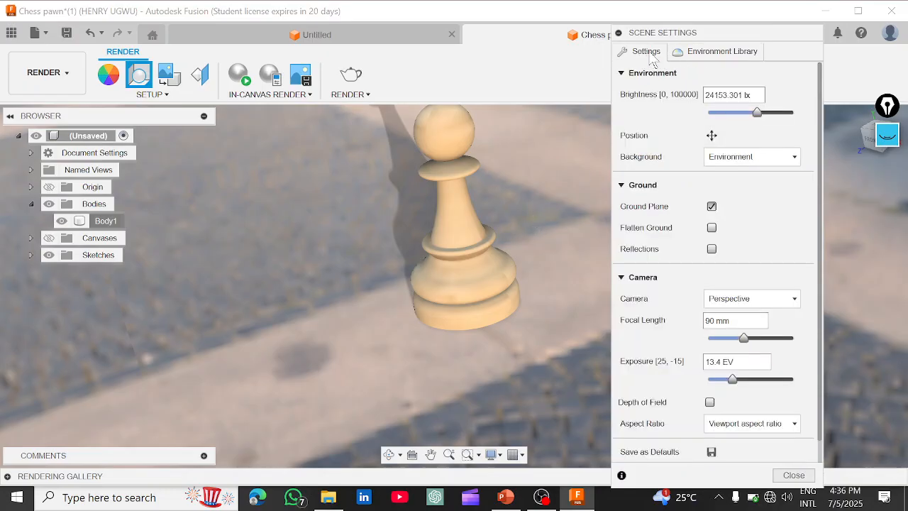
pyautogui.click(711, 228)
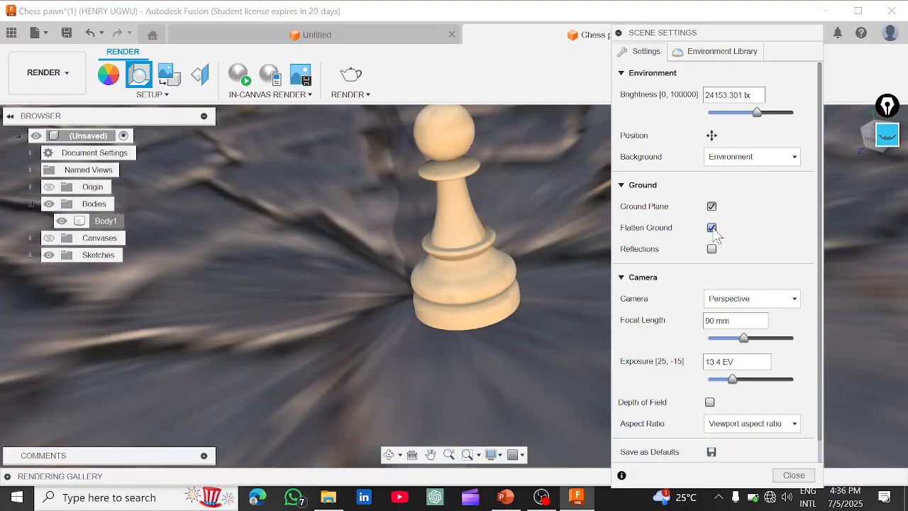
pyautogui.click(794, 475)
# Examine how the pawn sits on the flattened plaza paving, from afar, up close and near ground level.
pyautogui.scroll(-10, 635, 333)
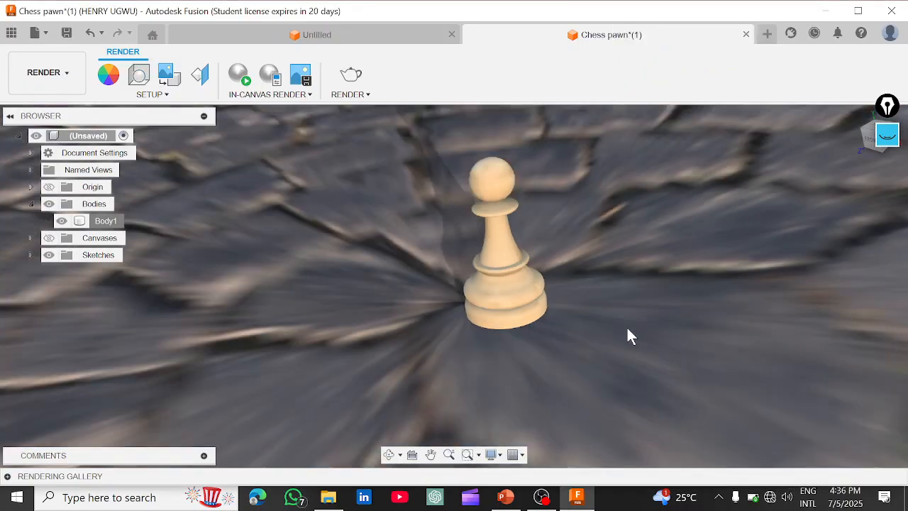
pyautogui.scroll(8, 637, 331)
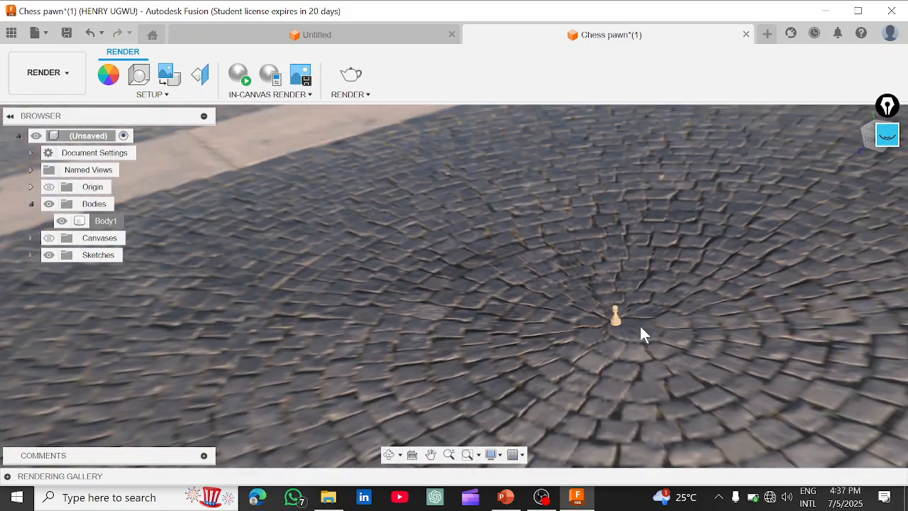
pyautogui.scroll(-10, 577, 324)
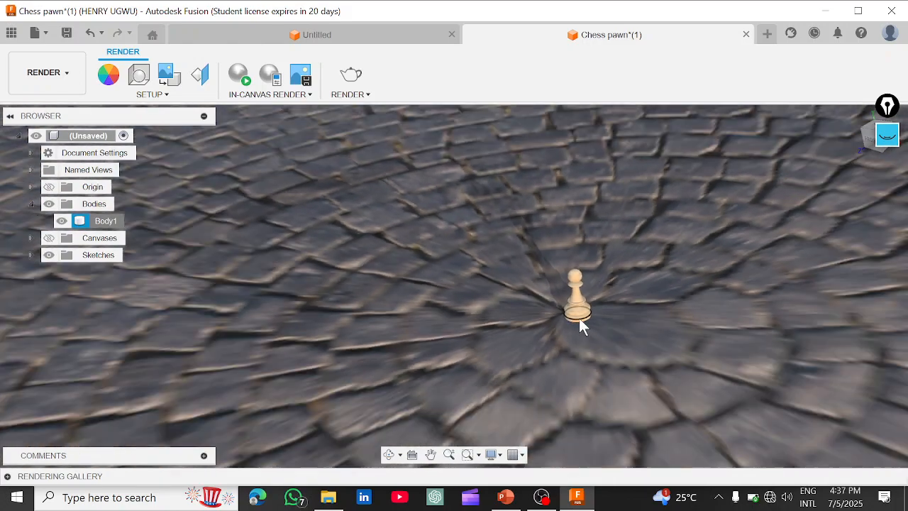
pyautogui.scroll(-6, 583, 315)
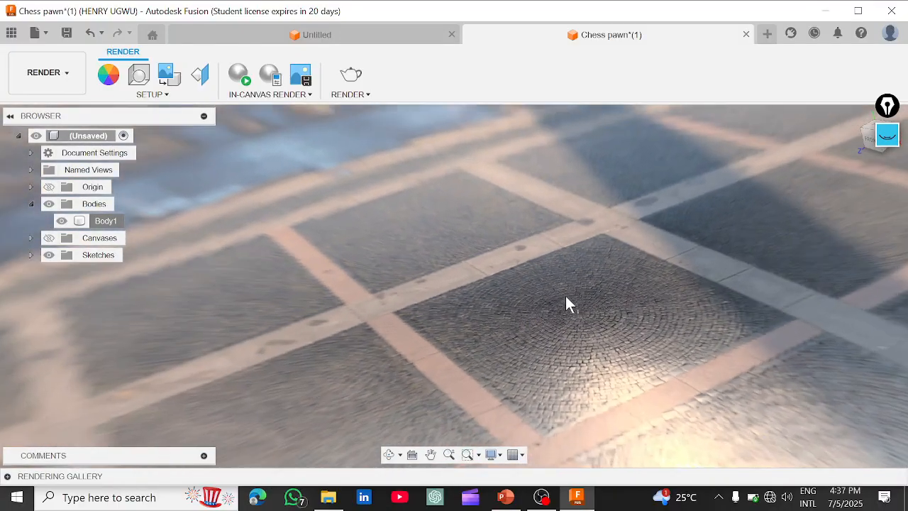
pyautogui.scroll(10, 570, 306)
pyautogui.scroll(5, 642, 404)
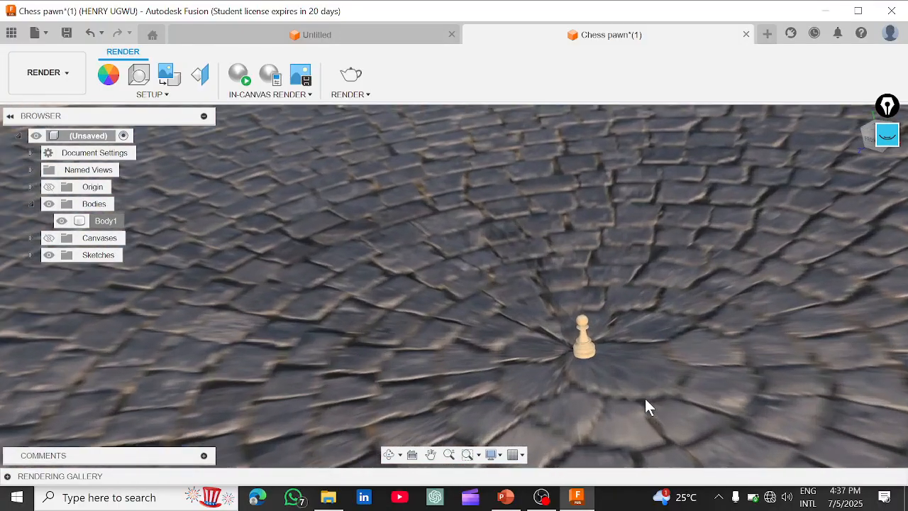
pyautogui.scroll(-5, 637, 406)
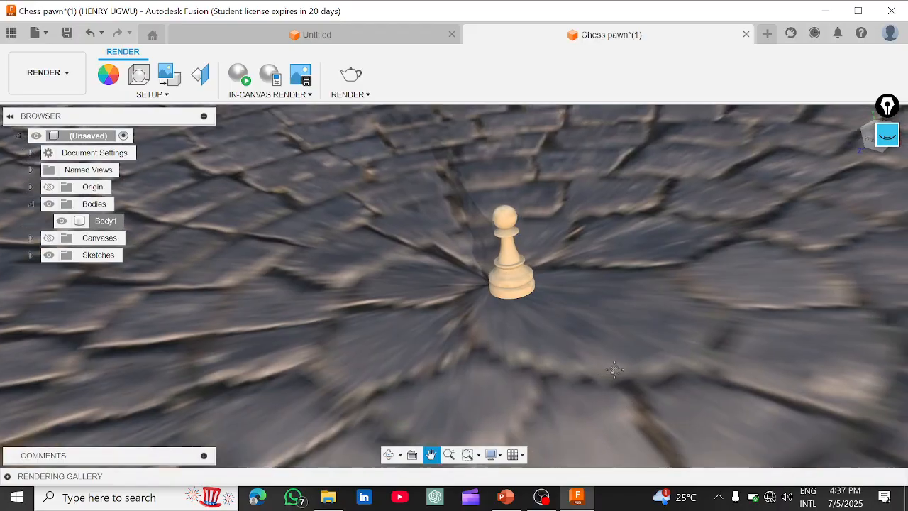
pyautogui.scroll(-2, 652, 375)
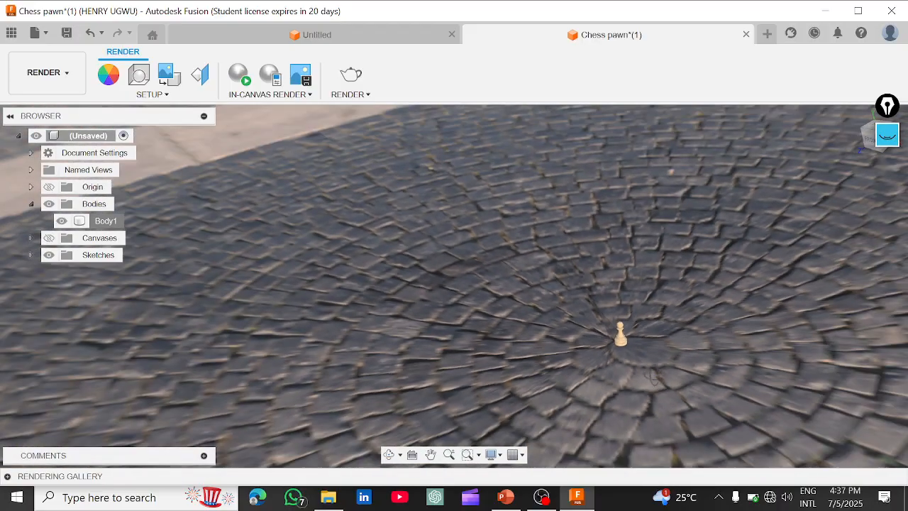
pyautogui.keyDown('shift'); pyautogui.moveTo(652, 375); pyautogui.dragTo(658, 346, button='middle'); pyautogui.keyUp('shift')
pyautogui.scroll(4, 638, 332)
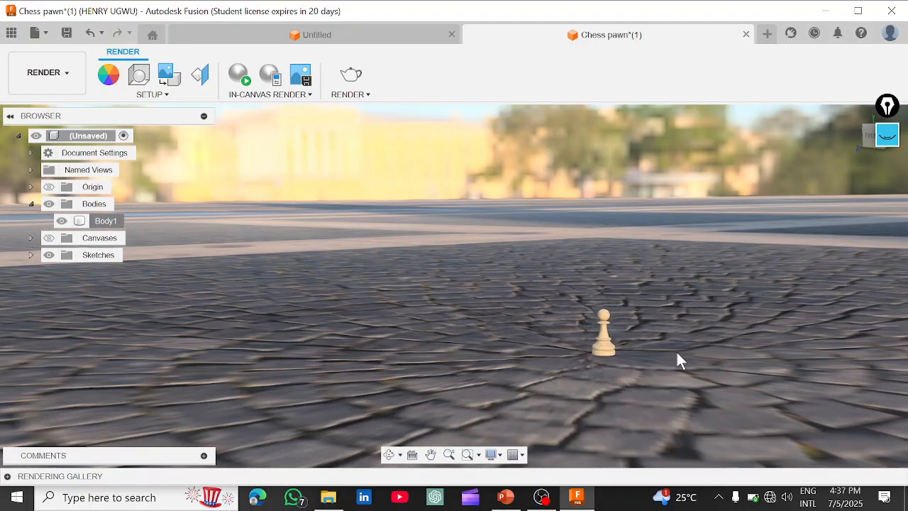
pyautogui.moveTo(677, 352); pyautogui.dragTo(460, 306, button='middle')
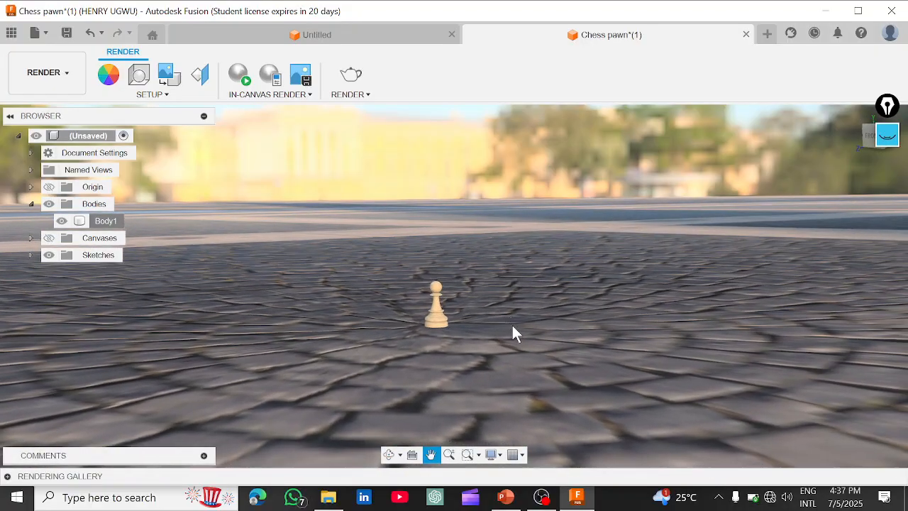
# Switch from the Render workspace back to the Design workspace.
pyautogui.click(64, 76)
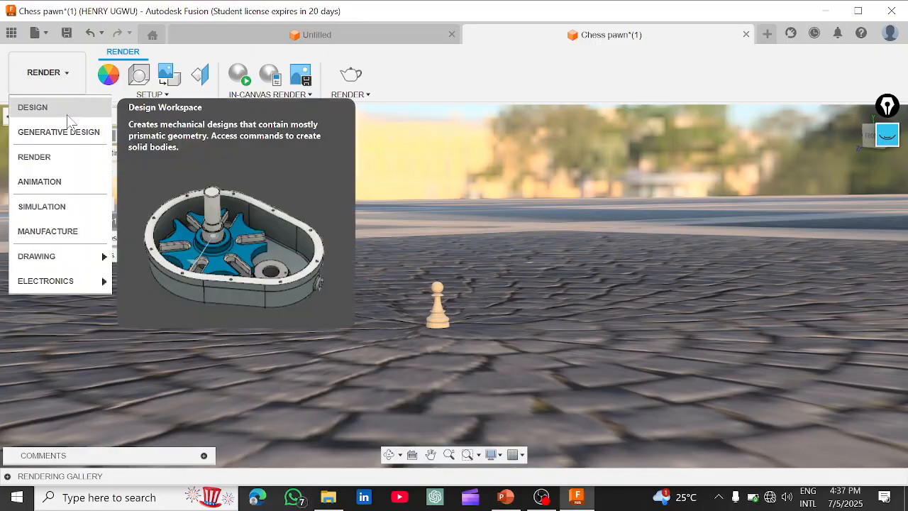
pyautogui.click(69, 120)
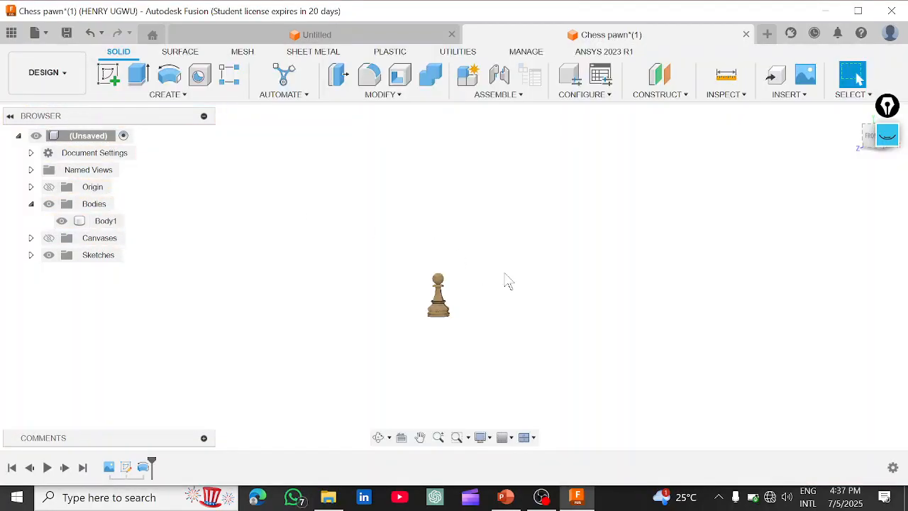
# Start the Scale command in the Design workspace and select the pawn's Body1 as the entity to scale.
pyautogui.scroll(4, 458, 302)
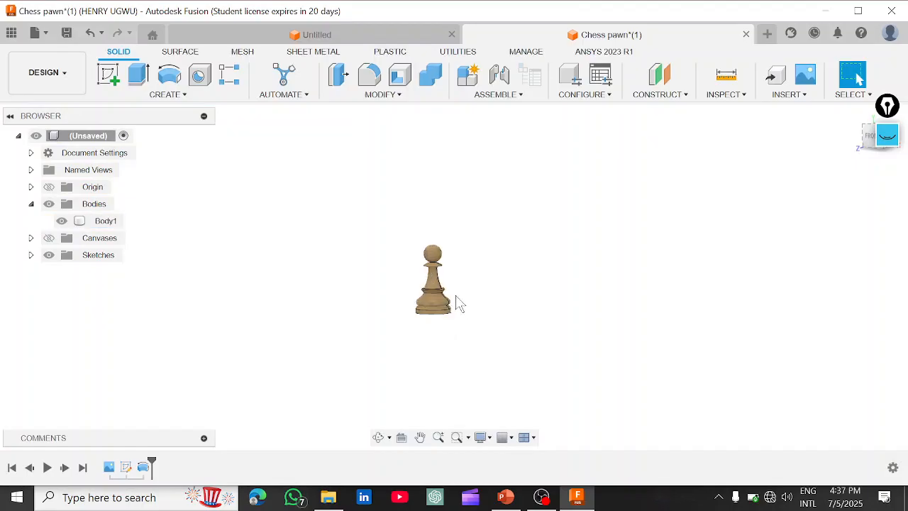
pyautogui.scroll(1, 460, 282)
pyautogui.moveTo(483, 253); pyautogui.dragTo(481, 222, button='middle')
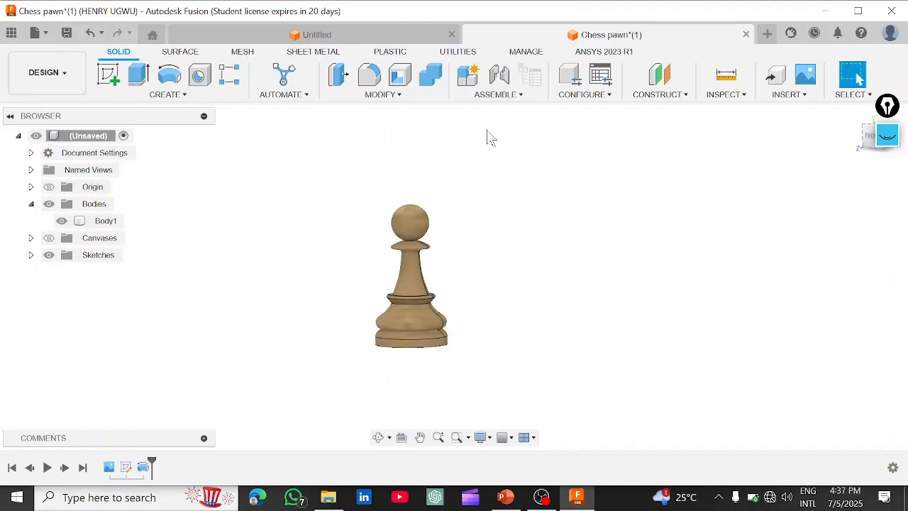
pyautogui.click(383, 94)
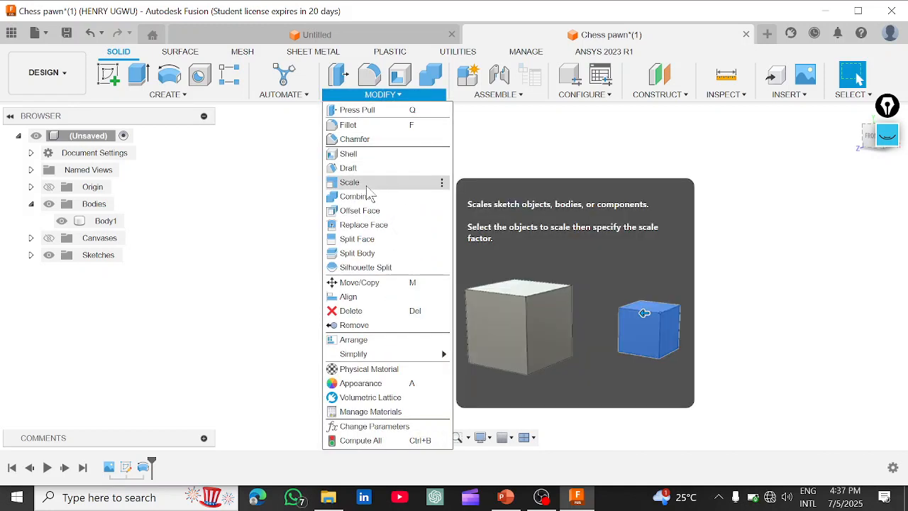
pyautogui.click(366, 188)
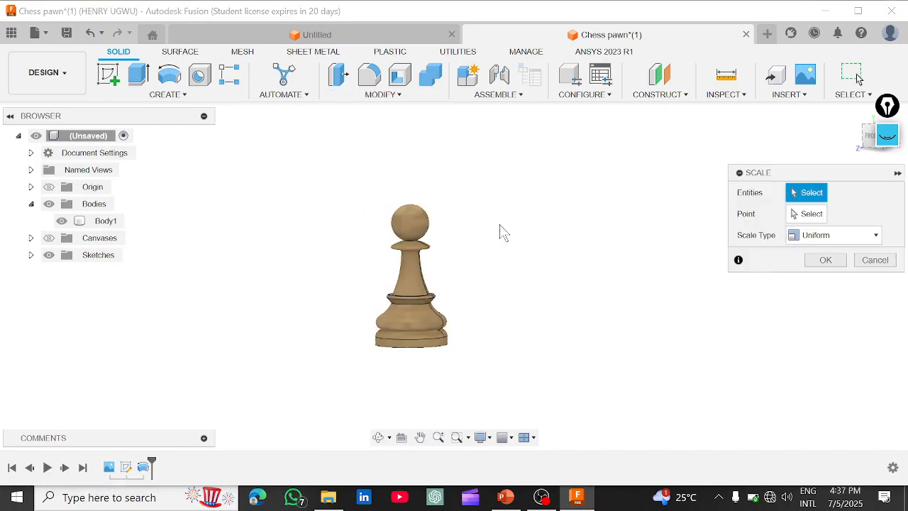
pyautogui.keyDown('shift'); pyautogui.moveTo(606, 229); pyautogui.dragTo(418, 257, button='middle'); pyautogui.keyUp('shift')
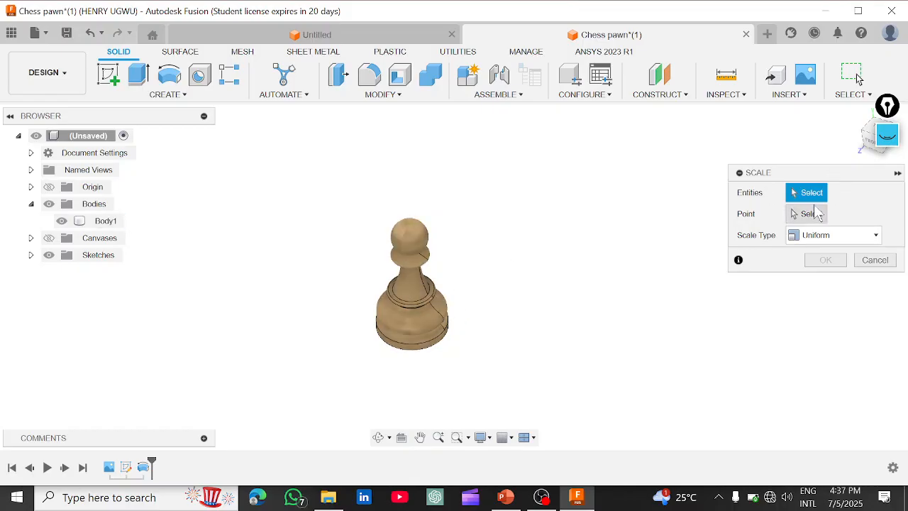
pyautogui.click(116, 222)
pyautogui.moveTo(842, 176); pyautogui.dragTo(786, 161)
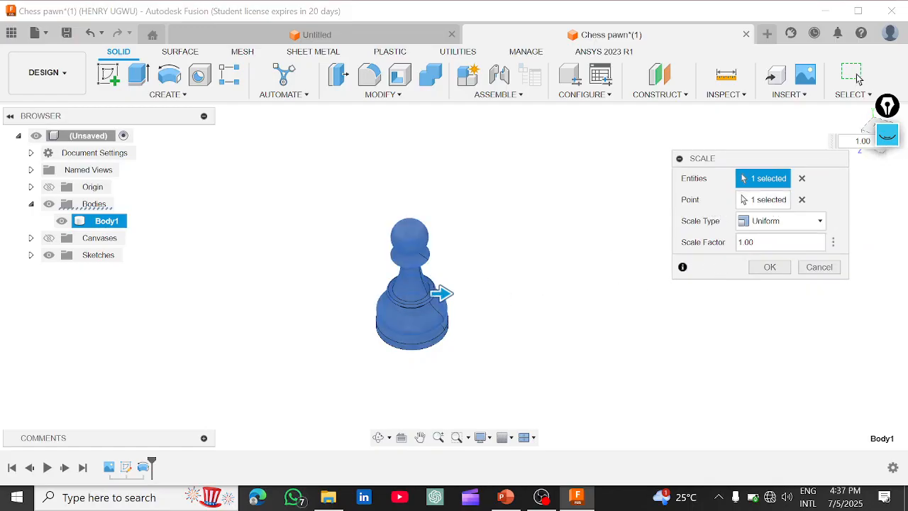
# Try a non-uniform scale that stretches the pawn by a factor of about 1.72 along X, and reset X to 1.
pyautogui.click(793, 225)
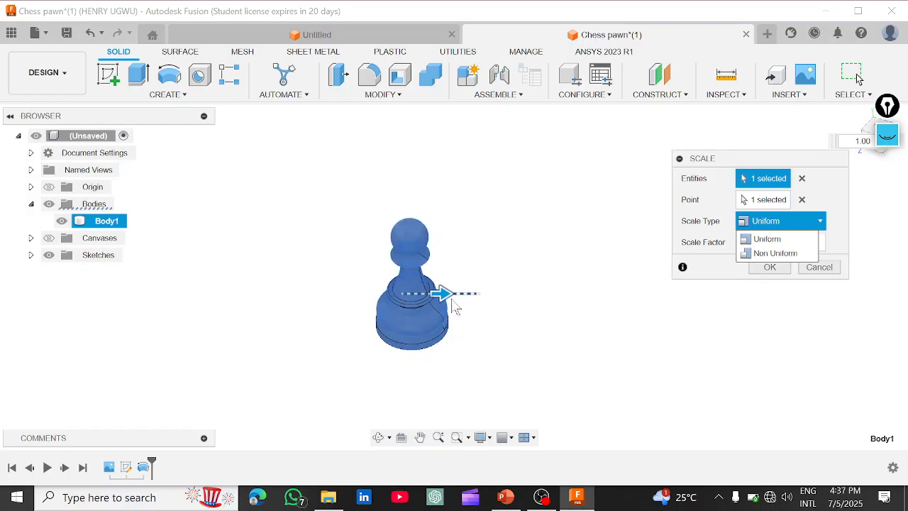
pyautogui.click(763, 253)
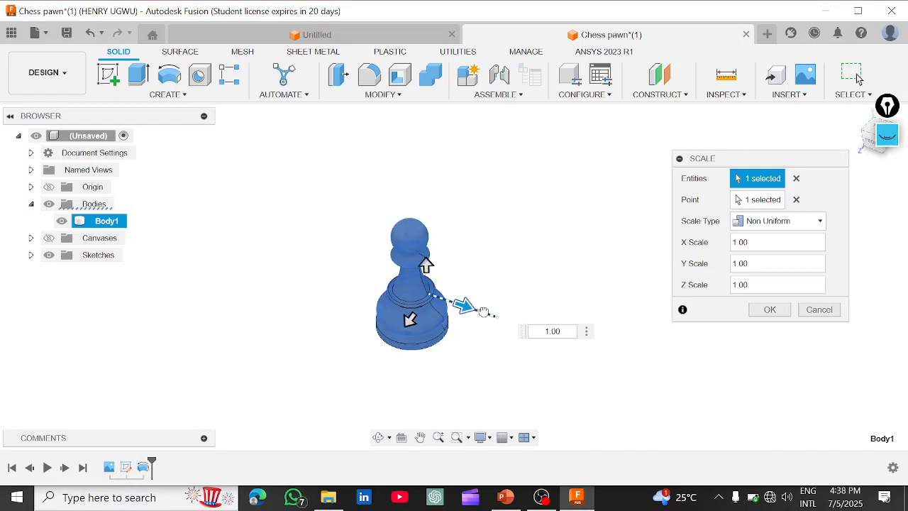
pyautogui.moveTo(483, 312); pyautogui.dragTo(493, 312)
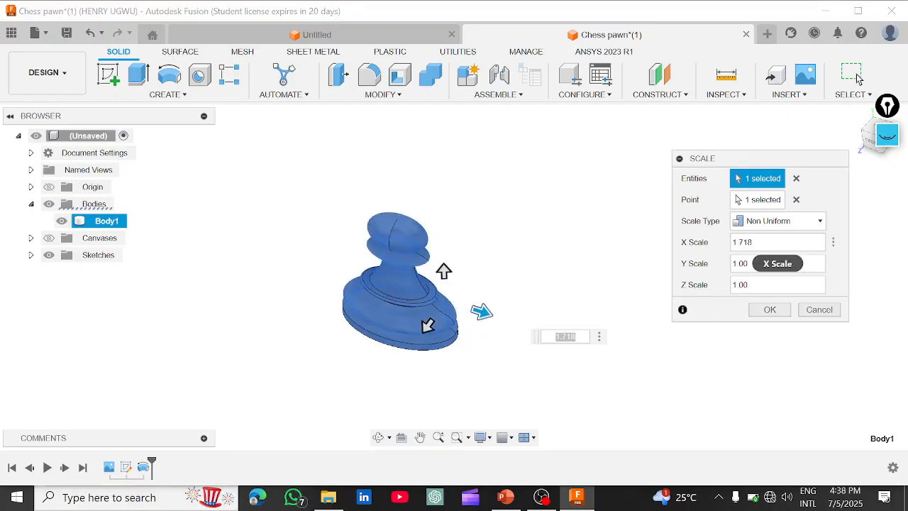
pyautogui.click(754, 242)
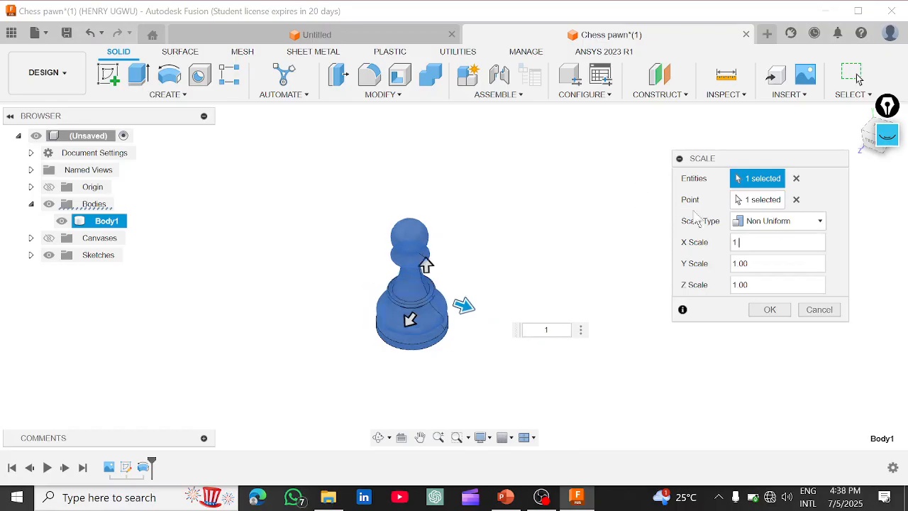
# Scale the pawn uniformly by a factor of 10.
pyautogui.click(820, 222)
pyautogui.click(800, 239)
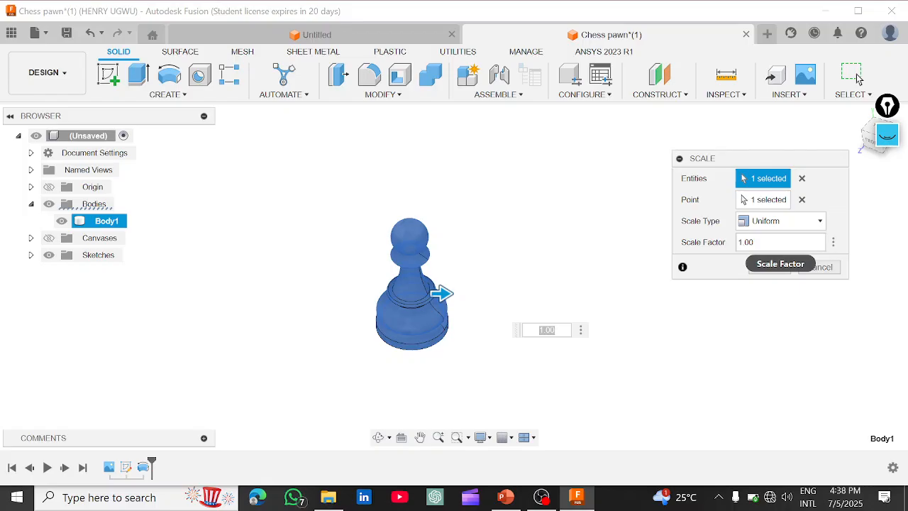
pyautogui.moveTo(758, 242); pyautogui.dragTo(728, 242)
pyautogui.write('5')
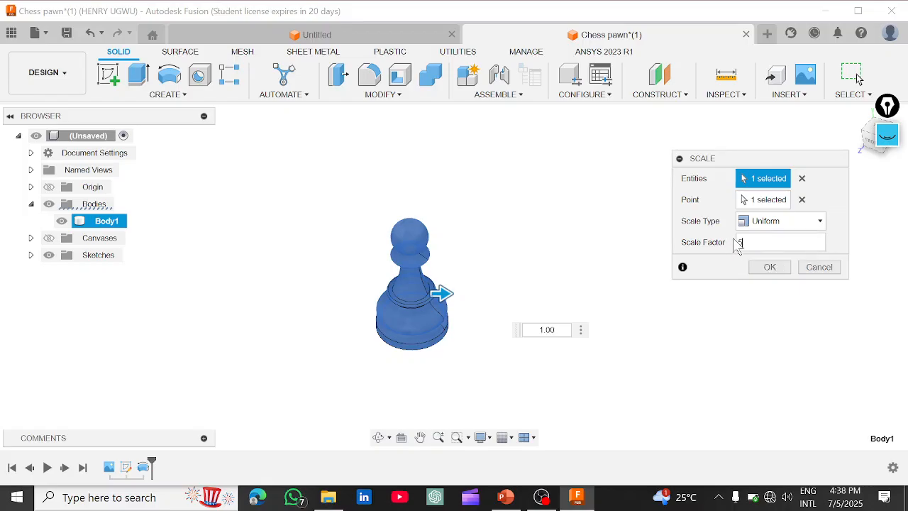
pyautogui.scroll(-5, 538, 327)
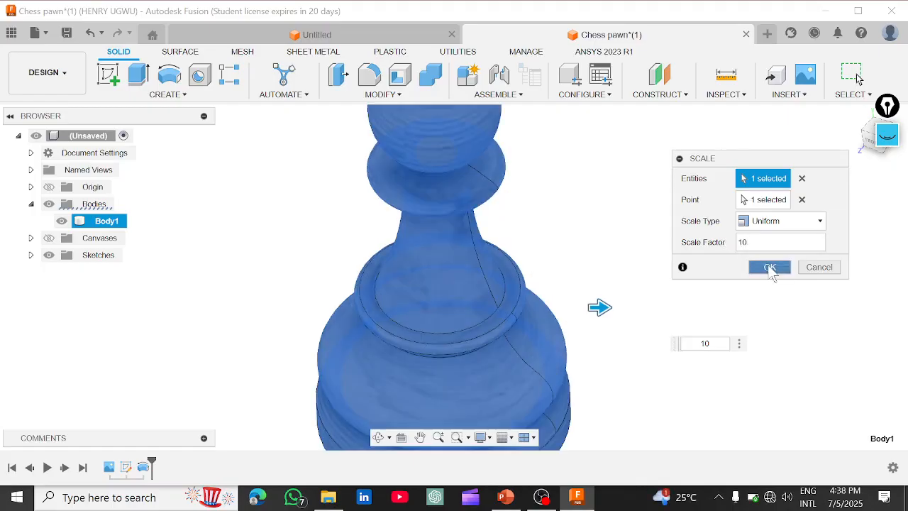
pyautogui.click(771, 269)
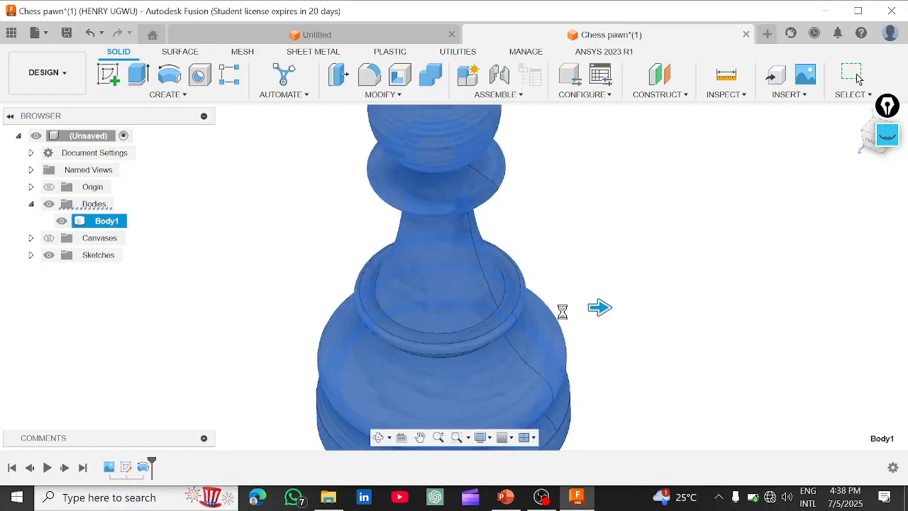
# Examine the scaled pawn and review the physical properties of Body1, including its mass, volume and material.
pyautogui.scroll(-5, 564, 311)
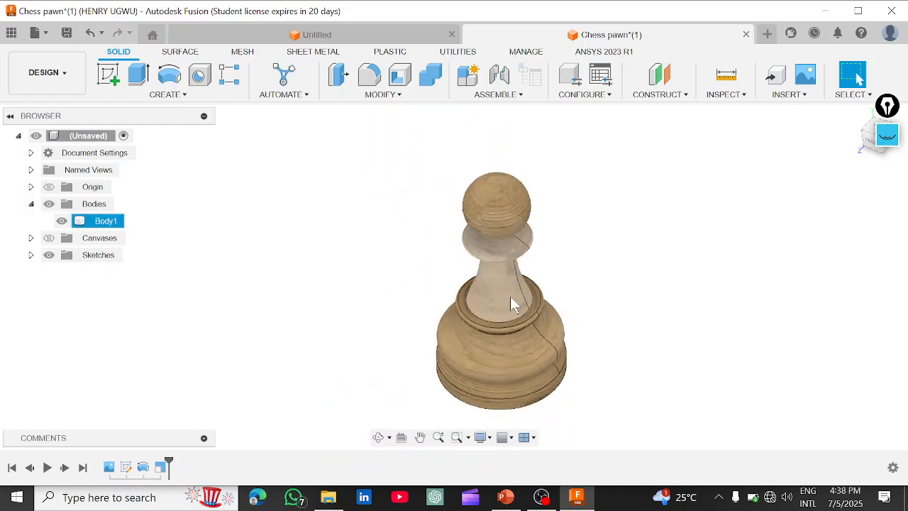
pyautogui.scroll(3, 542, 313)
pyautogui.scroll(-2, 542, 314)
pyautogui.moveTo(522, 317); pyautogui.dragTo(497, 281, button='middle')
pyautogui.scroll(2, 497, 282)
pyautogui.scroll(-2, 496, 282)
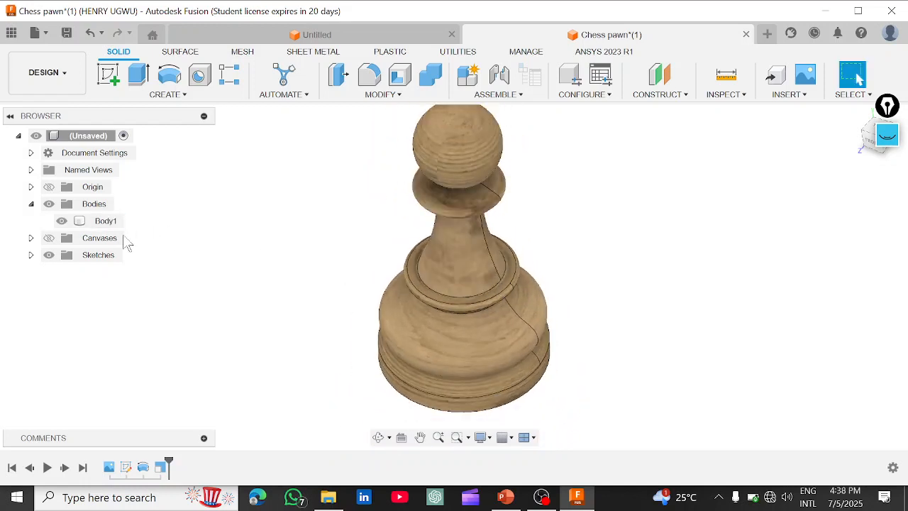
pyautogui.rightClick(106, 222)
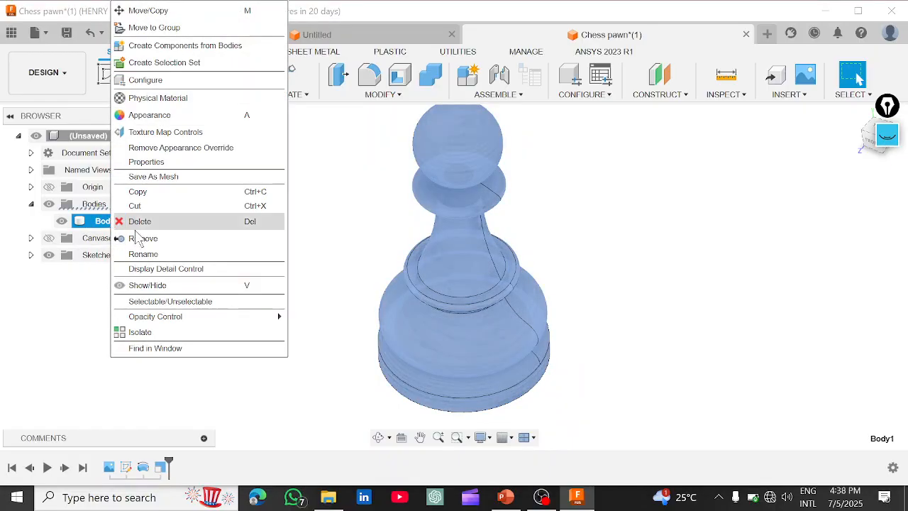
pyautogui.click(183, 162)
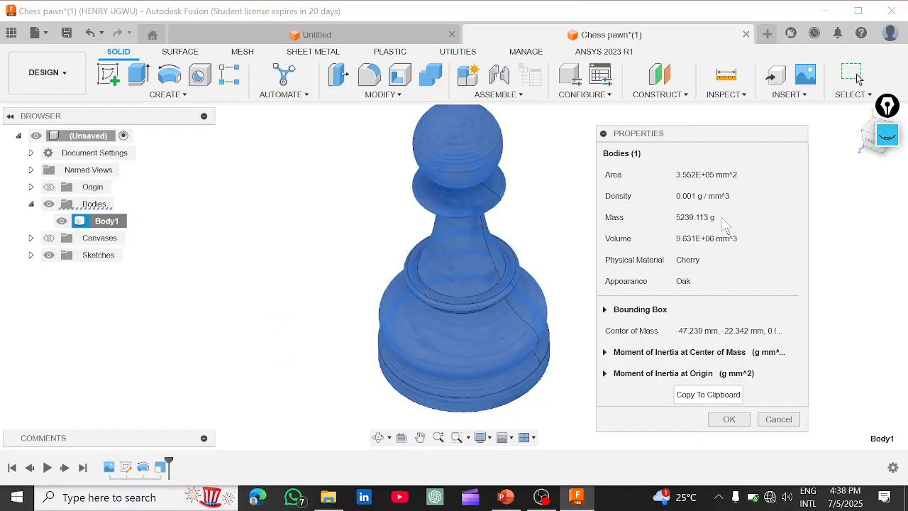
pyautogui.moveTo(709, 135); pyautogui.dragTo(742, 86)
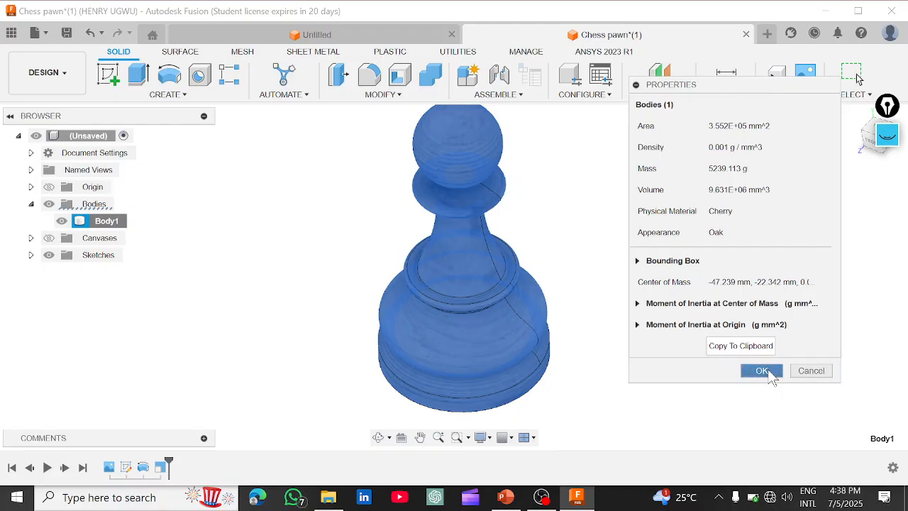
pyautogui.click(771, 375)
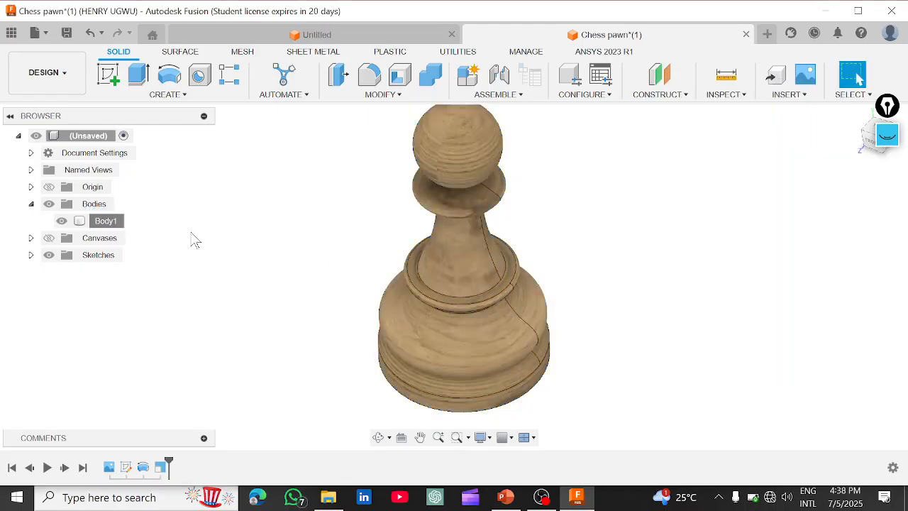
# Switch to the Render workspace and examine the enlarged pawn on the plaza paving from several distances and angles.
pyautogui.click(54, 78)
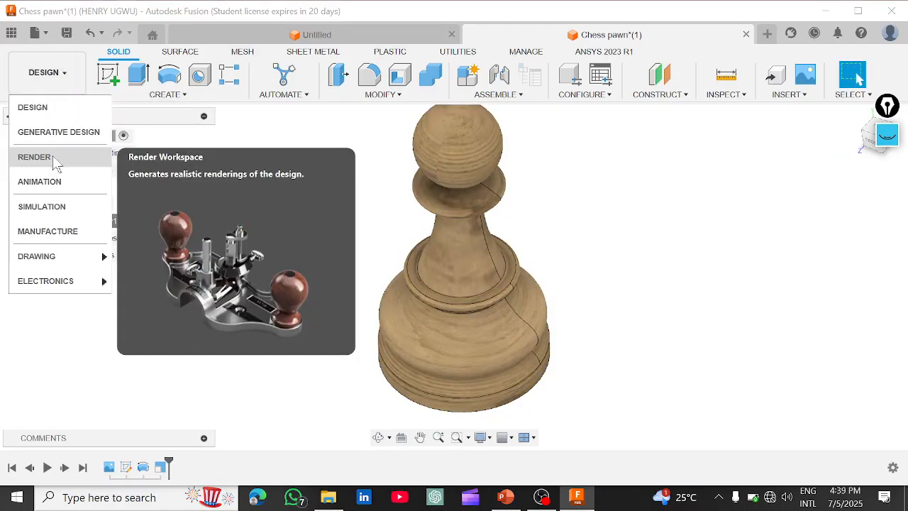
pyautogui.click(55, 157)
pyautogui.scroll(-10, 547, 308)
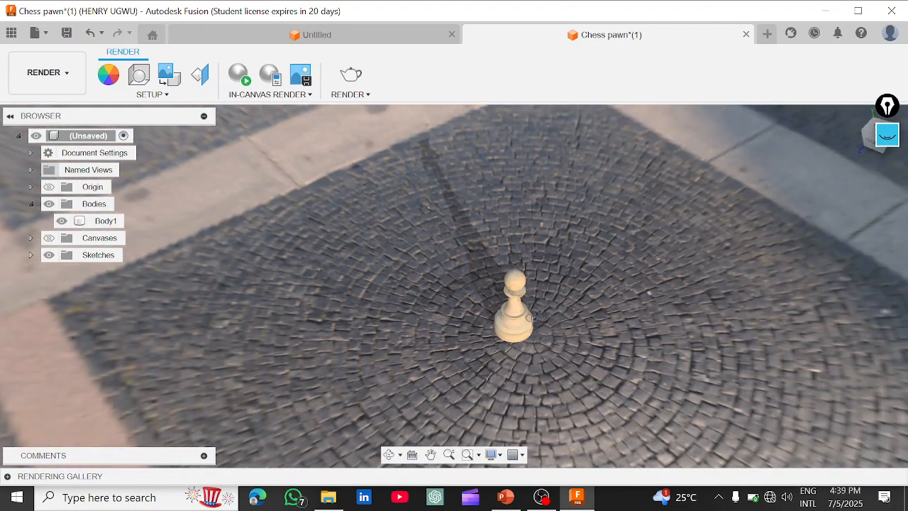
pyautogui.moveTo(529, 318)
pyautogui.keyDown('shift'); pyautogui.mouseDown(button='middle')
pyautogui.moveTo(532, 290)
pyautogui.moveTo(554, 276)
pyautogui.moveTo(537, 288)
pyautogui.moveTo(546, 312)
pyautogui.mouseUp(button='middle'); pyautogui.keyUp('shift')
pyautogui.scroll(3, 532, 322)
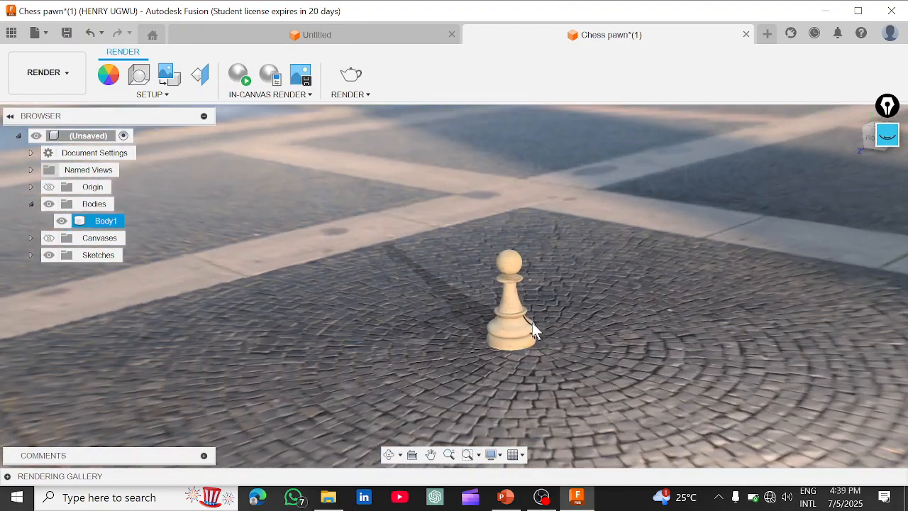
pyautogui.scroll(-3, 531, 342)
pyautogui.scroll(5, 532, 342)
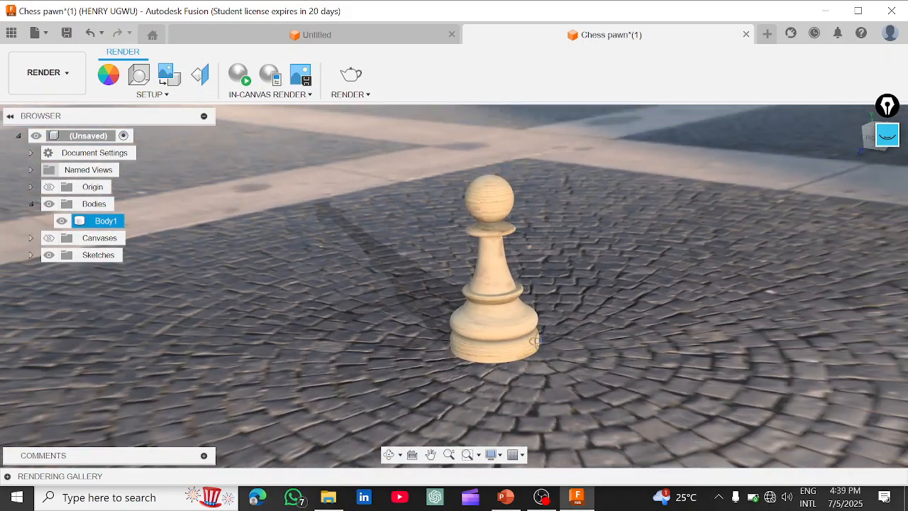
pyautogui.keyDown('shift'); pyautogui.moveTo(534, 340); pyautogui.dragTo(502, 328, button='middle'); pyautogui.keyUp('shift')
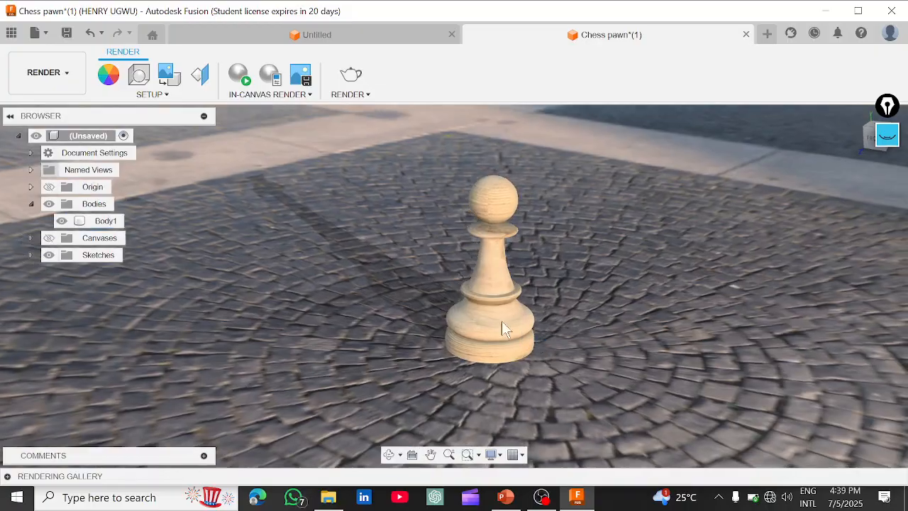
# Start an in-canvas render of the pawn in the plaza scene.
pyautogui.click(153, 95)
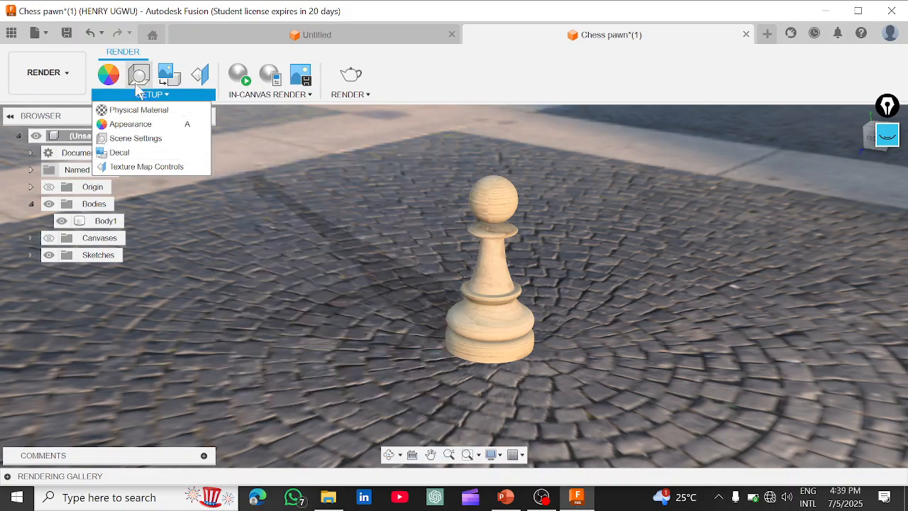
pyautogui.click(169, 94)
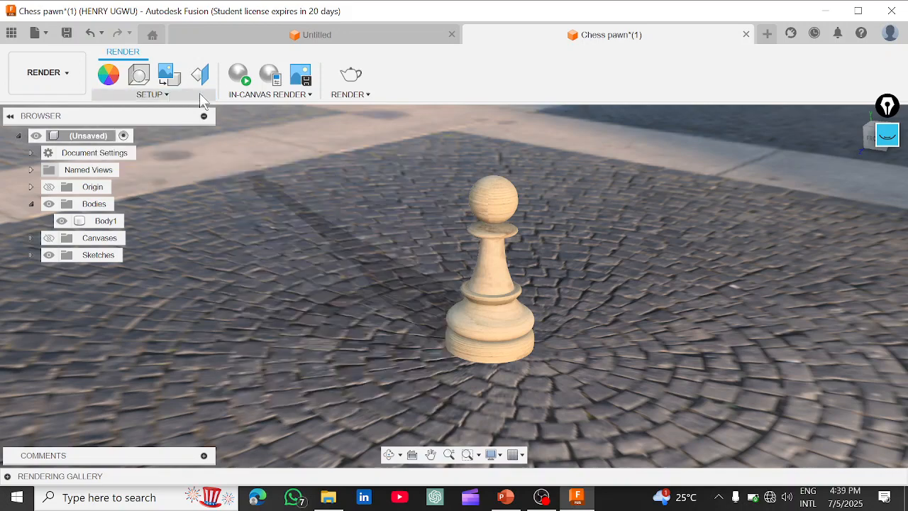
pyautogui.click(278, 96)
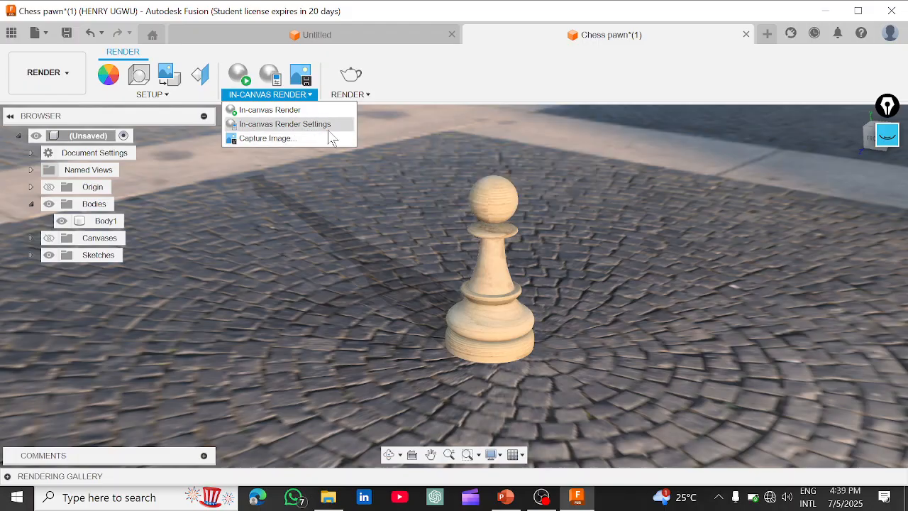
pyautogui.click(262, 114)
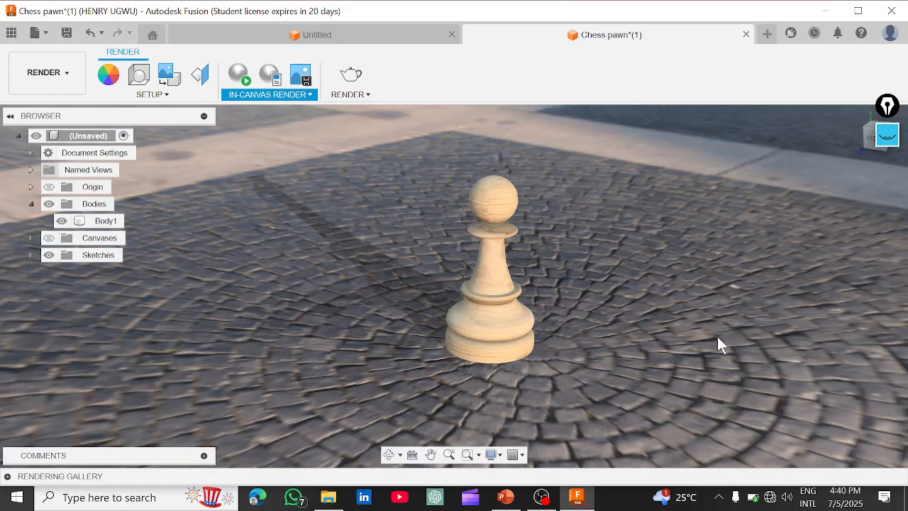
# Clear the old screen annotations, outline the in-canvas render progress display with a rectangle, and hide the markup.
pyautogui.click(888, 135)
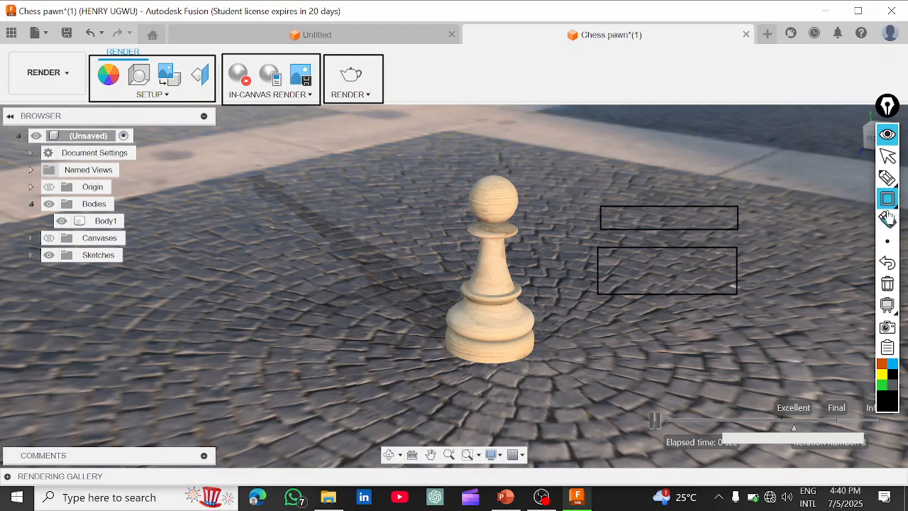
pyautogui.click(887, 284)
pyautogui.moveTo(887, 199)
pyautogui.click(843, 198)
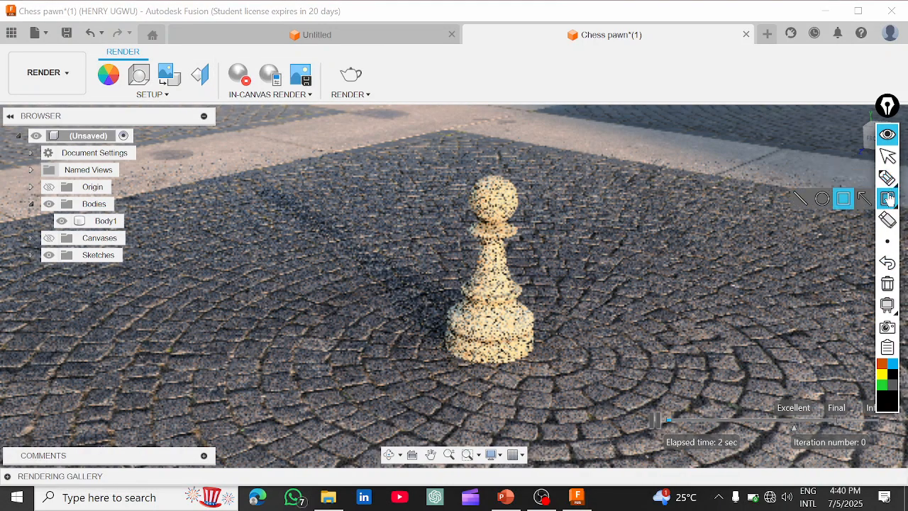
pyautogui.moveTo(640, 383)
pyautogui.mouseDown()
pyautogui.moveTo(768, 441)
pyautogui.moveTo(899, 462)
pyautogui.mouseUp()
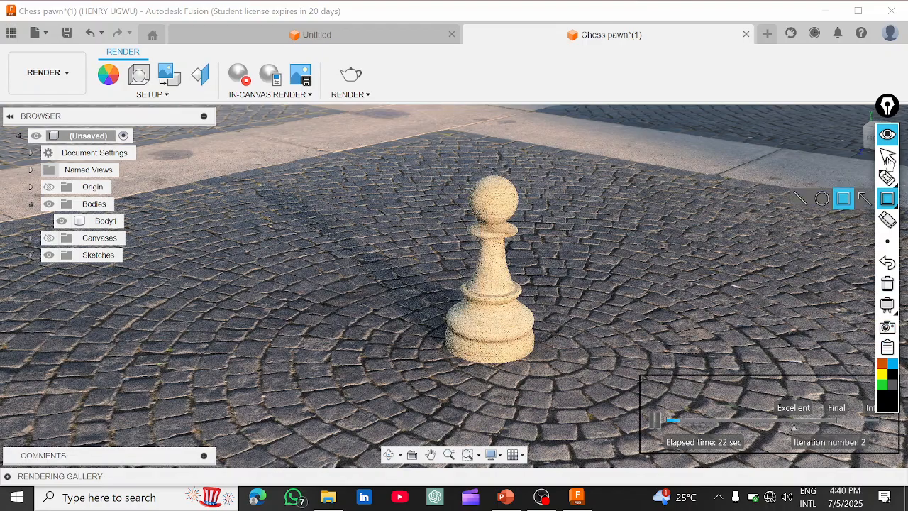
pyautogui.click(888, 133)
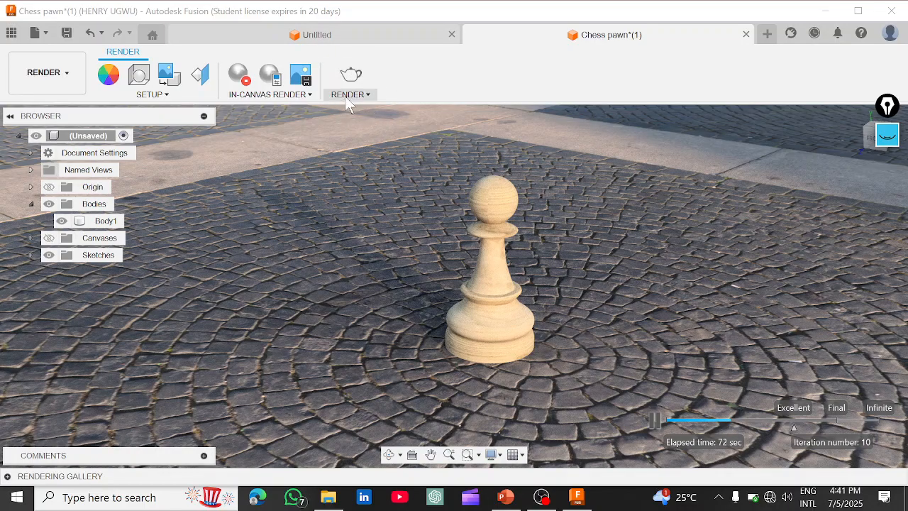
# Check the available in-canvas render commands and switch the pawn from the Render workspace to the Design workspace.
pyautogui.click(297, 96)
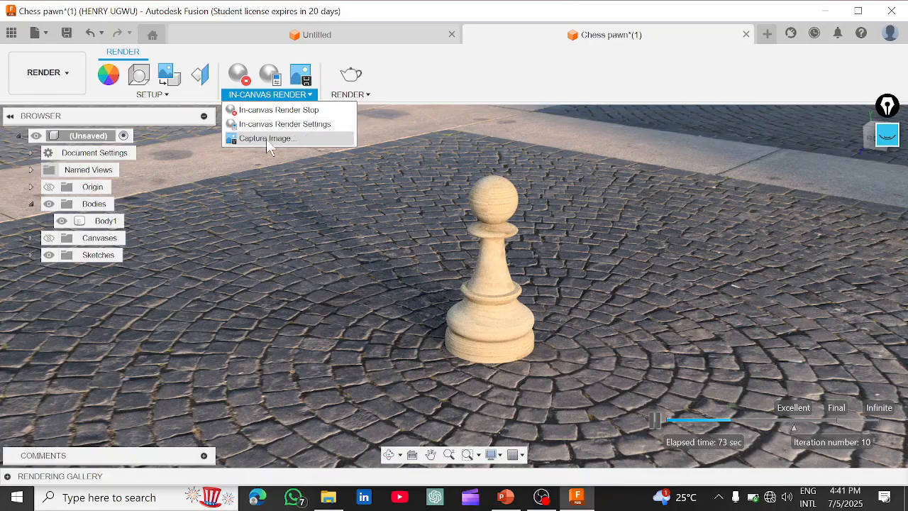
pyautogui.click(71, 86)
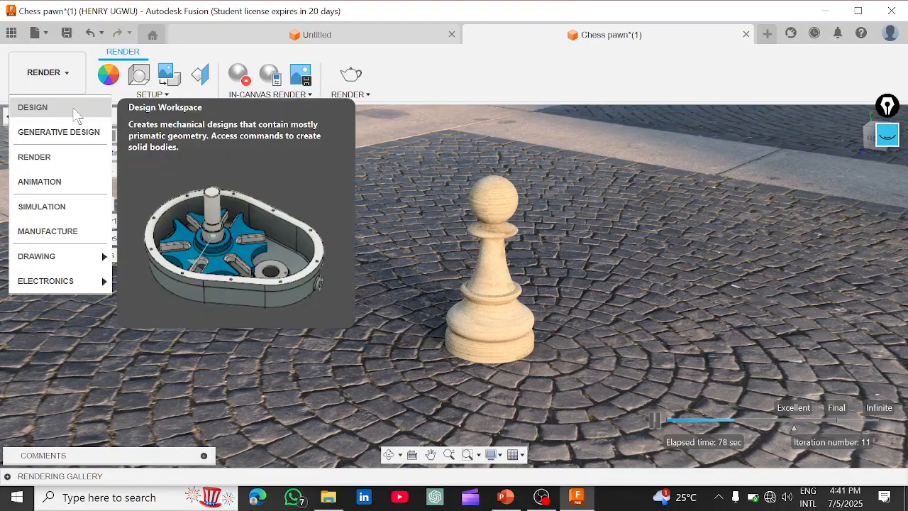
pyautogui.click(77, 112)
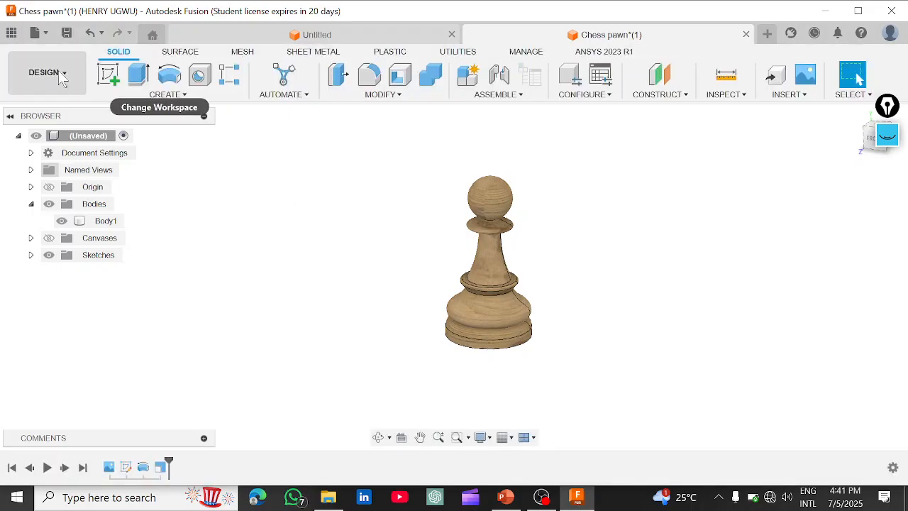
# Compare the pawn's look in the Render workspace with a closer view of it in the Design workspace.
pyautogui.click(44, 73)
pyautogui.click(63, 157)
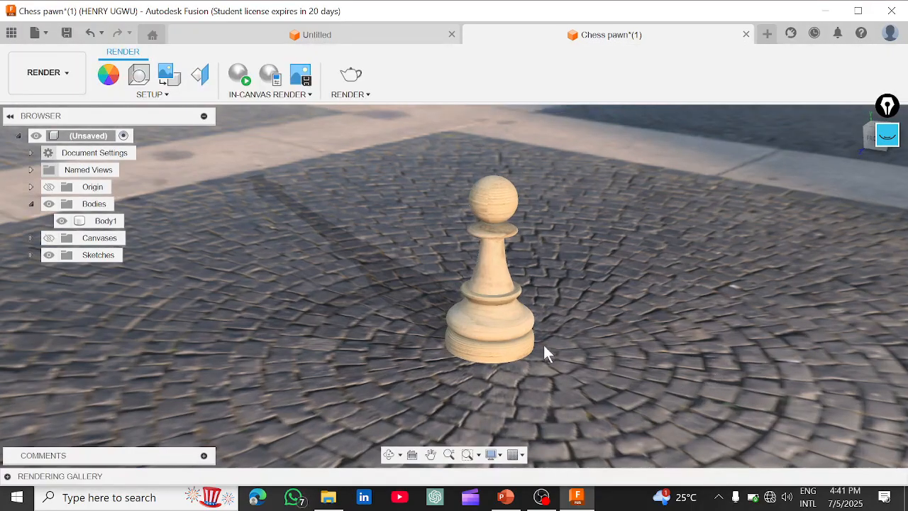
pyautogui.click(60, 75)
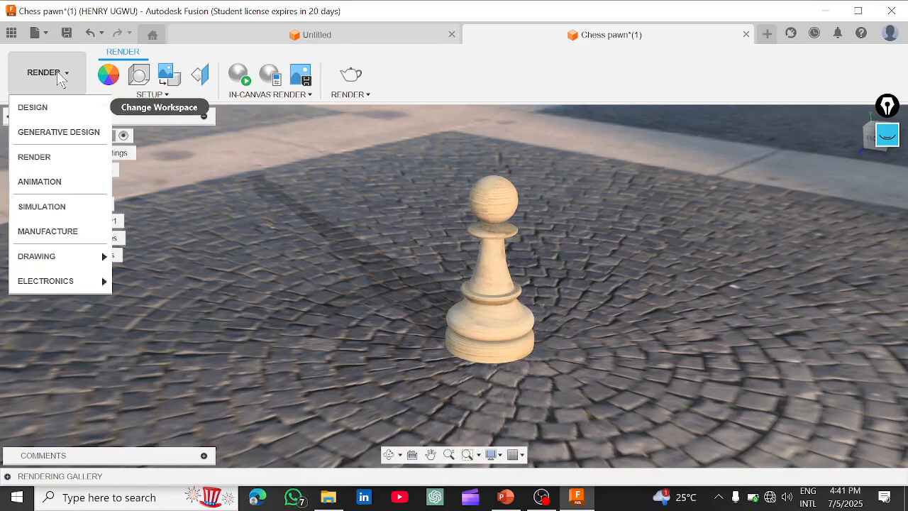
pyautogui.click(55, 107)
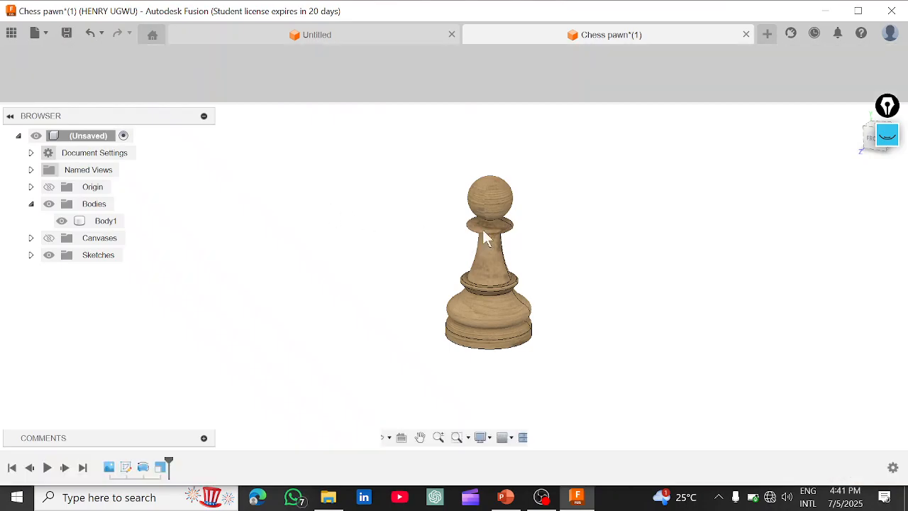
pyautogui.scroll(4, 512, 238)
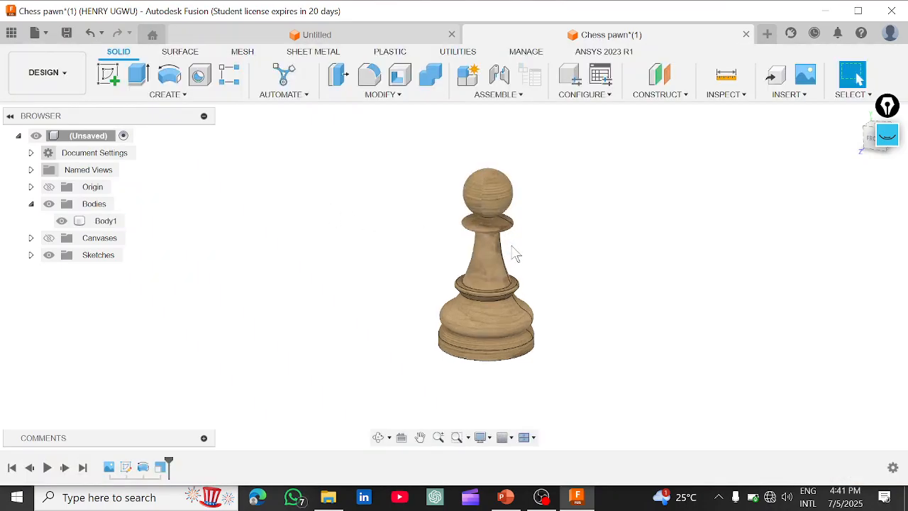
pyautogui.moveTo(512, 247); pyautogui.dragTo(490, 245, button='middle')
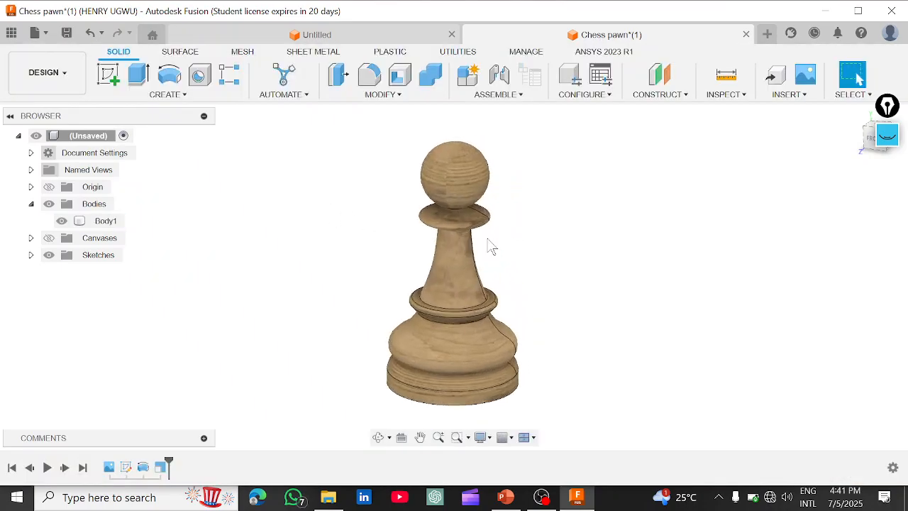
pyautogui.click(474, 399)
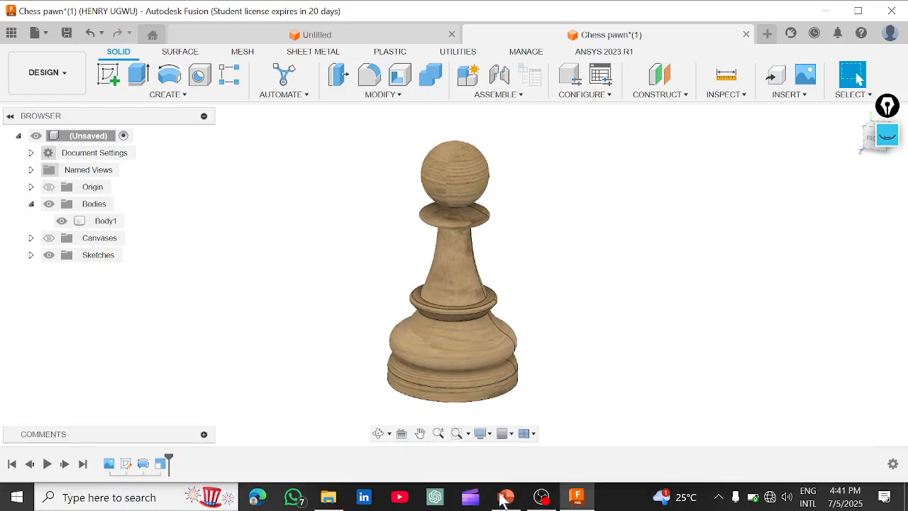
# Switch to the PowerPoint slide "DAY 3", clear the old annotation, and outline the "2D Drawing" item with a rectangle.
pyautogui.click(508, 493)
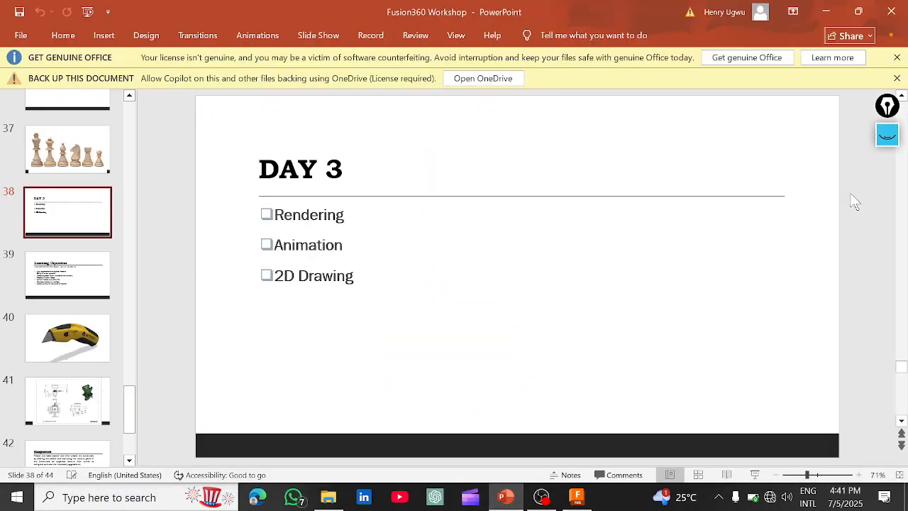
pyautogui.click(888, 135)
pyautogui.click(887, 200)
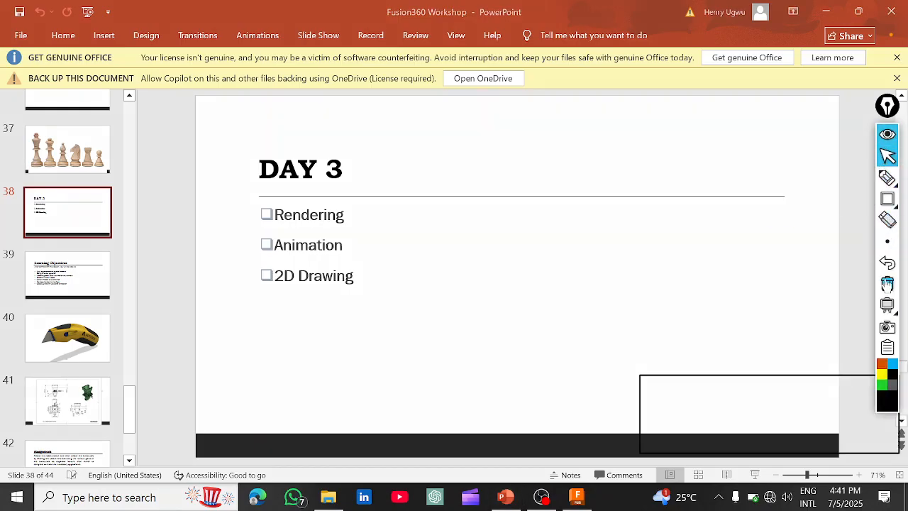
pyautogui.click(887, 283)
pyautogui.click(892, 200)
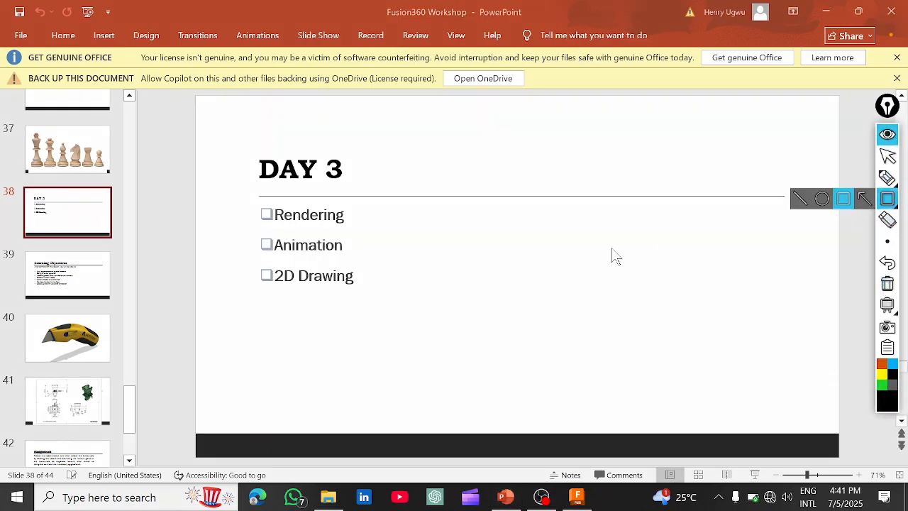
pyautogui.moveTo(246, 259); pyautogui.dragTo(371, 298)
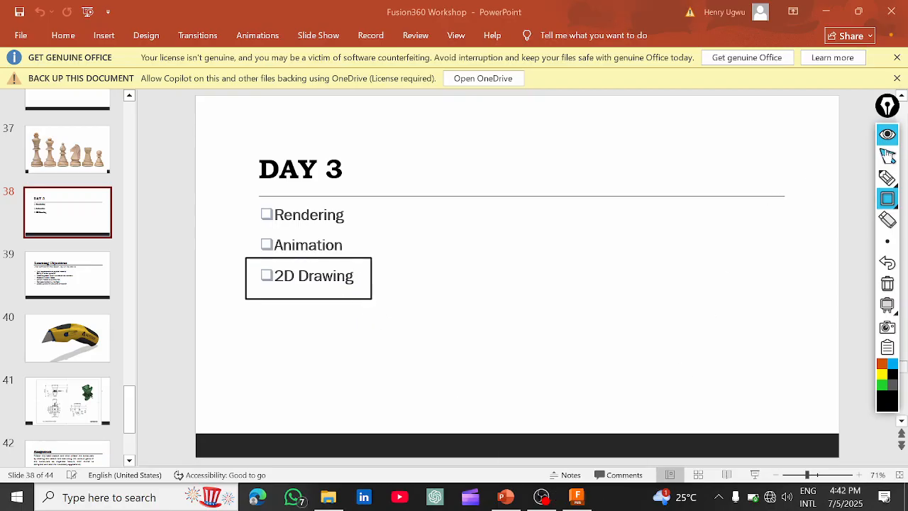
pyautogui.click(886, 157)
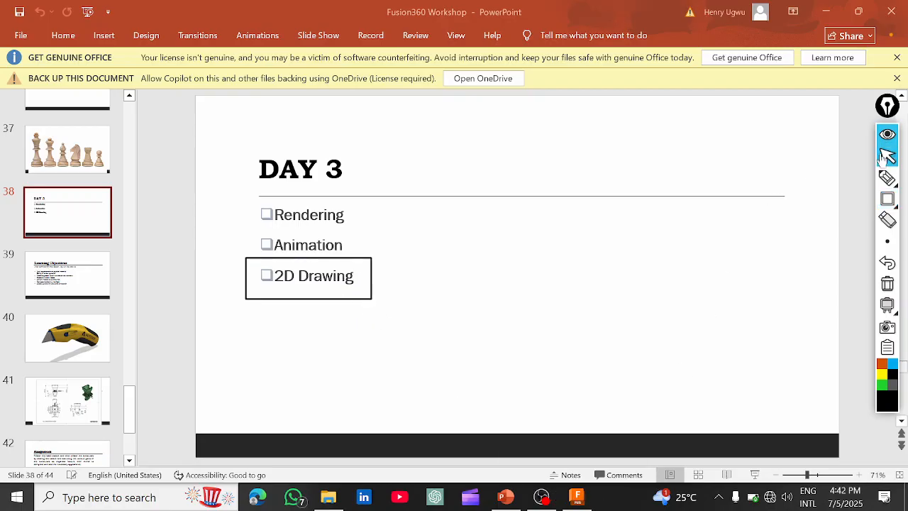
# Switch back to Fusion and clear the rectangle annotation from the screen.
pyautogui.click(577, 497)
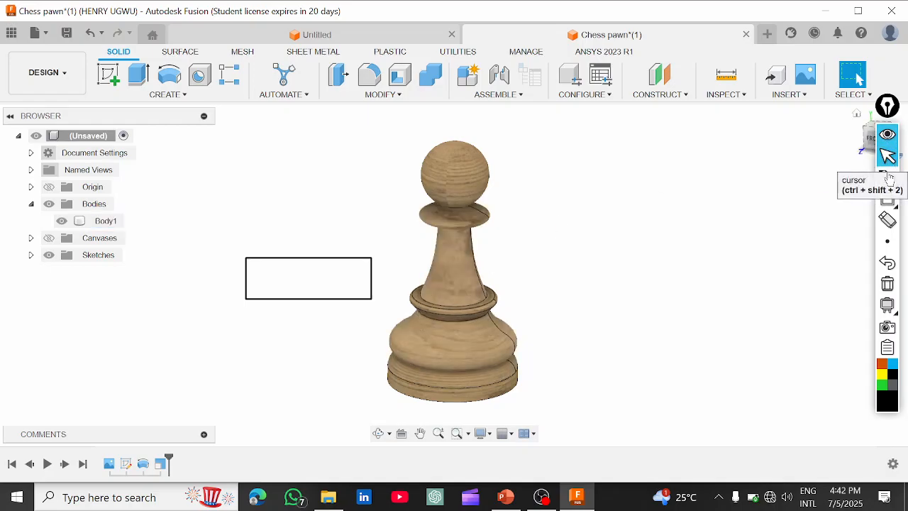
pyautogui.moveTo(892, 175)
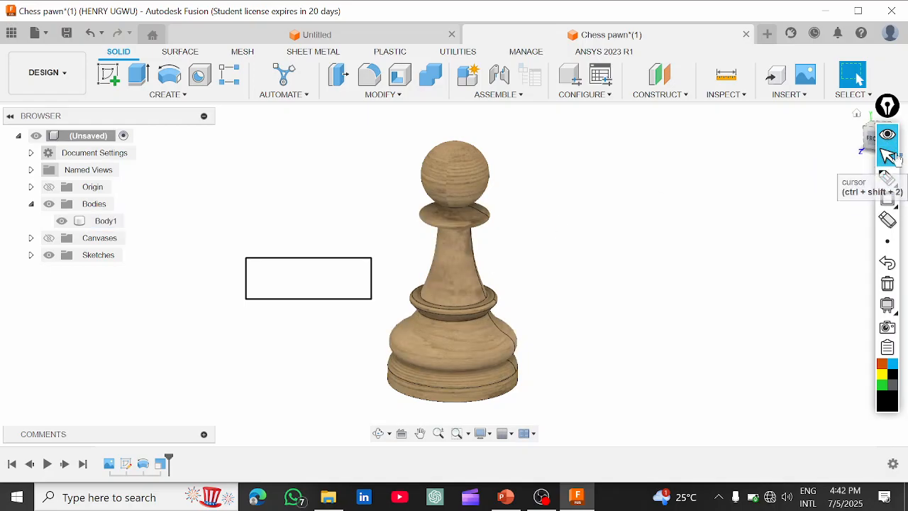
pyautogui.click(887, 284)
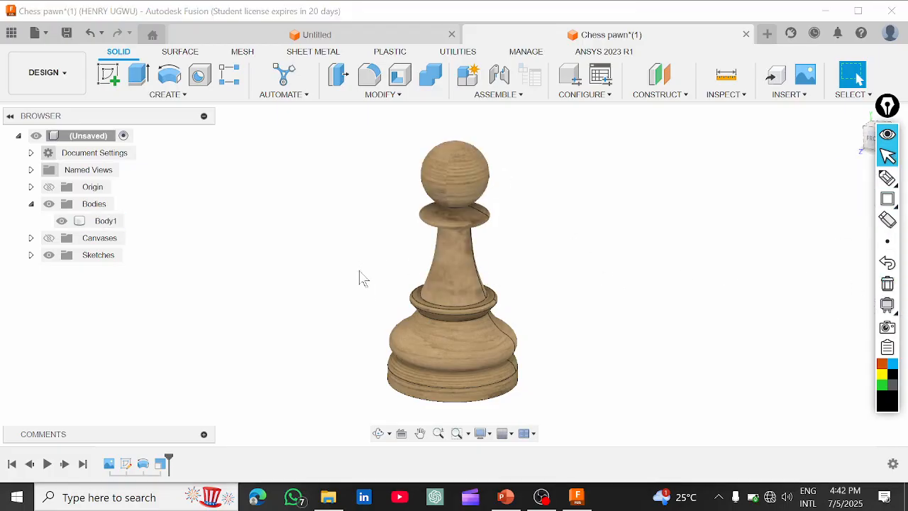
# Examine the two places that offer a new drawing, the workspace list and the file commands, including the From Design and From Animation options.
pyautogui.click(62, 76)
pyautogui.moveTo(61, 258)
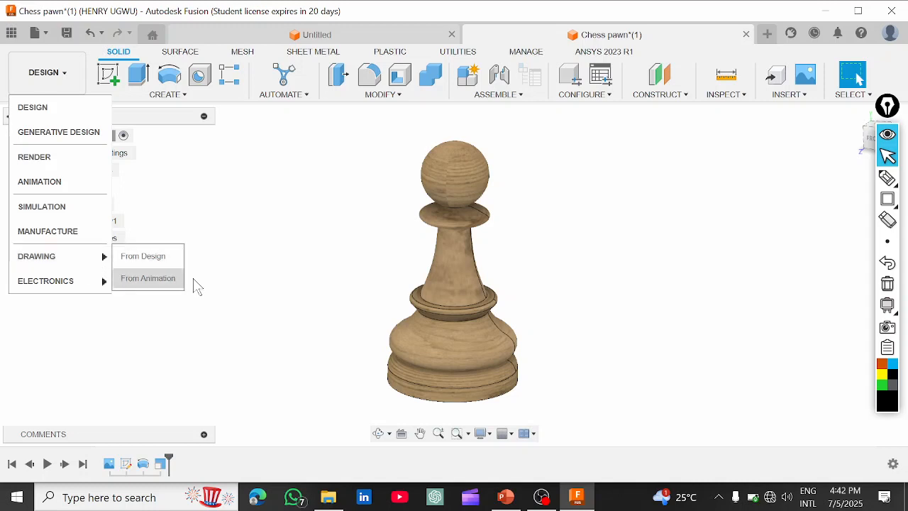
pyautogui.moveTo(47, 287)
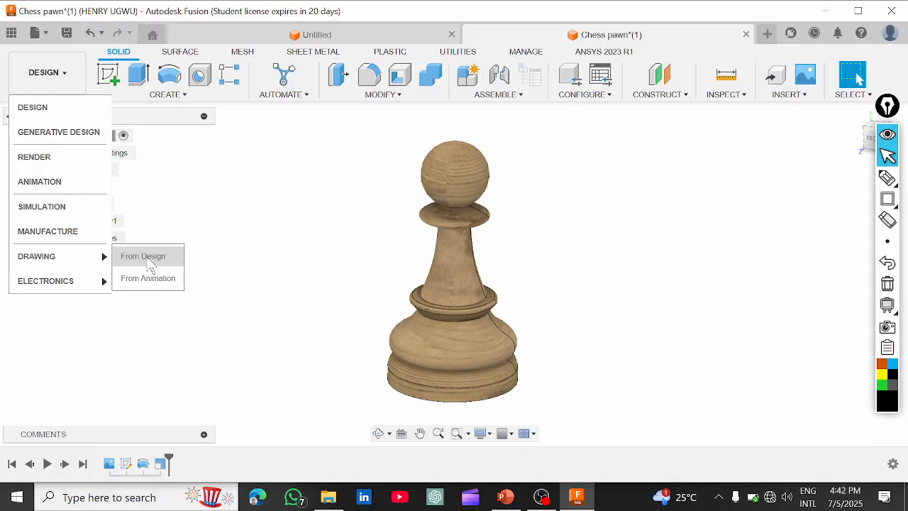
pyautogui.click(264, 252)
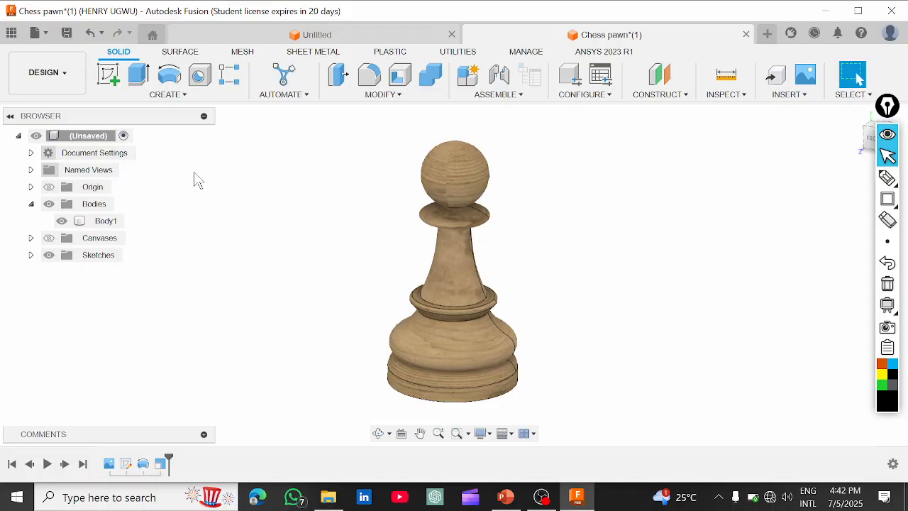
pyautogui.click(44, 35)
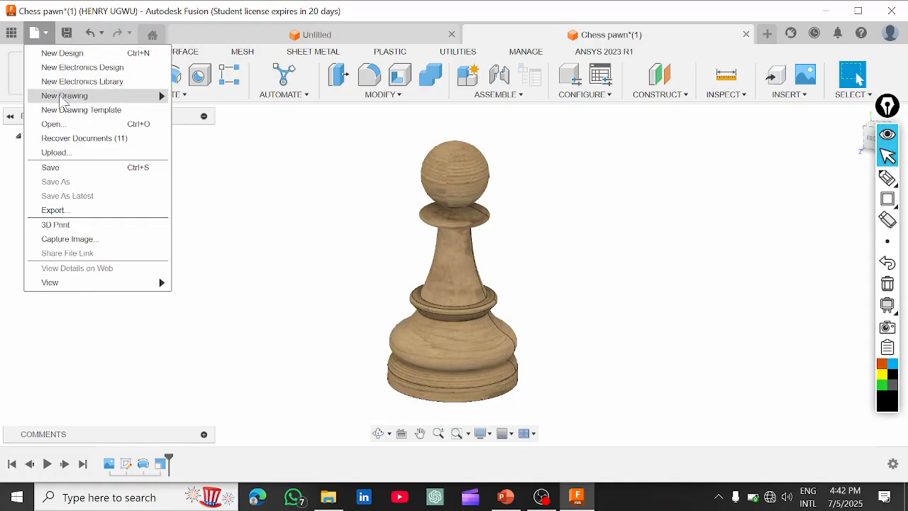
pyautogui.moveTo(64, 101)
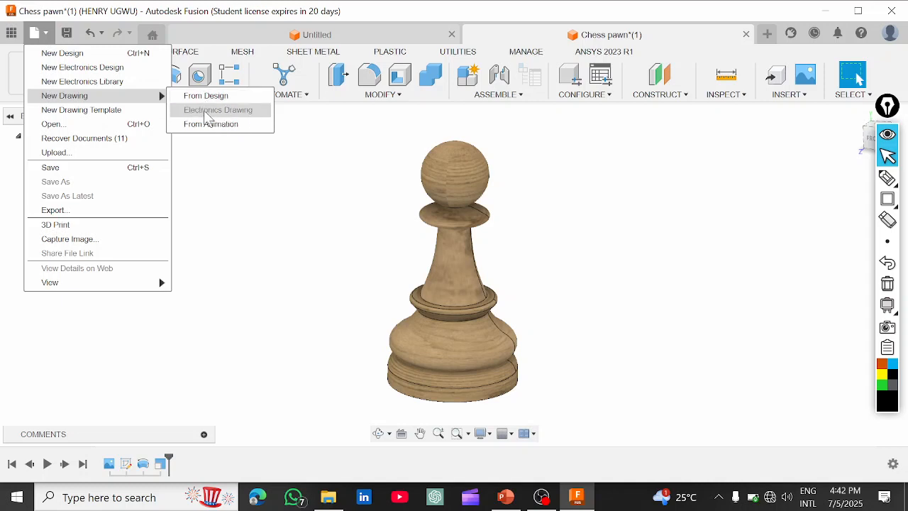
pyautogui.click(18, 78)
pyautogui.moveTo(53, 284)
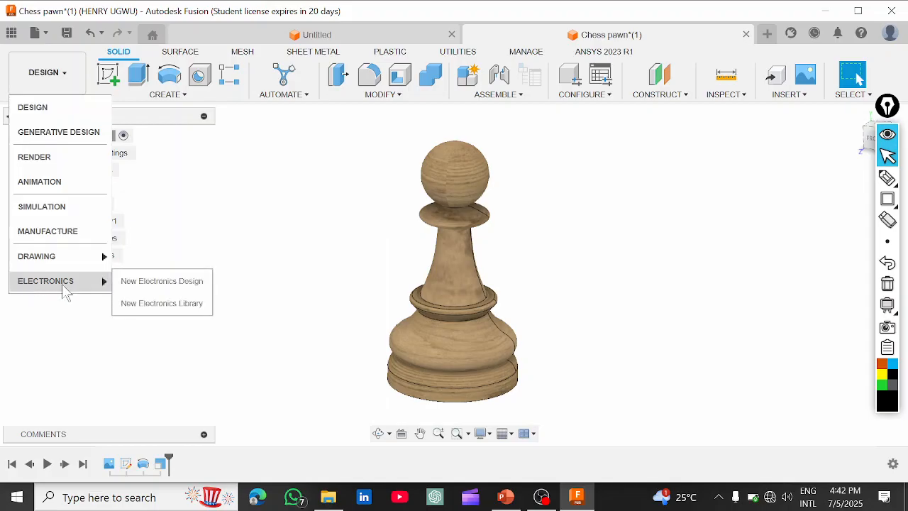
pyautogui.click(64, 89)
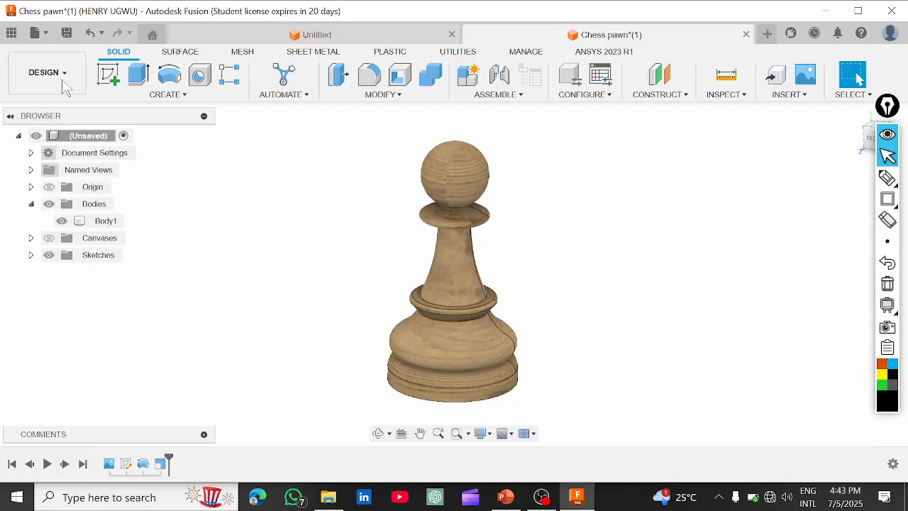
# Open two new blank designs and return to the Chess pawn document.
pyautogui.hotkey('ctrl', 'n')
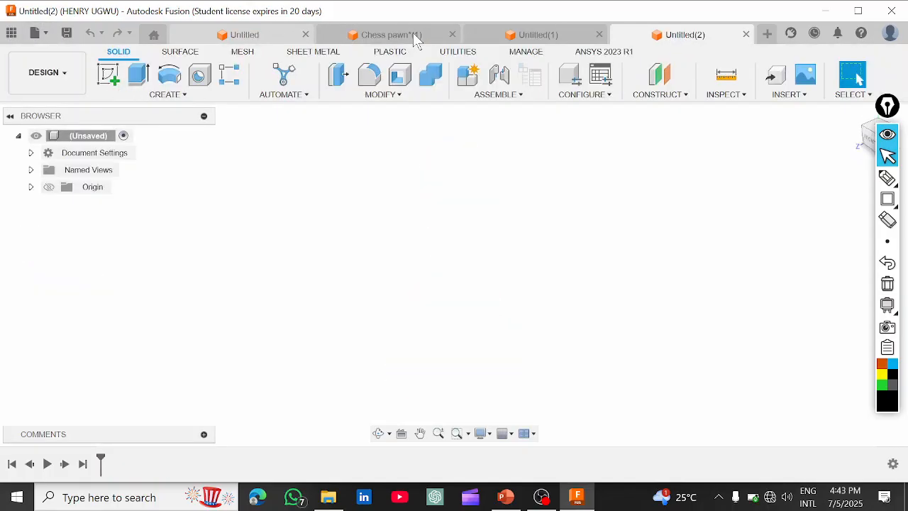
pyautogui.click(388, 33)
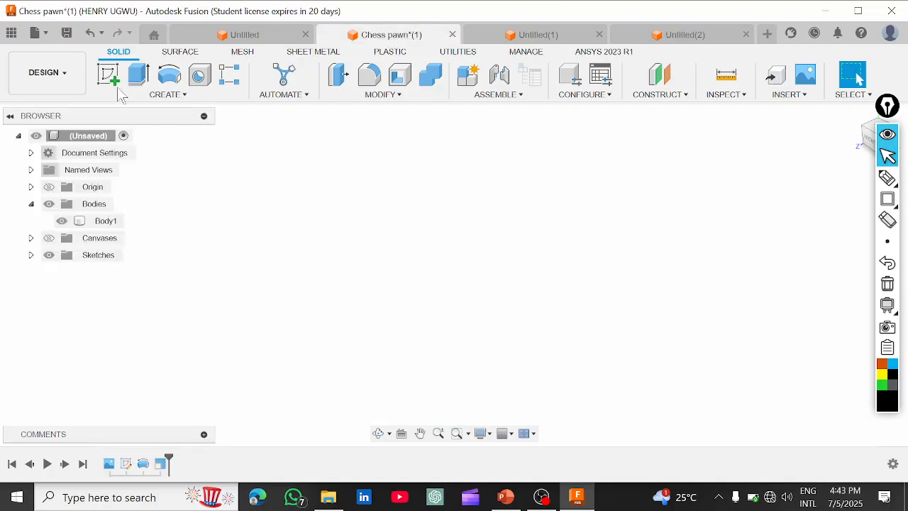
# Review the file commands and the From Design option for making a drawing of the pawn.
pyautogui.click(47, 33)
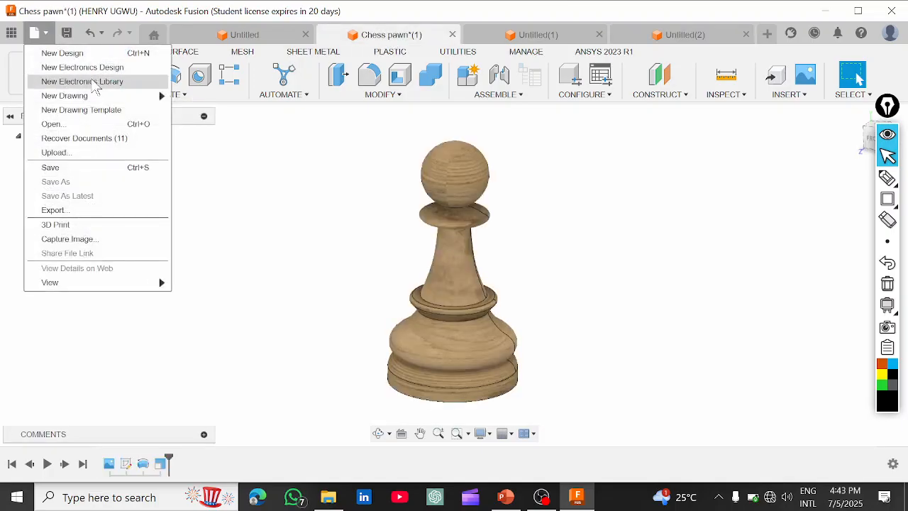
pyautogui.moveTo(125, 95)
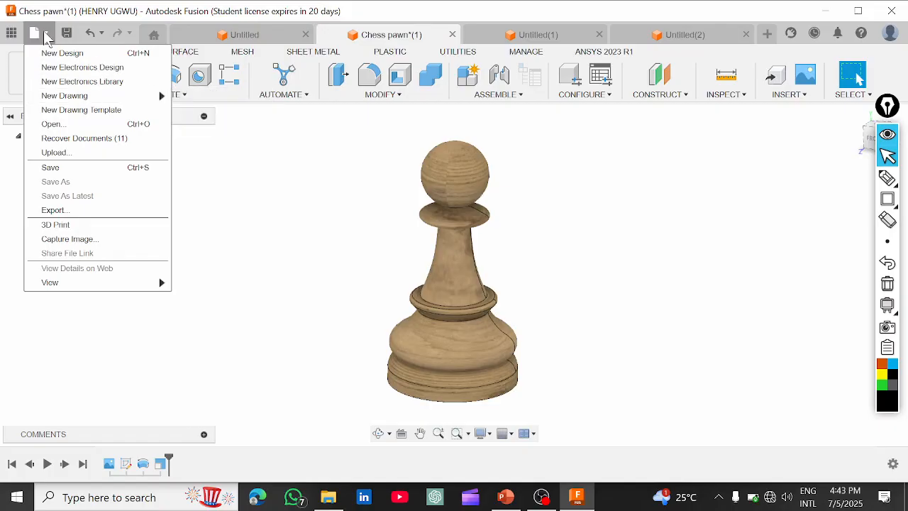
pyautogui.click(224, 176)
pyautogui.click(53, 86)
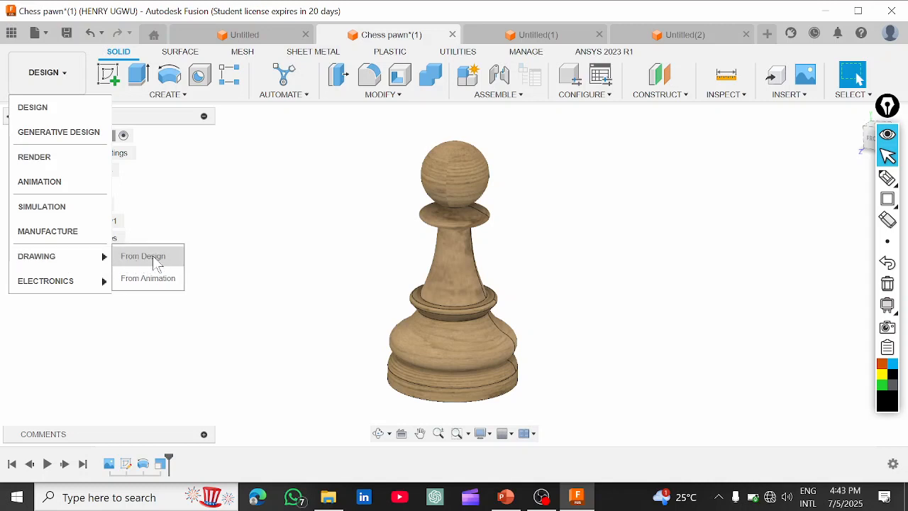
pyautogui.click(360, 215)
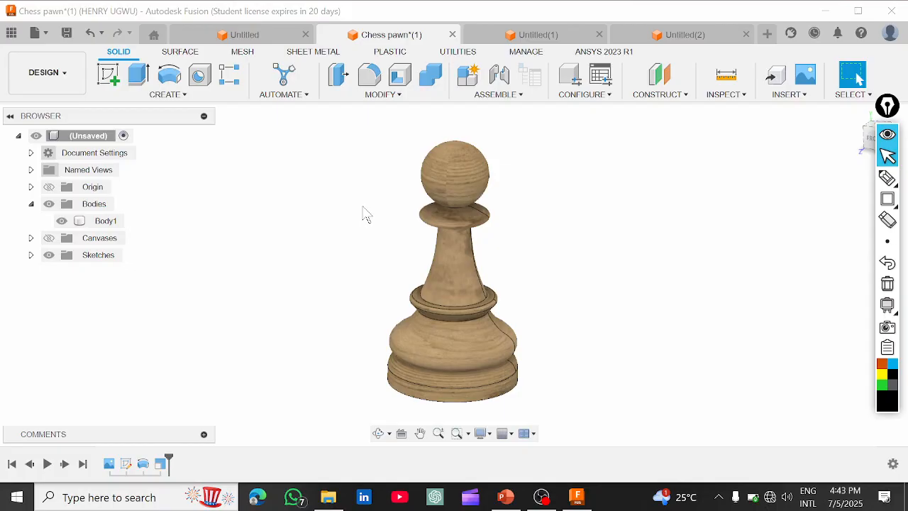
# Save the pawn design as "Chess pawn" in the Admin Project location.
pyautogui.hotkey('ctrl', 's')
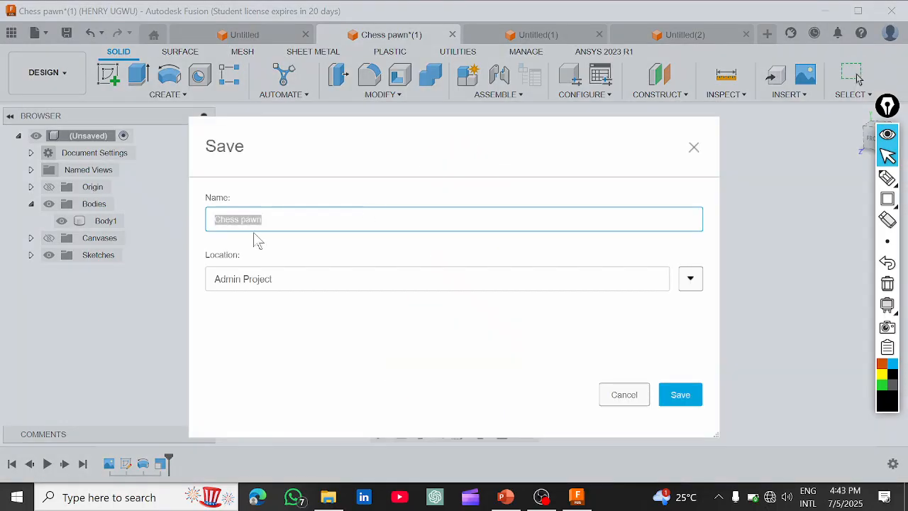
pyautogui.moveTo(444, 146); pyautogui.dragTo(452, 91)
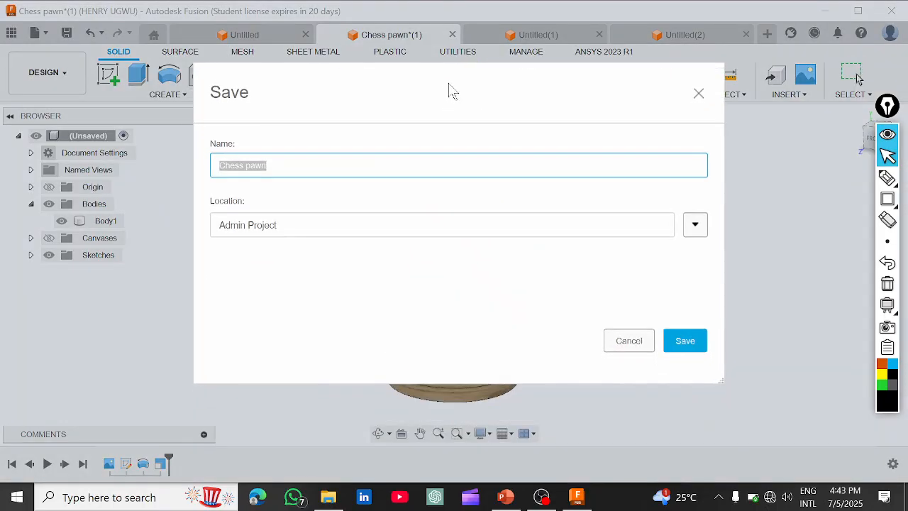
pyautogui.click(687, 342)
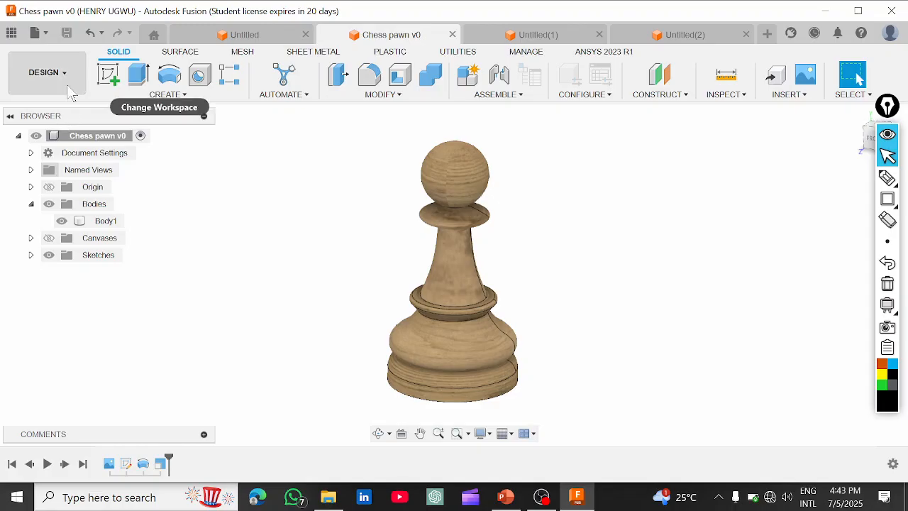
pyautogui.click(468, 287)
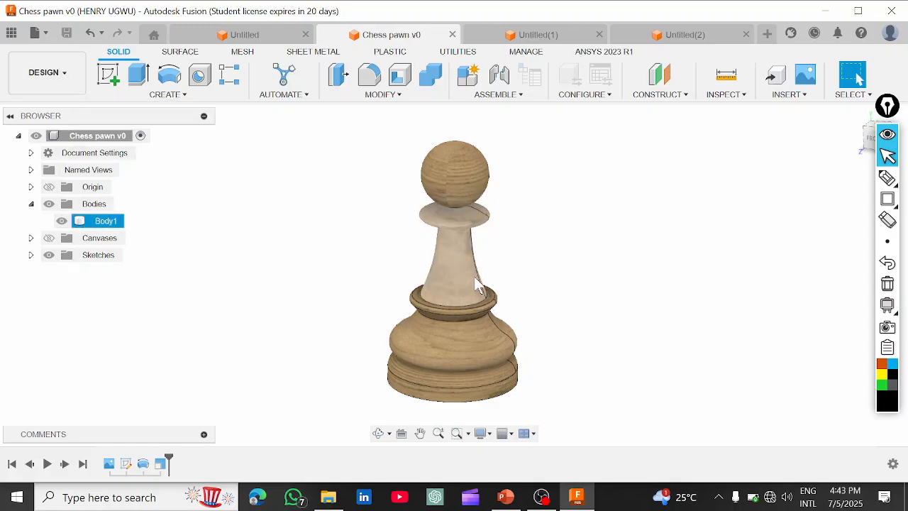
pyautogui.click(256, 262)
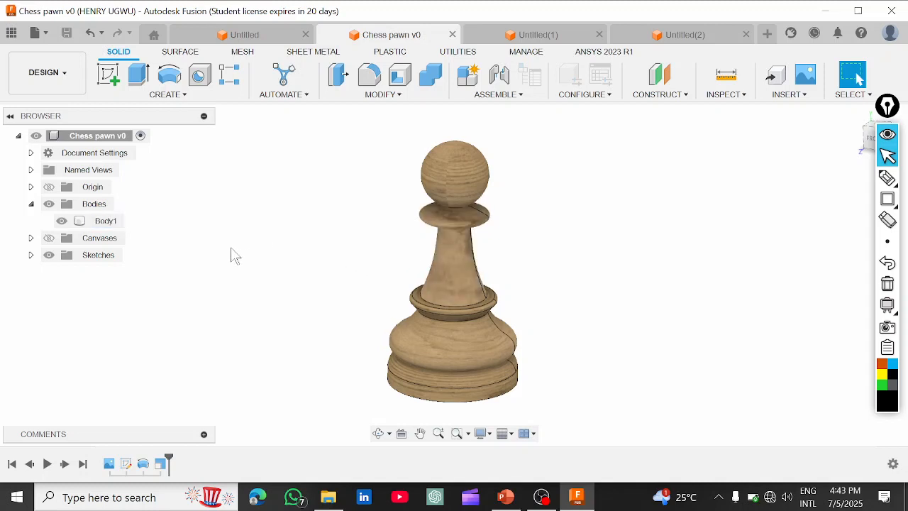
# Start a new drawing from the pawn design and move the Create Drawing dialog until all its settings are visible.
pyautogui.click(66, 79)
pyautogui.moveTo(65, 255)
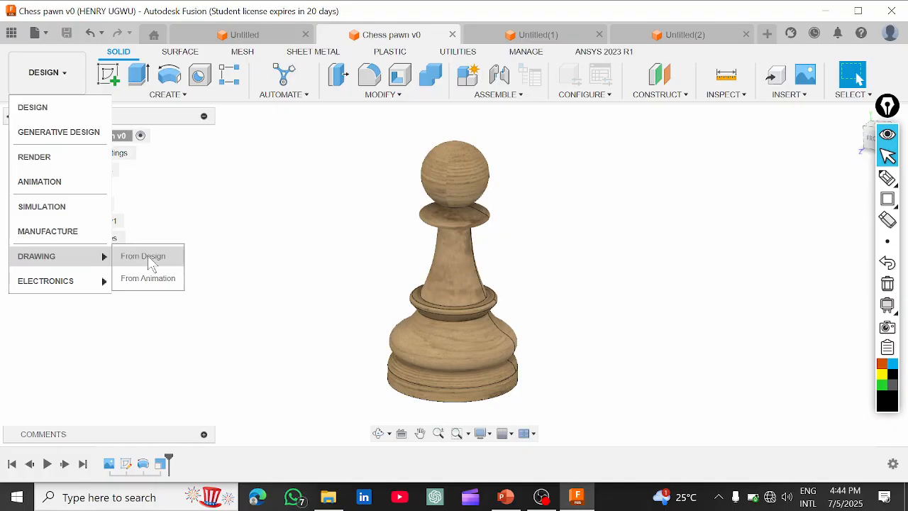
pyautogui.click(168, 259)
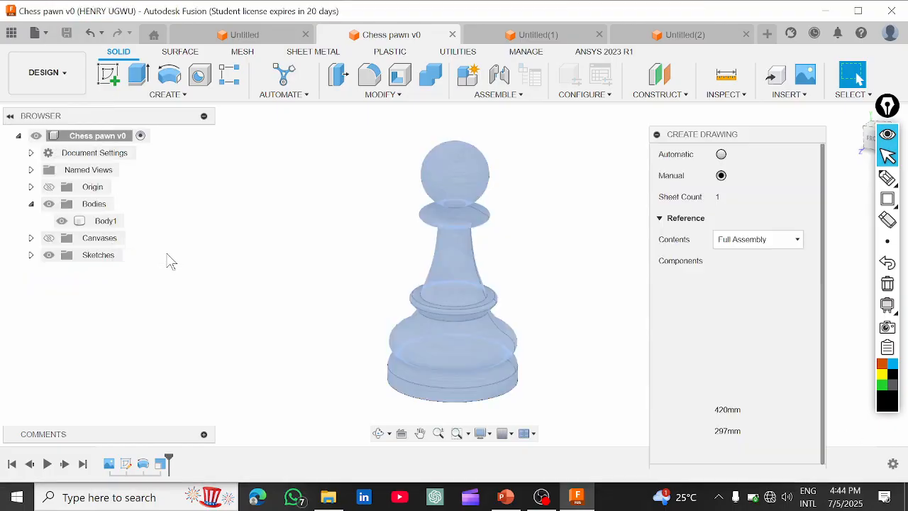
pyautogui.moveTo(715, 141); pyautogui.dragTo(715, 81)
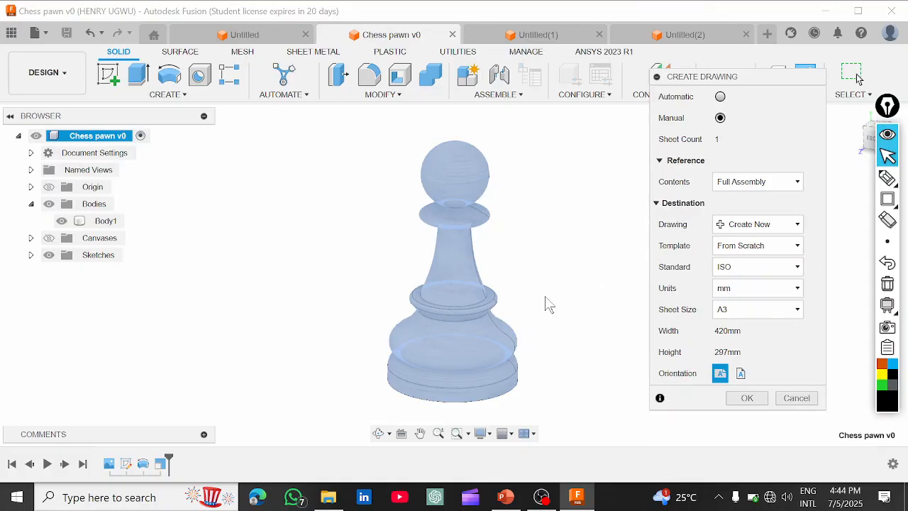
pyautogui.moveTo(741, 73)
pyautogui.mouseDown()
pyautogui.moveTo(740, 63)
pyautogui.moveTo(748, 83)
pyautogui.moveTo(737, 80)
pyautogui.moveTo(755, 78)
pyautogui.moveTo(747, 85)
pyautogui.moveTo(755, 88)
pyautogui.moveTo(741, 95)
pyautogui.moveTo(758, 88)
pyautogui.moveTo(747, 96)
pyautogui.moveTo(742, 61)
pyautogui.moveTo(718, 81)
pyautogui.moveTo(745, 88)
pyautogui.moveTo(735, 74)
pyautogui.moveTo(726, 87)
pyautogui.moveTo(738, 92)
pyautogui.moveTo(722, 82)
pyautogui.moveTo(729, 85)
pyautogui.moveTo(730, 71)
pyautogui.mouseUp()
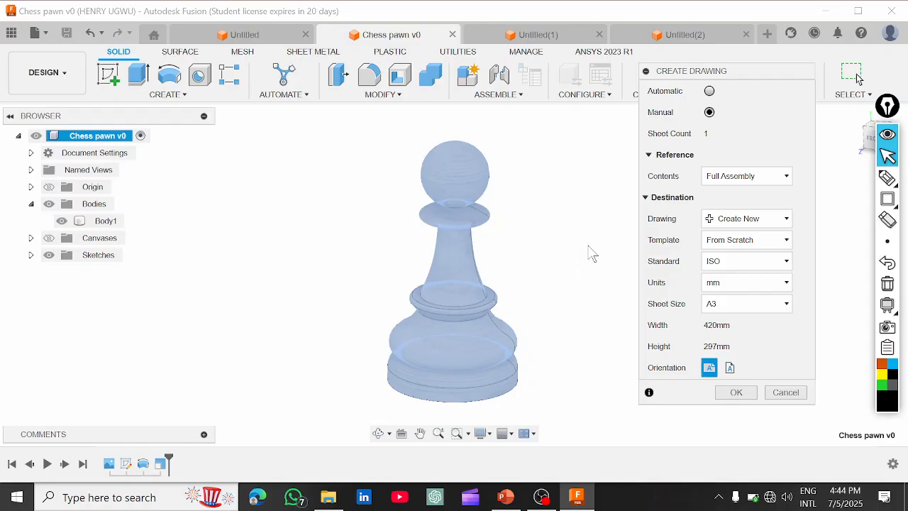
pyautogui.moveTo(732, 73); pyautogui.dragTo(727, 88)
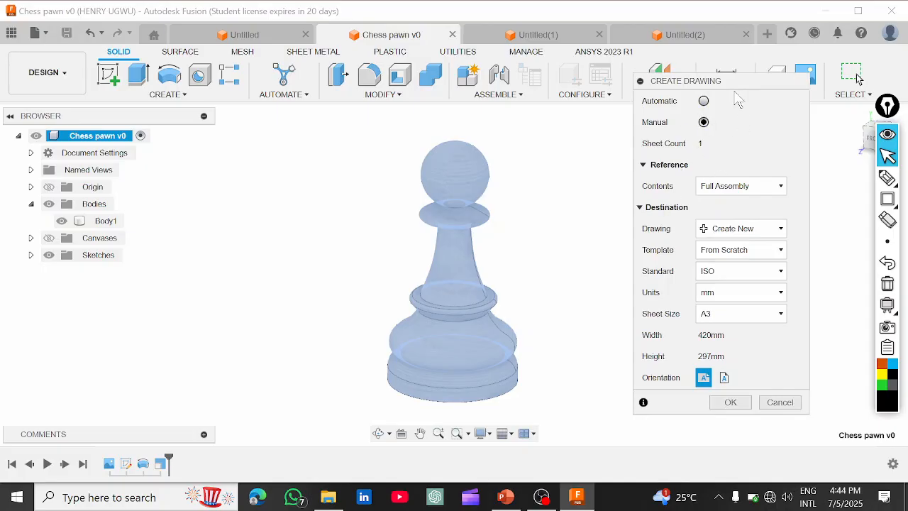
pyautogui.moveTo(729, 81)
pyautogui.mouseDown()
pyautogui.moveTo(732, 91)
pyautogui.moveTo(684, 104)
pyautogui.moveTo(686, 97)
pyautogui.mouseUp()
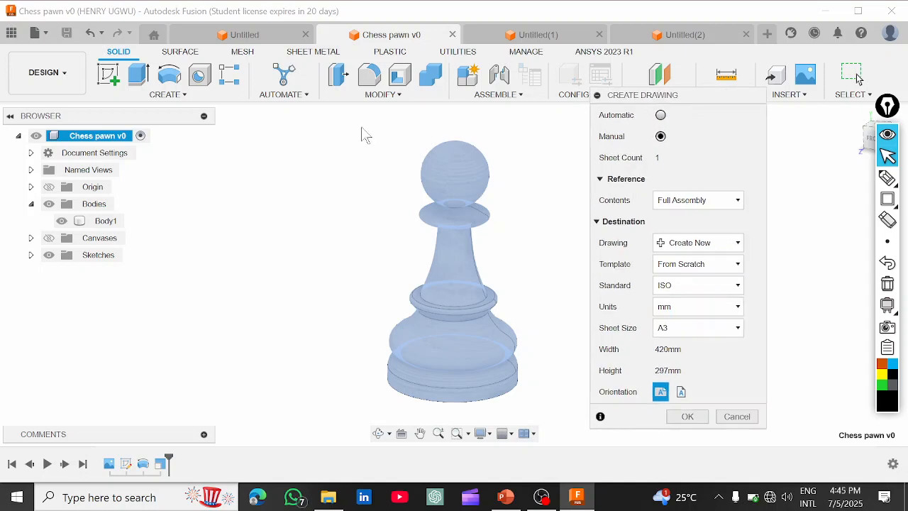
# Try the Automatic mode for creating the drawing and switch back to Manual.
pyautogui.click(63, 90)
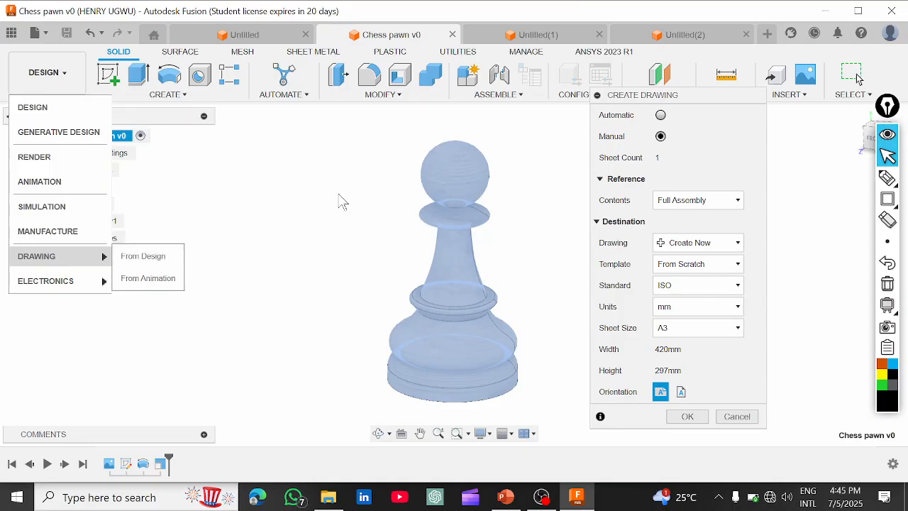
pyautogui.click(653, 97)
pyautogui.moveTo(642, 98)
pyautogui.mouseDown()
pyautogui.moveTo(633, 83)
pyautogui.moveTo(647, 100)
pyautogui.moveTo(649, 89)
pyautogui.mouseUp()
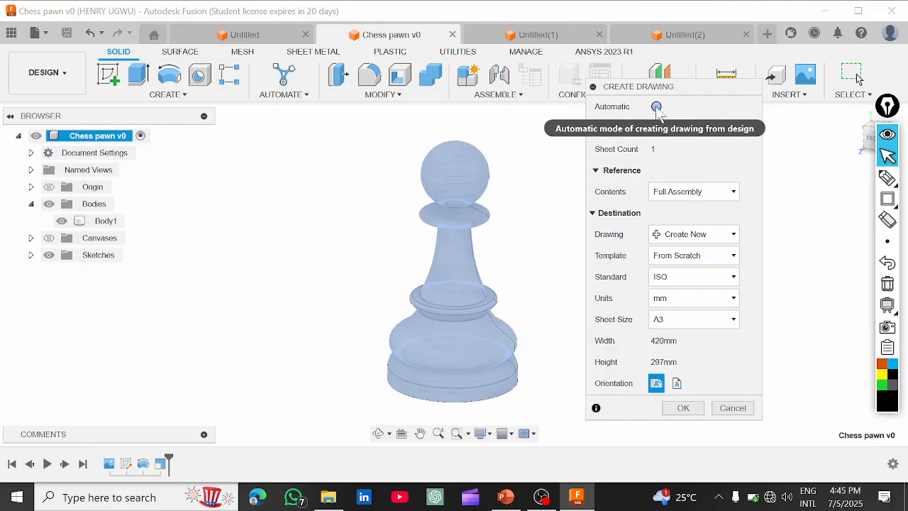
pyautogui.click(656, 107)
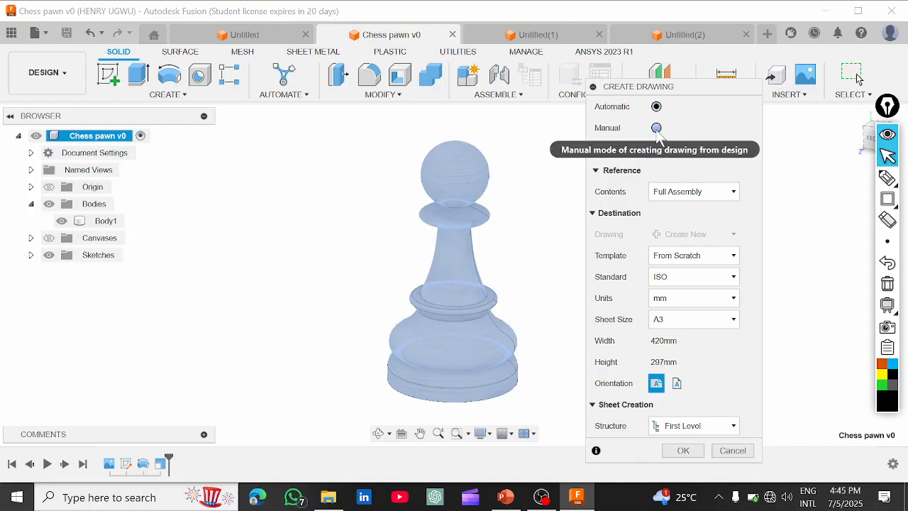
pyautogui.click(657, 128)
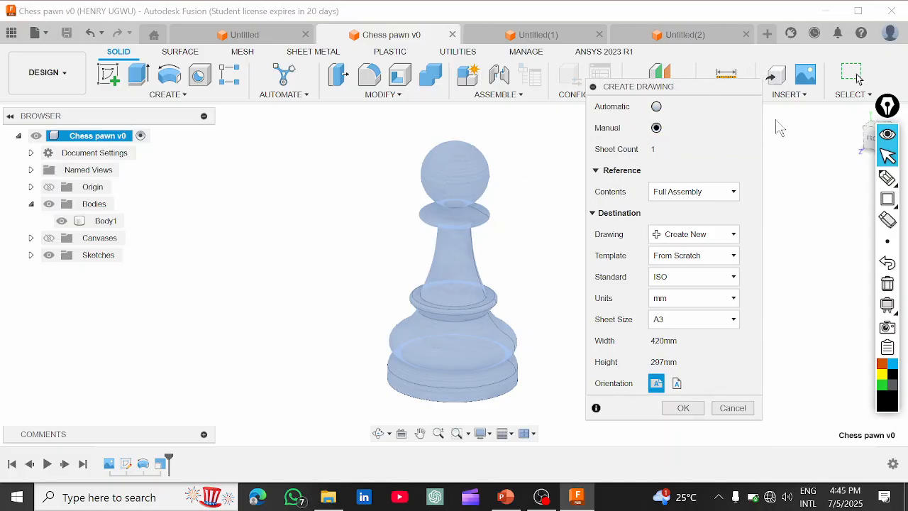
# Try Visible Only and Select as the drawing's reference contents and return the contents to Full Assembly.
pyautogui.moveTo(712, 91)
pyautogui.mouseDown()
pyautogui.moveTo(706, 55)
pyautogui.moveTo(716, 89)
pyautogui.moveTo(710, 83)
pyautogui.mouseUp()
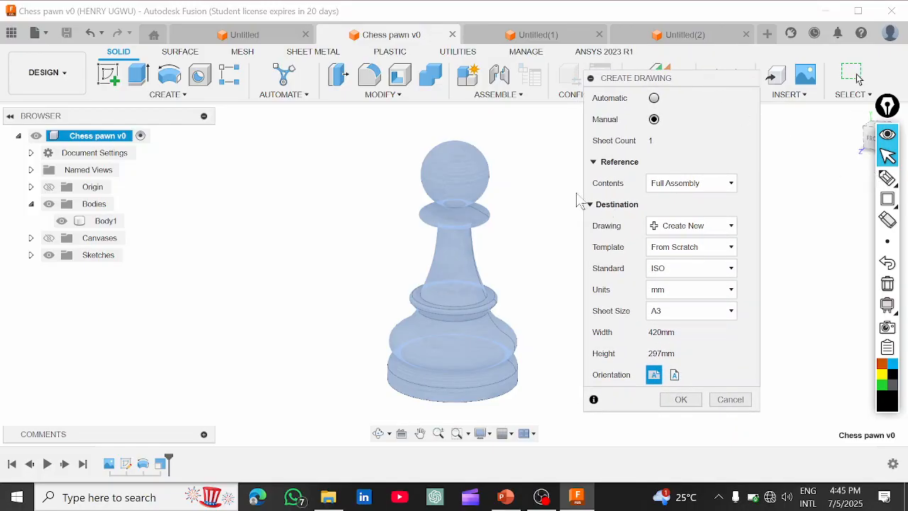
pyautogui.moveTo(693, 83)
pyautogui.mouseDown()
pyautogui.moveTo(681, 75)
pyautogui.moveTo(689, 71)
pyautogui.mouseUp()
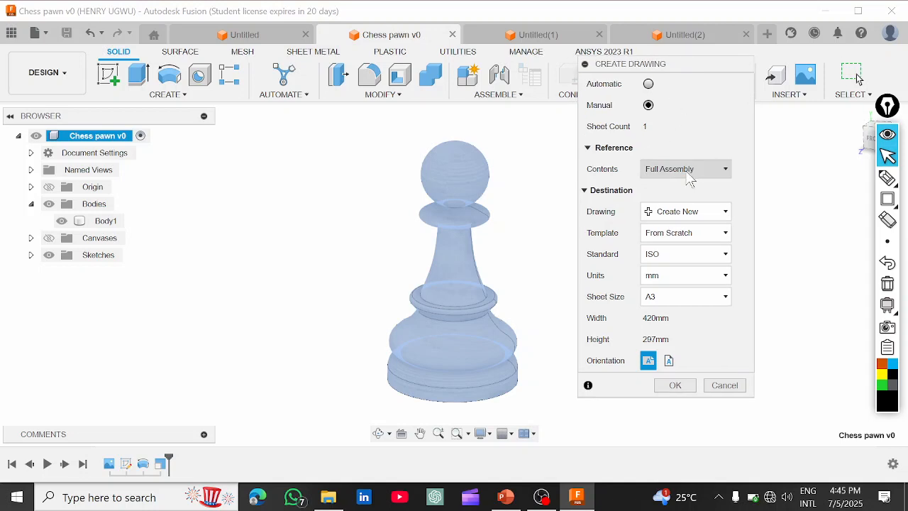
pyautogui.click(699, 171)
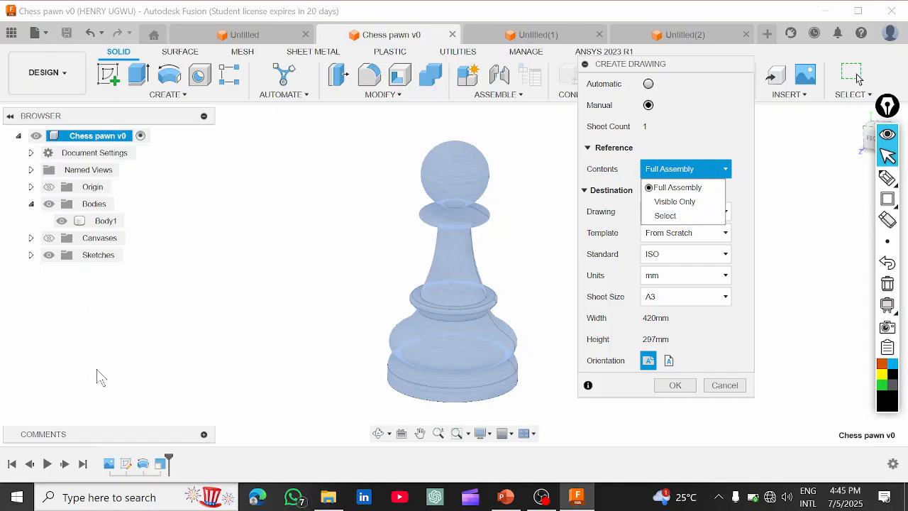
pyautogui.click(670, 201)
pyautogui.click(670, 193)
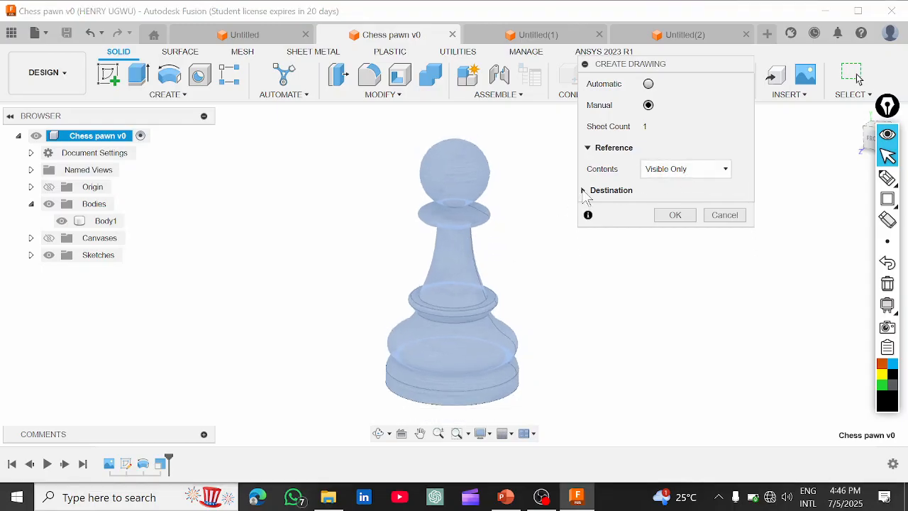
pyautogui.click(584, 190)
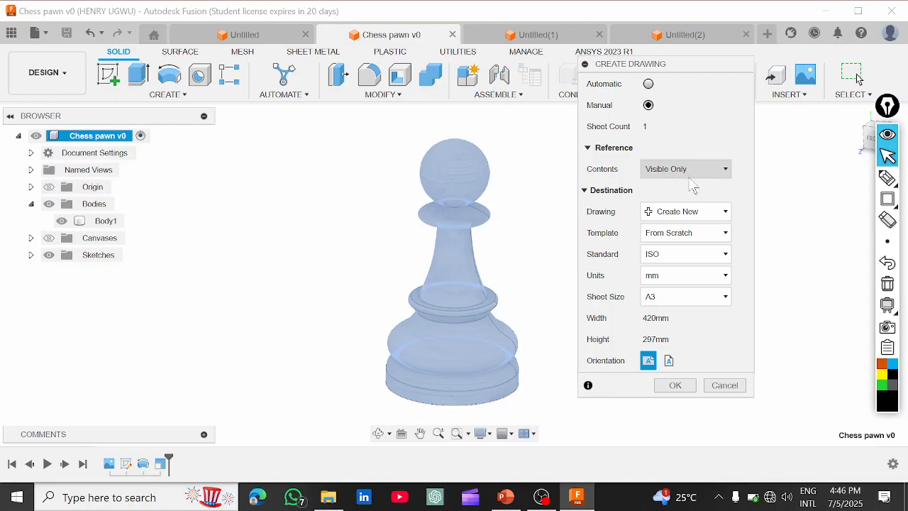
pyautogui.click(690, 176)
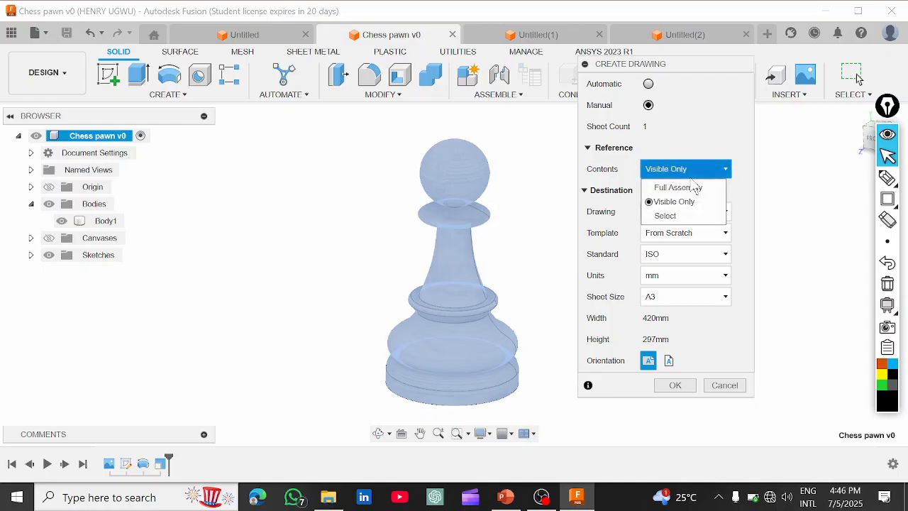
pyautogui.click(670, 216)
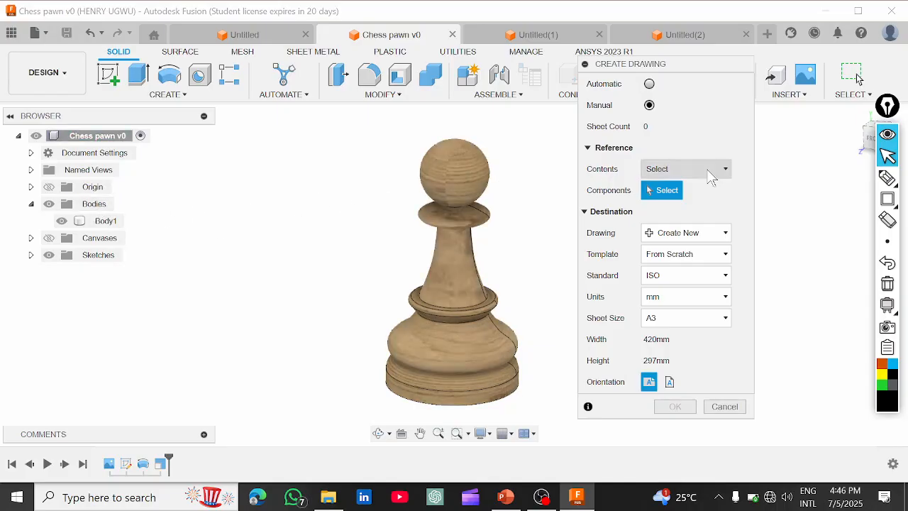
pyautogui.click(714, 169)
pyautogui.click(674, 187)
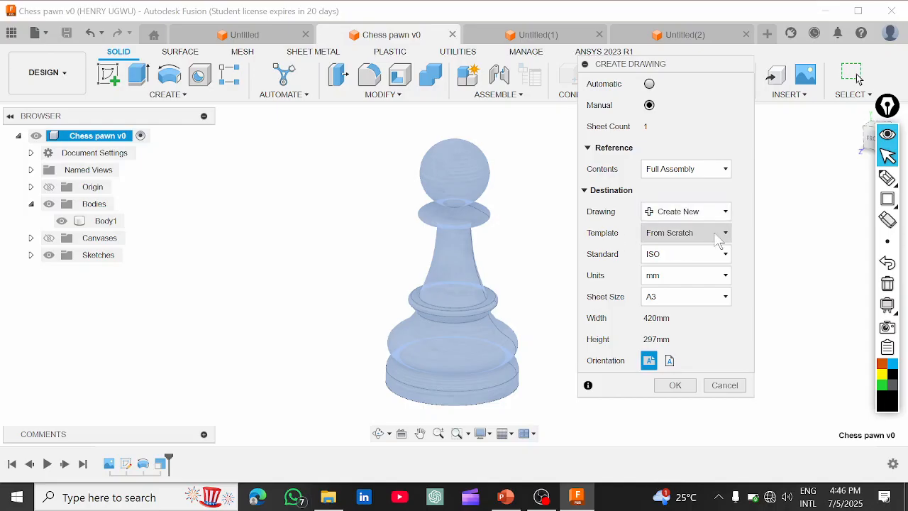
# Review the drawing's template choices and the New Drawing Template file command, keeping the template at From Scratch.
pyautogui.click(722, 235)
pyautogui.click(720, 232)
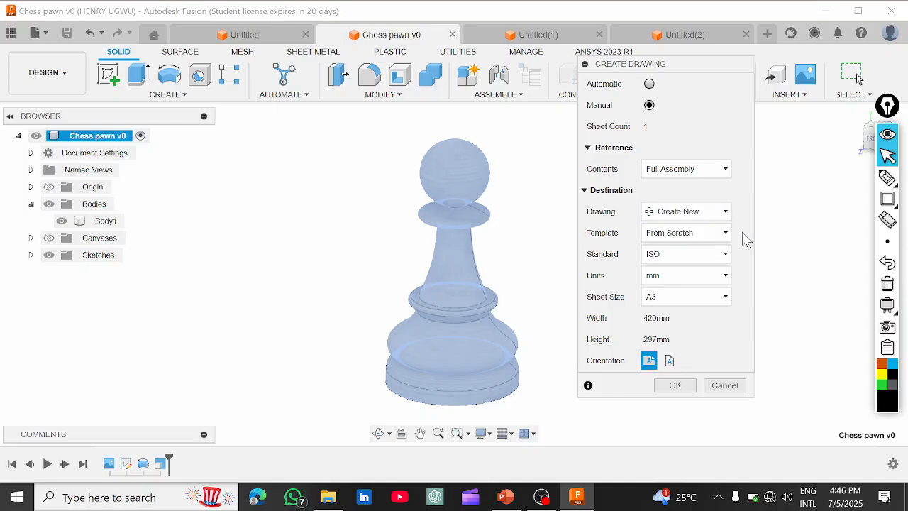
pyautogui.click(692, 237)
pyautogui.click(689, 236)
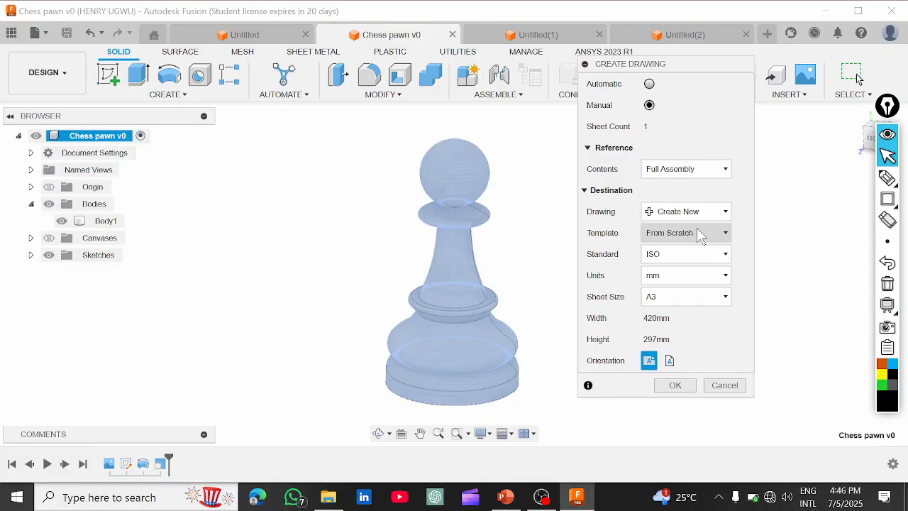
pyautogui.click(39, 40)
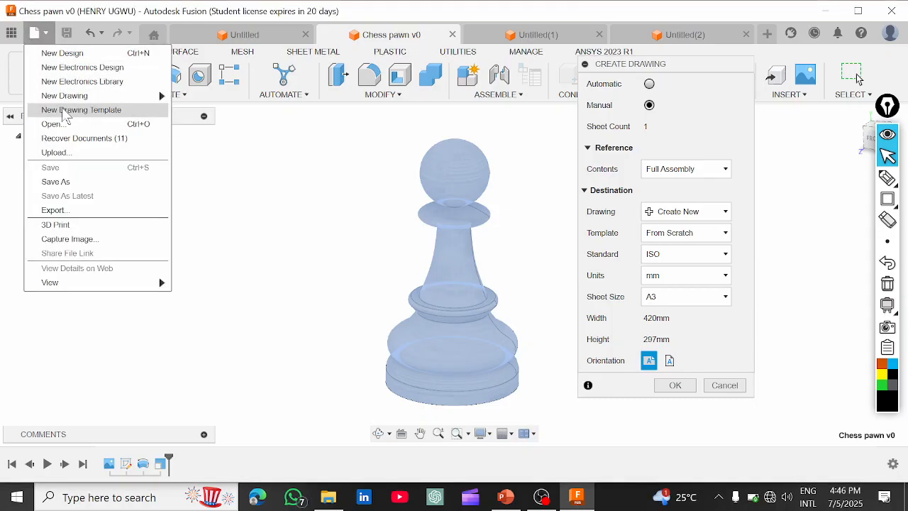
pyautogui.click(280, 144)
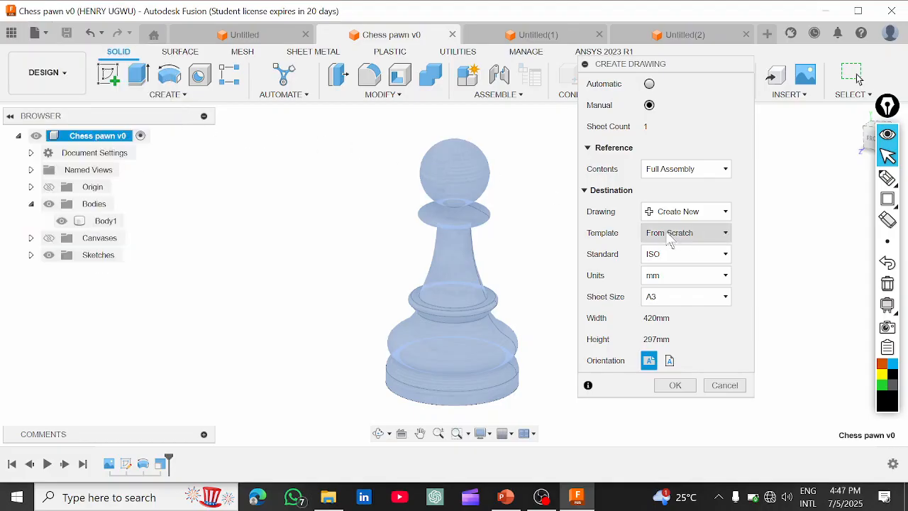
pyautogui.click(687, 234)
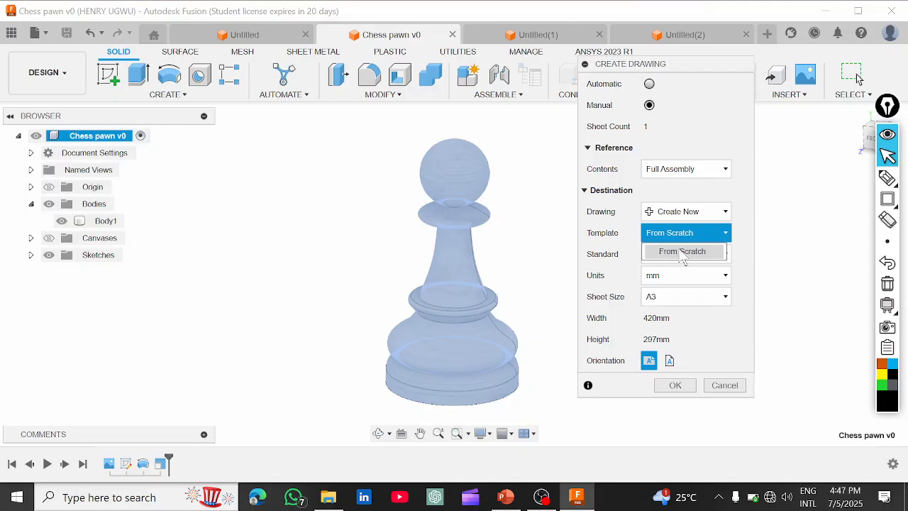
pyautogui.click(686, 251)
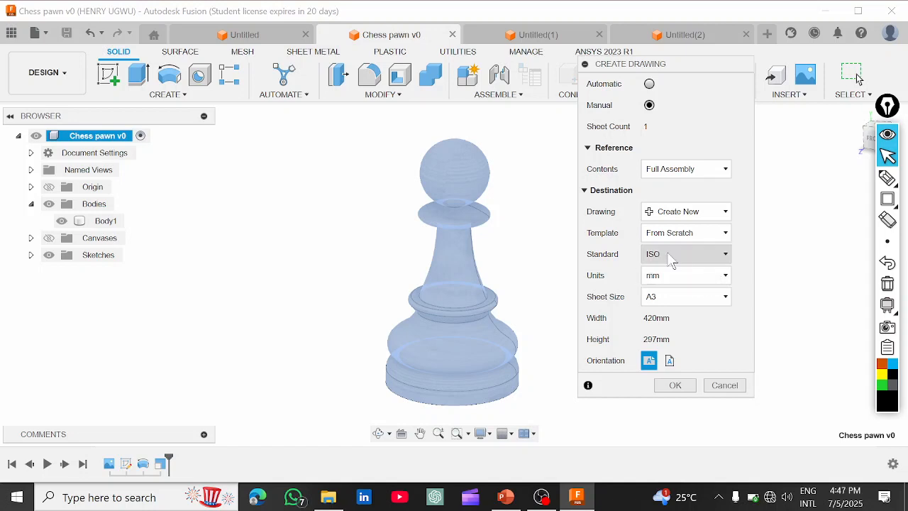
# Check the available drawing standards and units, keeping ISO and mm.
pyautogui.click(685, 254)
pyautogui.click(689, 256)
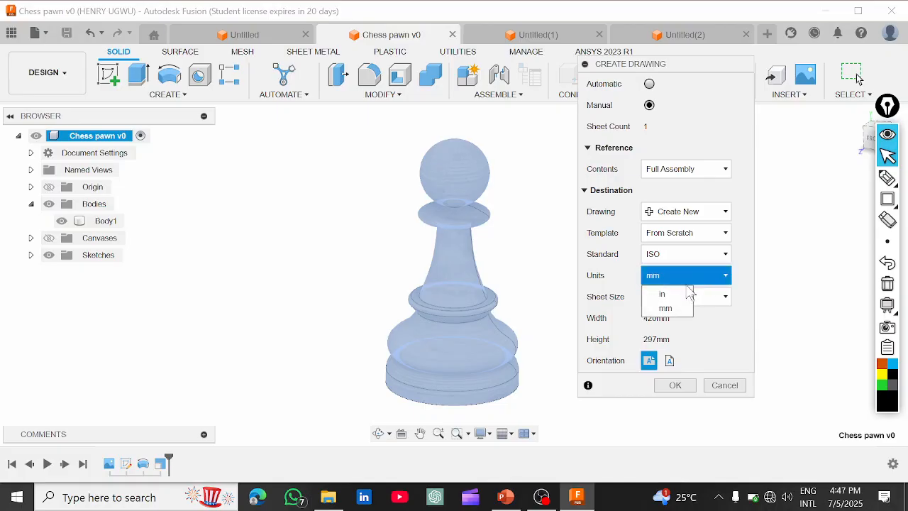
pyautogui.click(699, 281)
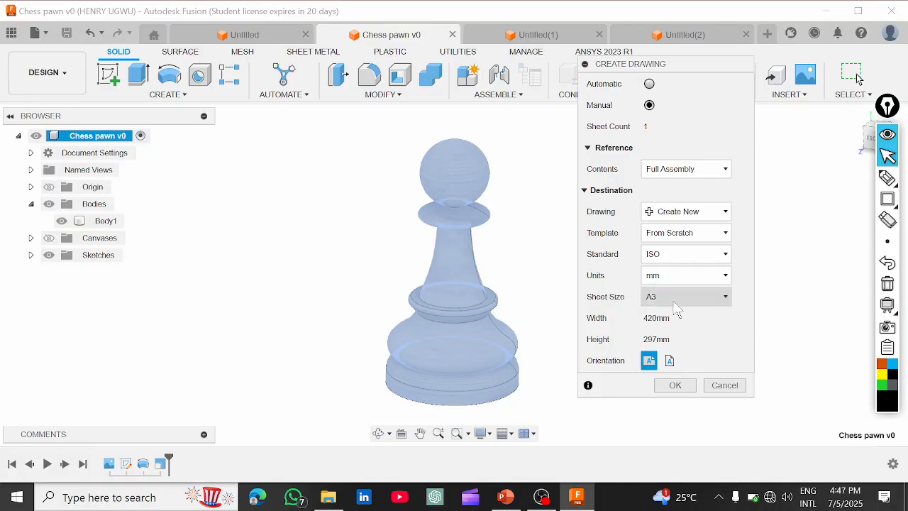
# Try the A4 sheet size for the drawing, set the size back to A3 and review the size choices again.
pyautogui.click(684, 301)
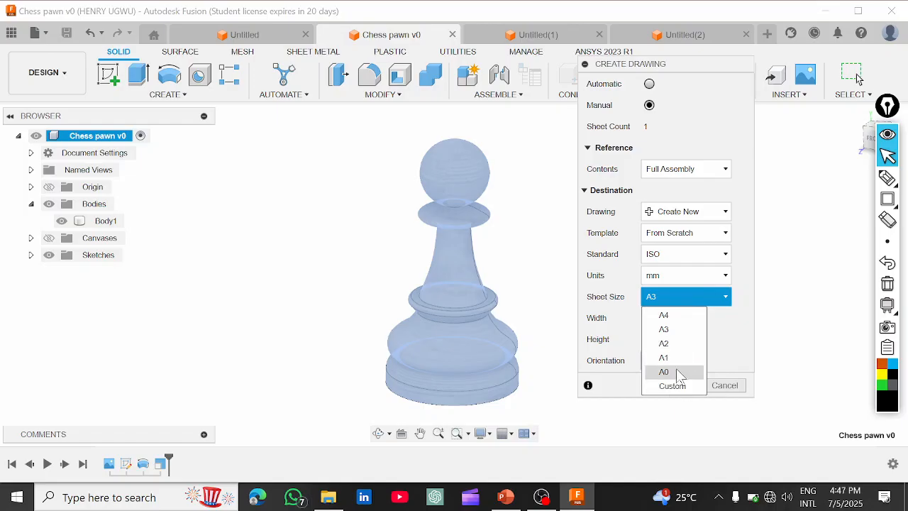
pyautogui.click(682, 319)
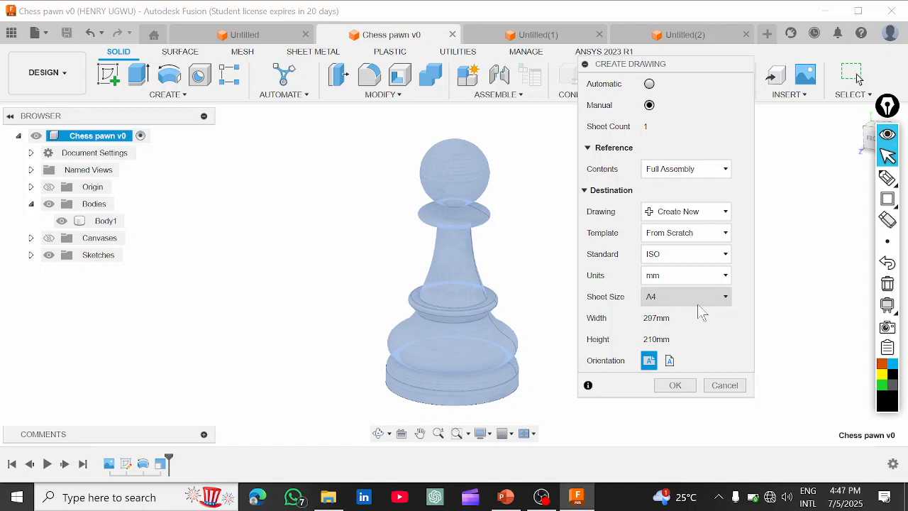
pyautogui.click(699, 298)
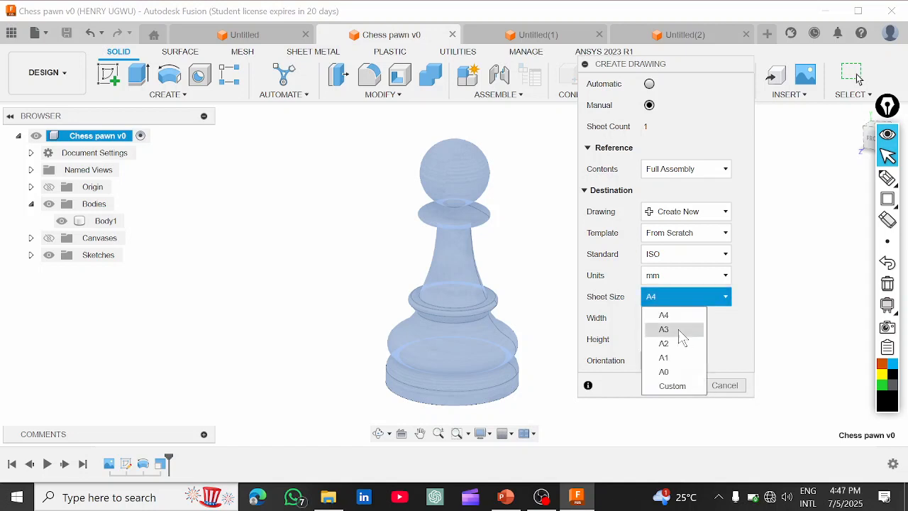
pyautogui.click(685, 329)
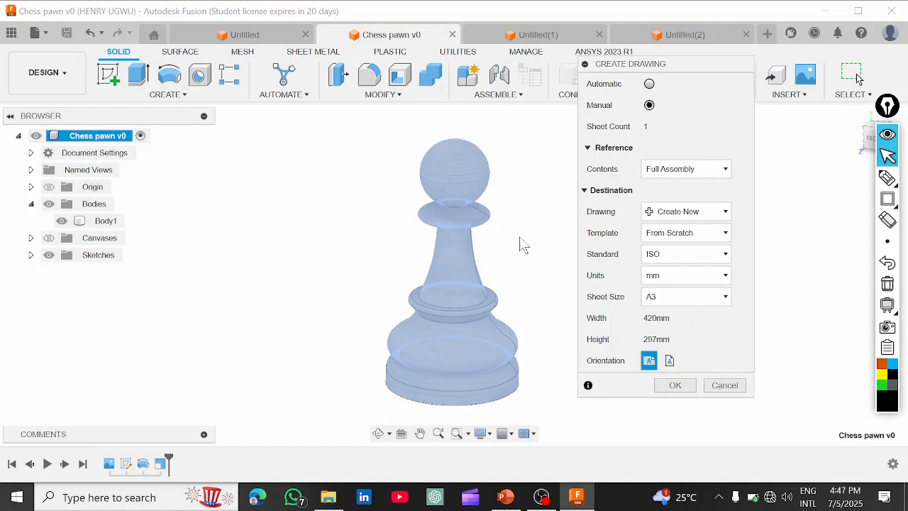
pyautogui.click(699, 305)
pyautogui.click(699, 302)
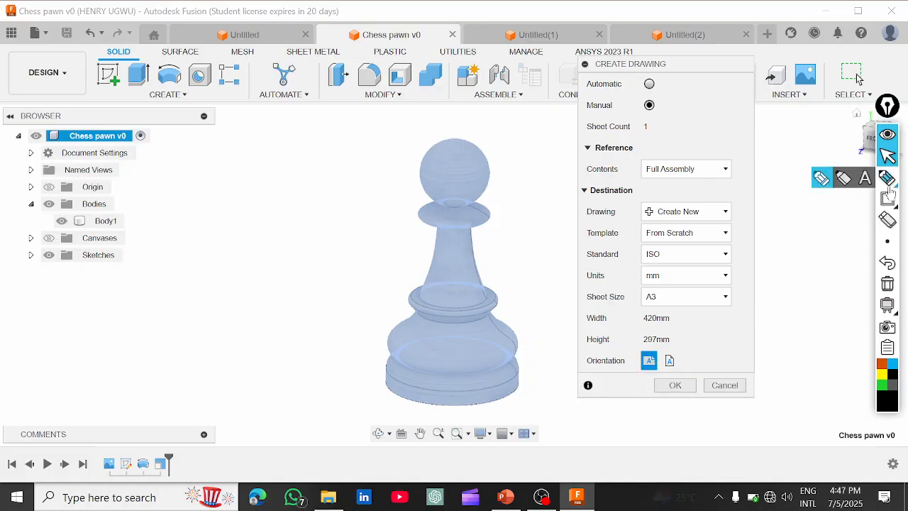
pyautogui.click(887, 199)
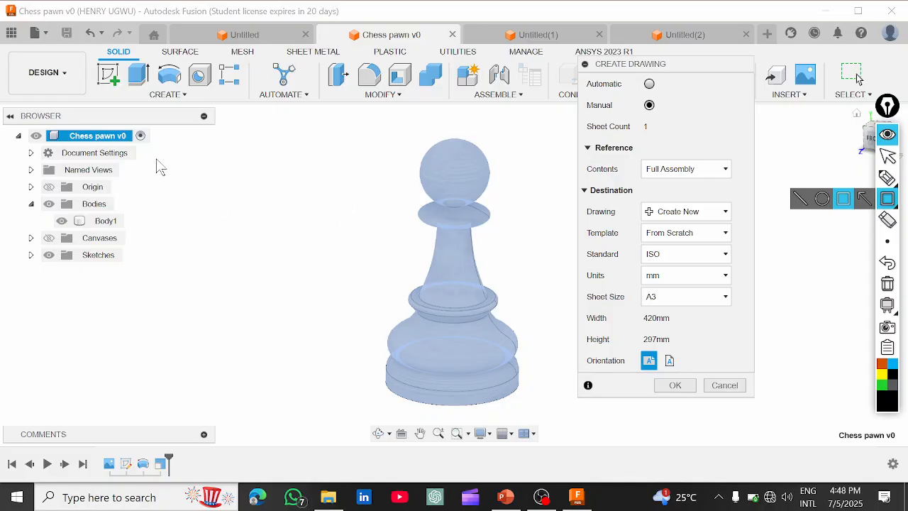
pyautogui.moveTo(154, 159); pyautogui.dragTo(303, 235)
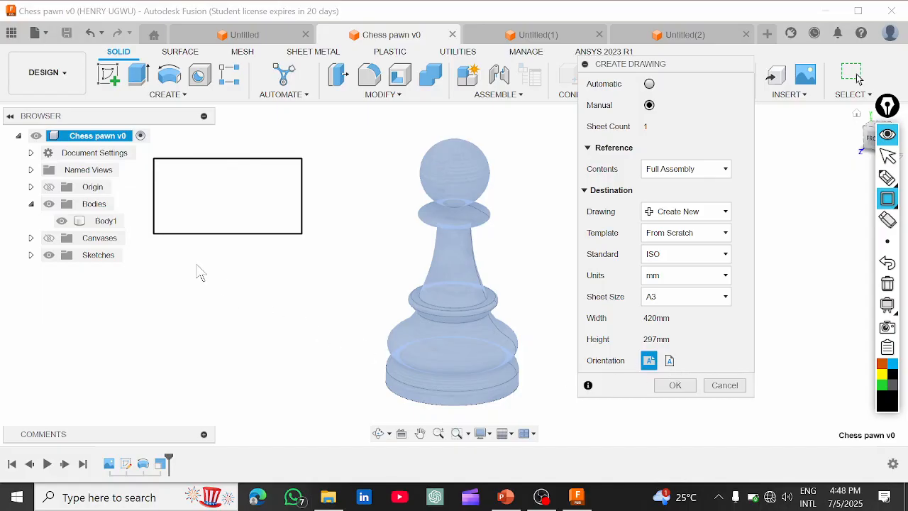
pyautogui.moveTo(198, 266); pyautogui.dragTo(279, 398)
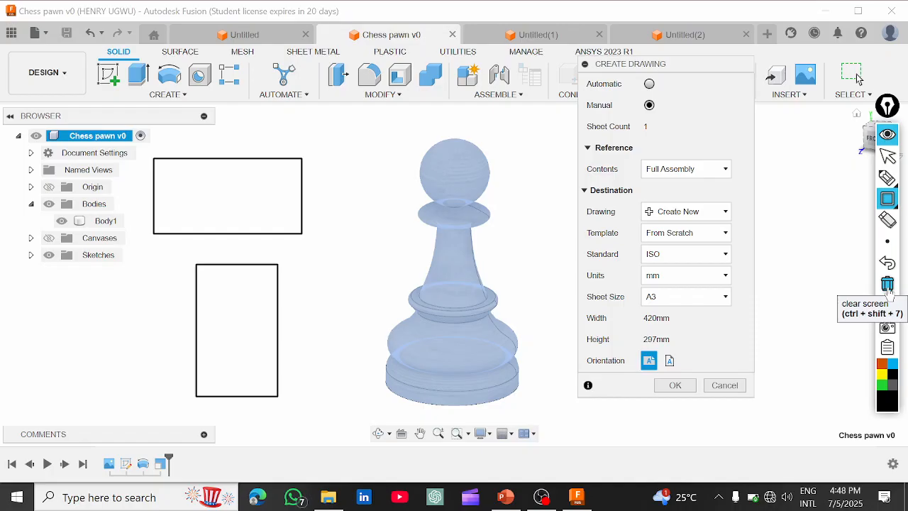
pyautogui.click(888, 285)
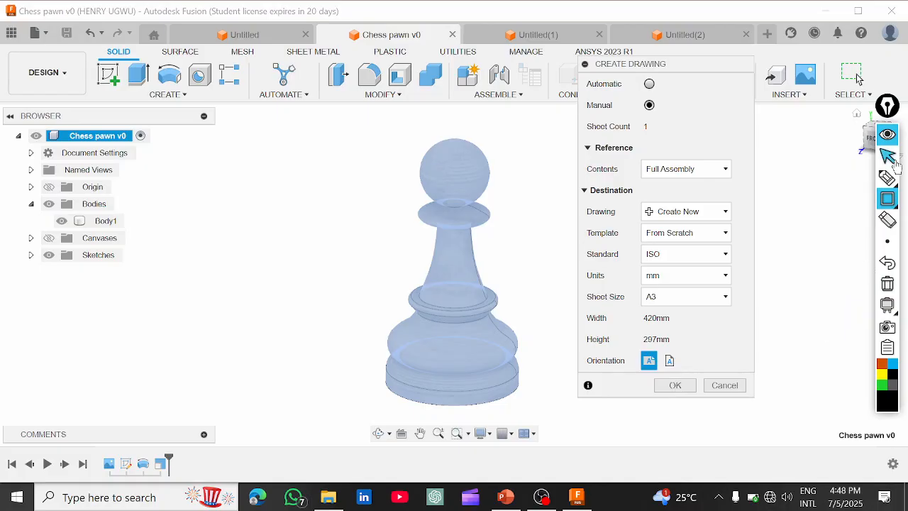
pyautogui.click(889, 157)
# Create the ISO A3 landscape drawing in mm from the full assembly and place the front base view in the sheet's upper-left area.
pyautogui.click(679, 387)
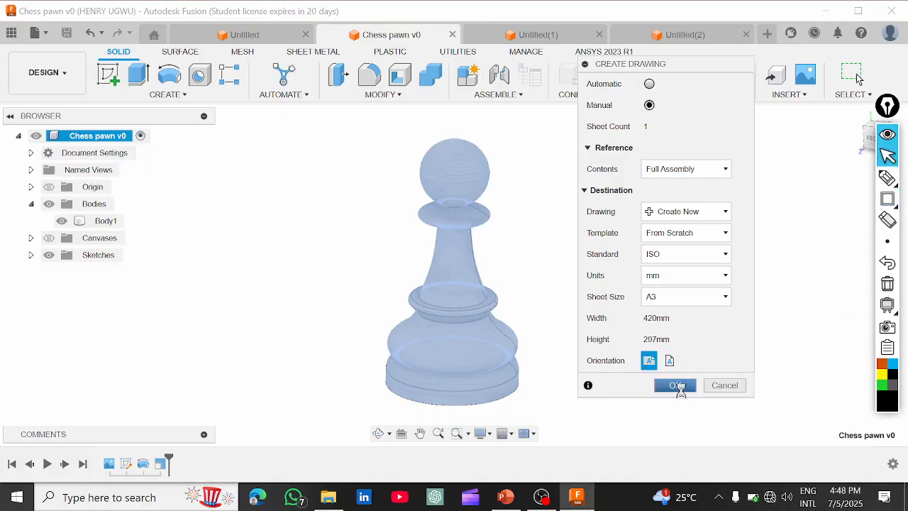
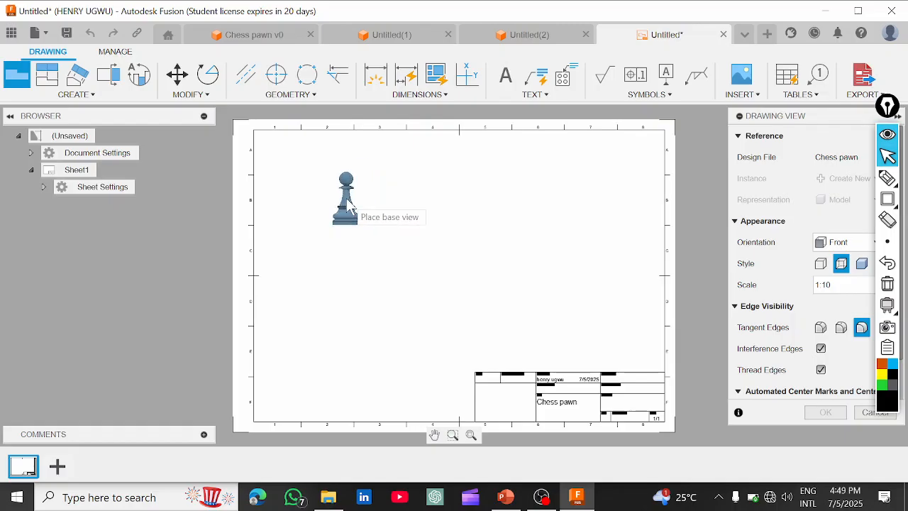
pyautogui.click(349, 205)
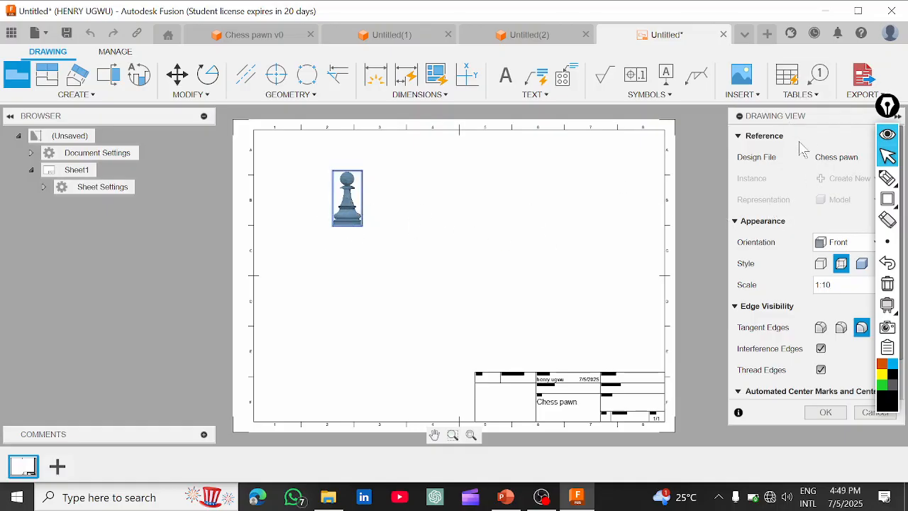
pyautogui.moveTo(808, 117); pyautogui.dragTo(747, 118)
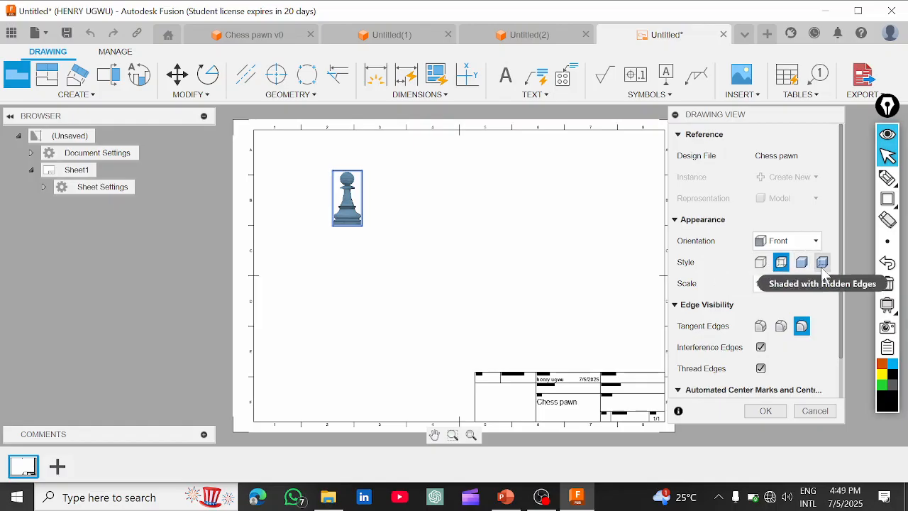
# Set the base view to the Shaded style with full-length tangent edges and improved view quality.
pyautogui.click(784, 266)
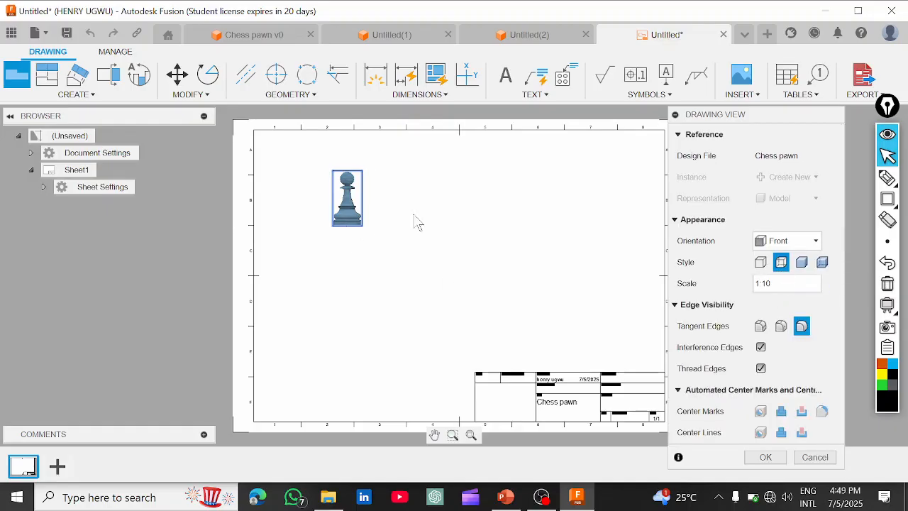
pyautogui.click(808, 267)
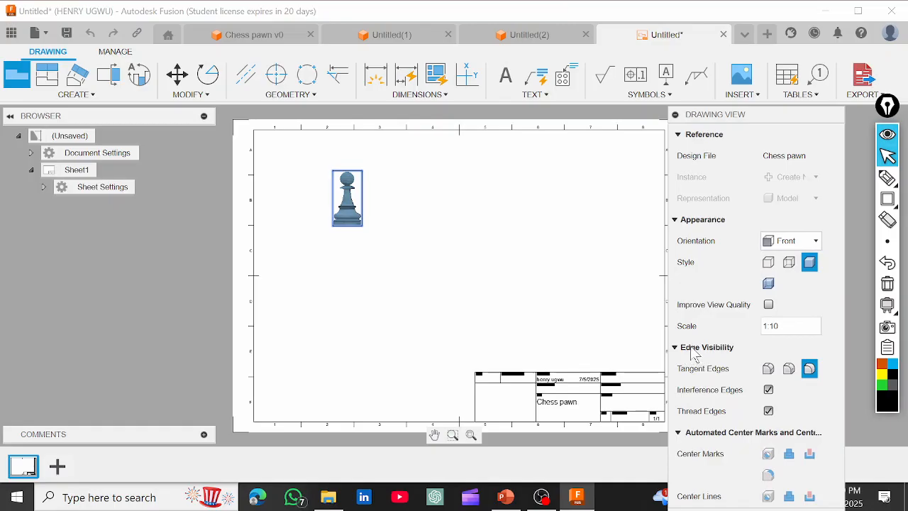
pyautogui.click(769, 370)
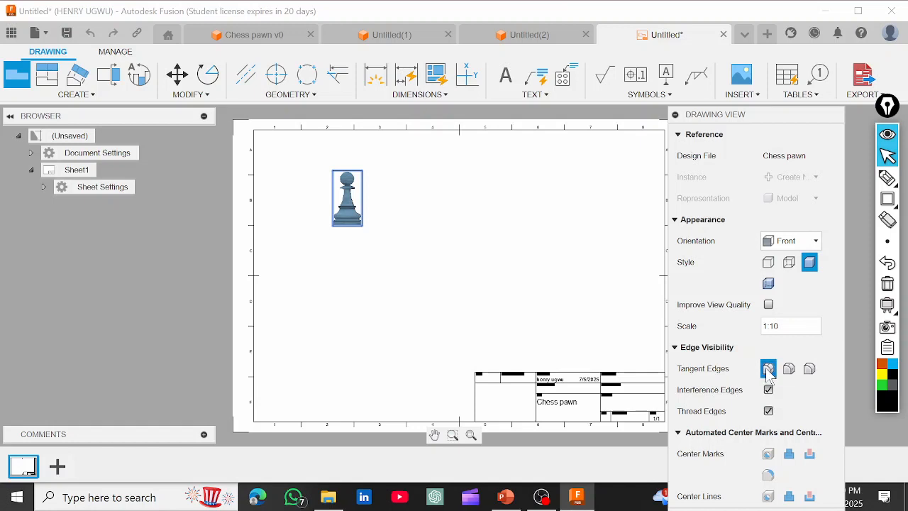
pyautogui.click(769, 306)
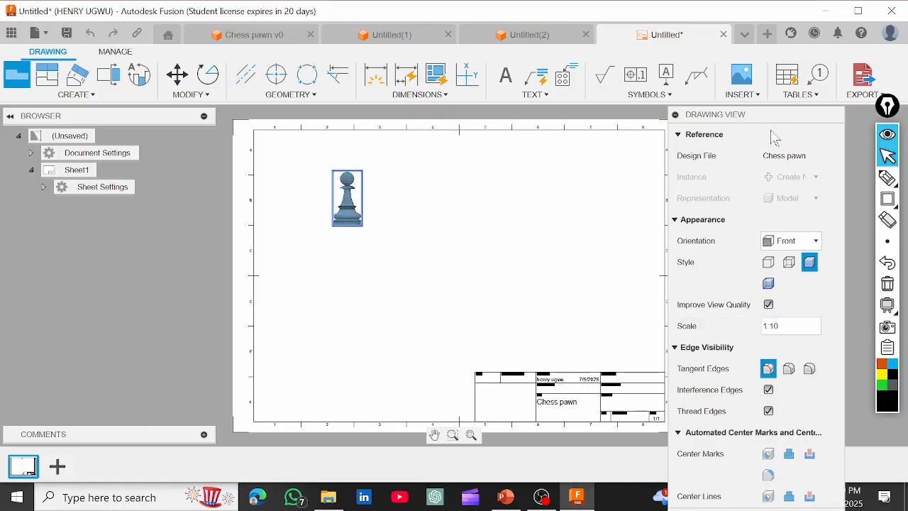
# Set the base view's scale to 1:5 and finish the drawing view.
pyautogui.moveTo(775, 117); pyautogui.dragTo(767, 42)
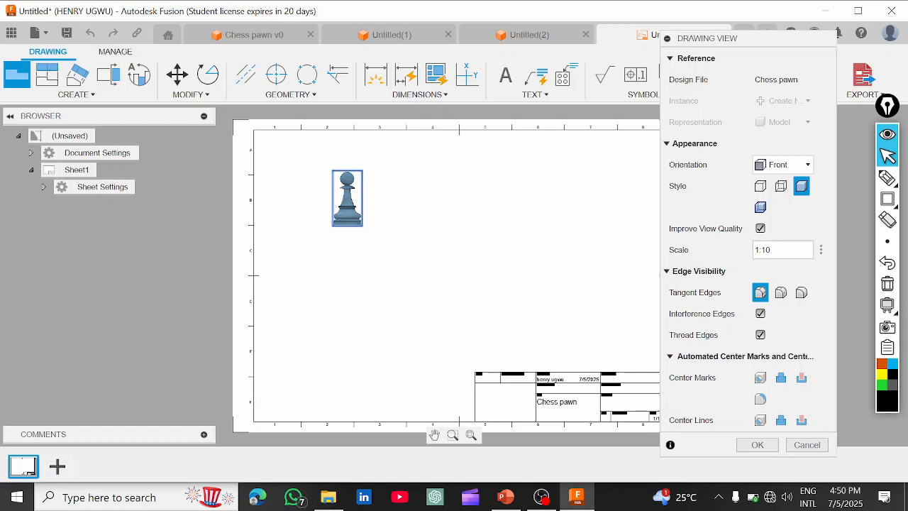
pyautogui.click(770, 250)
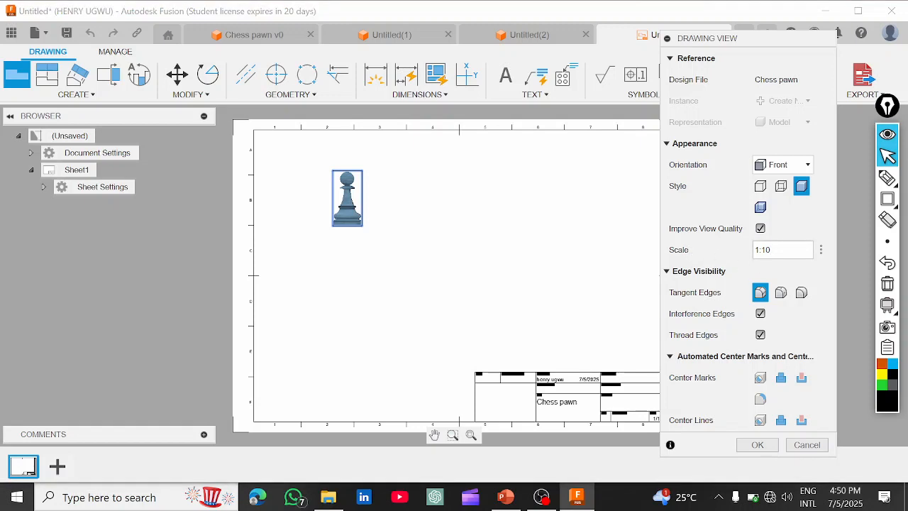
pyautogui.click(822, 250)
pyautogui.click(808, 268)
pyautogui.click(821, 251)
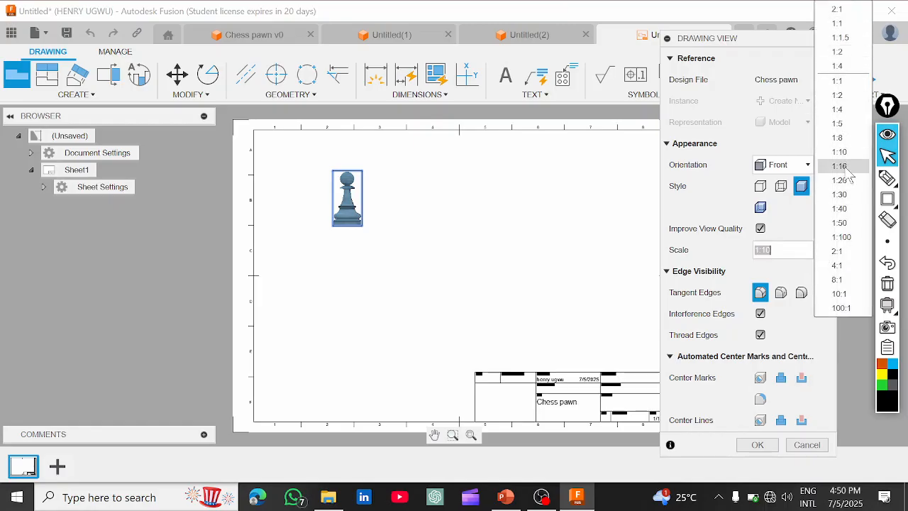
pyautogui.click(842, 138)
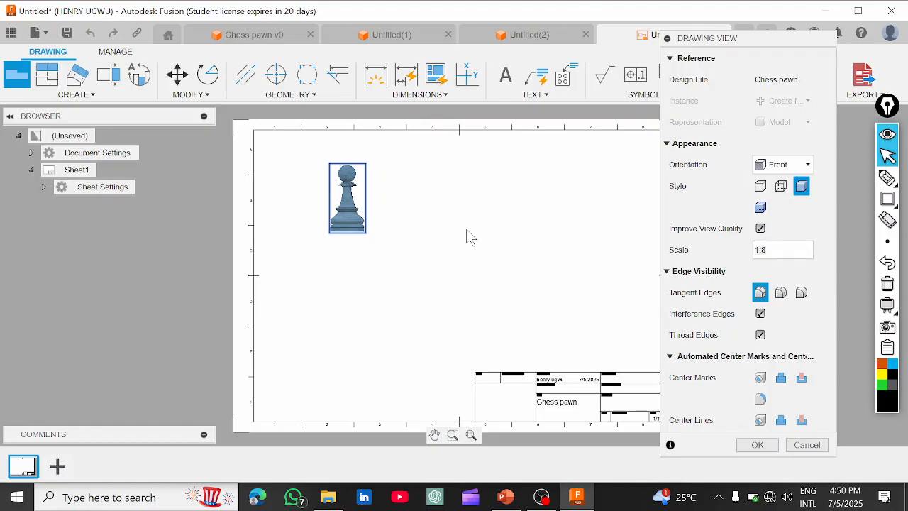
pyautogui.click(821, 252)
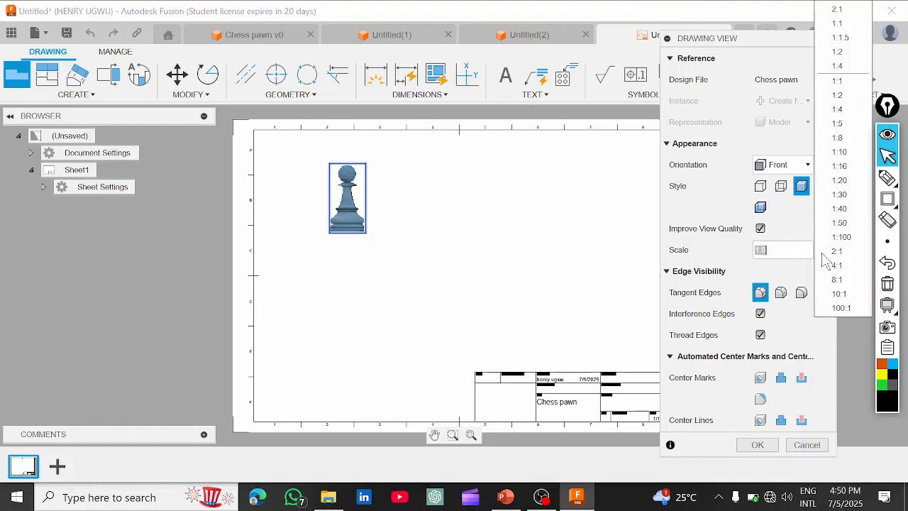
pyautogui.click(839, 124)
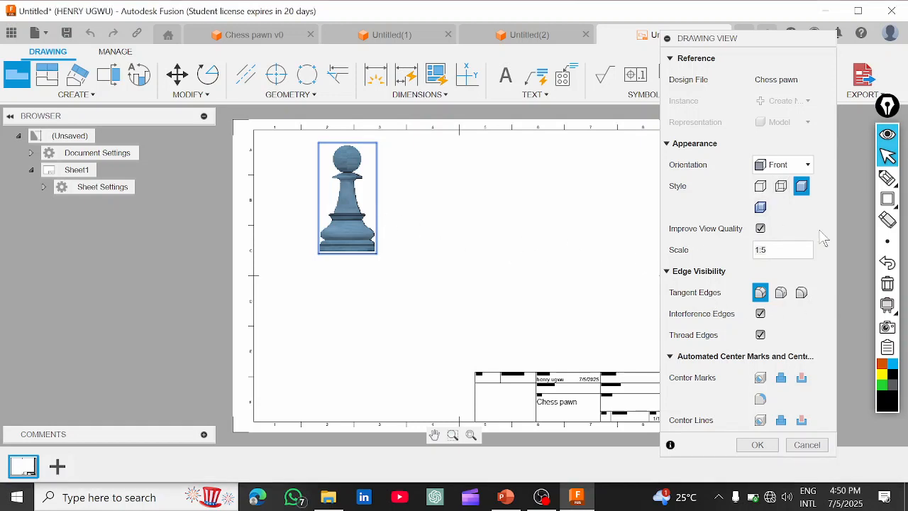
pyautogui.click(756, 445)
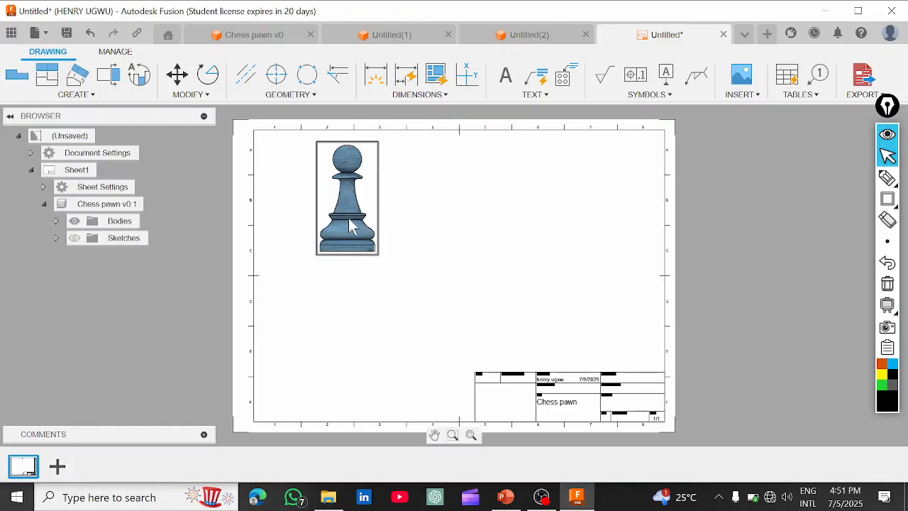
# Move the front view slightly down and to the left within the sheet's upper-left area.
pyautogui.moveTo(350, 217); pyautogui.dragTo(323, 206)
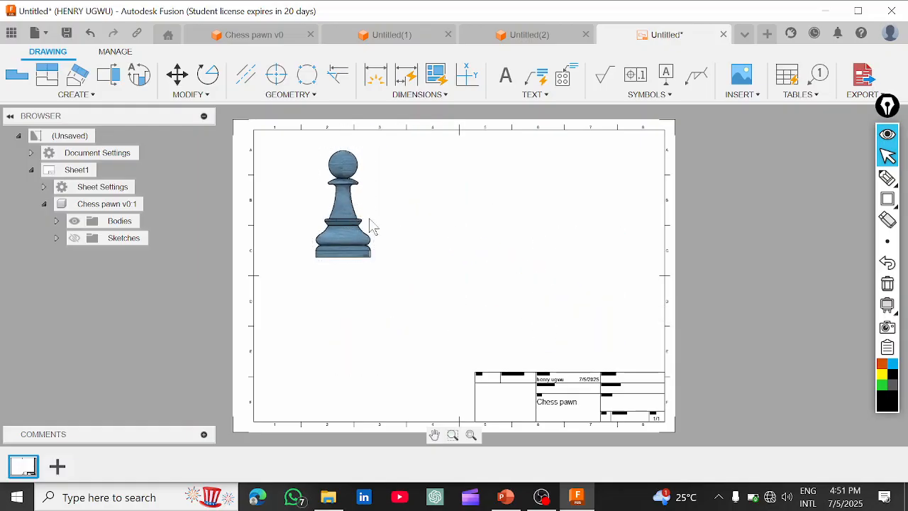
pyautogui.scroll(1, 359, 231)
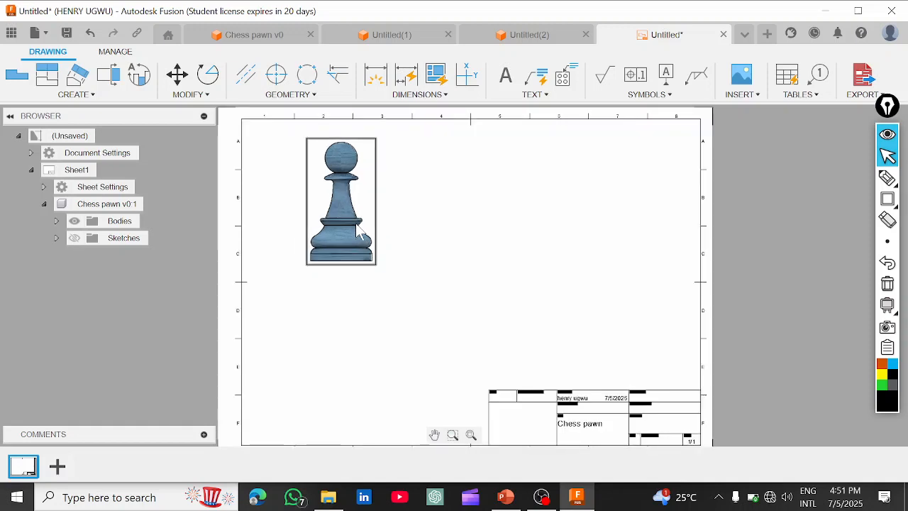
pyautogui.scroll(-1, 358, 231)
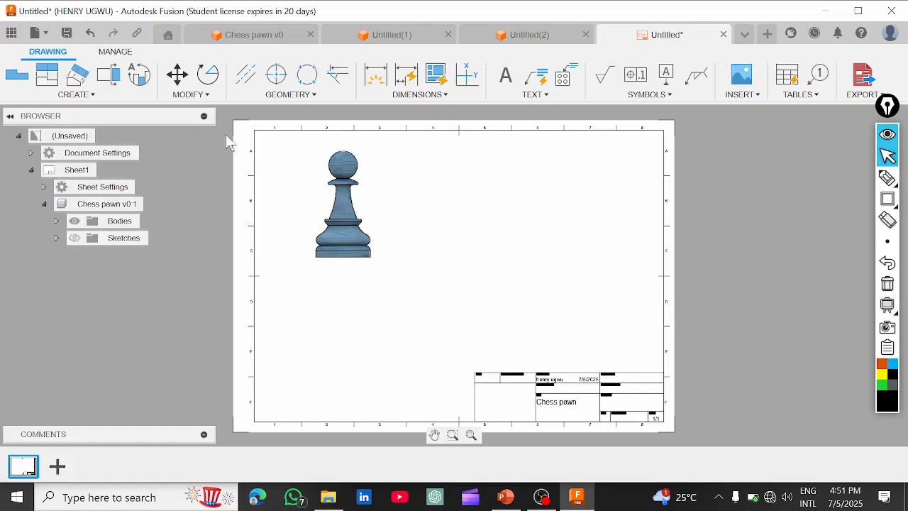
# Start a projected view from the front view and place the top view directly below it.
pyautogui.click(78, 94)
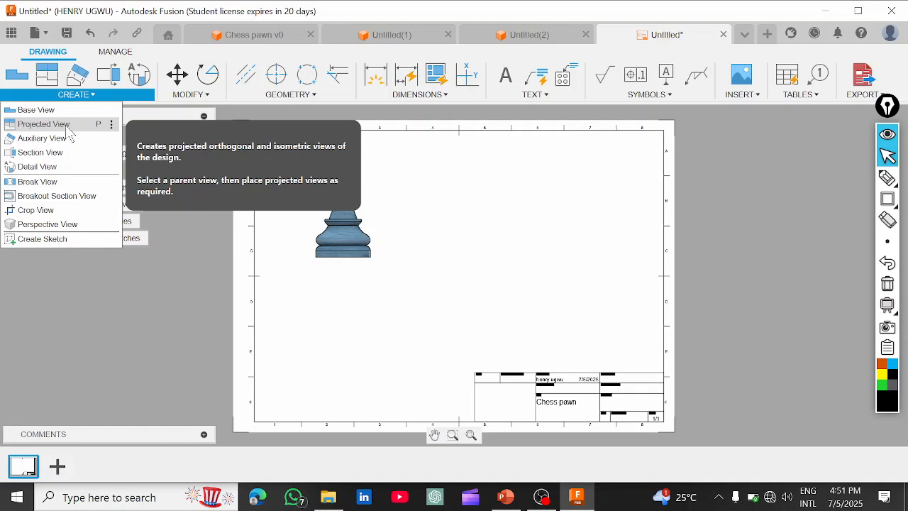
pyautogui.click(66, 127)
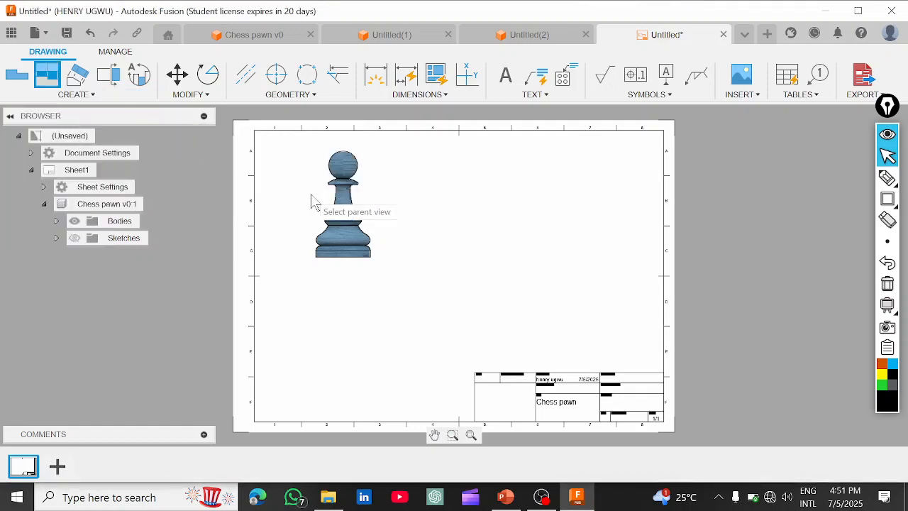
pyautogui.click(350, 241)
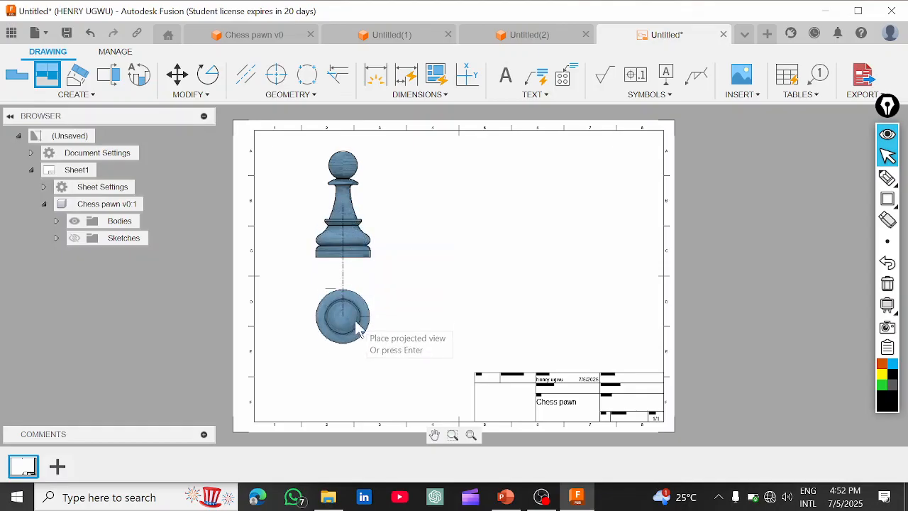
pyautogui.click(364, 360)
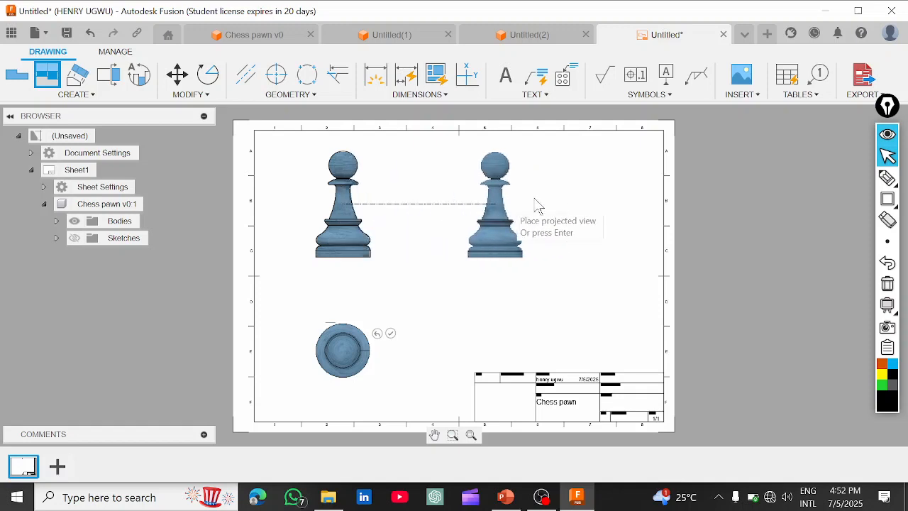
pyautogui.click(573, 197)
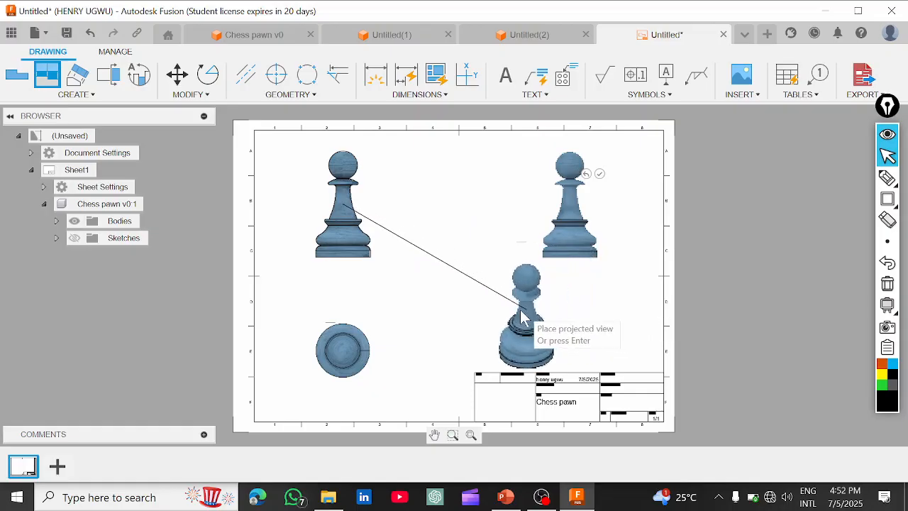
pyautogui.click(573, 328)
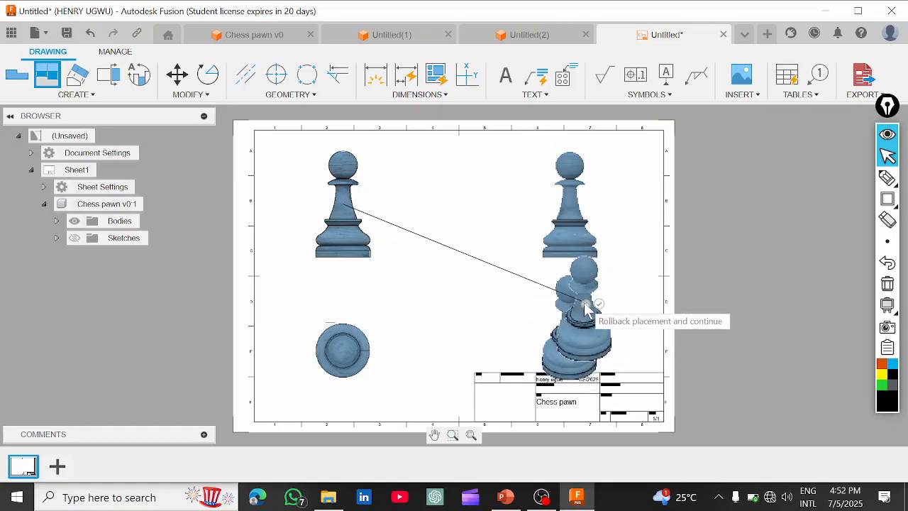
pyautogui.click(586, 305)
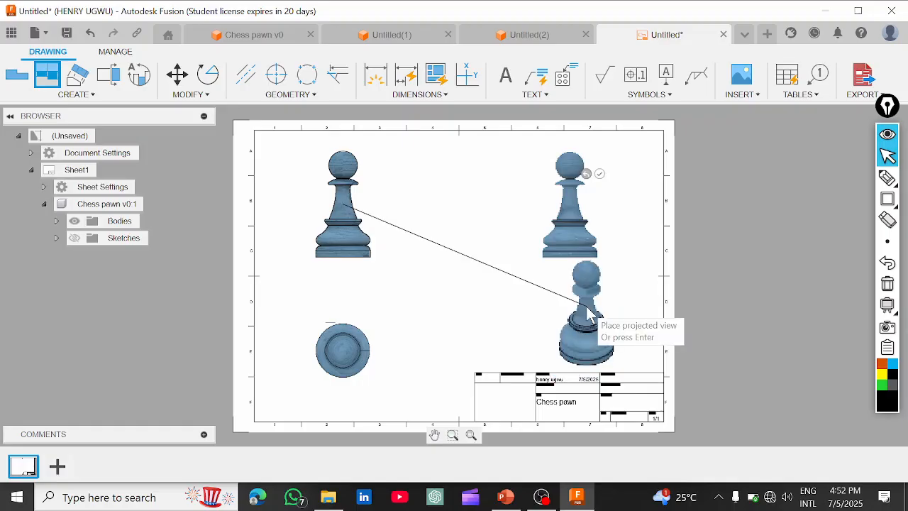
pyautogui.click(586, 174)
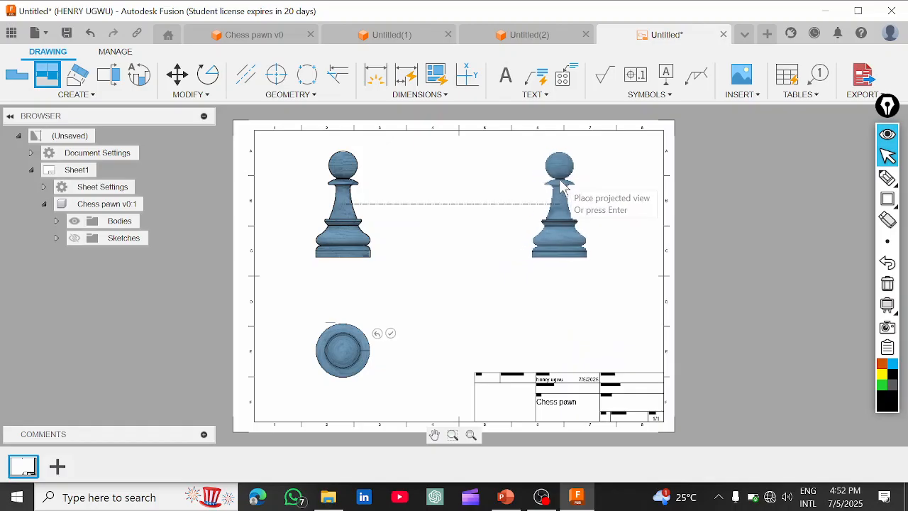
# Place the projected side view level with the front view and an isometric view below it, above the title block, and finish the projection.
pyautogui.click(561, 186)
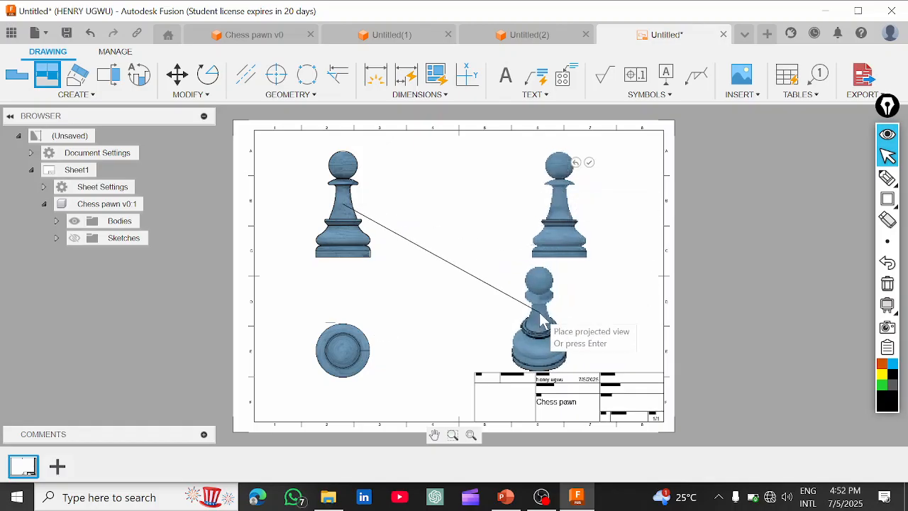
pyautogui.click(547, 318)
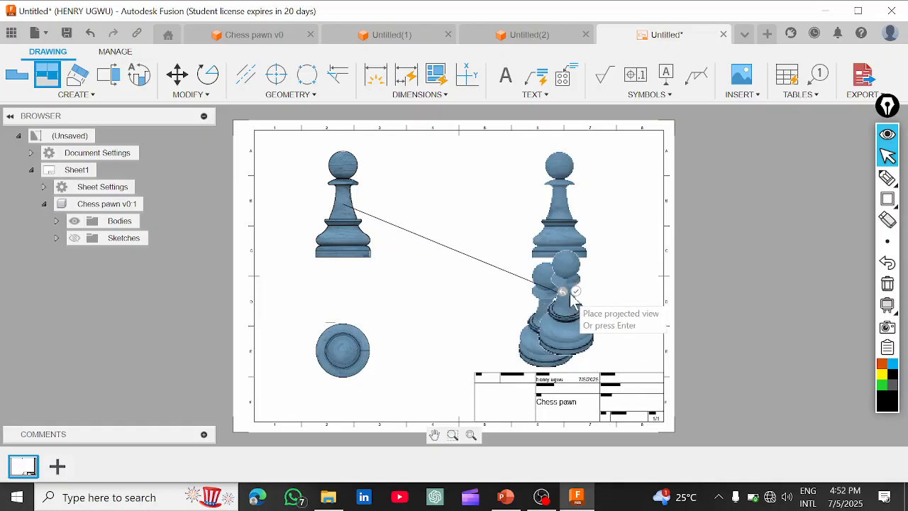
pyautogui.click(576, 292)
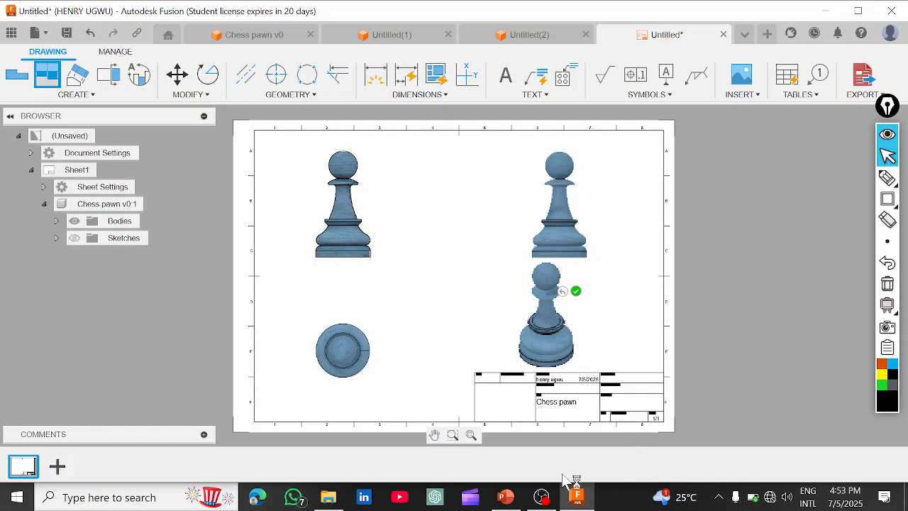
# Move the projected side view horizontally so it lines up directly above the isometric view.
pyautogui.moveTo(540, 505)
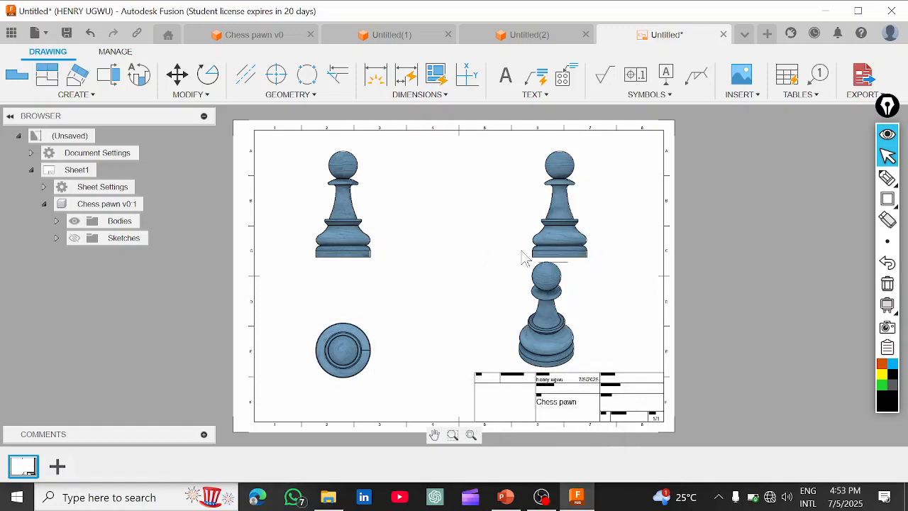
pyautogui.click(555, 204)
pyautogui.click(543, 197)
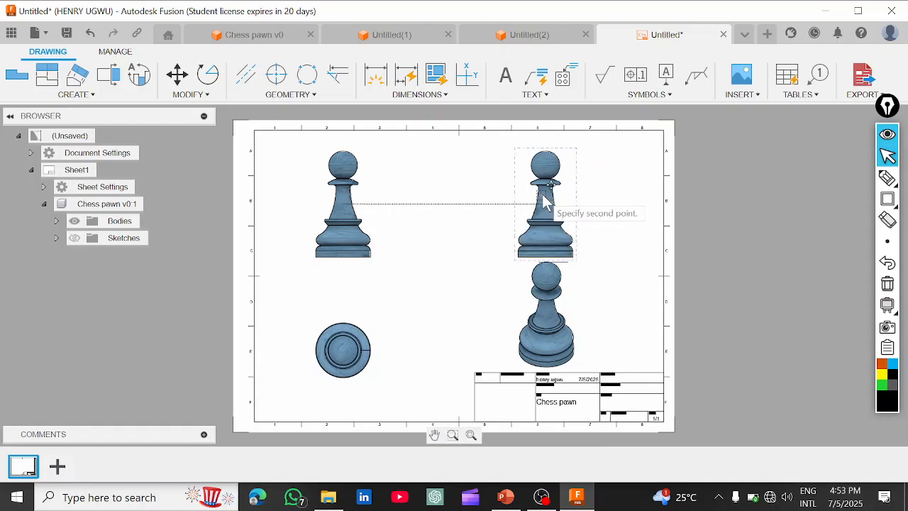
pyautogui.click(531, 204)
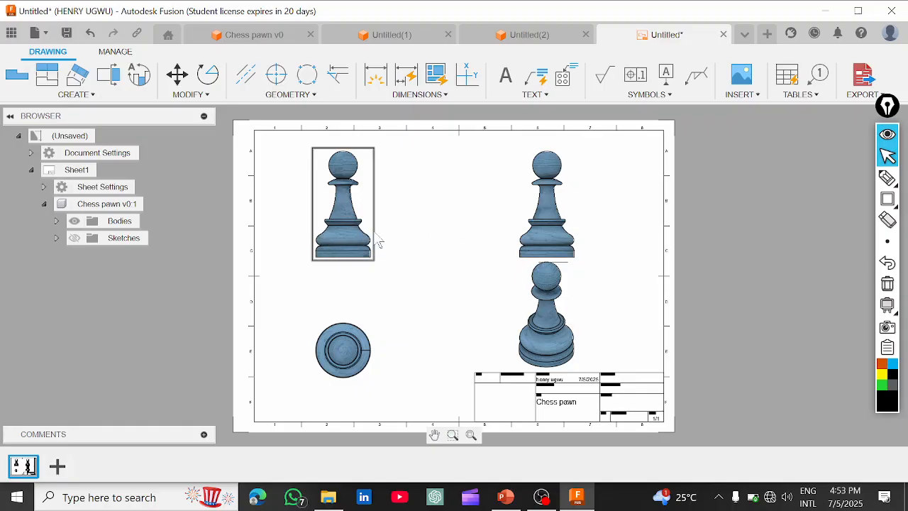
# Set the side view's style to Visible Edges and finish editing that view.
pyautogui.doubleClick(554, 229)
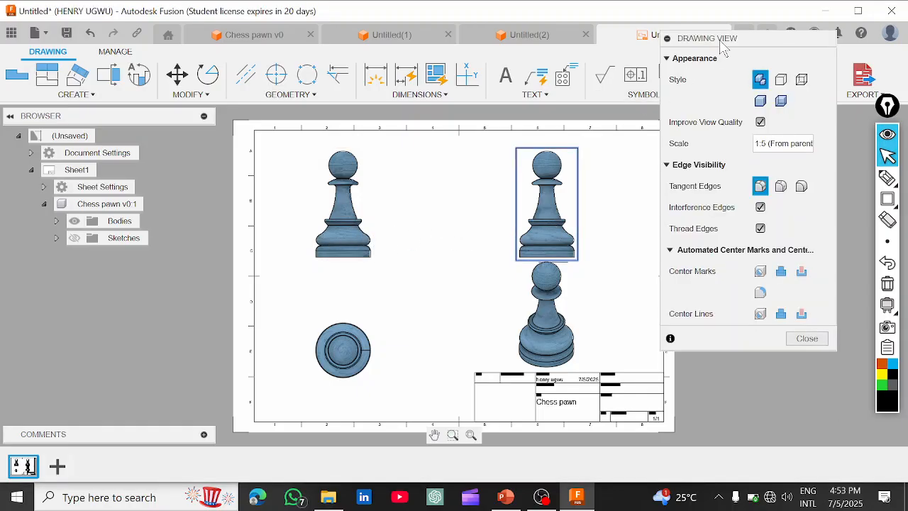
pyautogui.moveTo(707, 41); pyautogui.dragTo(699, 86)
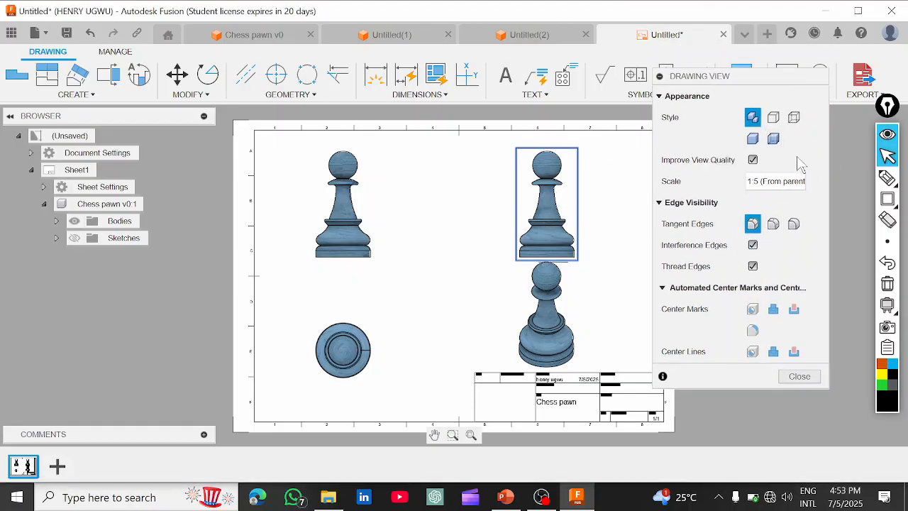
pyautogui.click(775, 119)
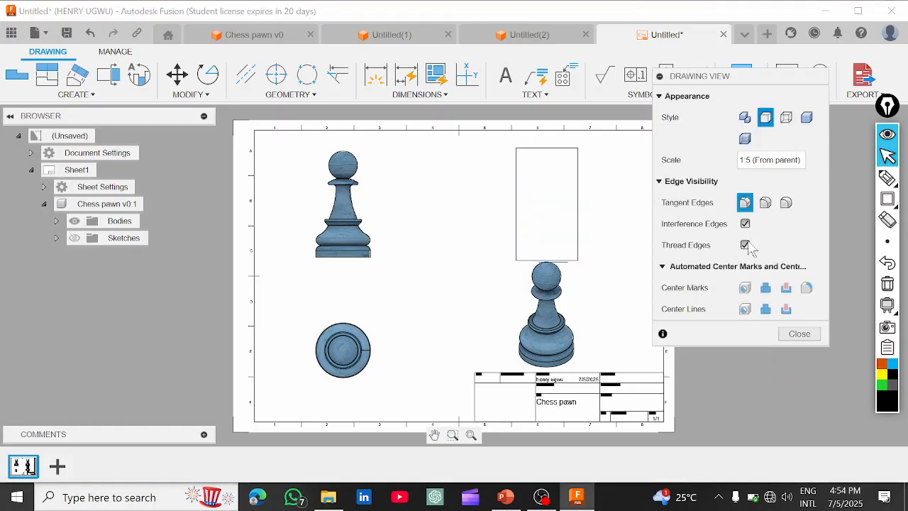
pyautogui.click(797, 334)
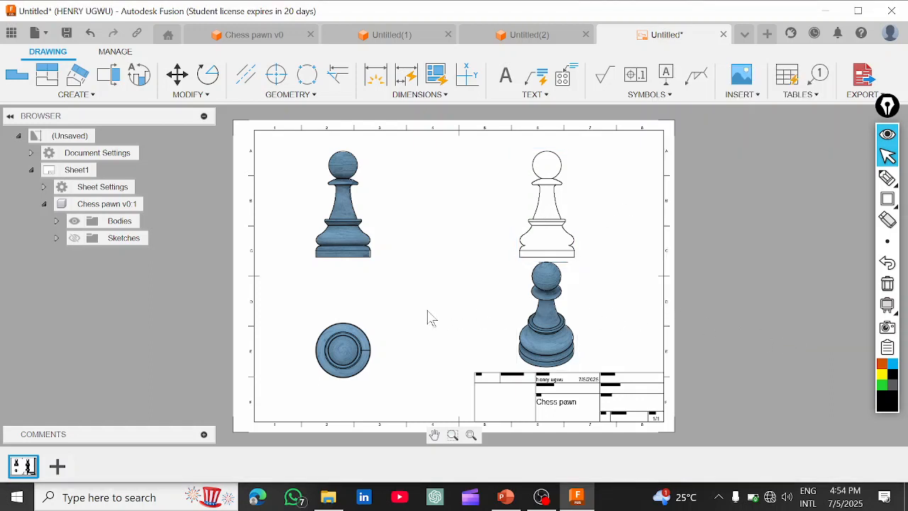
# Set the top view's style to Visible Edges and finish editing that view.
pyautogui.click(345, 349)
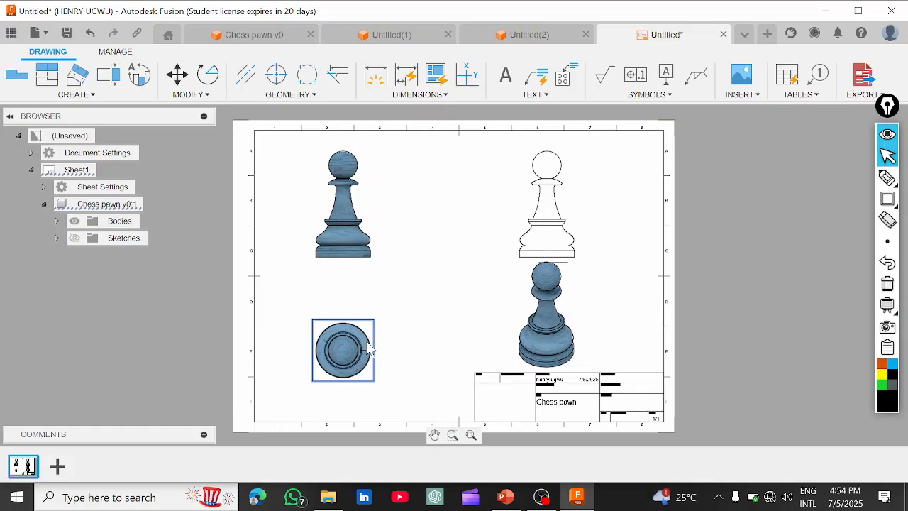
pyautogui.doubleClick(366, 350)
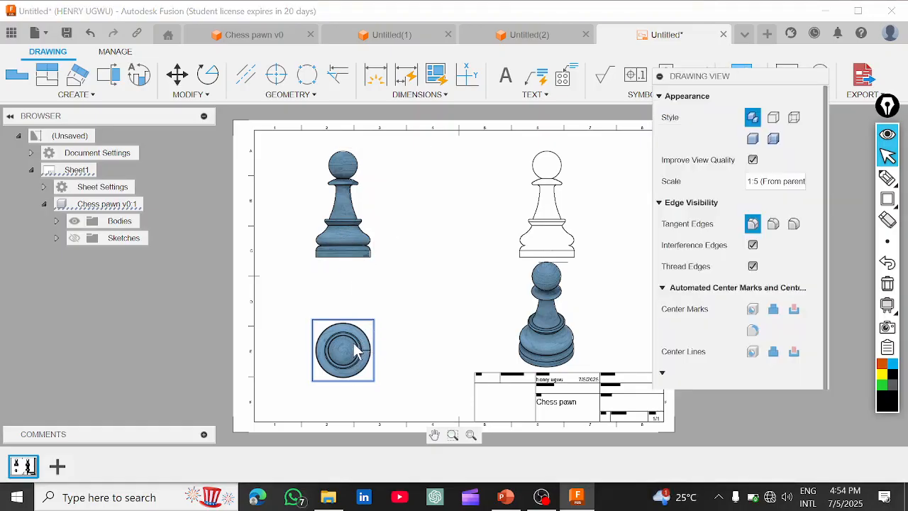
pyautogui.click(773, 117)
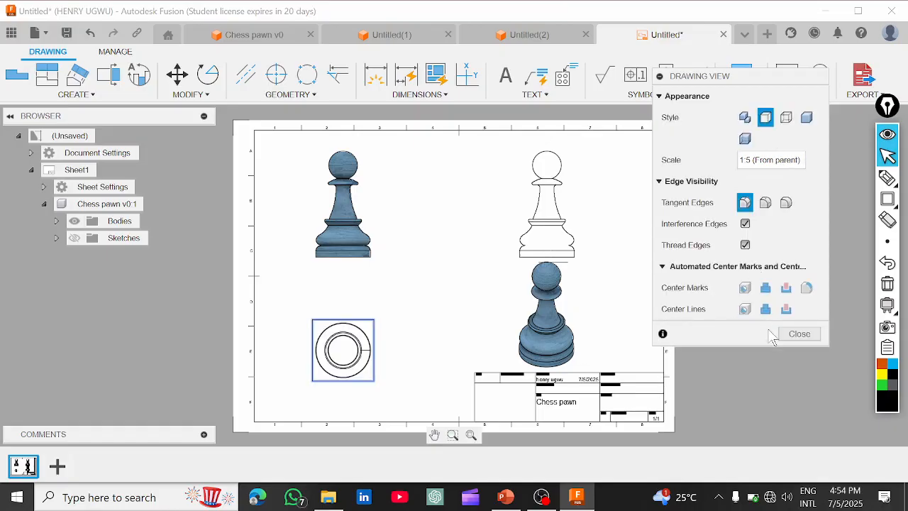
pyautogui.click(788, 333)
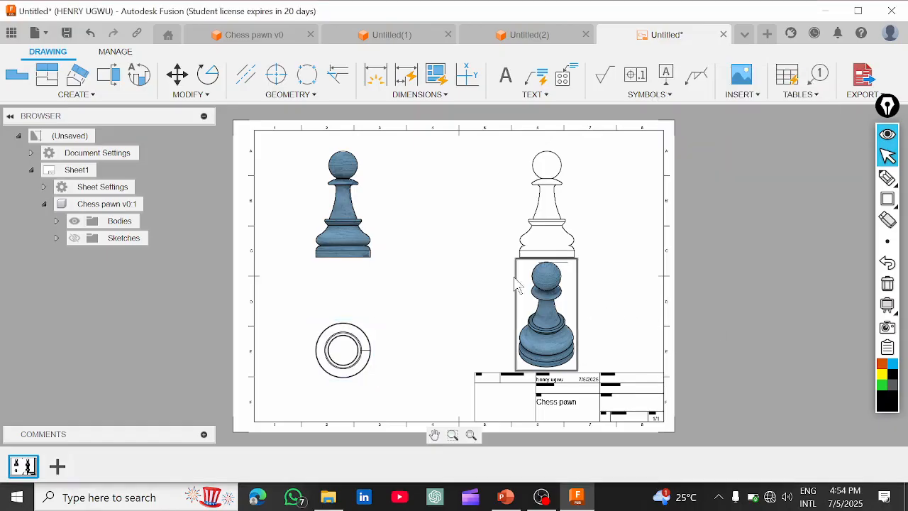
# Set the front base view's style to Visible Edges and finish editing that view.
pyautogui.doubleClick(345, 193)
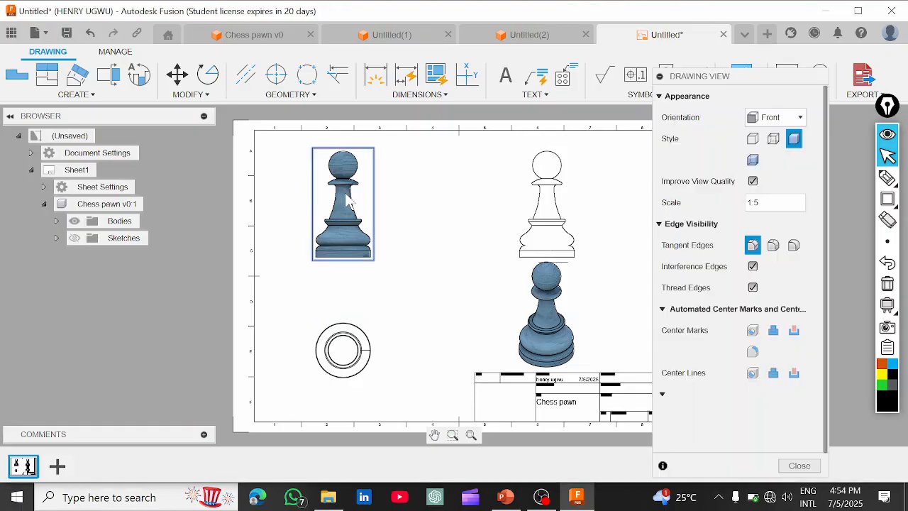
pyautogui.click(753, 138)
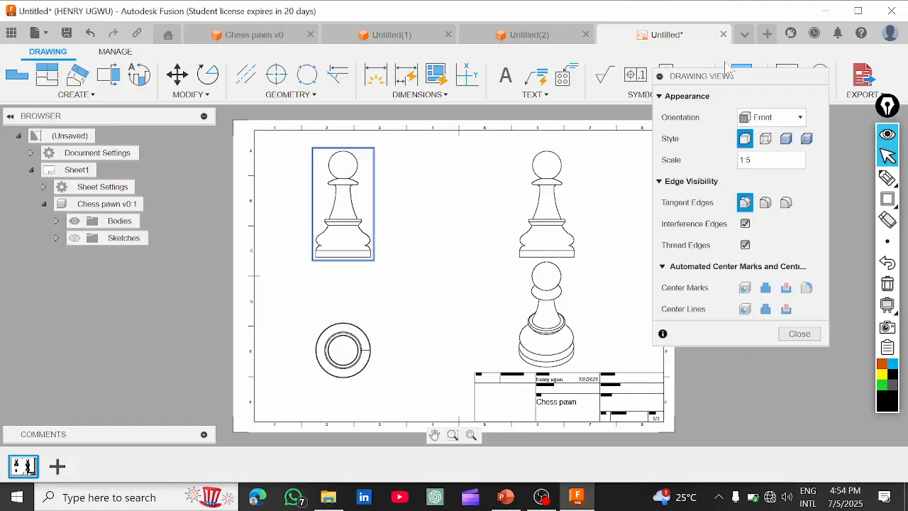
pyautogui.moveTo(739, 83); pyautogui.dragTo(746, 64)
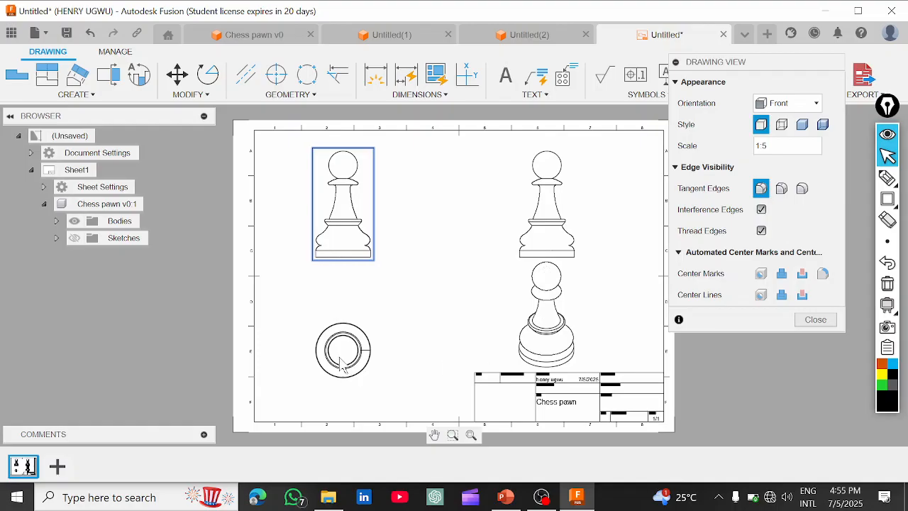
pyautogui.click(828, 319)
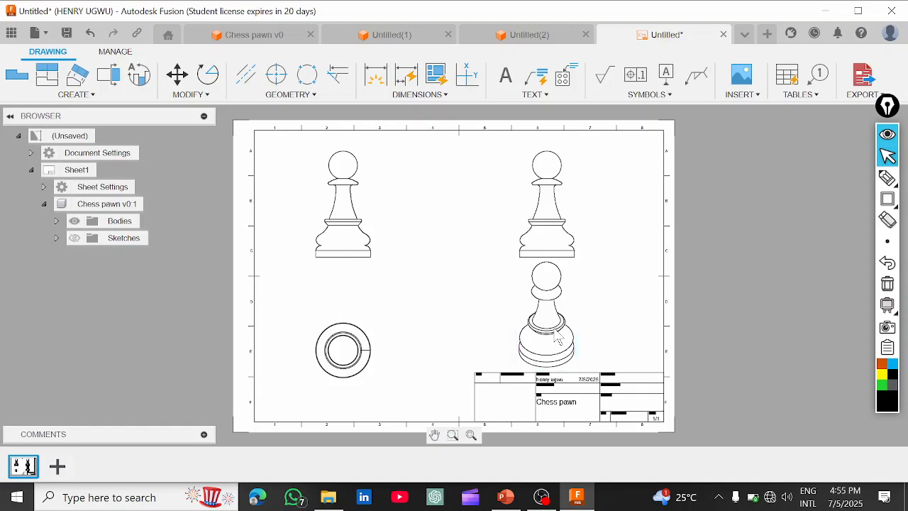
# Set the isometric view's style to Shaded and finish editing that view.
pyautogui.doubleClick(554, 326)
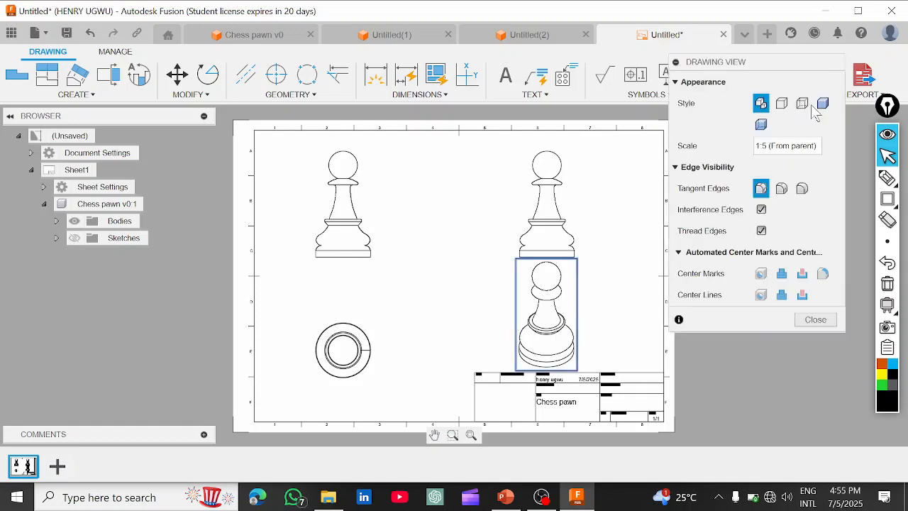
pyautogui.click(822, 105)
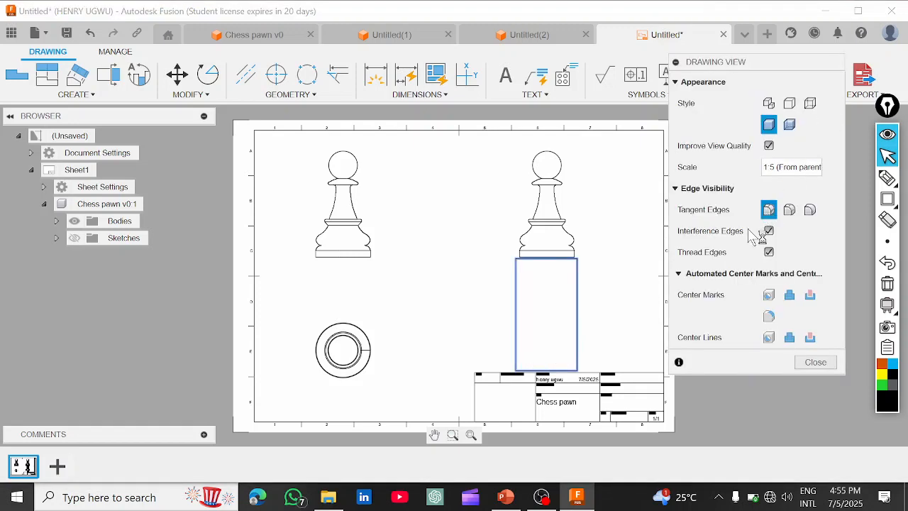
pyautogui.click(818, 363)
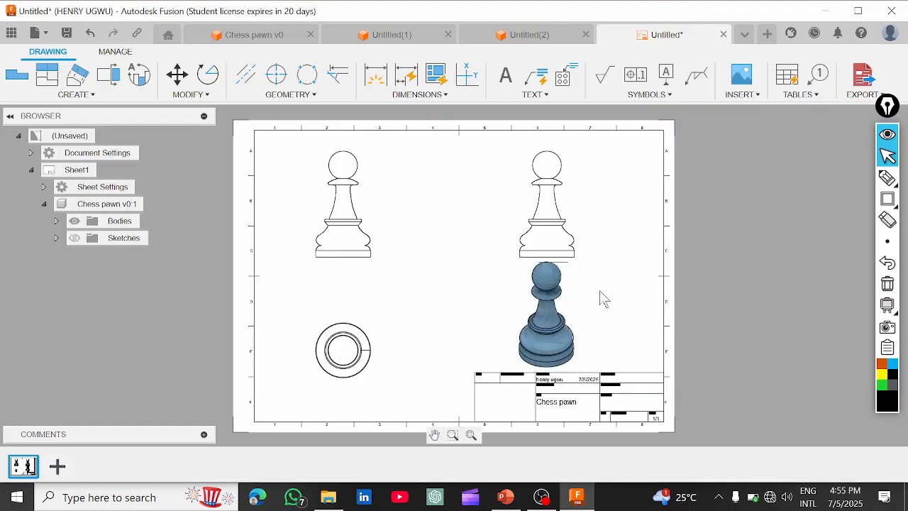
# Delete the isometric, side and top views, leaving only the front view on the sheet.
pyautogui.scroll(2, 497, 320)
pyautogui.scroll(-3, 501, 318)
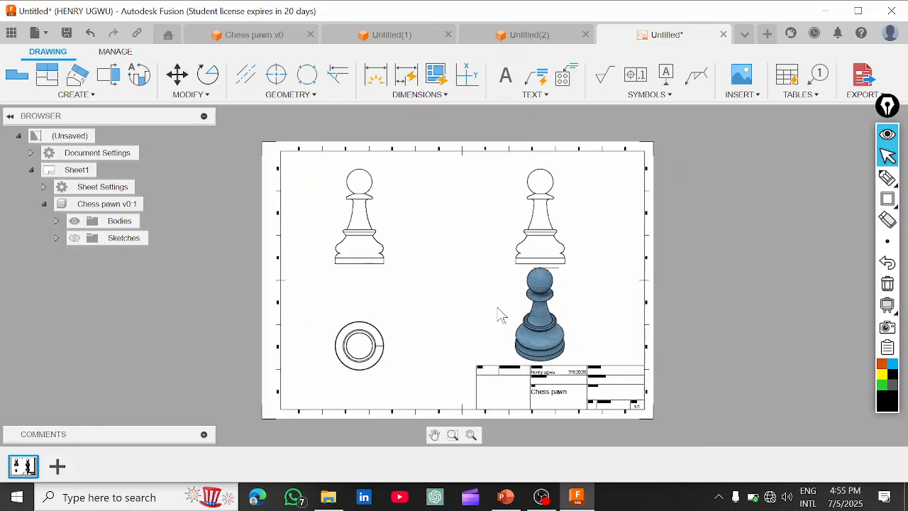
pyautogui.scroll(2, 501, 315)
pyautogui.scroll(-2, 501, 314)
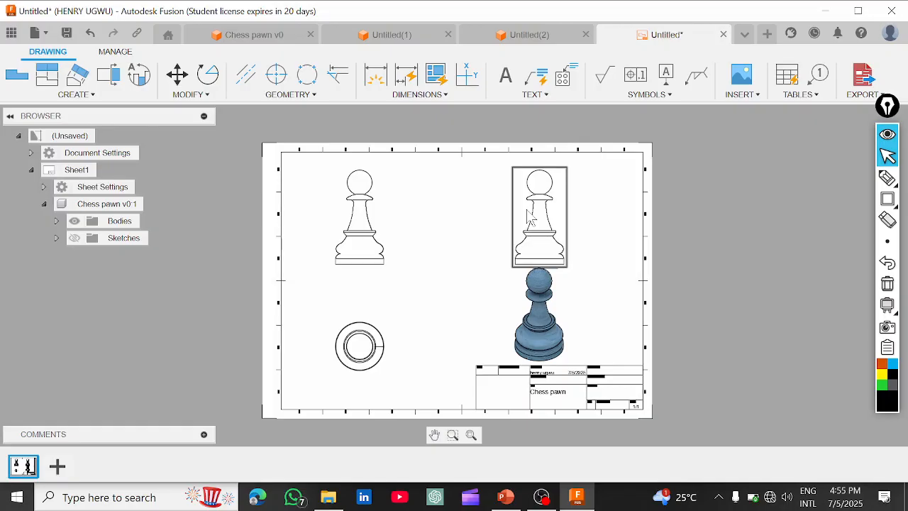
pyautogui.click(552, 321)
pyautogui.press('Delete')
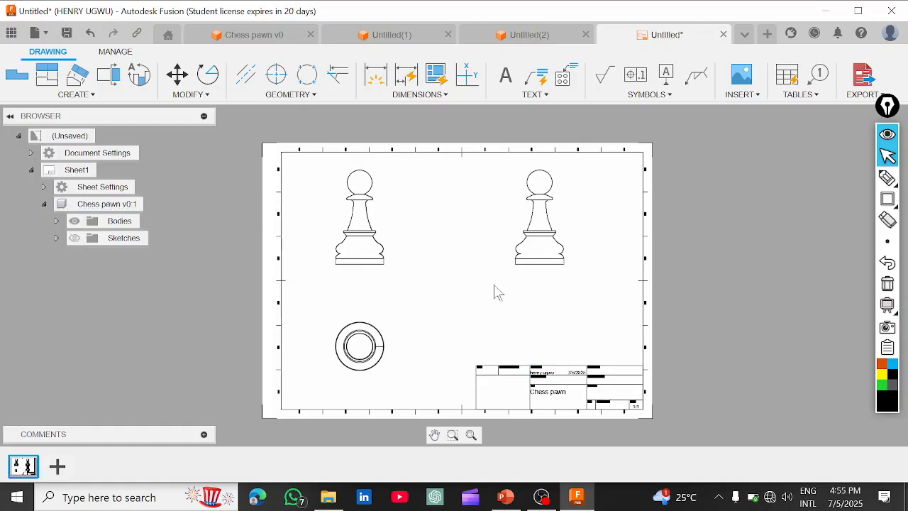
pyautogui.click(543, 267)
pyautogui.press('Delete')
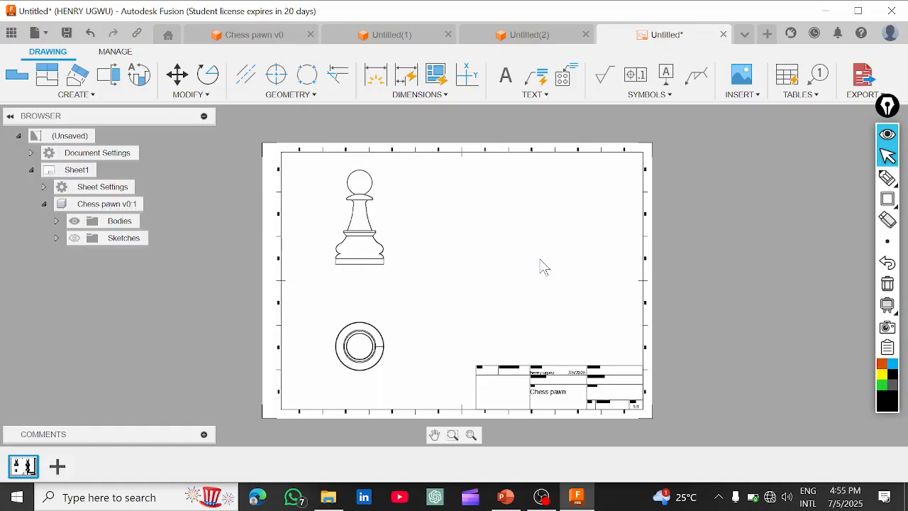
pyautogui.click(368, 358)
pyautogui.press('Delete')
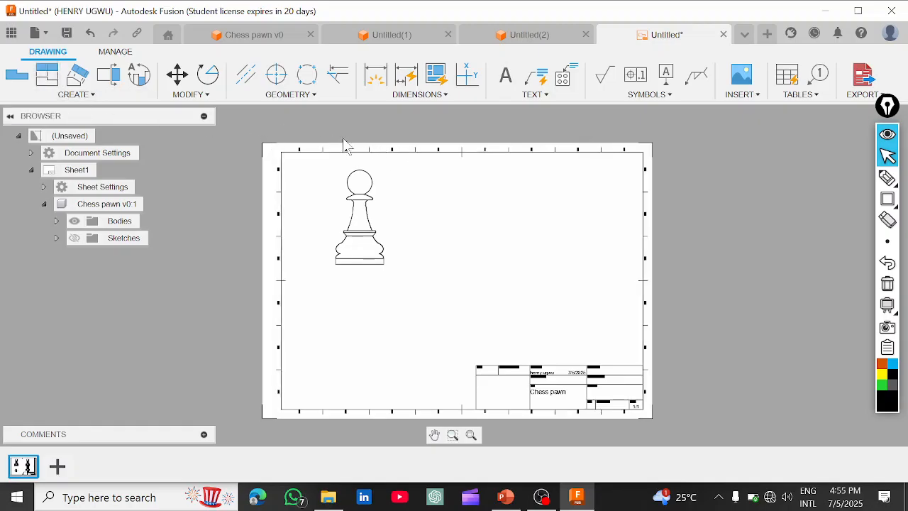
# Start a new base view of the chess pawn and place it in the sheet's upper-right area, level with the front view.
pyautogui.click(87, 94)
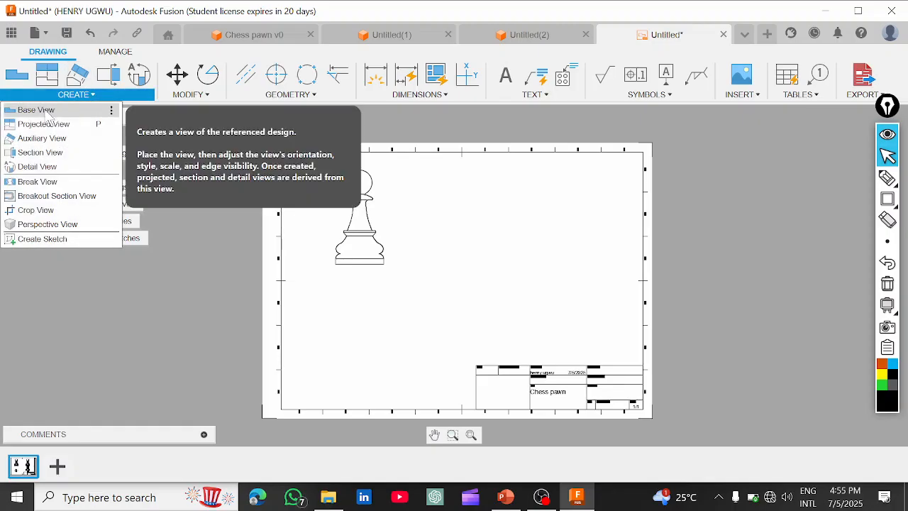
pyautogui.click(60, 111)
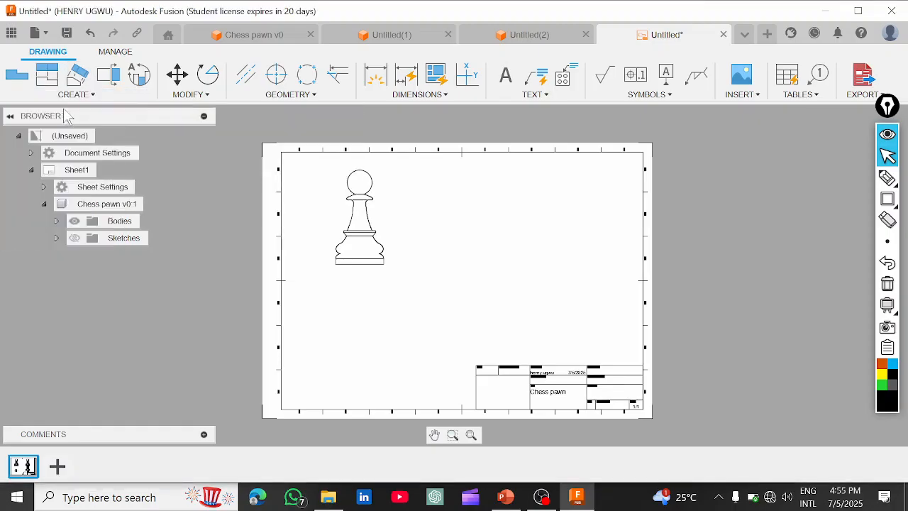
pyautogui.click(690, 206)
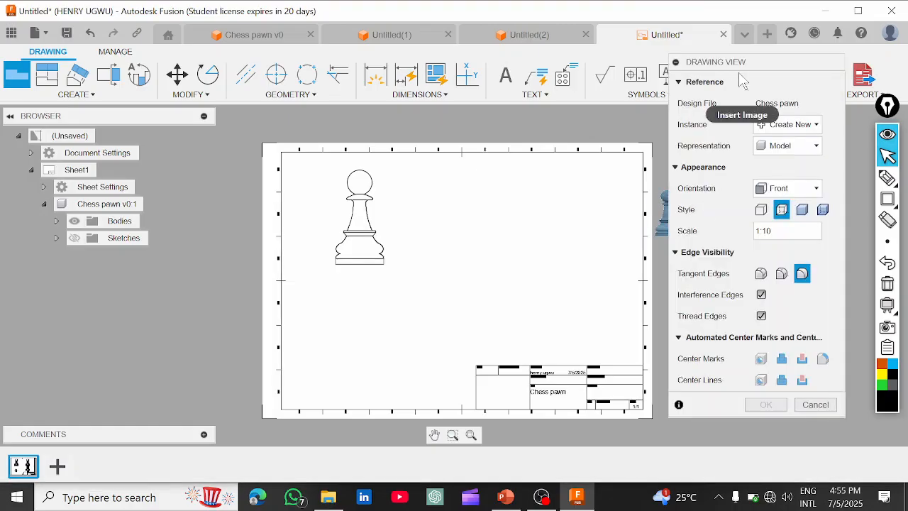
pyautogui.moveTo(759, 68); pyautogui.dragTo(792, 75)
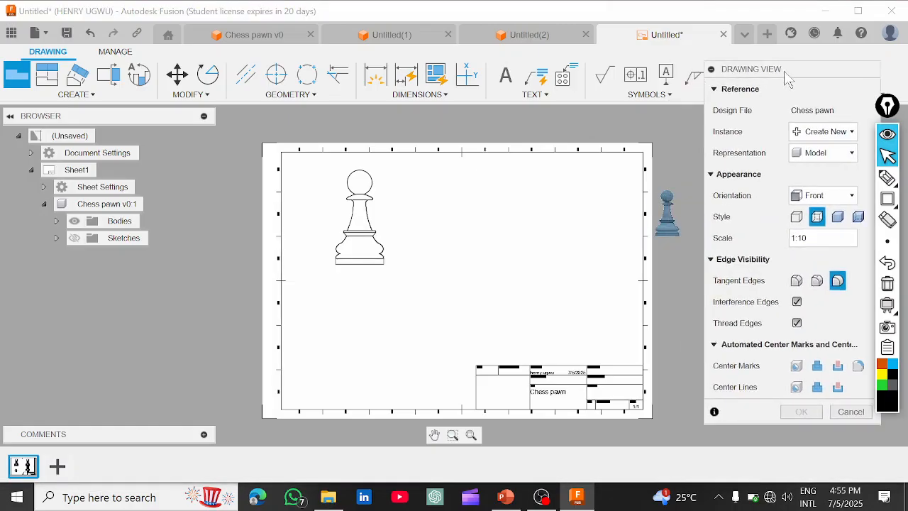
pyautogui.click(557, 226)
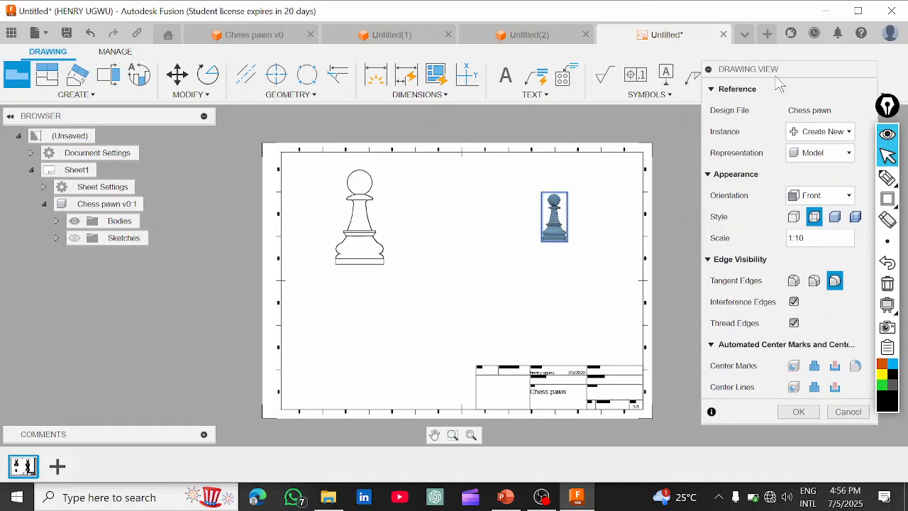
# Set the new base view's scale to 1:5 and its orientation to Right.
pyautogui.moveTo(767, 75); pyautogui.dragTo(730, 51)
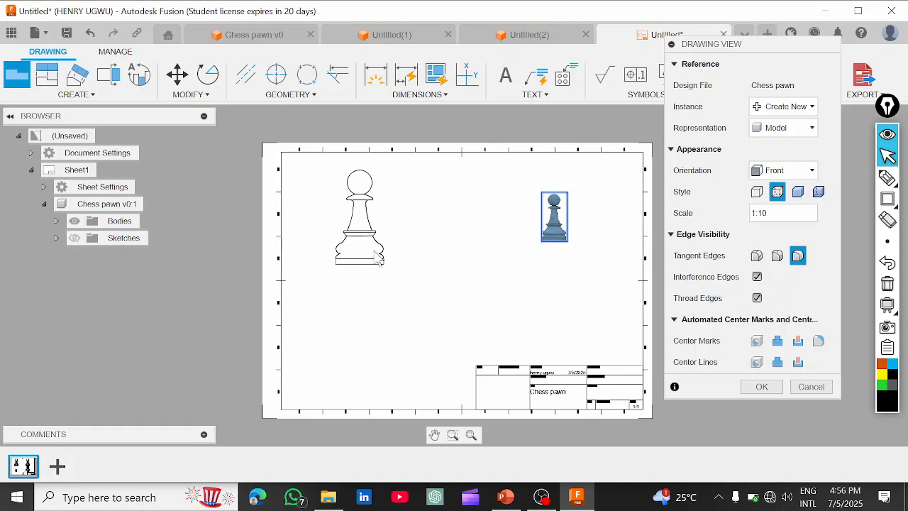
pyautogui.click(826, 214)
pyautogui.click(832, 124)
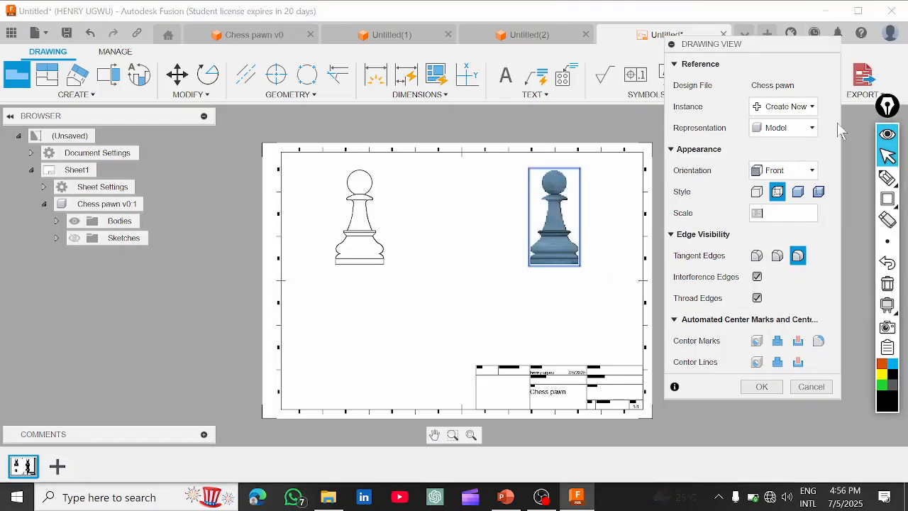
pyautogui.click(813, 172)
pyautogui.click(791, 218)
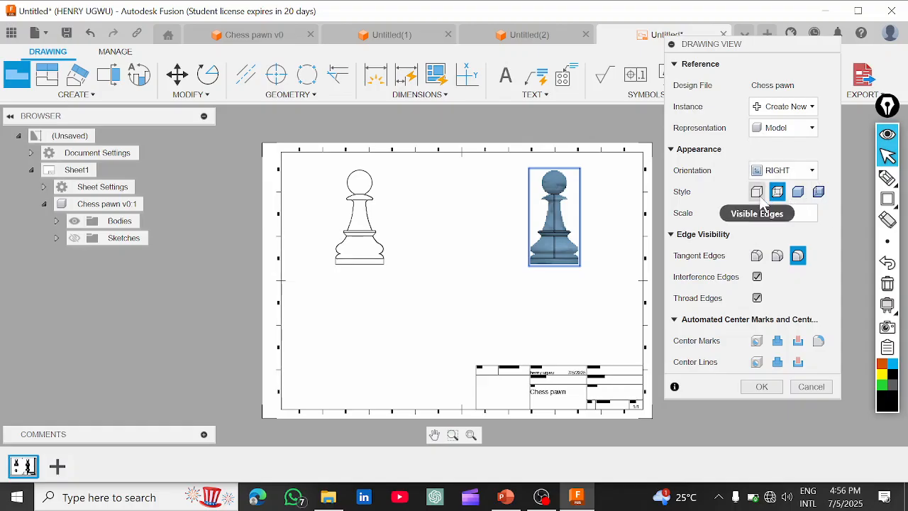
# Give the right view the Visible Edges style with full-length tangent edges and finish creating it.
pyautogui.click(758, 196)
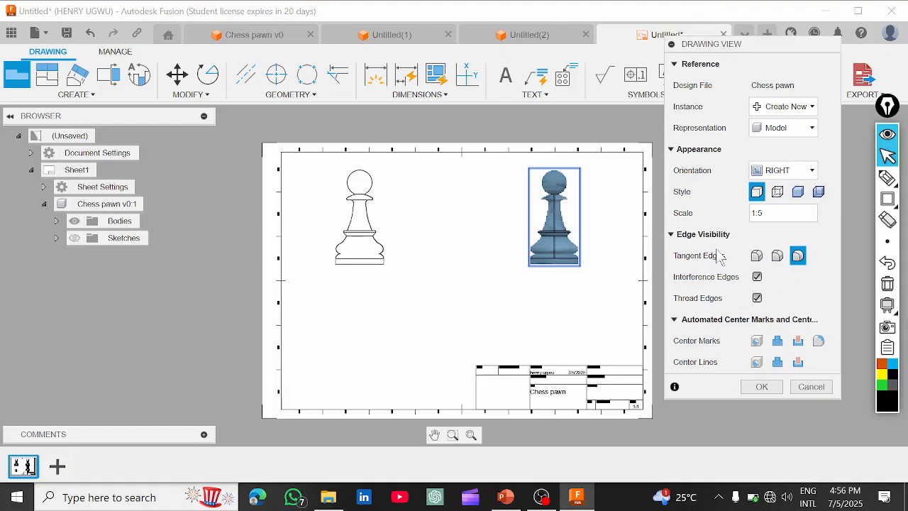
pyautogui.click(758, 256)
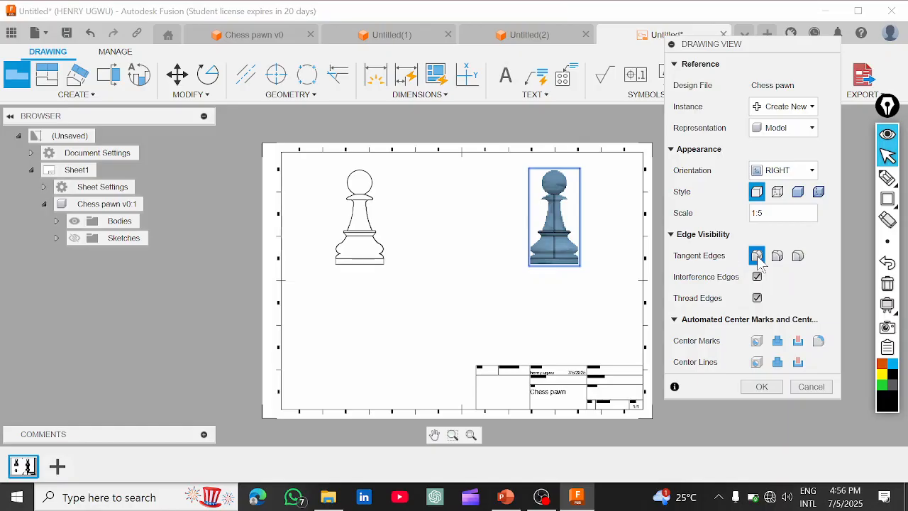
pyautogui.click(761, 388)
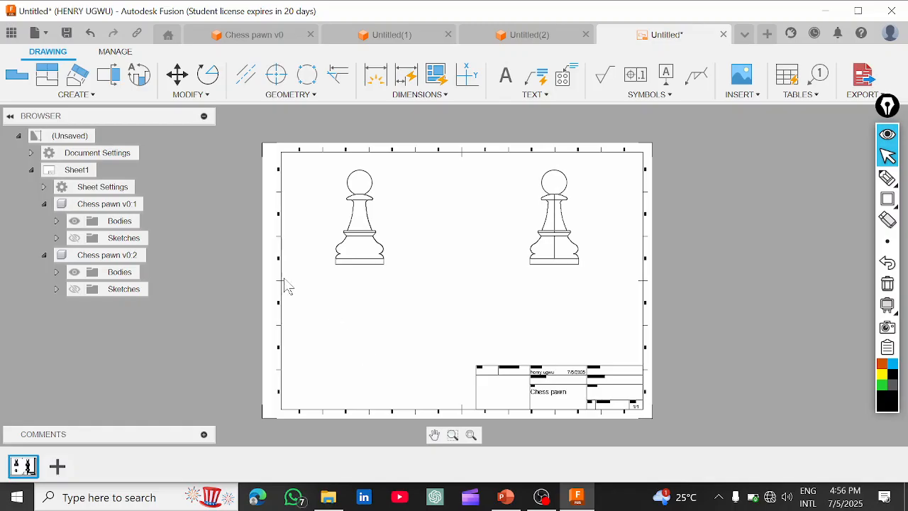
# Place a new base view of the chess pawn below the right view and set its orientation to TOP.
pyautogui.click(81, 94)
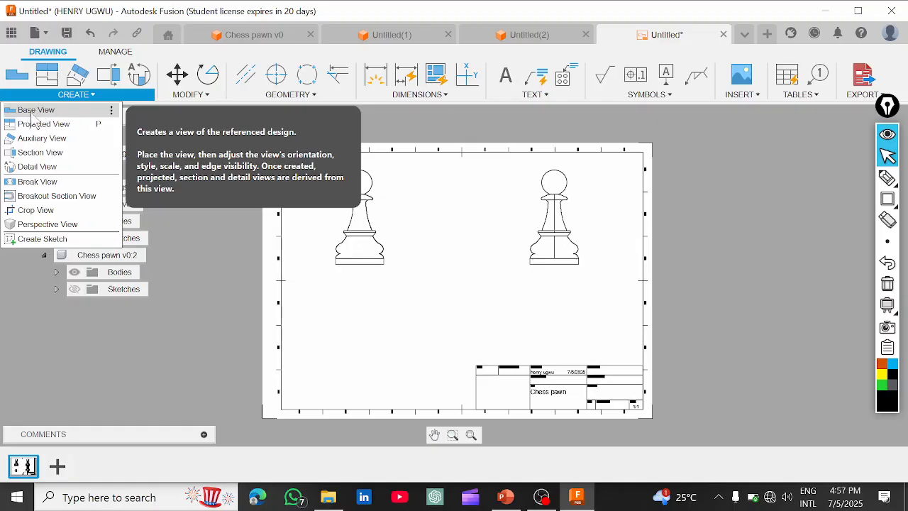
pyautogui.click(18, 78)
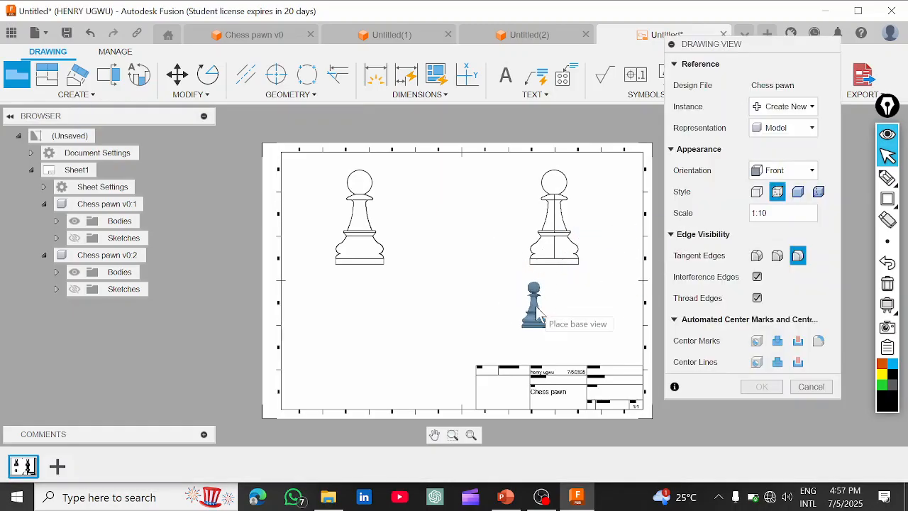
pyautogui.click(558, 318)
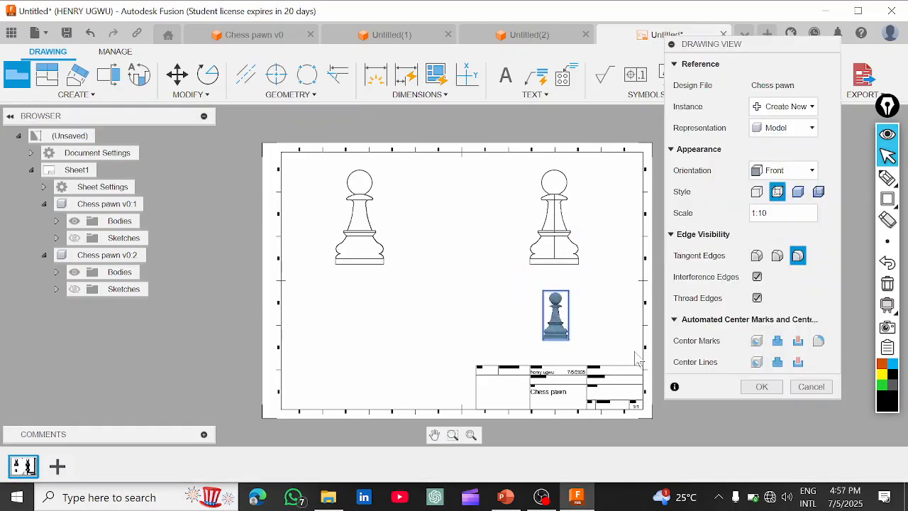
pyautogui.click(795, 170)
pyautogui.click(785, 190)
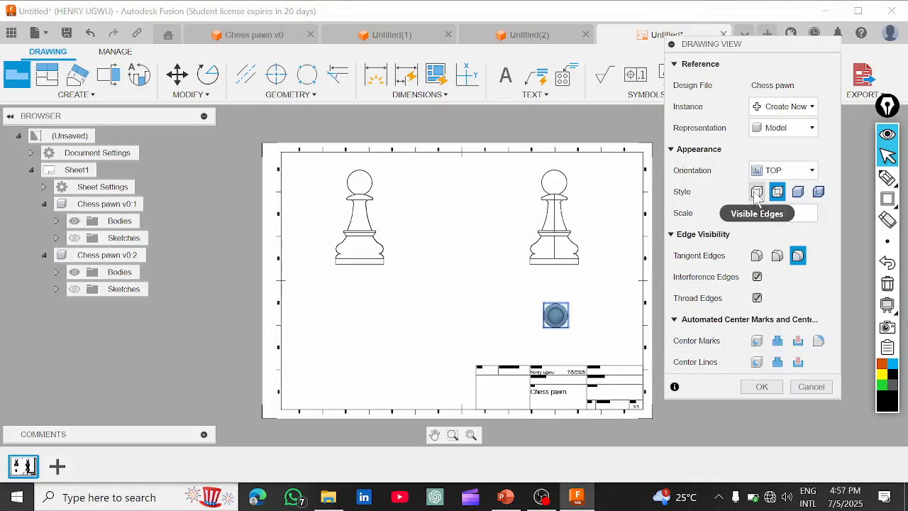
# Give the top view the Visible Edges style, full-length tangent edges and a 1:5 scale, and finish creating it.
pyautogui.click(757, 193)
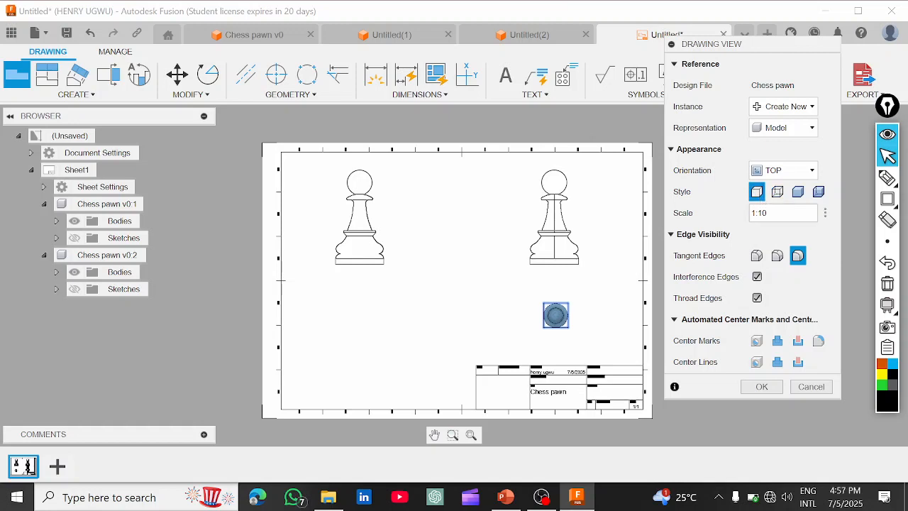
pyautogui.click(758, 257)
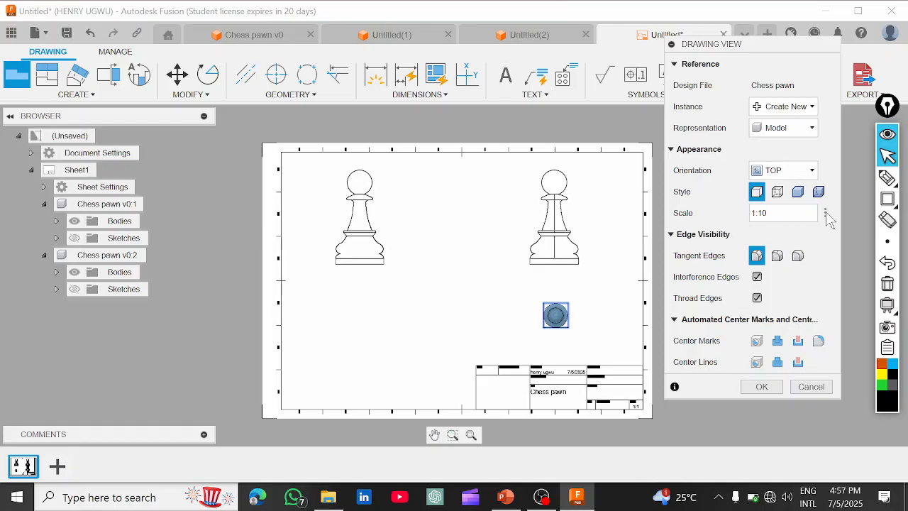
pyautogui.click(828, 216)
pyautogui.click(832, 132)
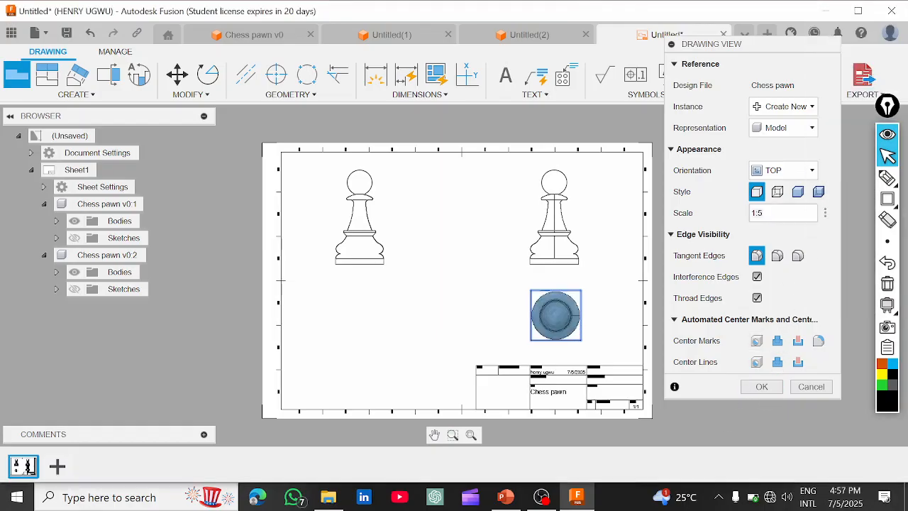
pyautogui.click(761, 387)
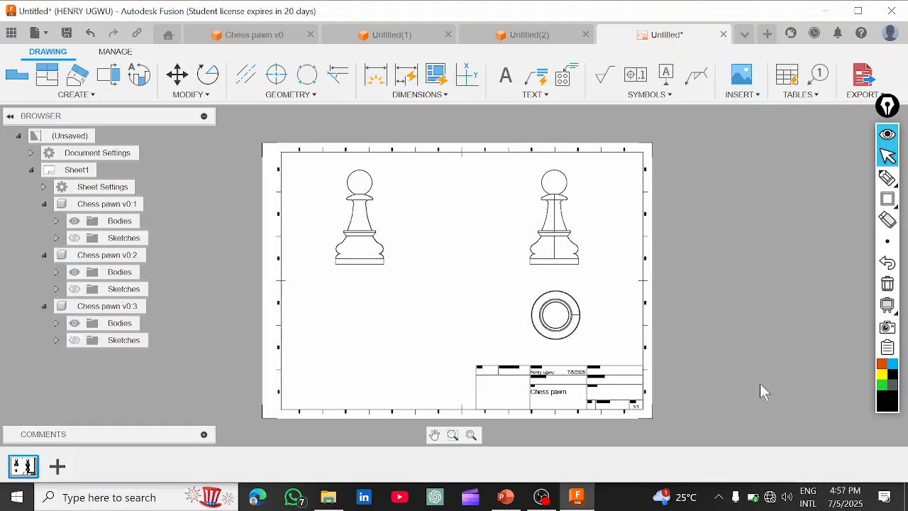
# Place another base view of the chess pawn below the front view and set its orientation to HOME.
pyautogui.click(17, 74)
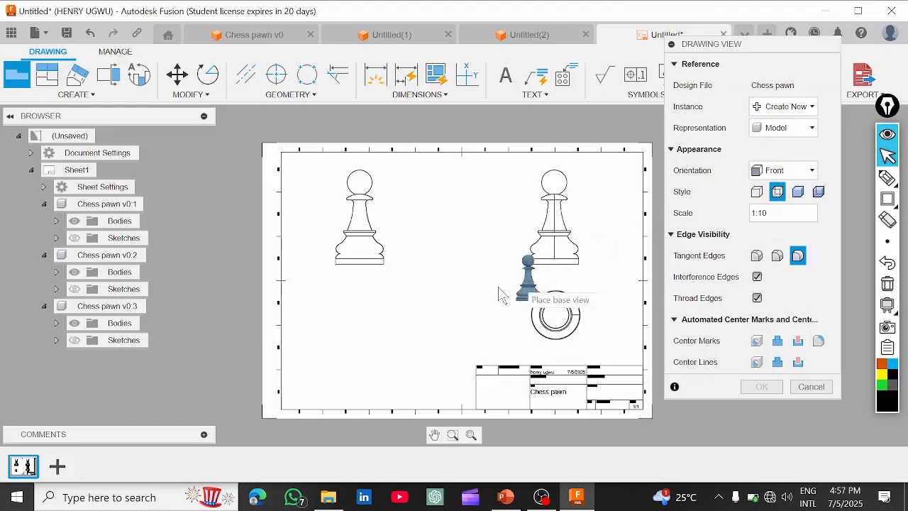
pyautogui.click(364, 344)
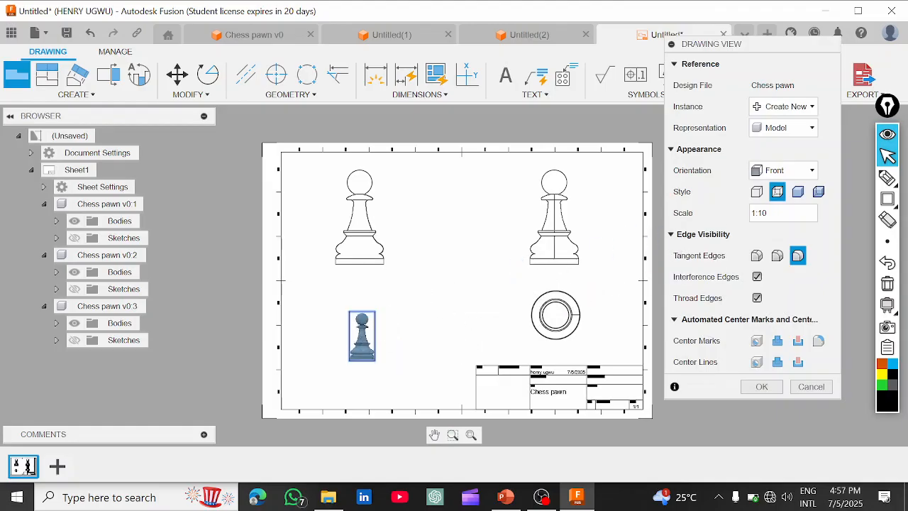
pyautogui.click(795, 172)
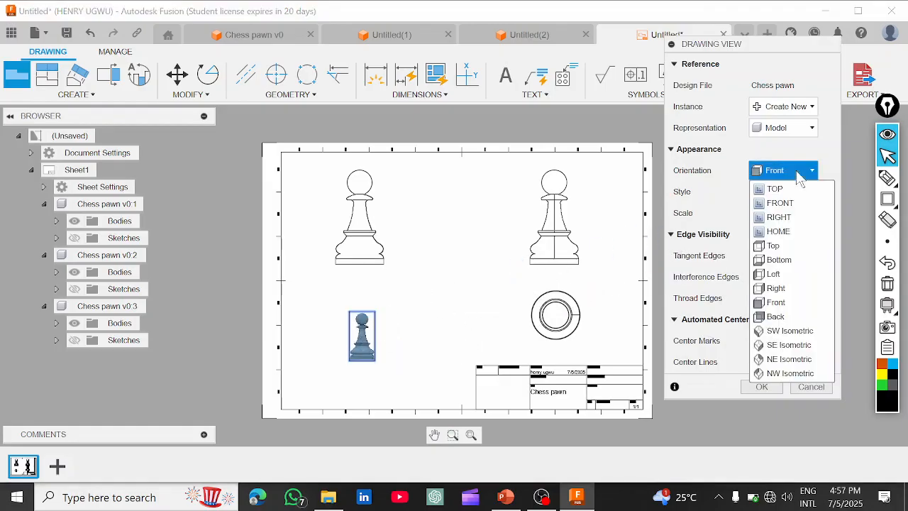
pyautogui.click(789, 233)
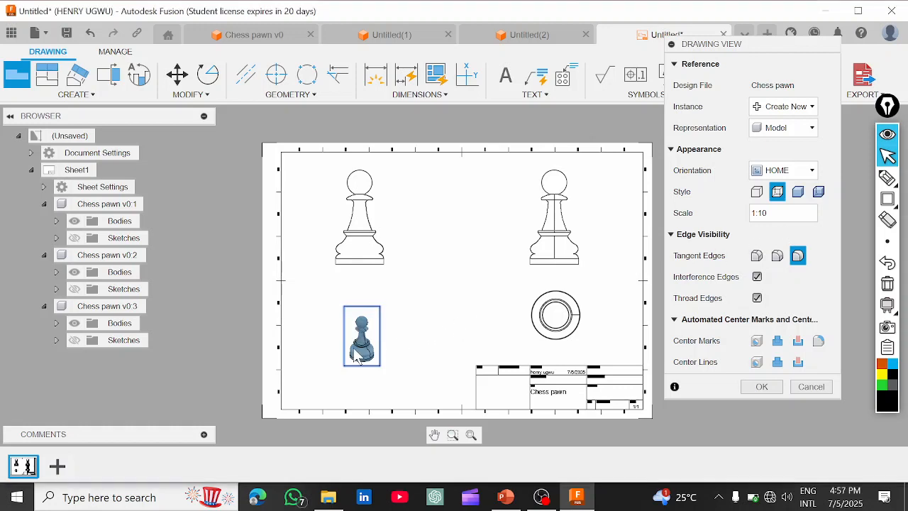
# Try the SW Isometric and NE Isometric orientations on the new view and return it to HOME.
pyautogui.click(803, 175)
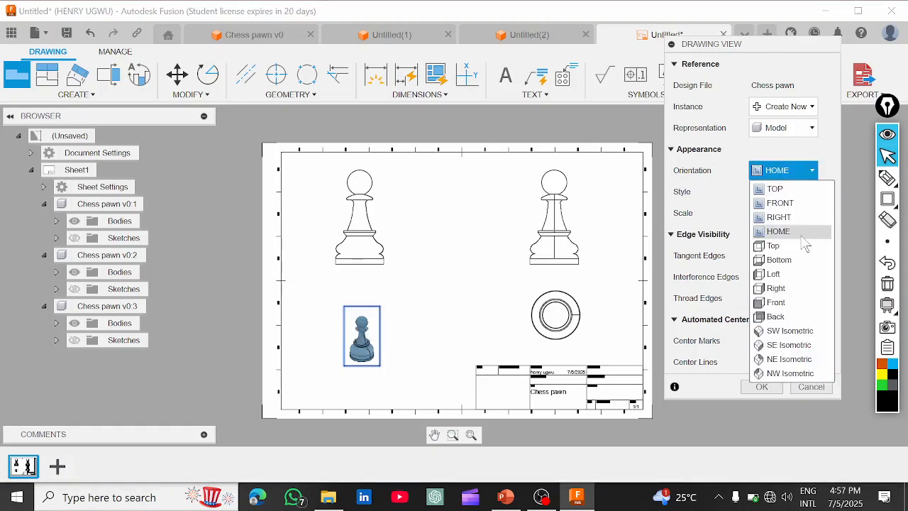
pyautogui.click(786, 332)
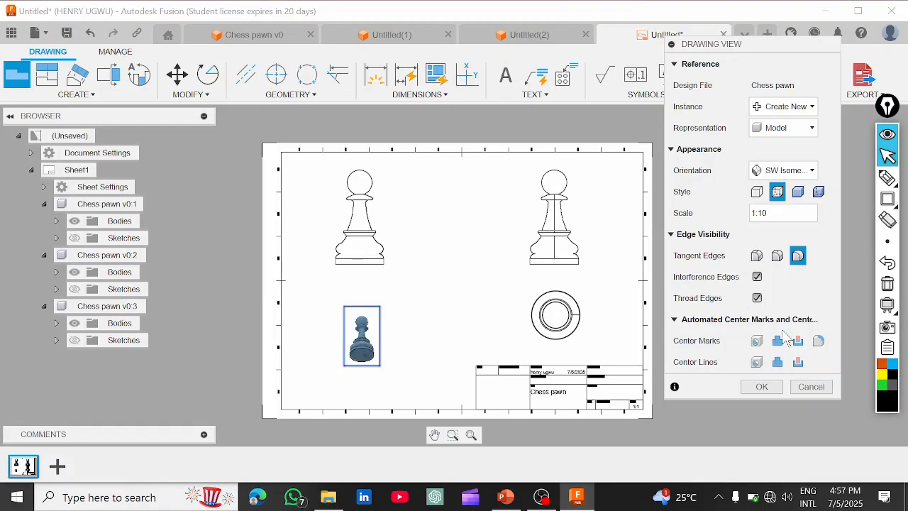
pyautogui.click(798, 175)
pyautogui.click(792, 360)
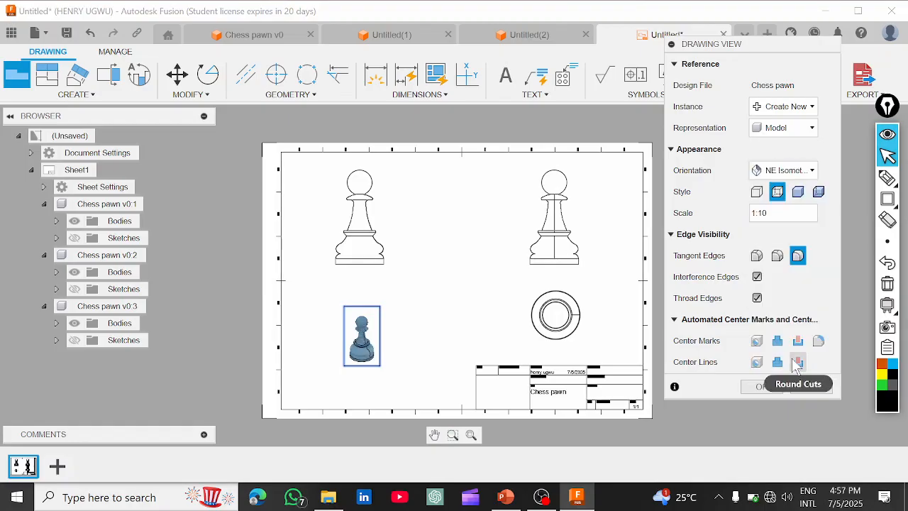
pyautogui.click(807, 171)
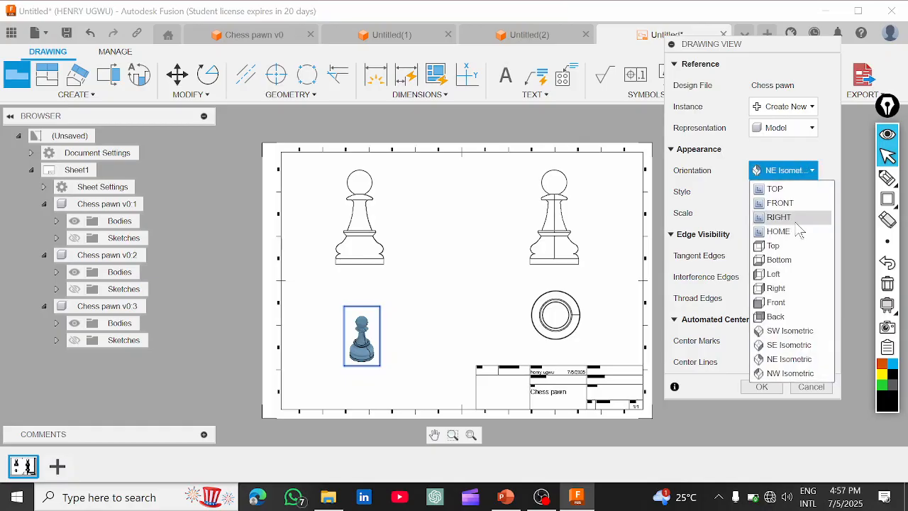
pyautogui.click(789, 230)
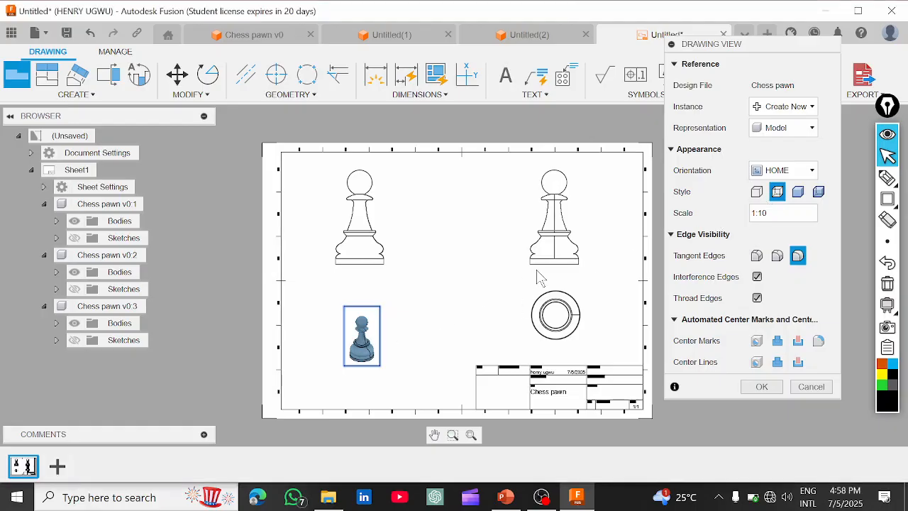
# Create the HOME view with the Shaded style, Improve View Quality enabled, 1:5 scale and full-length tangent edges.
pyautogui.click(799, 191)
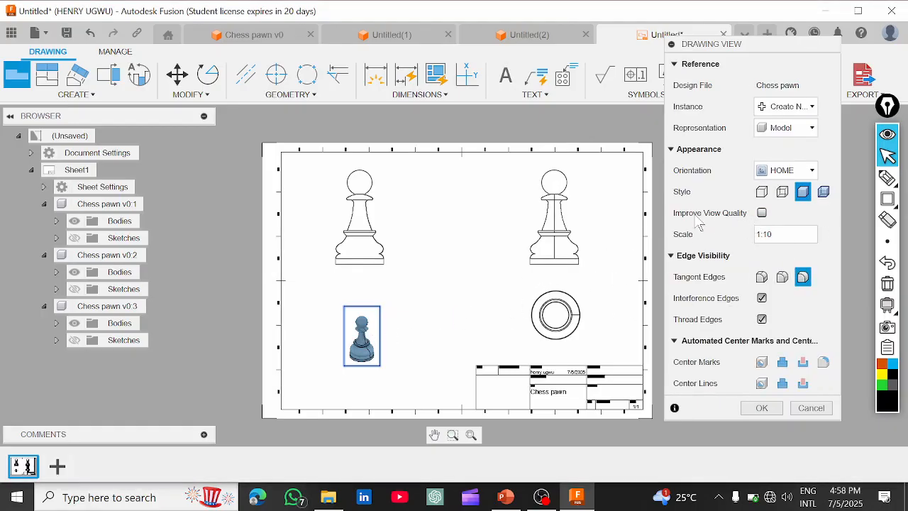
pyautogui.click(762, 213)
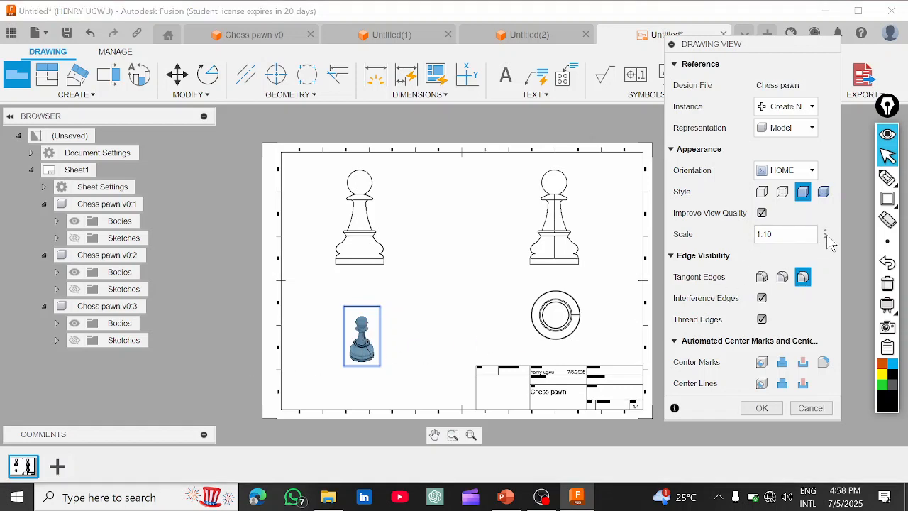
pyautogui.click(825, 235)
pyautogui.click(848, 125)
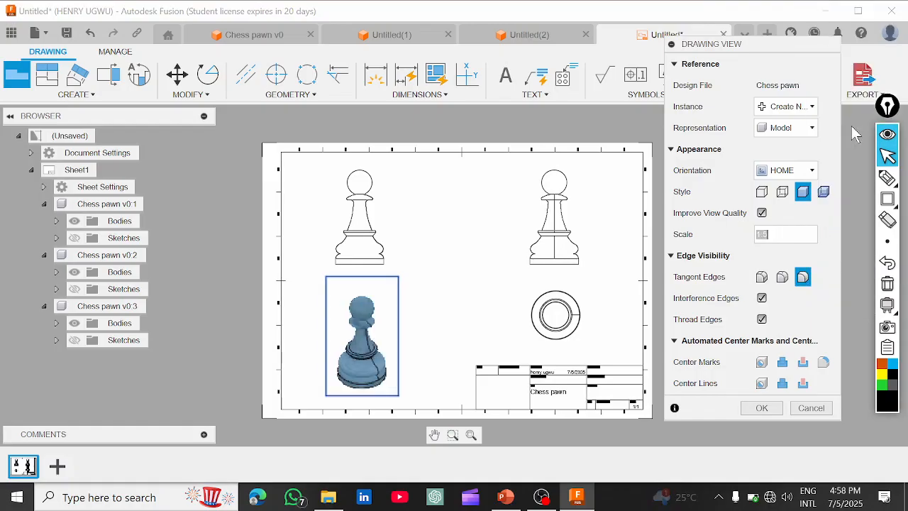
pyautogui.click(762, 277)
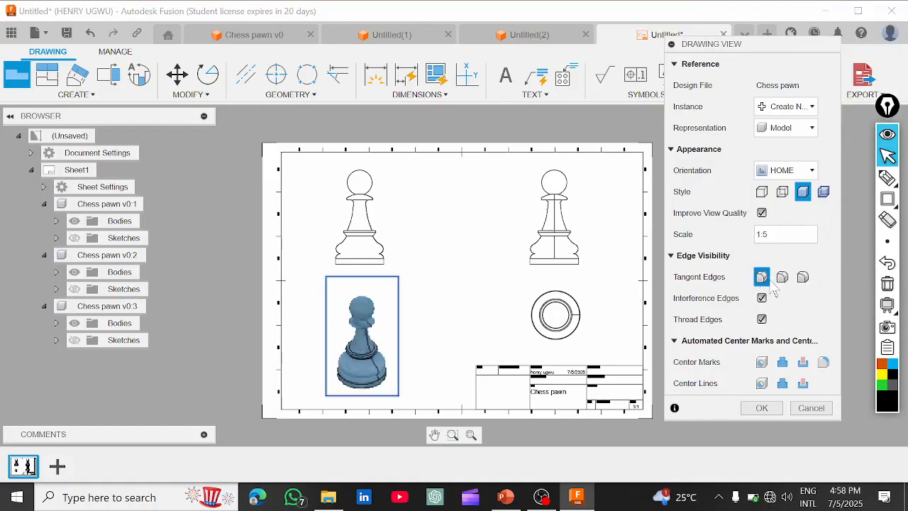
pyautogui.click(761, 408)
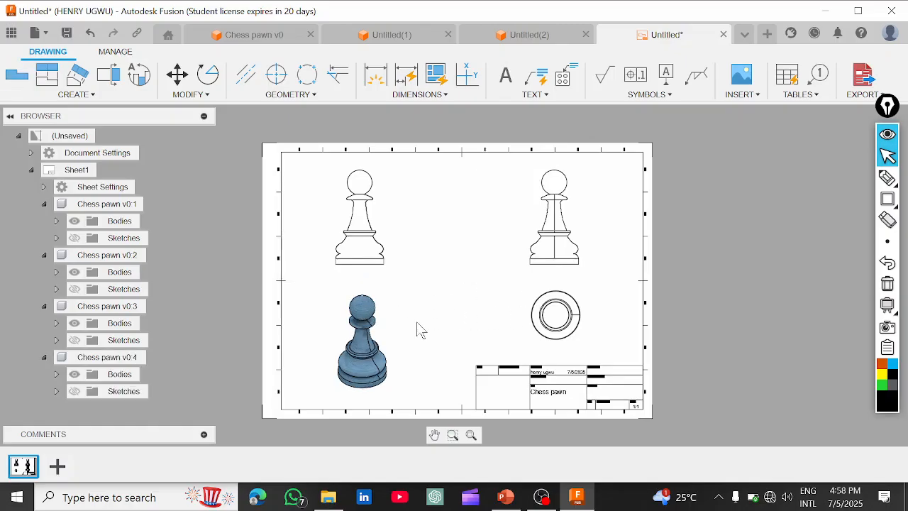
# Inspect the four pawn views and the title block on the sheet.
pyautogui.scroll(4, 418, 331)
pyautogui.scroll(-2, 418, 333)
pyautogui.scroll(2, 391, 316)
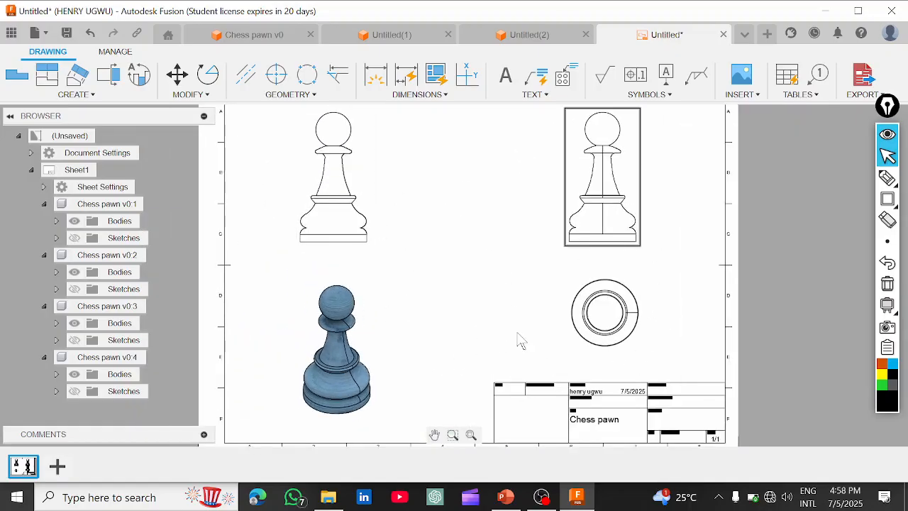
pyautogui.scroll(-1, 593, 332)
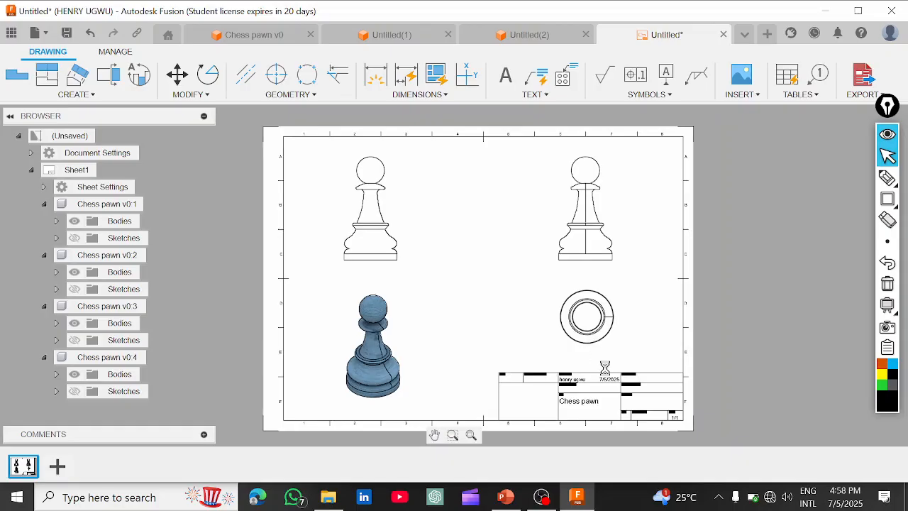
pyautogui.scroll(2, 586, 362)
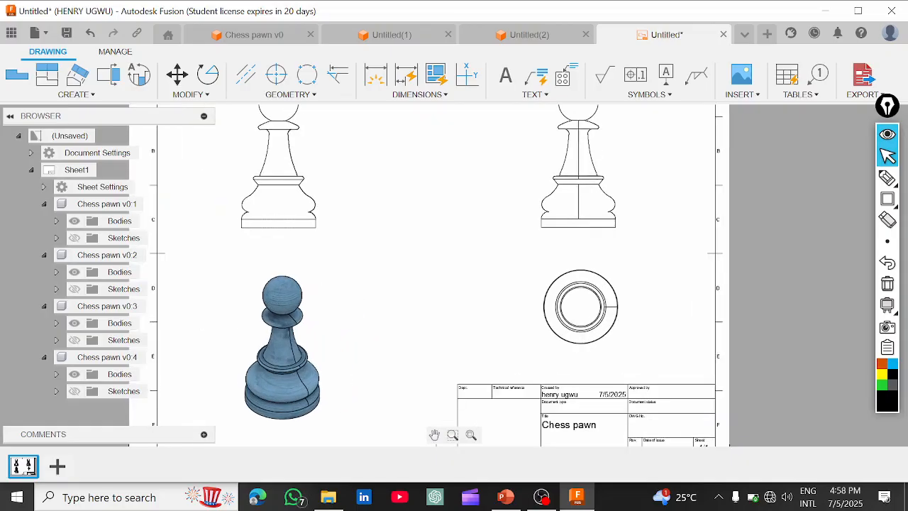
pyautogui.scroll(-1, 552, 345)
pyautogui.moveTo(547, 334); pyautogui.dragTo(536, 296, button='middle')
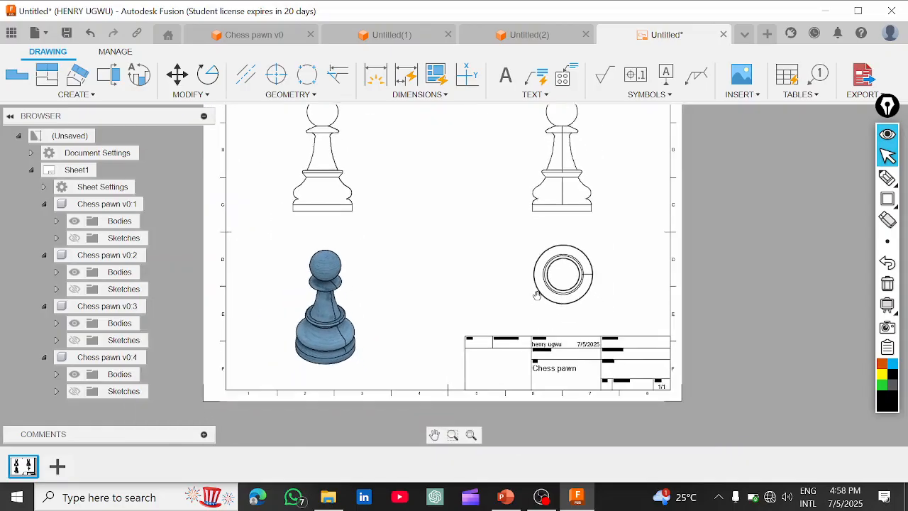
# Outline the title block with an on-screen annotation rectangle, examine the block up close and clear the annotation.
pyautogui.click(888, 199)
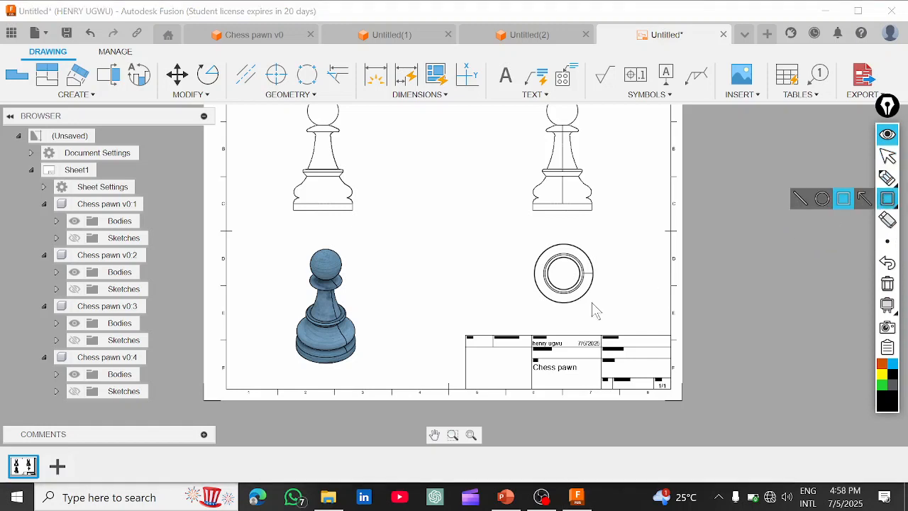
pyautogui.moveTo(453, 325)
pyautogui.mouseDown()
pyautogui.moveTo(497, 353)
pyautogui.moveTo(600, 388)
pyautogui.moveTo(677, 396)
pyautogui.mouseUp()
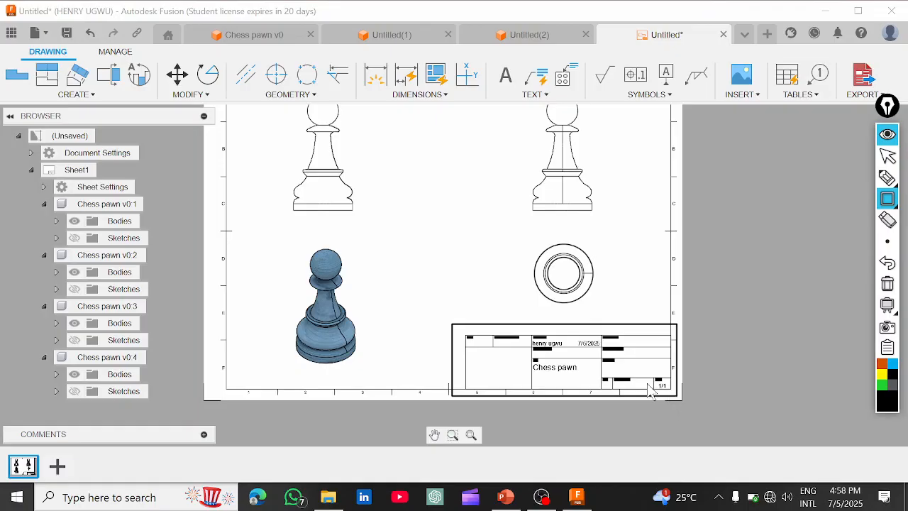
pyautogui.click(893, 199)
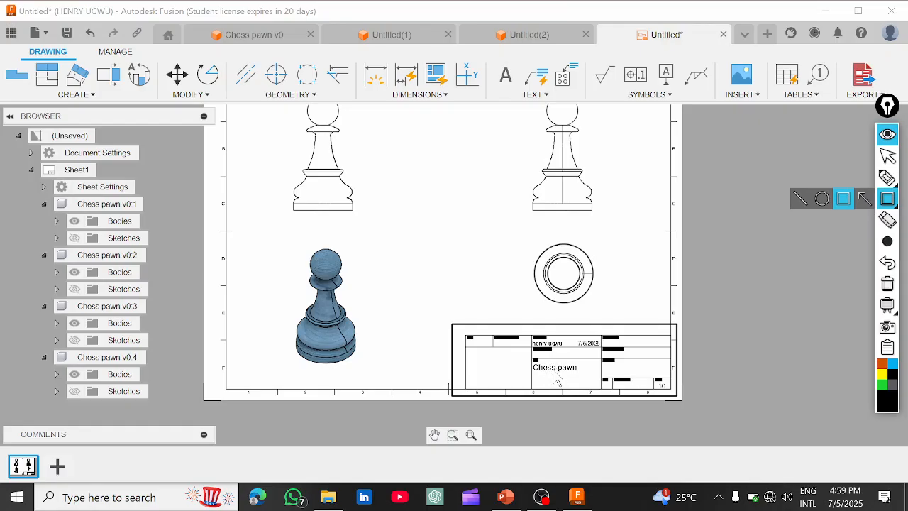
pyautogui.click(886, 252)
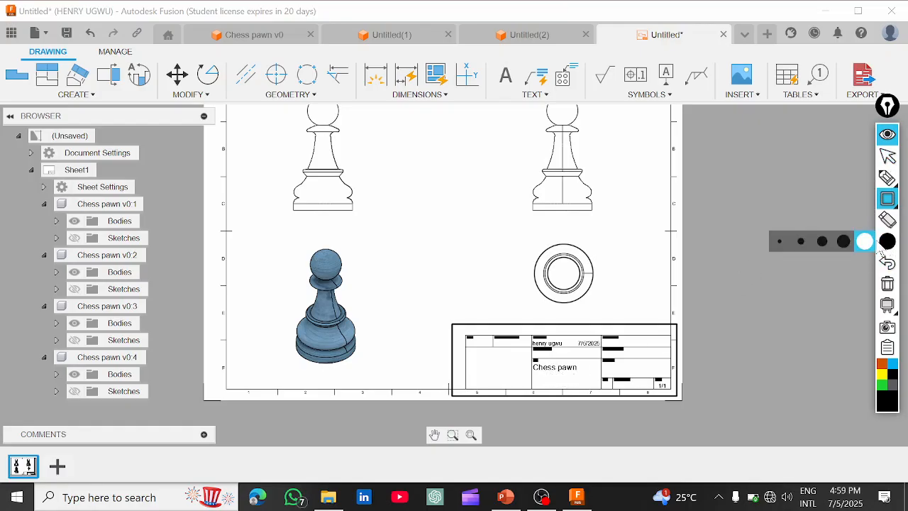
pyautogui.click(778, 239)
pyautogui.click(889, 156)
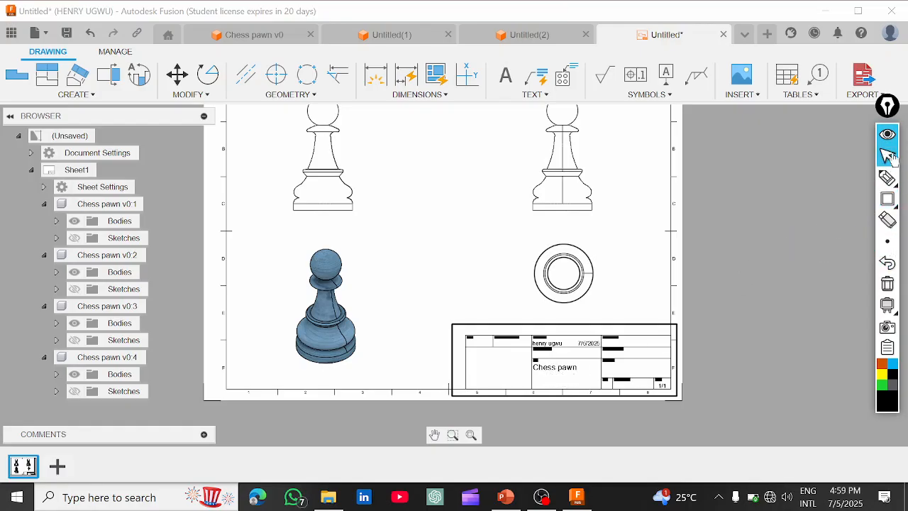
pyautogui.scroll(3, 583, 350)
pyautogui.scroll(1, 566, 378)
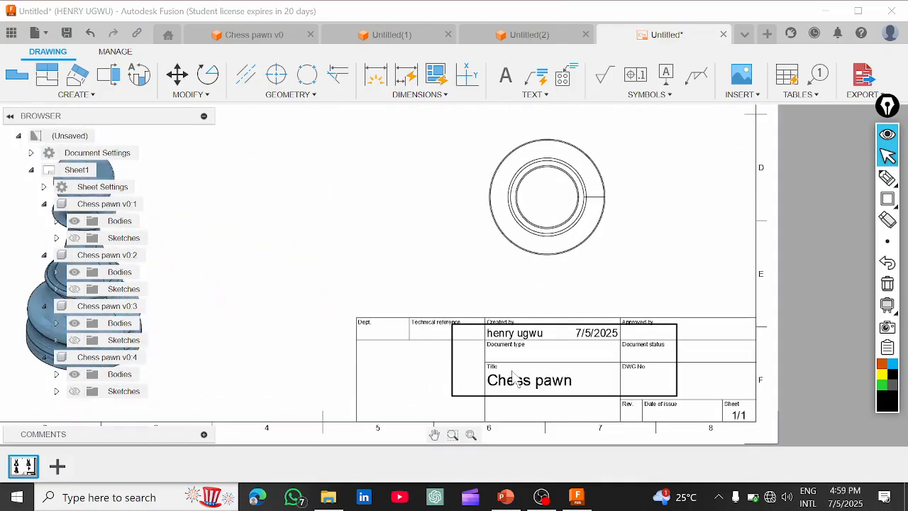
pyautogui.click(887, 284)
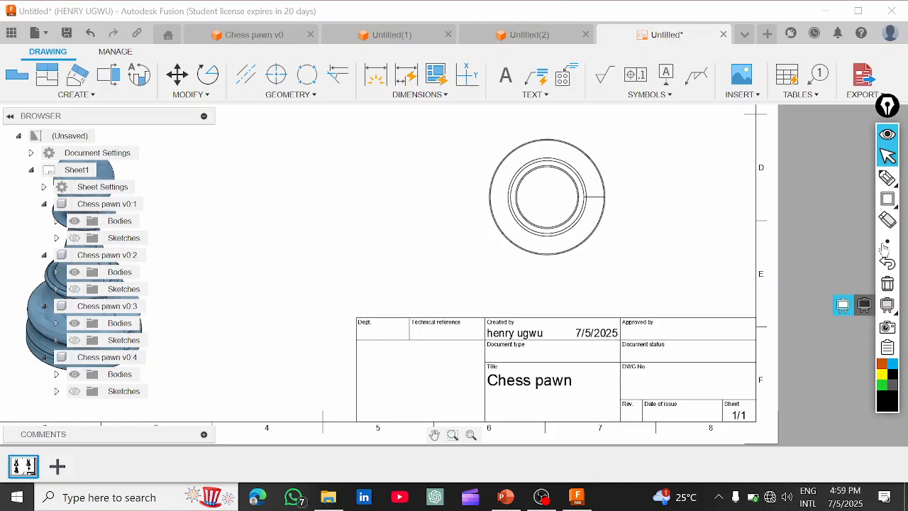
# Check the editing commands offered for the title block without applying any, and view the whole sheet again.
pyautogui.click(618, 345)
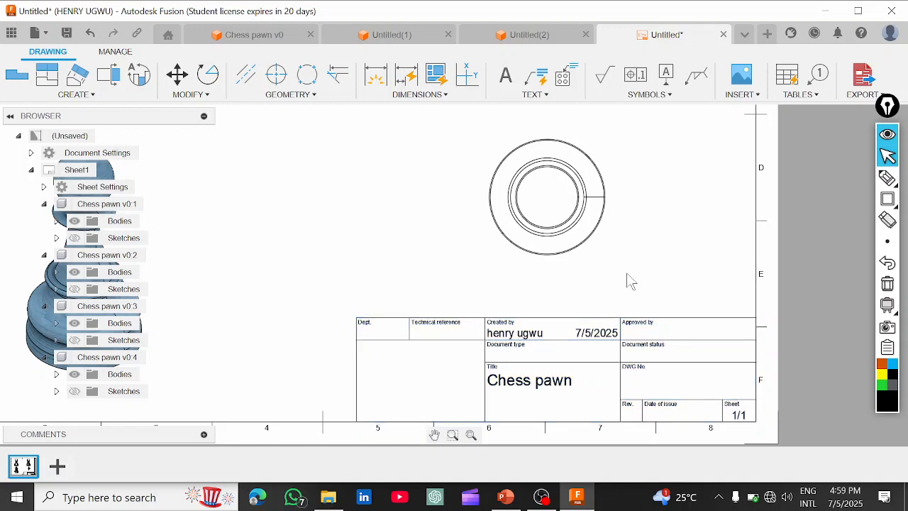
pyautogui.rightClick(613, 328)
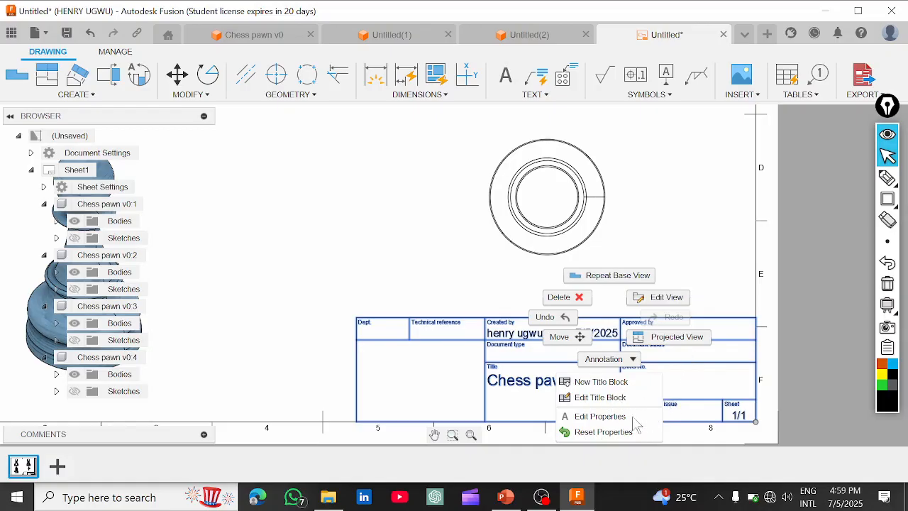
pyautogui.click(497, 381)
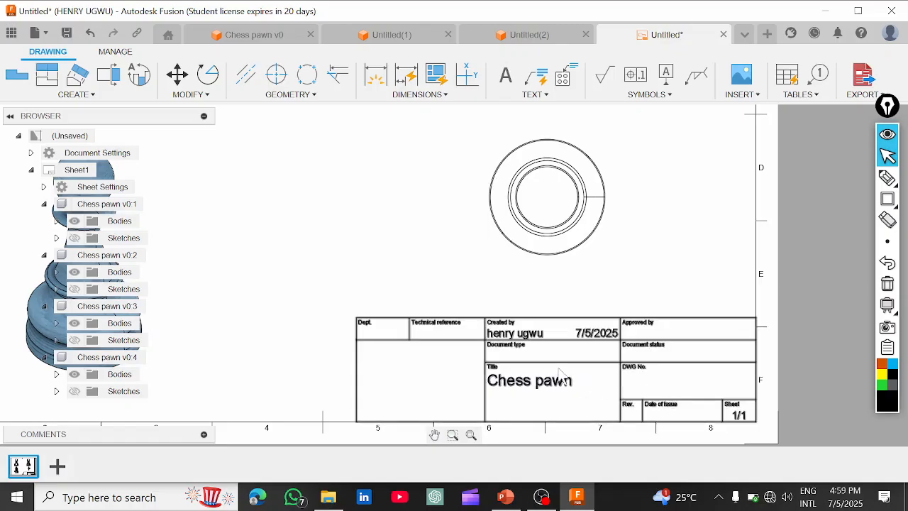
pyautogui.scroll(-4, 505, 366)
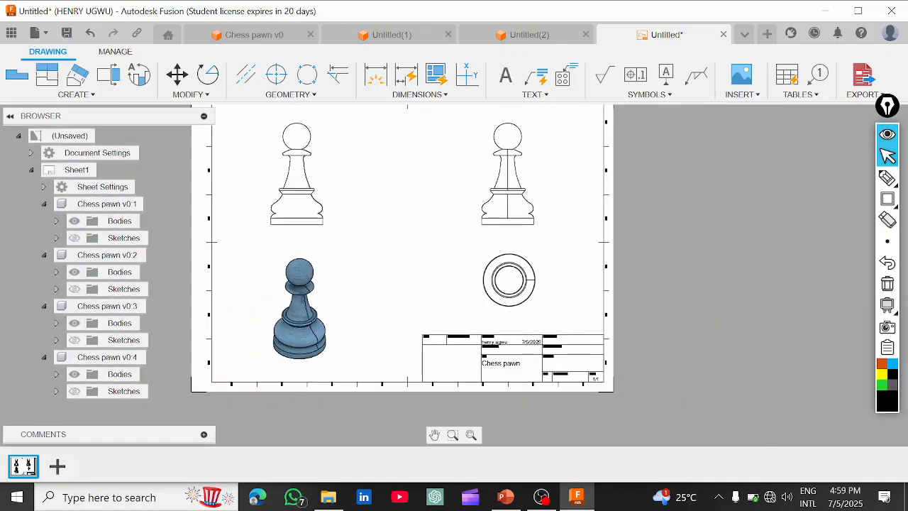
pyautogui.moveTo(462, 340); pyautogui.dragTo(550, 364, button='middle')
pyautogui.scroll(1, 489, 345)
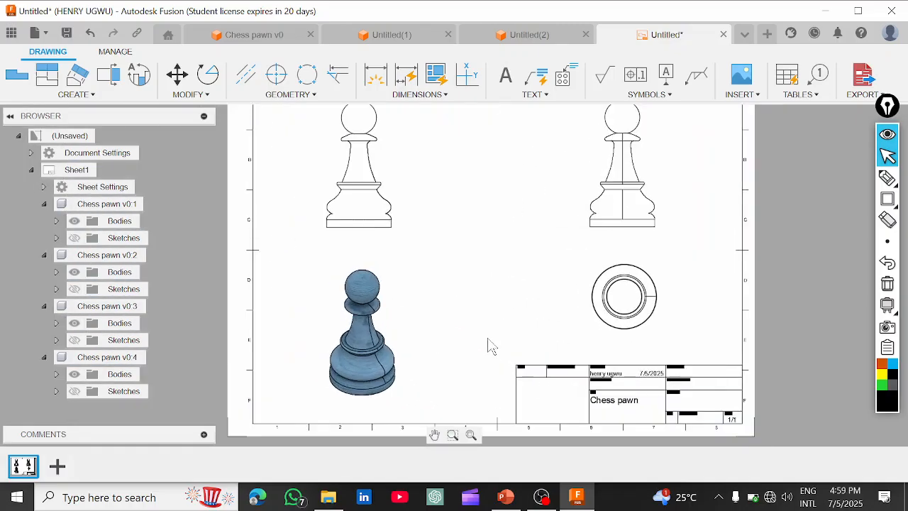
pyautogui.scroll(-1, 488, 346)
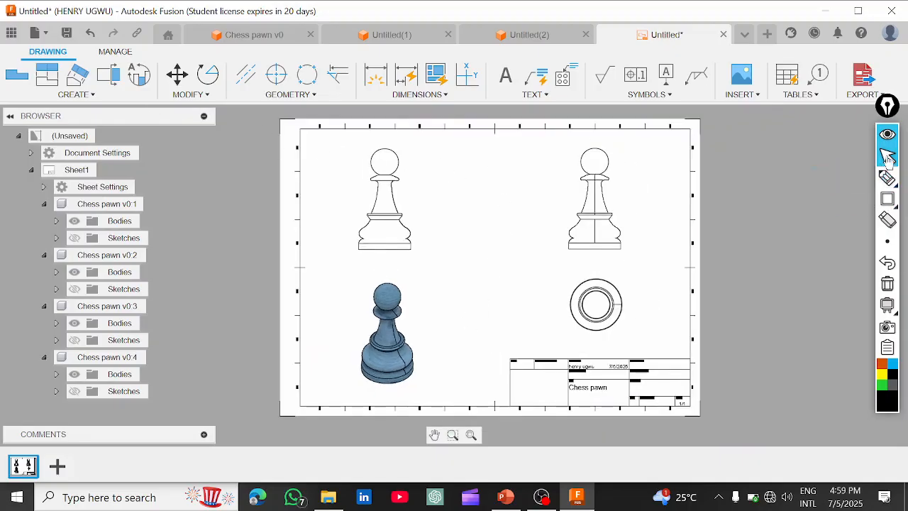
# Outline the Create tool group with an on-screen annotation rectangle and return to normal selection.
pyautogui.click(887, 198)
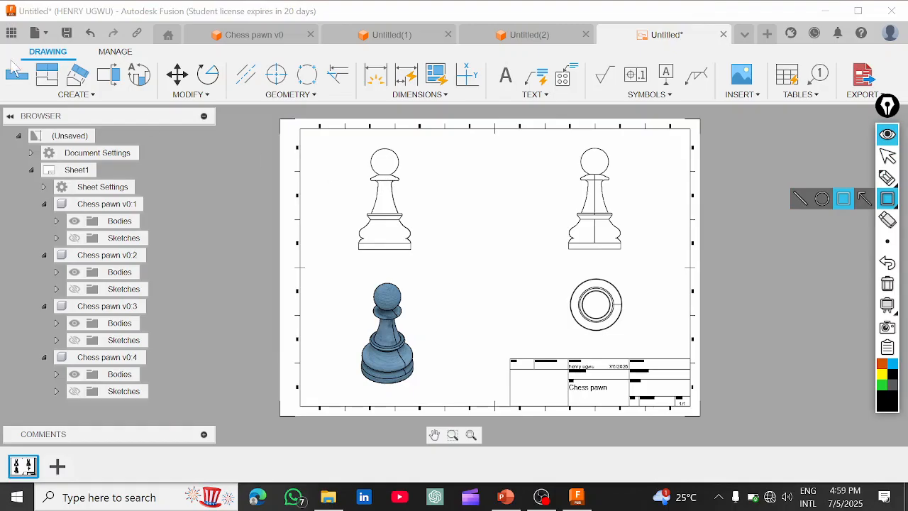
pyautogui.moveTo(2, 57)
pyautogui.mouseDown()
pyautogui.moveTo(92, 101)
pyautogui.moveTo(154, 102)
pyautogui.mouseUp()
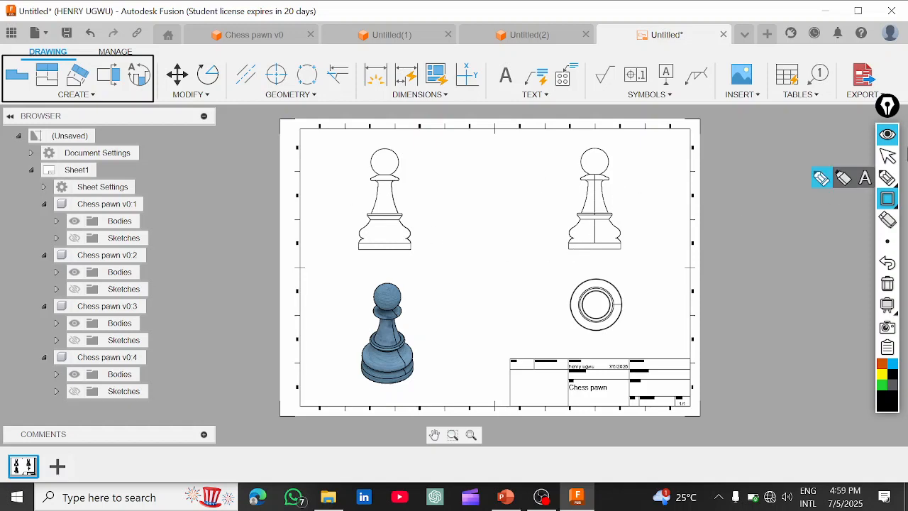
pyautogui.click(888, 156)
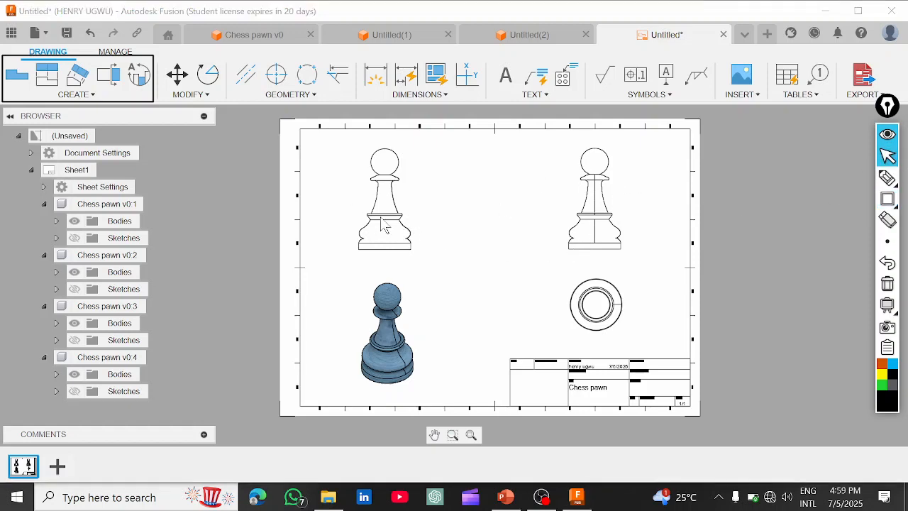
# Move the pawn's front view around the sheet, trying undo and redo, and place it above the shaded home view.
pyautogui.moveTo(396, 217)
pyautogui.mouseDown()
pyautogui.moveTo(432, 204)
pyautogui.moveTo(381, 221)
pyautogui.mouseUp()
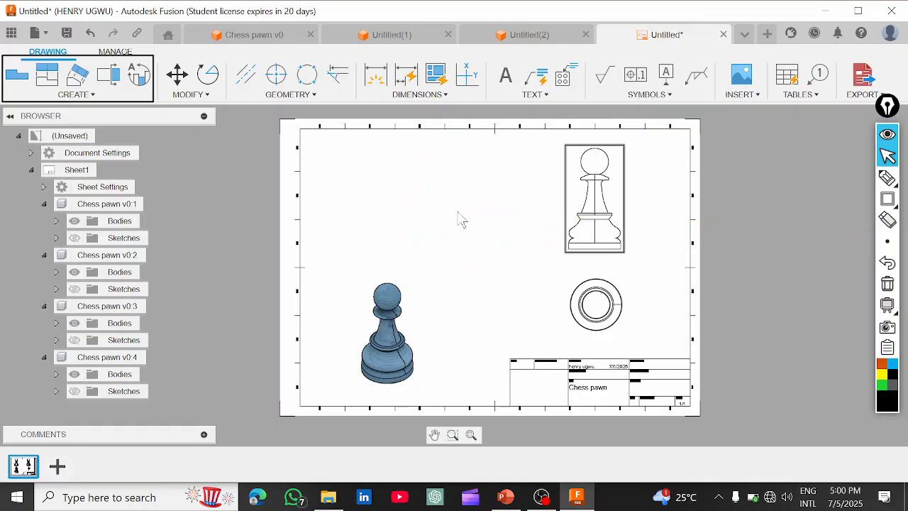
pyautogui.click(88, 30)
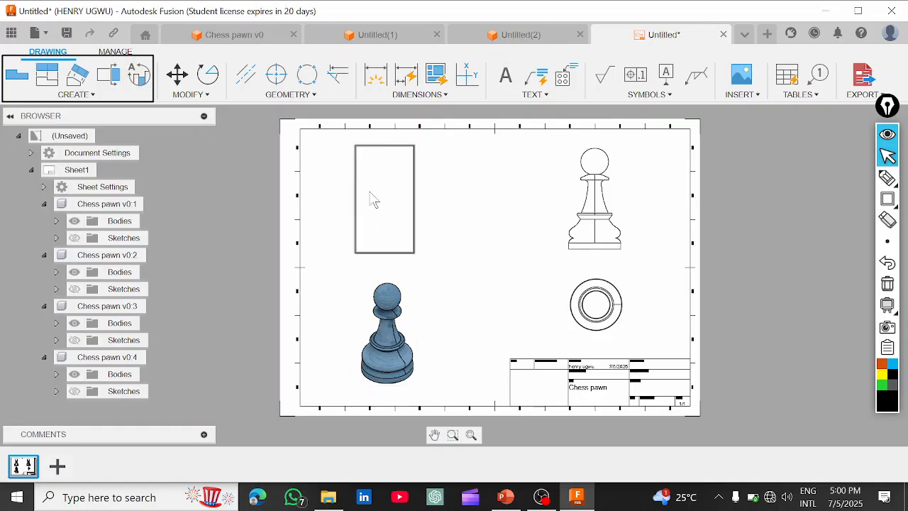
pyautogui.hotkey('ctrl', 'y')
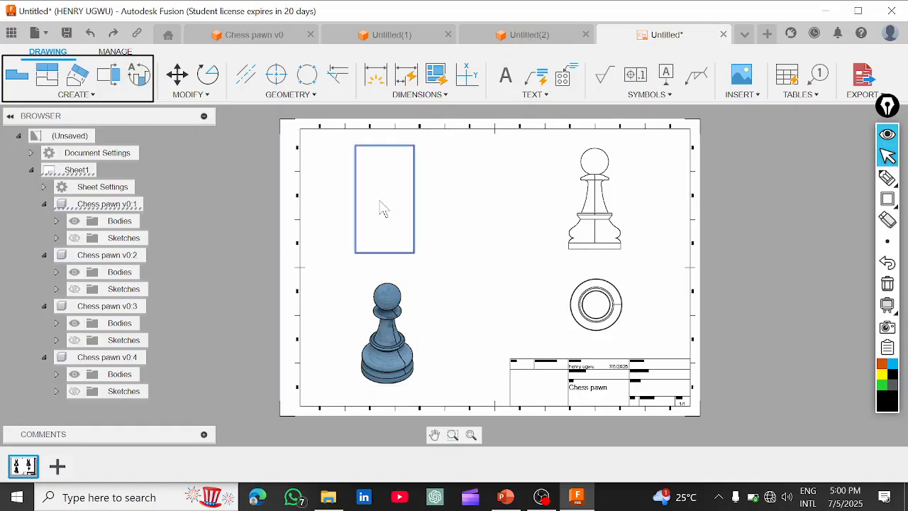
pyautogui.click(381, 204)
pyautogui.click(391, 205)
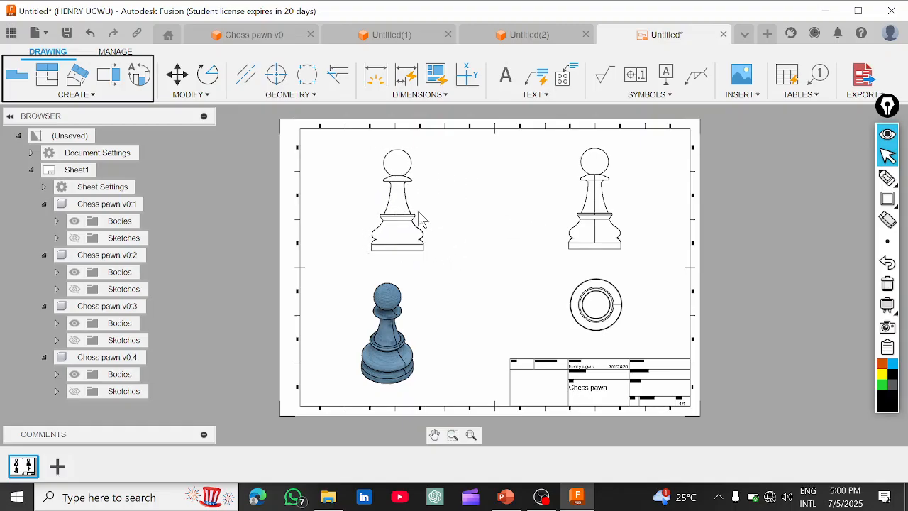
pyautogui.scroll(1, 394, 241)
pyautogui.click(403, 219)
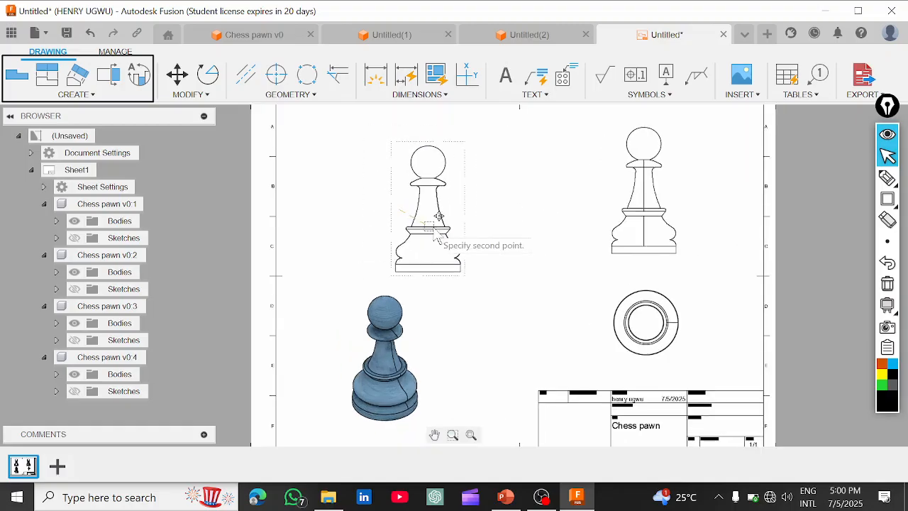
pyautogui.click(489, 223)
pyautogui.click(484, 204)
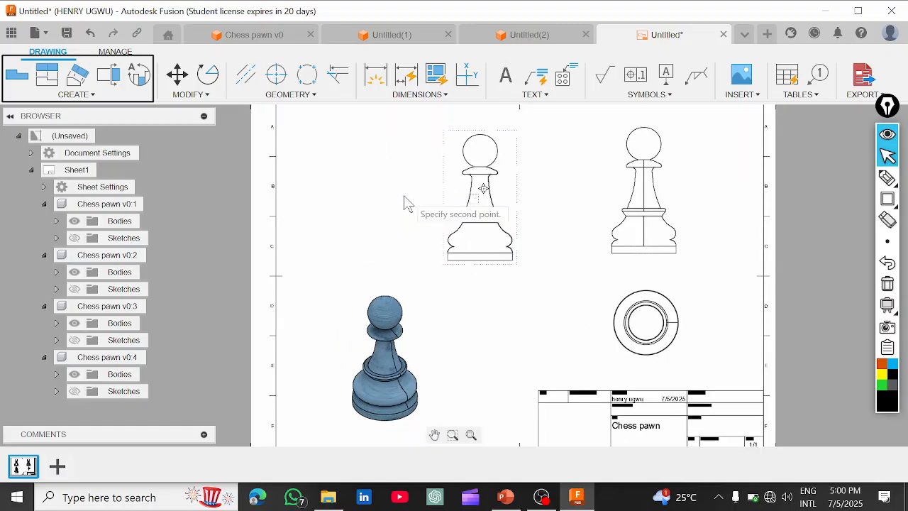
pyautogui.click(407, 204)
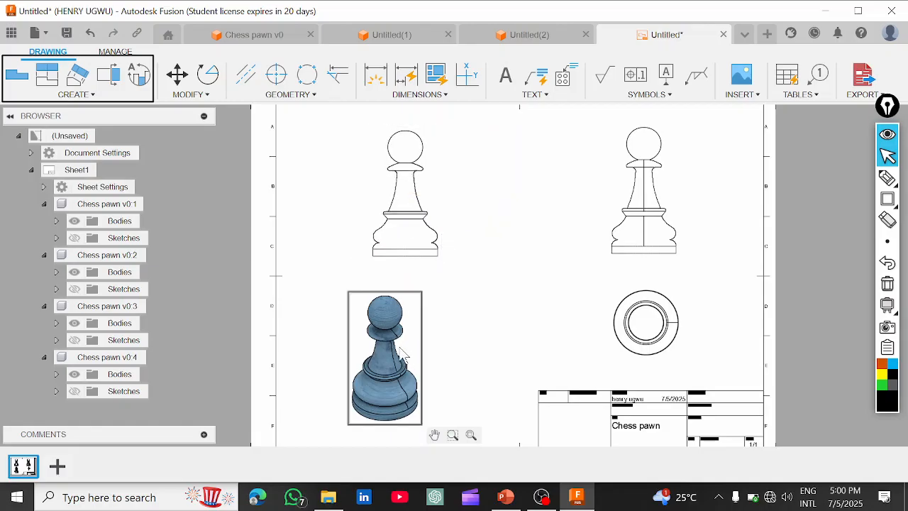
# Review the Modify commands and outline the Modify, Geometry, Symbols, Insert and Tables tool groups with annotation rectangles.
pyautogui.click(190, 94)
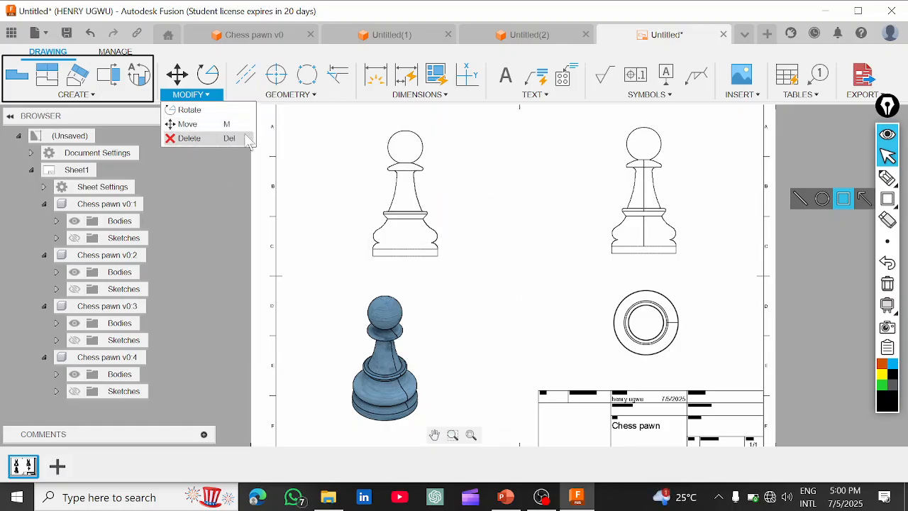
pyautogui.click(211, 98)
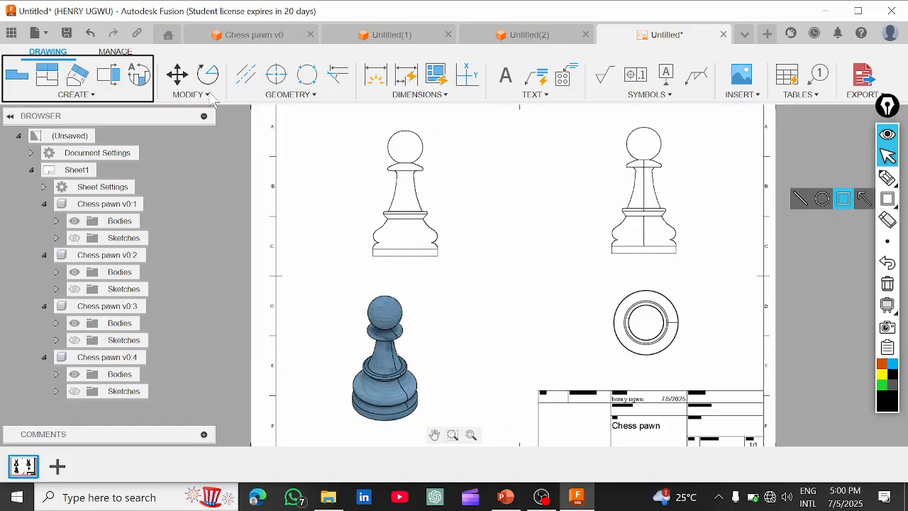
pyautogui.click(890, 201)
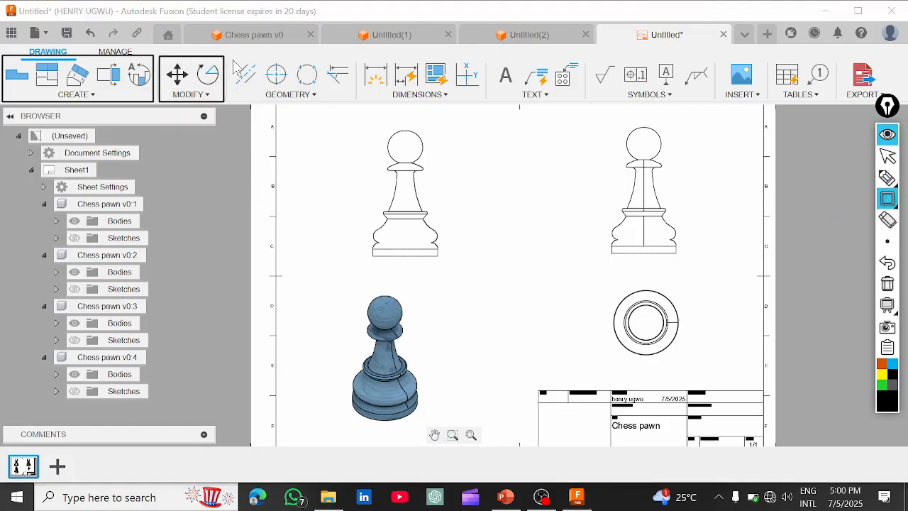
pyautogui.moveTo(233, 54)
pyautogui.mouseDown()
pyautogui.moveTo(284, 100)
pyautogui.moveTo(354, 107)
pyautogui.mouseUp()
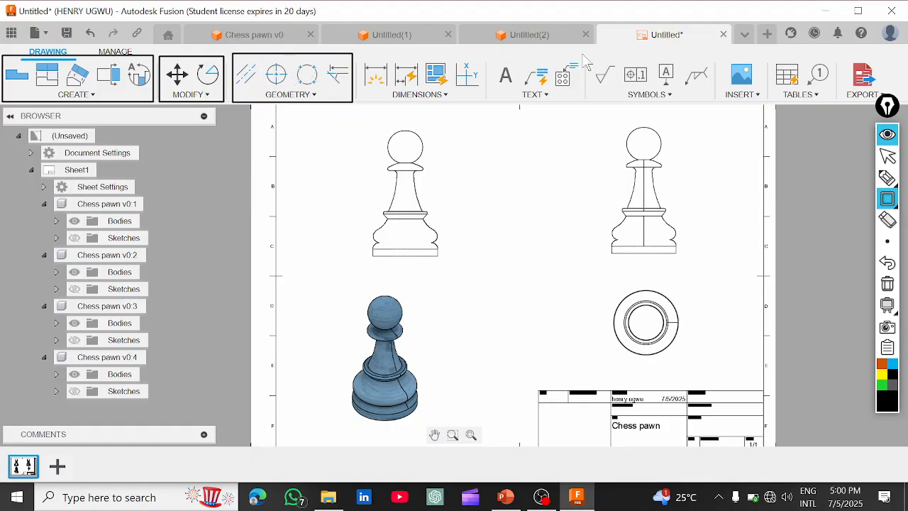
pyautogui.moveTo(586, 52)
pyautogui.mouseDown()
pyautogui.moveTo(602, 74)
pyautogui.moveTo(724, 113)
pyautogui.moveTo(718, 105)
pyautogui.mouseUp()
pyautogui.moveTo(719, 50)
pyautogui.mouseDown()
pyautogui.moveTo(768, 112)
pyautogui.moveTo(763, 102)
pyautogui.mouseUp()
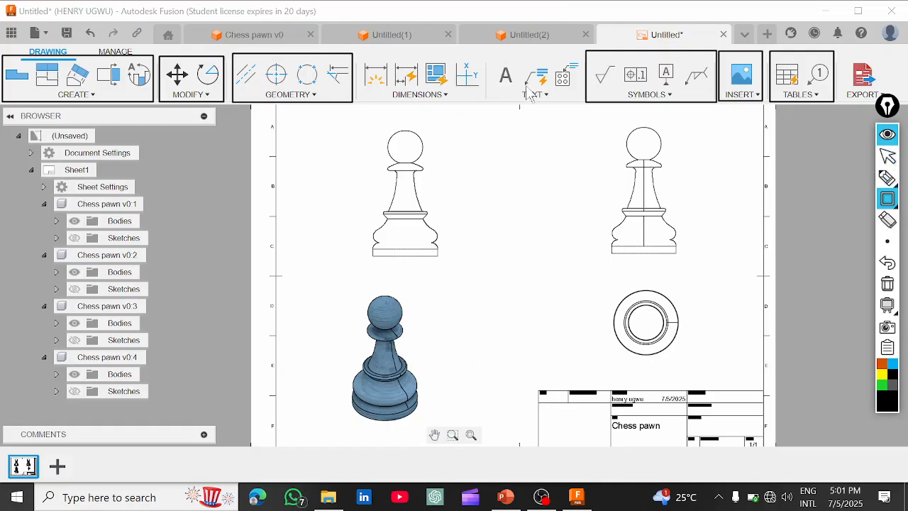
# Mark the Text and Dimensions tool groups with annotation check marks made of straight lines, and clear all annotations.
pyautogui.moveTo(887, 199)
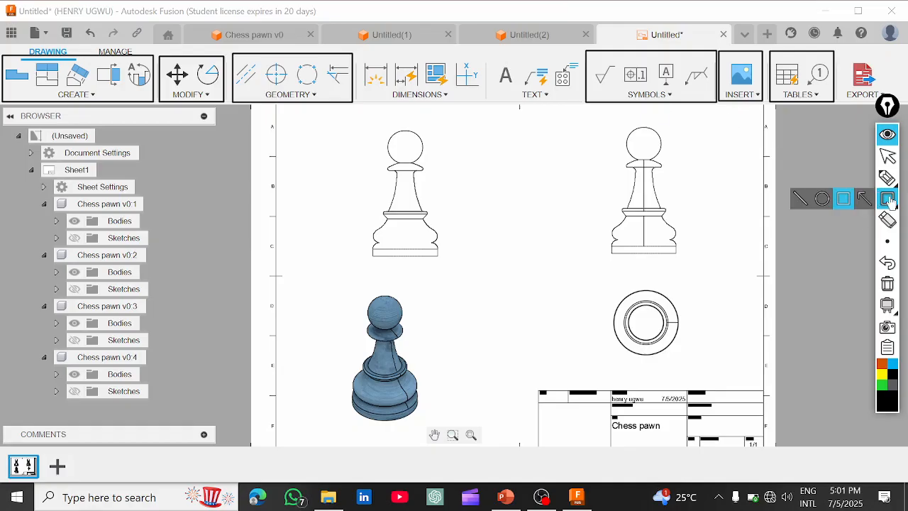
pyautogui.click(801, 199)
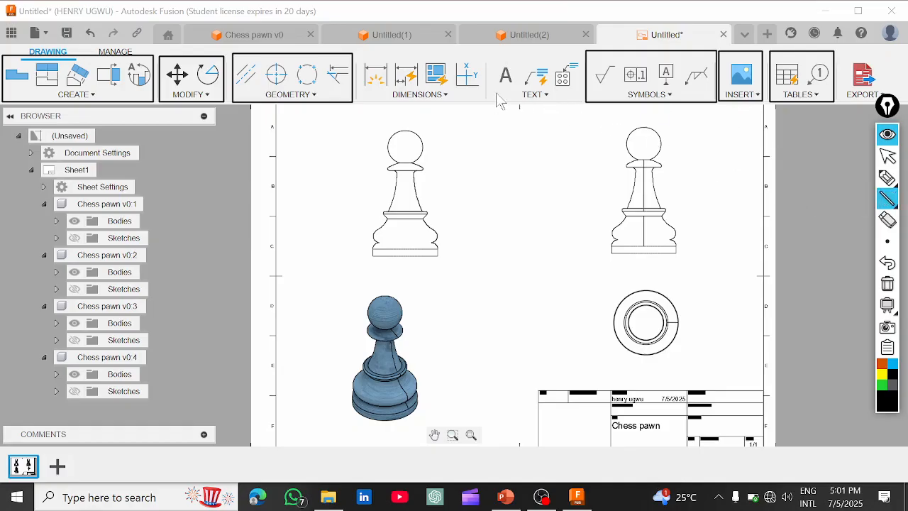
pyautogui.moveTo(506, 102)
pyautogui.mouseDown()
pyautogui.moveTo(573, 78)
pyautogui.moveTo(567, 67)
pyautogui.moveTo(561, 87)
pyautogui.moveTo(523, 110)
pyautogui.moveTo(571, 71)
pyautogui.mouseUp()
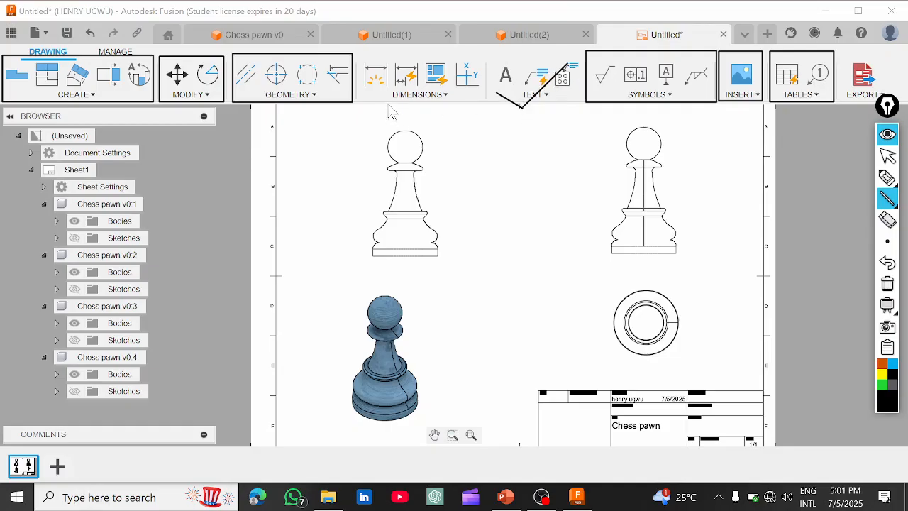
pyautogui.moveTo(418, 103); pyautogui.dragTo(485, 77)
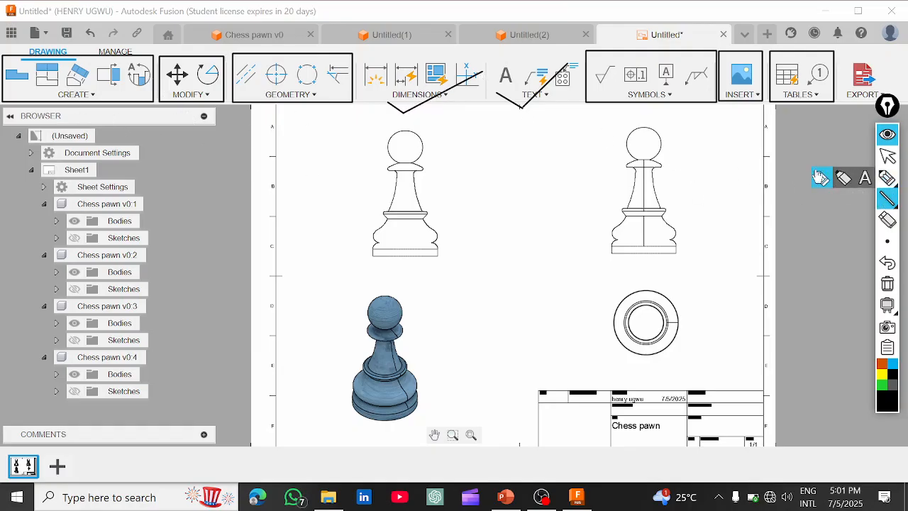
pyautogui.click(888, 284)
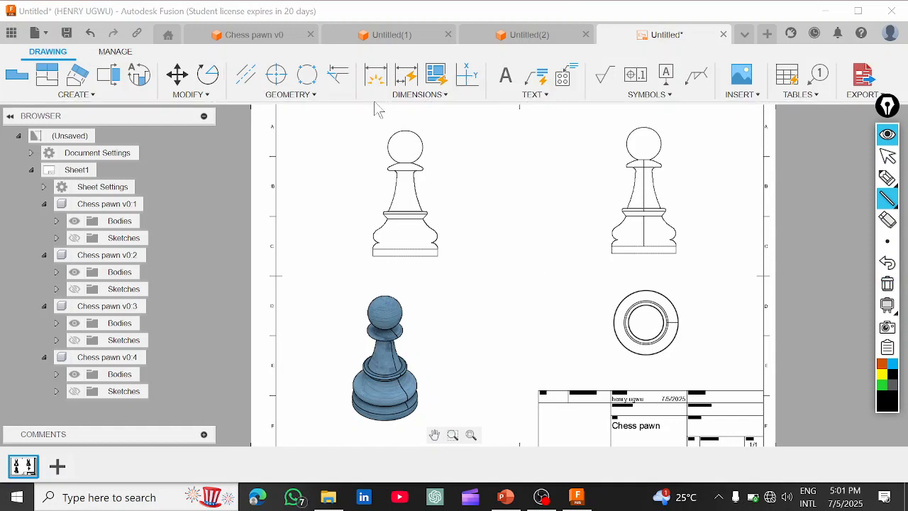
pyautogui.click(888, 156)
# Dimension the diameter of the pawn's base in the front view, placing the dimension below the view.
pyautogui.click(532, 96)
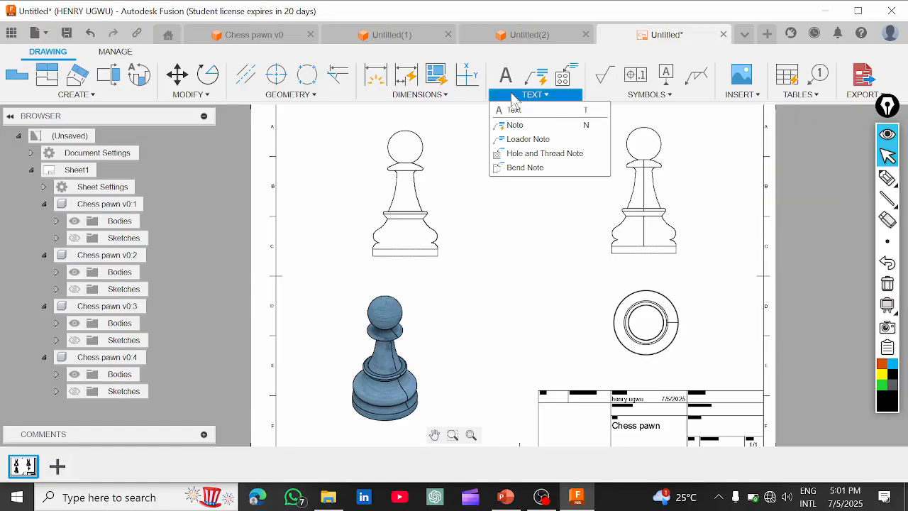
pyautogui.click(436, 99)
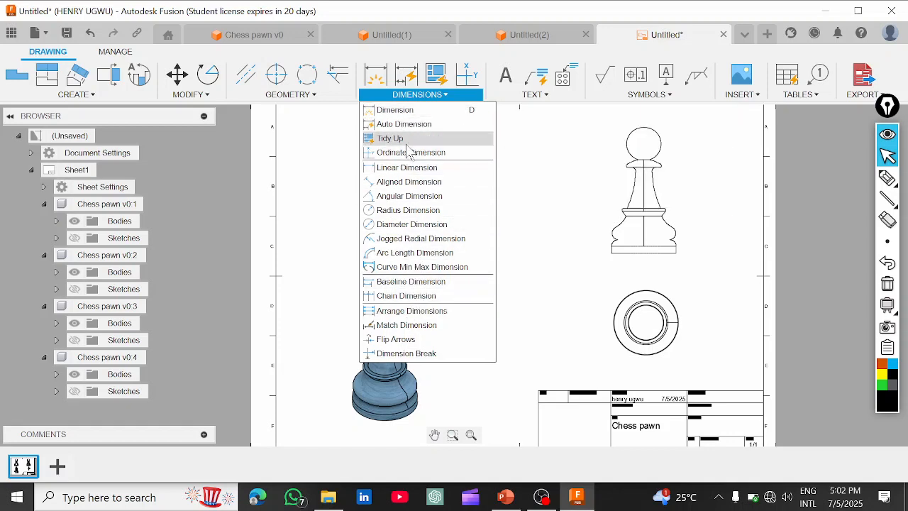
pyautogui.click(410, 110)
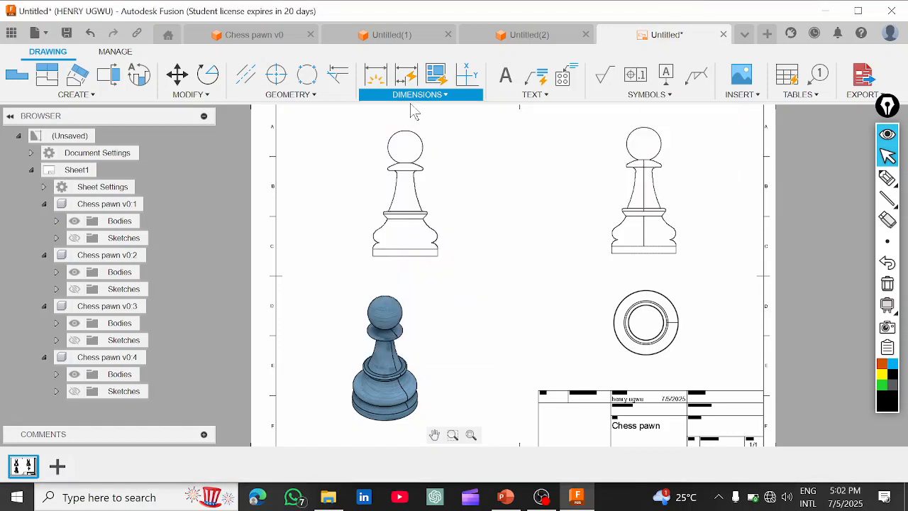
pyautogui.scroll(4, 407, 267)
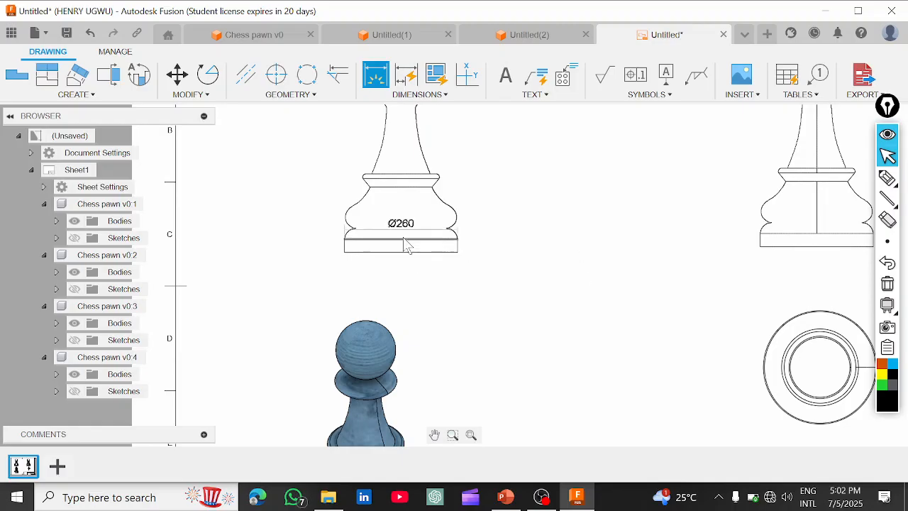
pyautogui.click(403, 260)
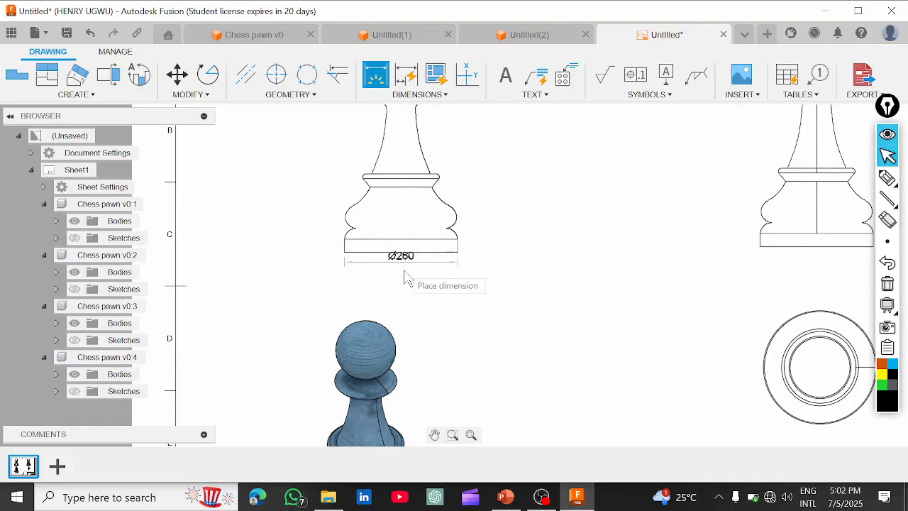
pyautogui.click(408, 298)
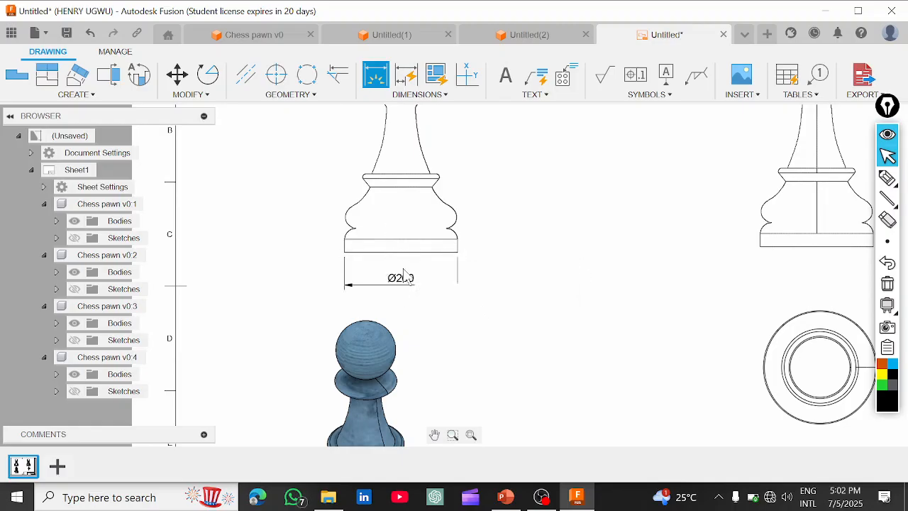
# Dimension the height of the base's straight edge in the front view, placing the dimension beside it.
pyautogui.scroll(1, 467, 257)
pyautogui.scroll(4, 467, 257)
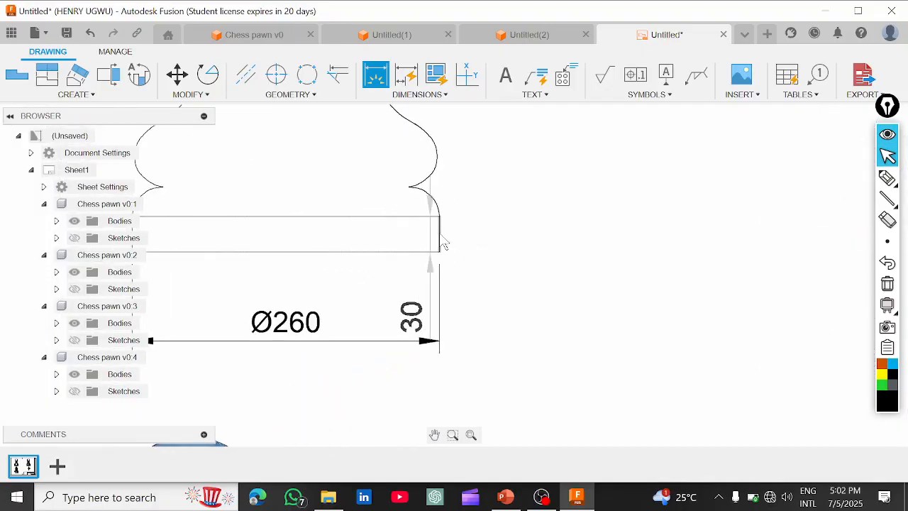
pyautogui.click(442, 243)
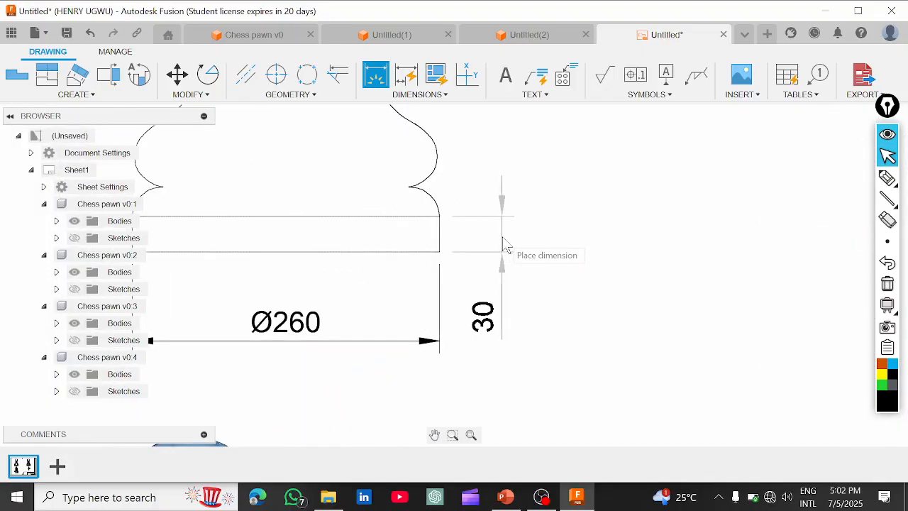
pyautogui.click(505, 249)
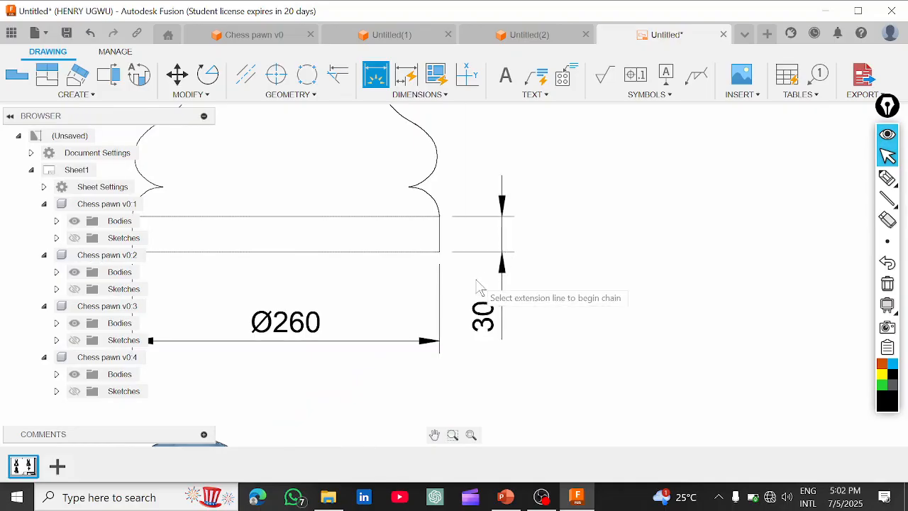
pyautogui.scroll(-5, 478, 286)
pyautogui.scroll(-6, 479, 286)
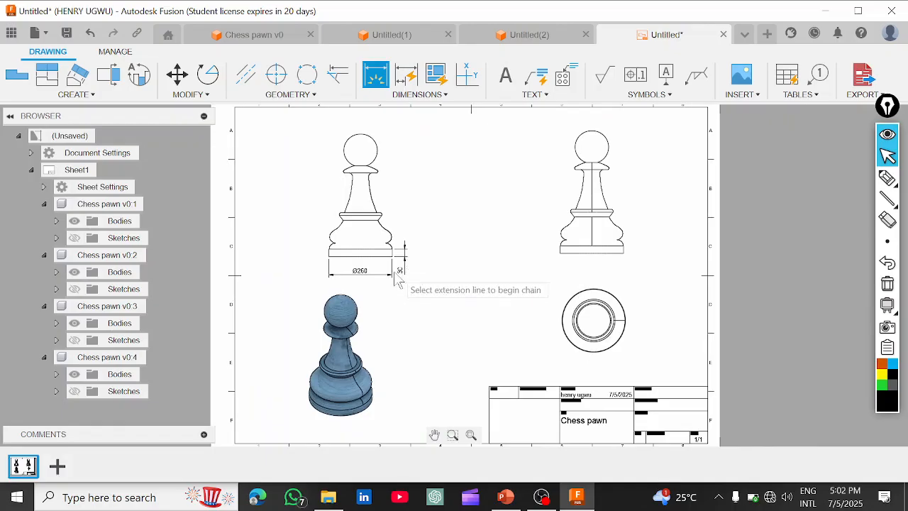
pyautogui.scroll(5, 365, 276)
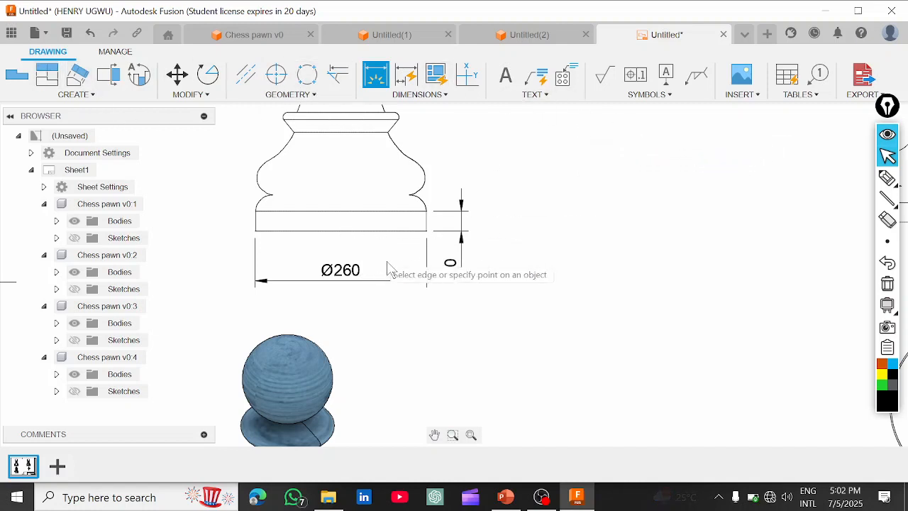
pyautogui.scroll(-2, 383, 287)
pyautogui.scroll(-2, 433, 273)
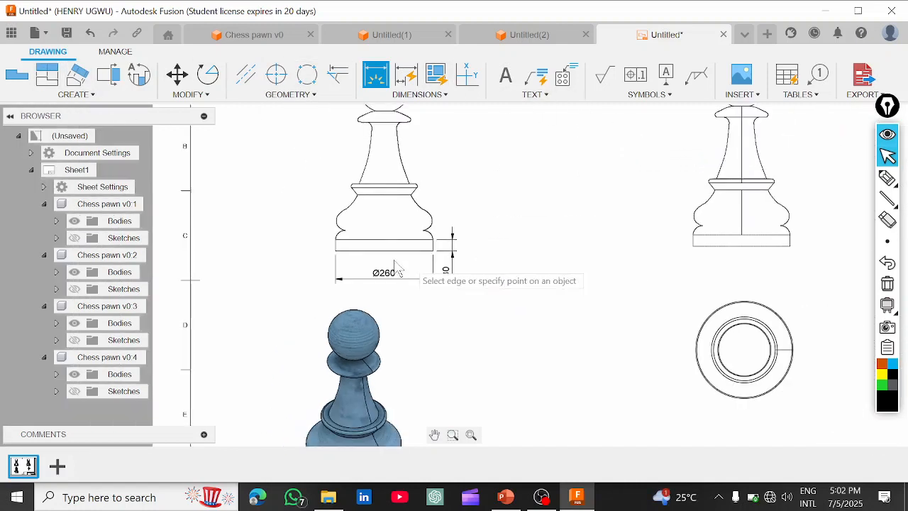
pyautogui.scroll(4, 390, 283)
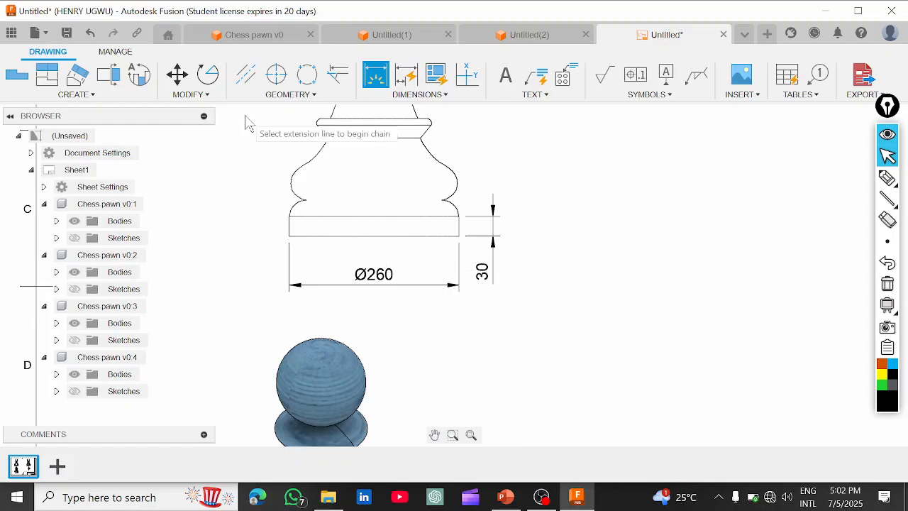
pyautogui.scroll(-1, 402, 288)
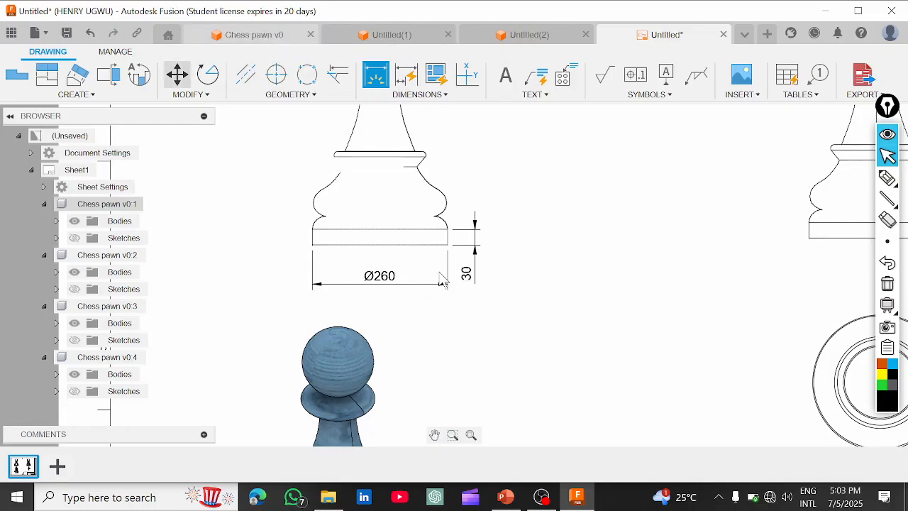
# Dimension the diameter at the lower edge of the collar in the front view, placing the dimension just below it inside the body.
pyautogui.scroll(-3, 472, 273)
pyautogui.scroll(-2, 475, 261)
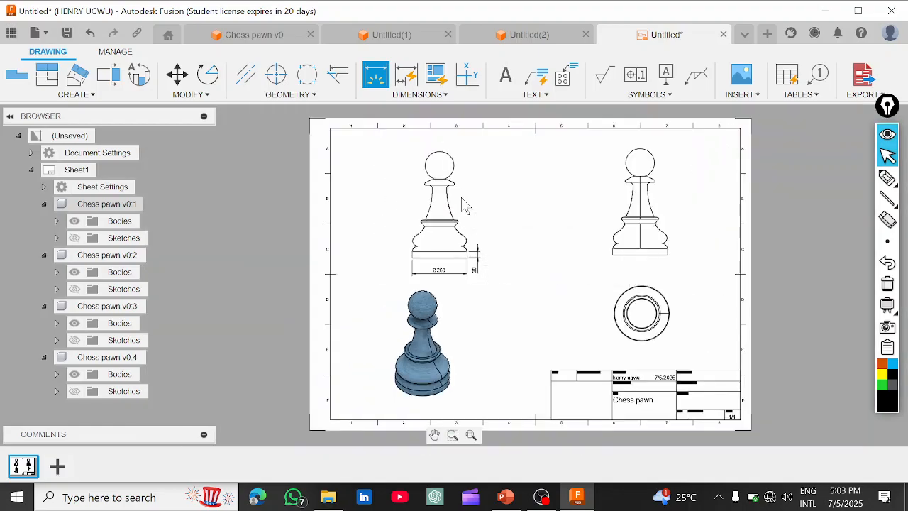
pyautogui.moveTo(630, 216); pyautogui.dragTo(609, 243, button='middle')
pyautogui.scroll(3, 423, 251)
pyautogui.click(424, 248)
pyautogui.scroll(2, 428, 259)
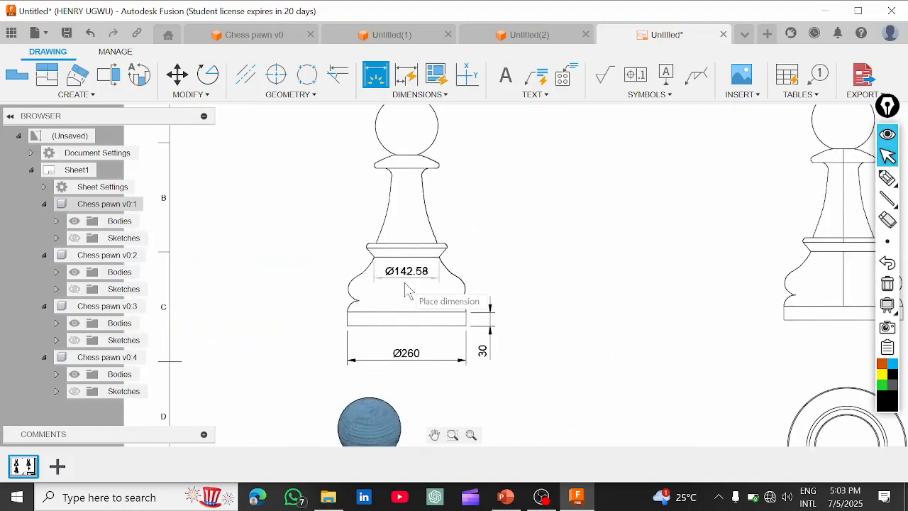
pyautogui.click(410, 293)
pyautogui.scroll(-4, 554, 299)
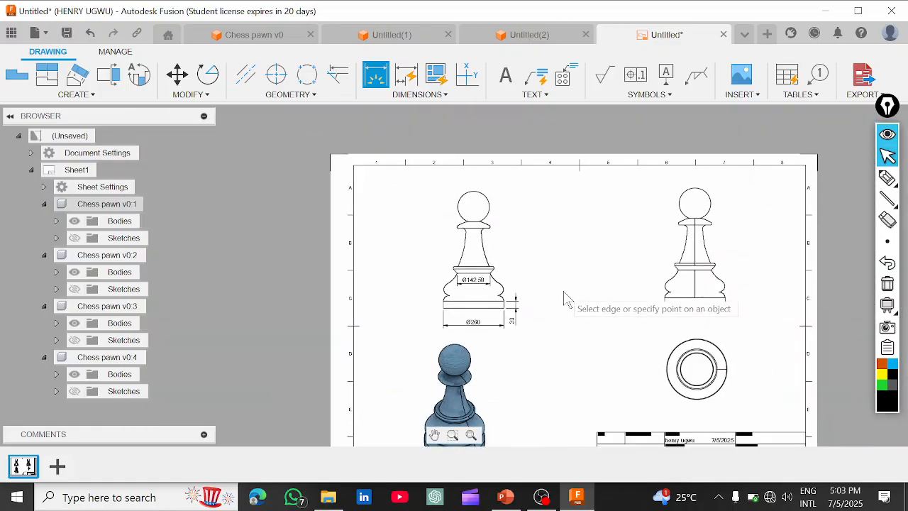
# Dimension the pawn's overall height in the right view, from the top of the head to the base's bottom edge, placing it right of the view.
pyautogui.moveTo(567, 298)
pyautogui.mouseDown(button='middle')
pyautogui.moveTo(465, 274)
pyautogui.moveTo(432, 262)
pyautogui.moveTo(434, 254)
pyautogui.mouseUp(button='middle')
pyautogui.scroll(2, 434, 254)
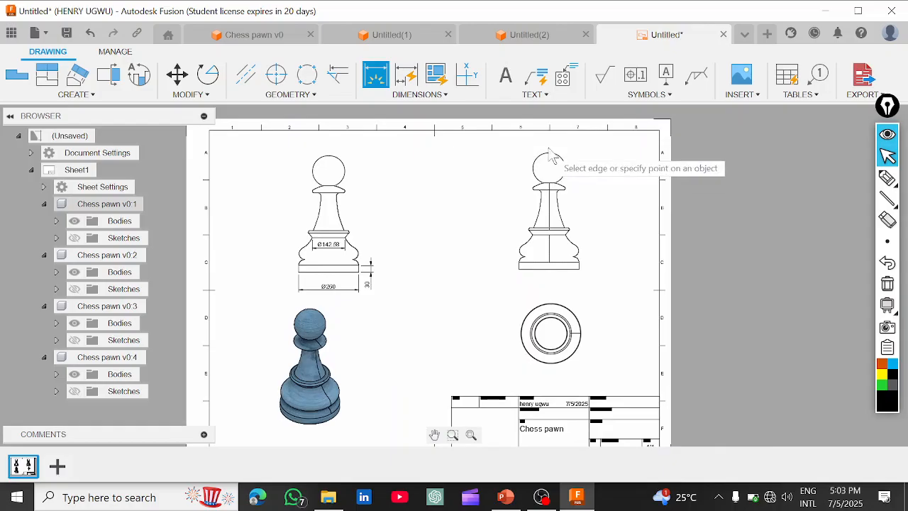
pyautogui.scroll(3, 554, 168)
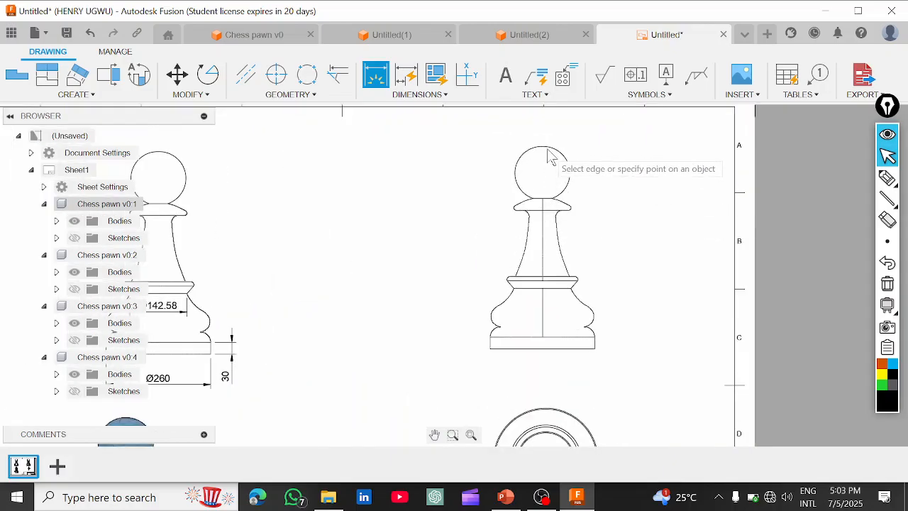
pyautogui.click(543, 147)
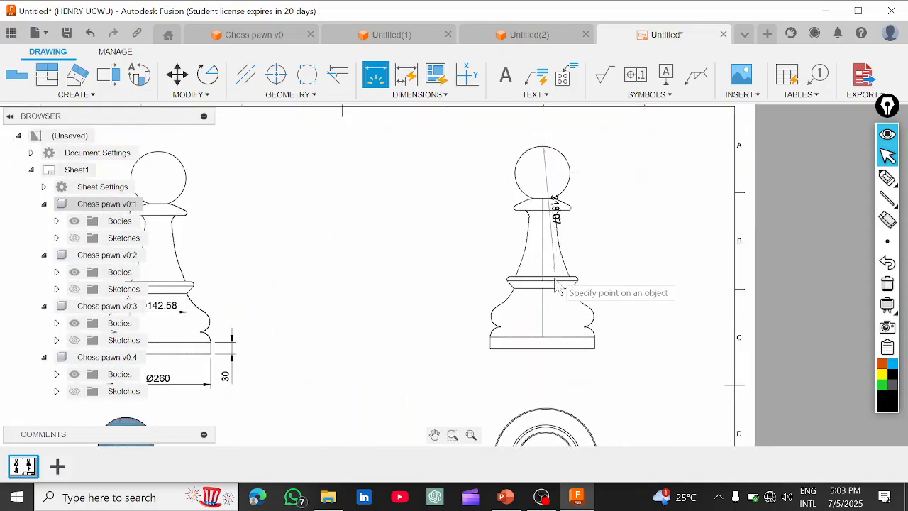
pyautogui.click(542, 351)
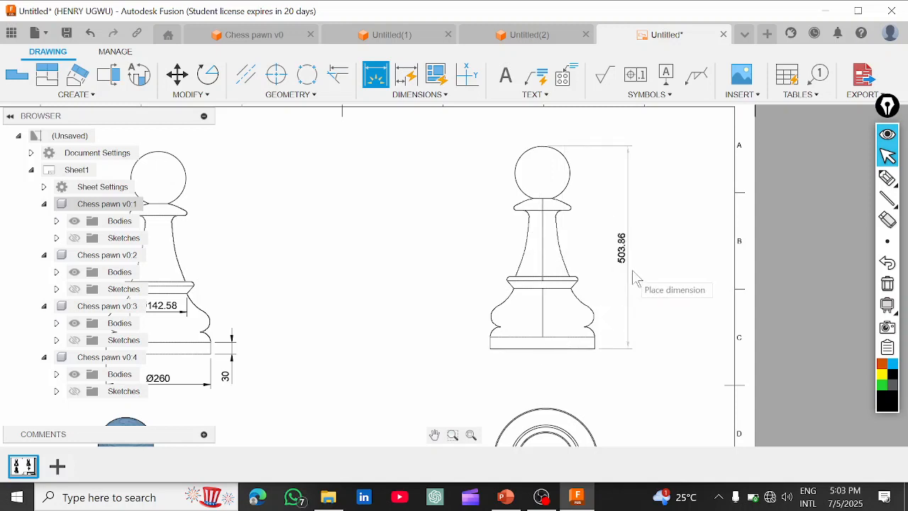
pyautogui.click(677, 245)
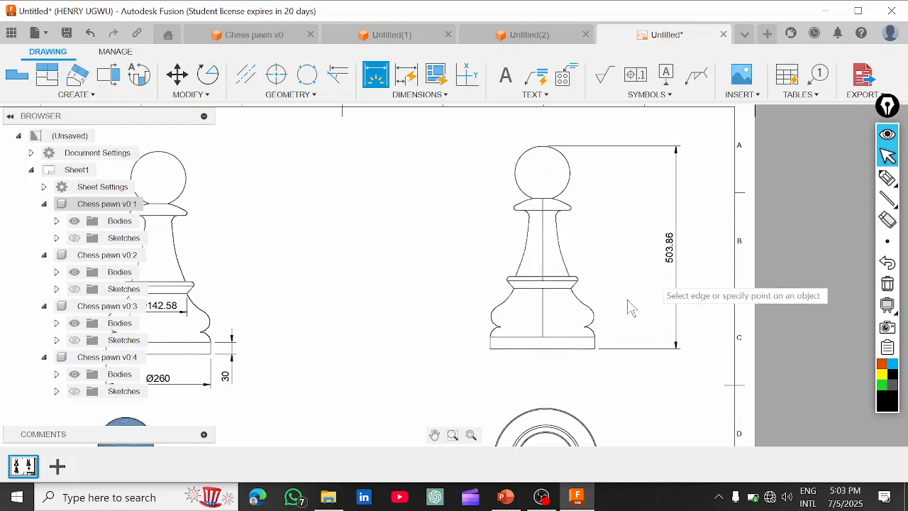
# Add a second overall height dimension to the right view, from head top to base bottom, placing it on the view's left side.
pyautogui.click(543, 148)
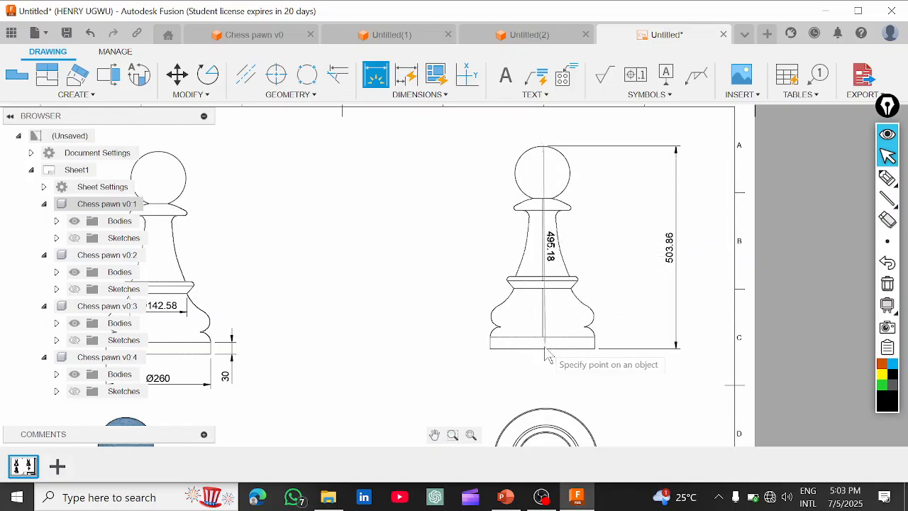
pyautogui.click(544, 350)
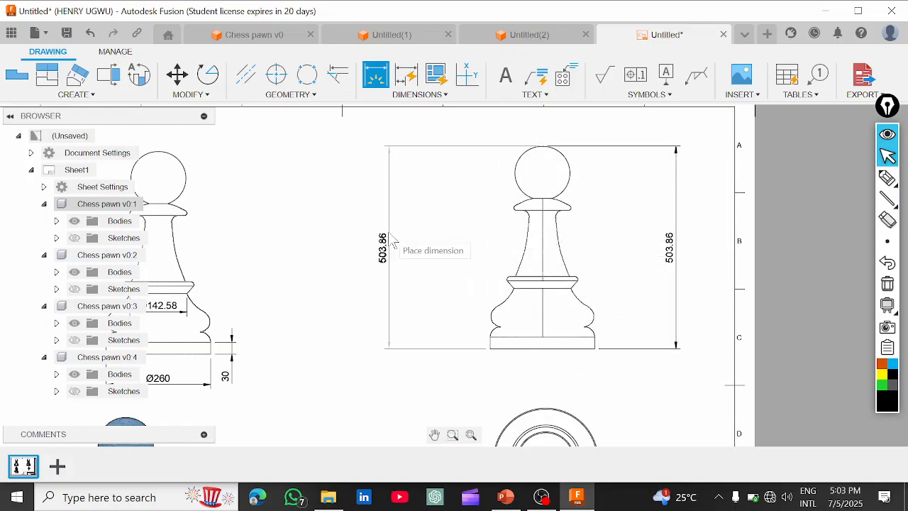
pyautogui.click(392, 241)
pyautogui.scroll(-2, 475, 276)
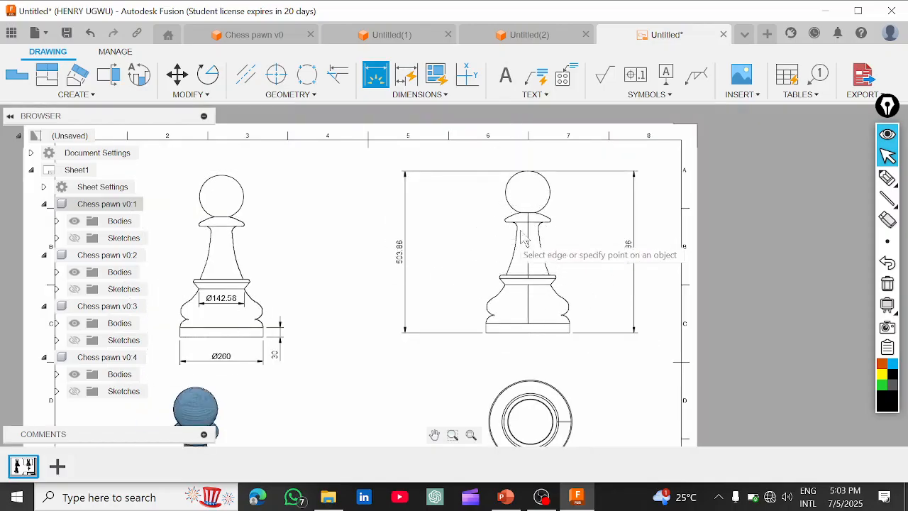
# Add a Diameter Dimension to the outermost circle of the top view, placing the text outside to the right of the circle.
pyautogui.scroll(2, 549, 245)
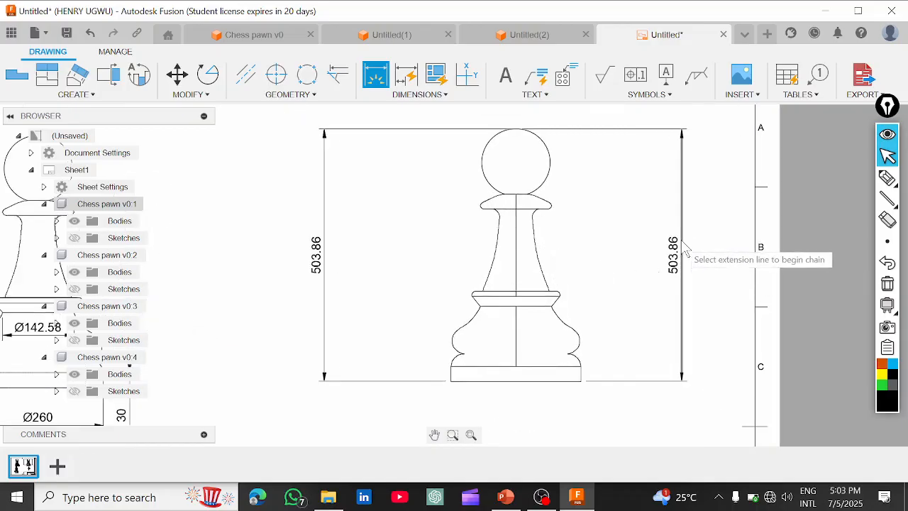
pyautogui.scroll(-5, 576, 304)
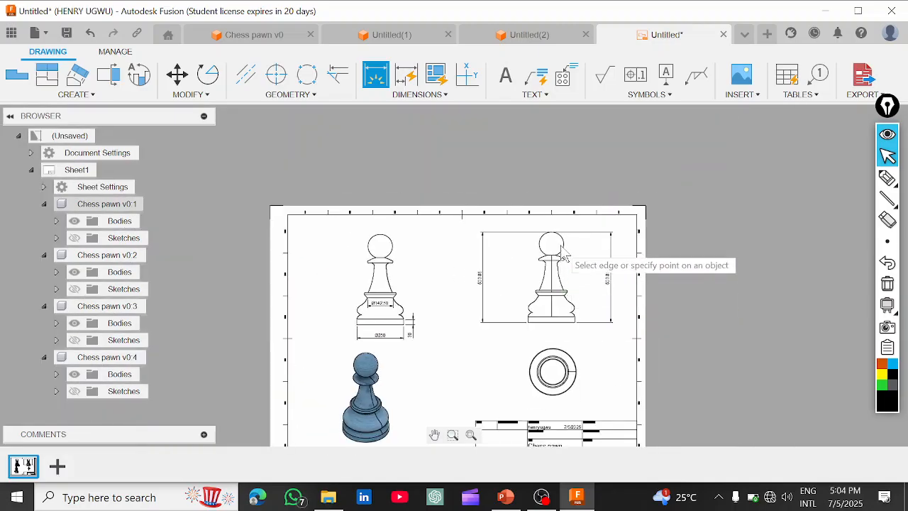
pyautogui.scroll(-2, 507, 296)
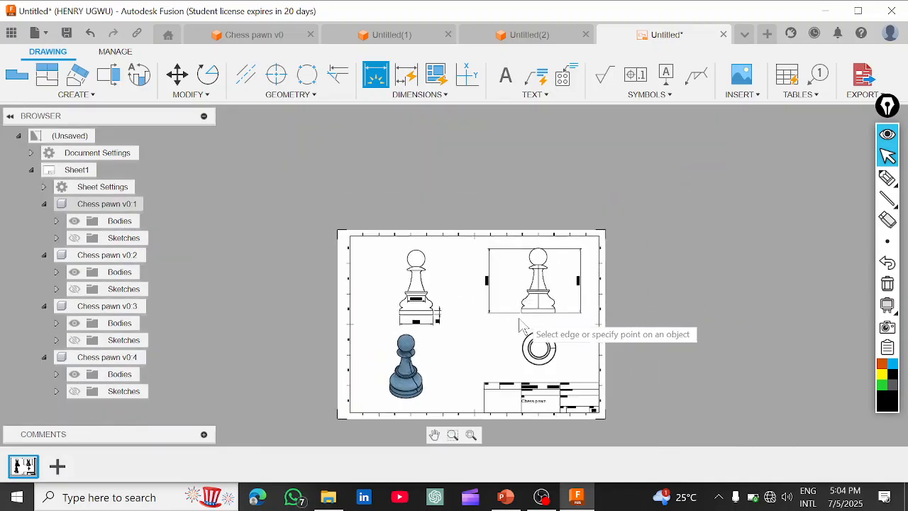
pyautogui.scroll(4, 521, 324)
pyautogui.moveTo(510, 327); pyautogui.dragTo(520, 313, button='middle')
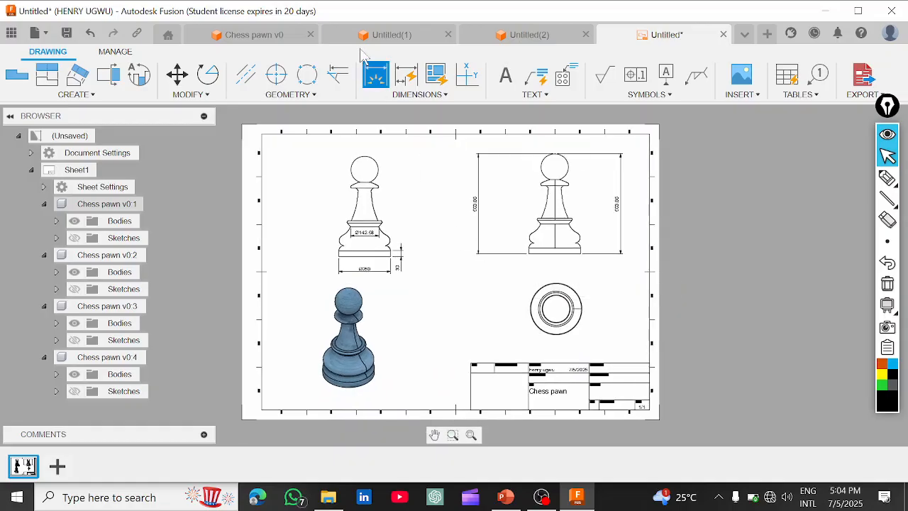
pyautogui.click(423, 98)
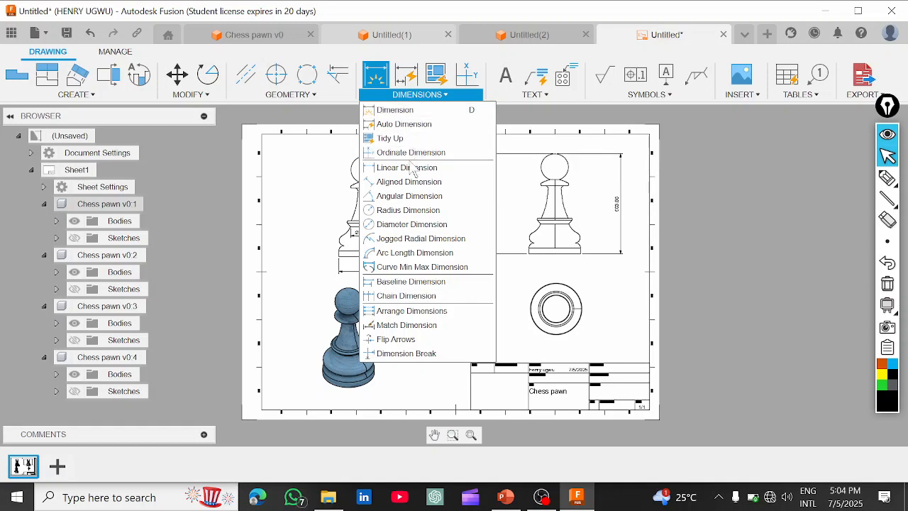
pyautogui.click(408, 224)
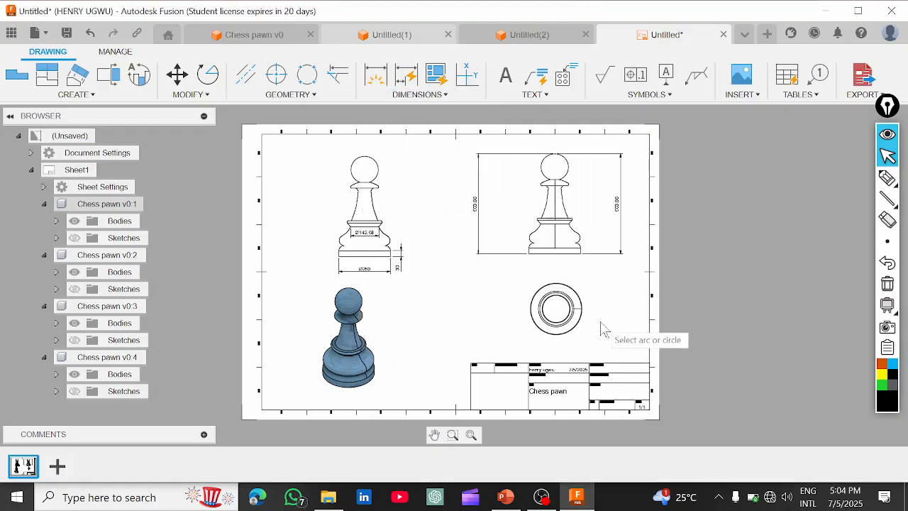
pyautogui.scroll(6, 601, 328)
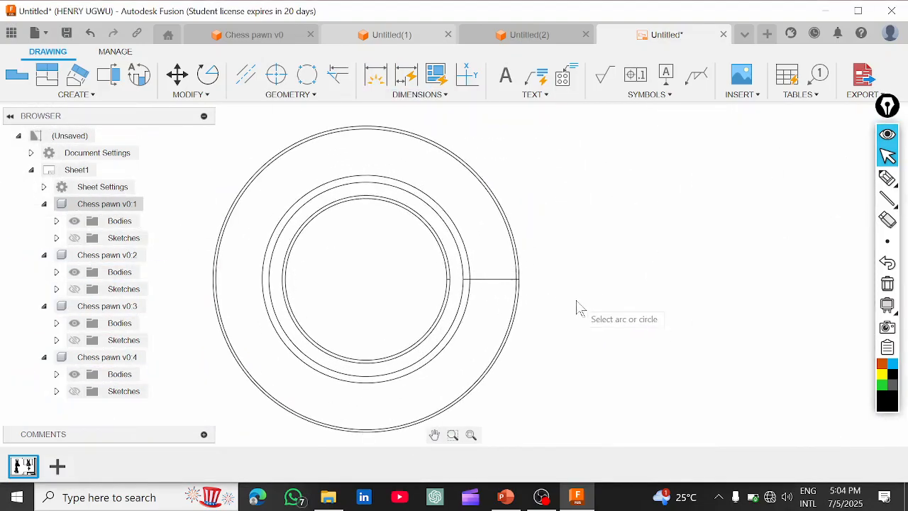
pyautogui.scroll(2, 567, 305)
pyautogui.click(487, 308)
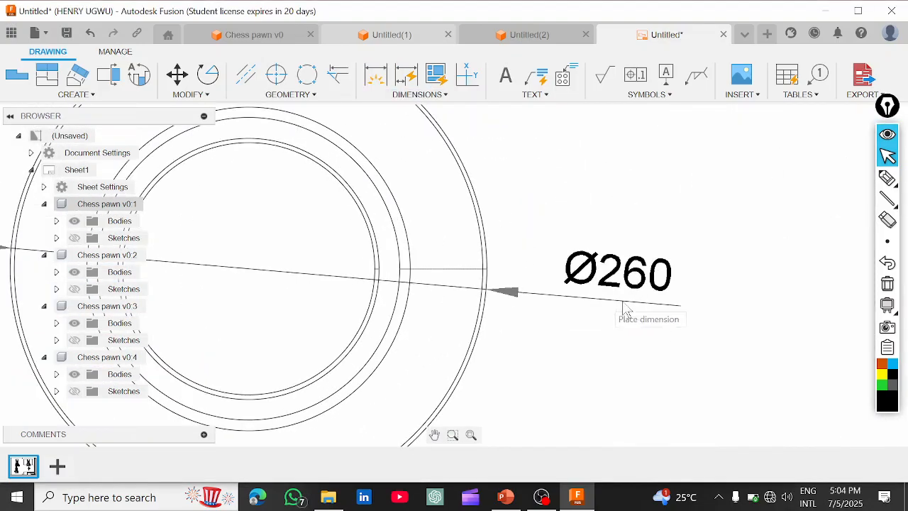
pyautogui.click(695, 280)
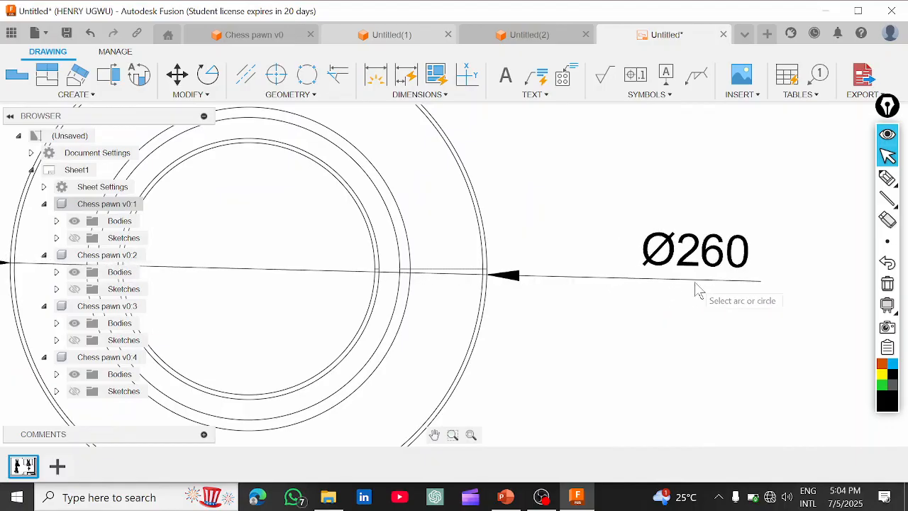
# Add a Radius Dimension to the outermost circle of the top view, placing it outside above the diameter dimension.
pyautogui.click(422, 94)
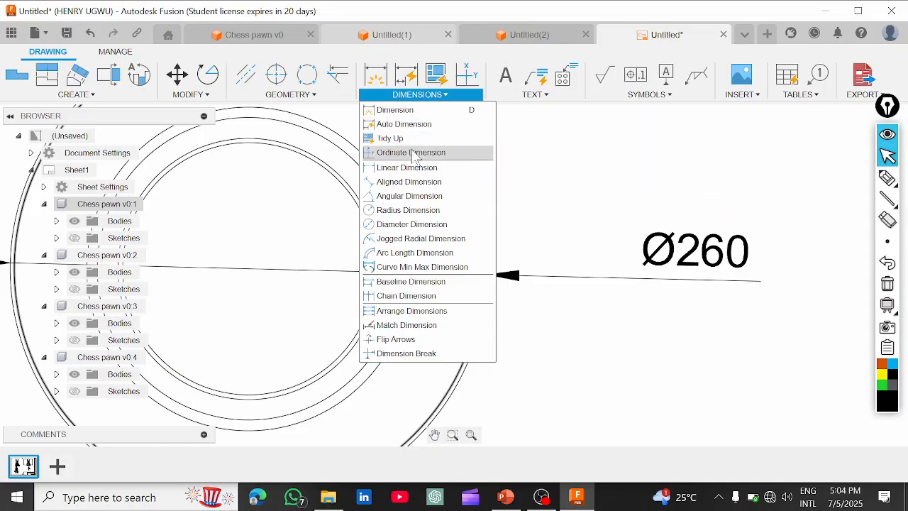
pyautogui.click(421, 211)
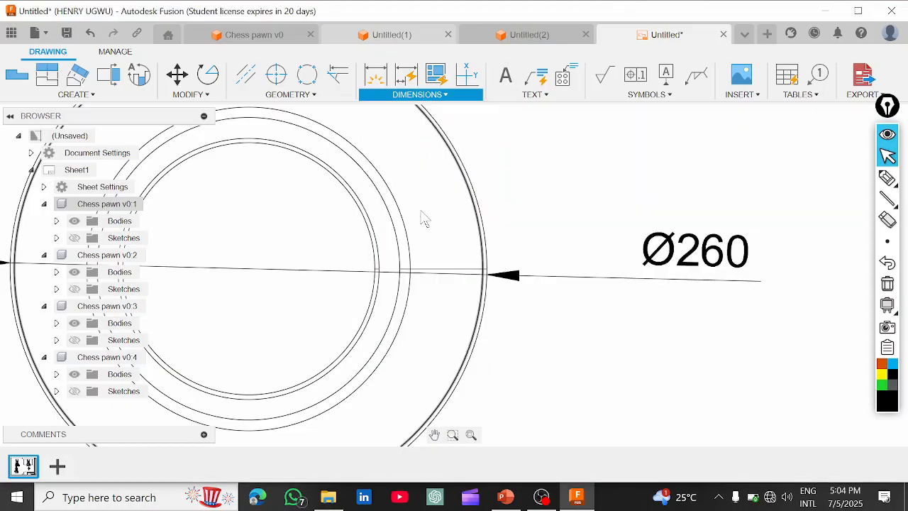
pyautogui.click(486, 241)
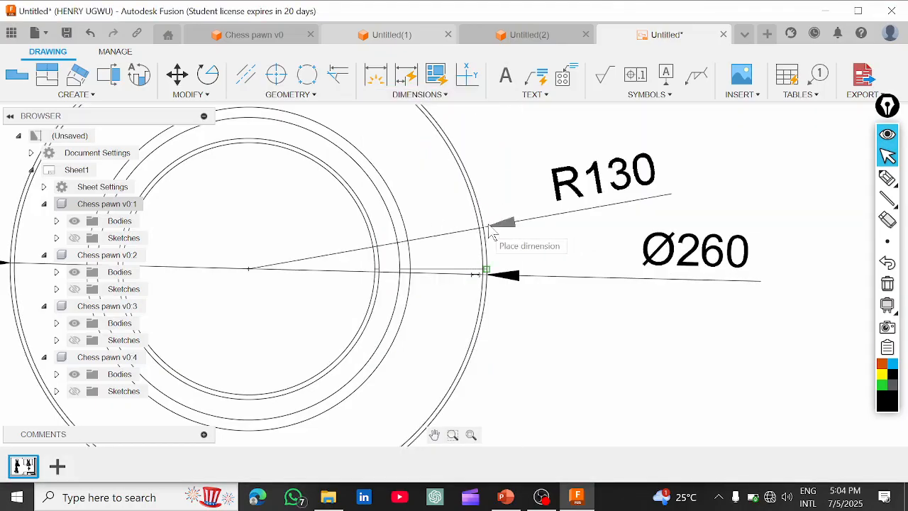
pyautogui.click(701, 181)
pyautogui.scroll(-3, 661, 227)
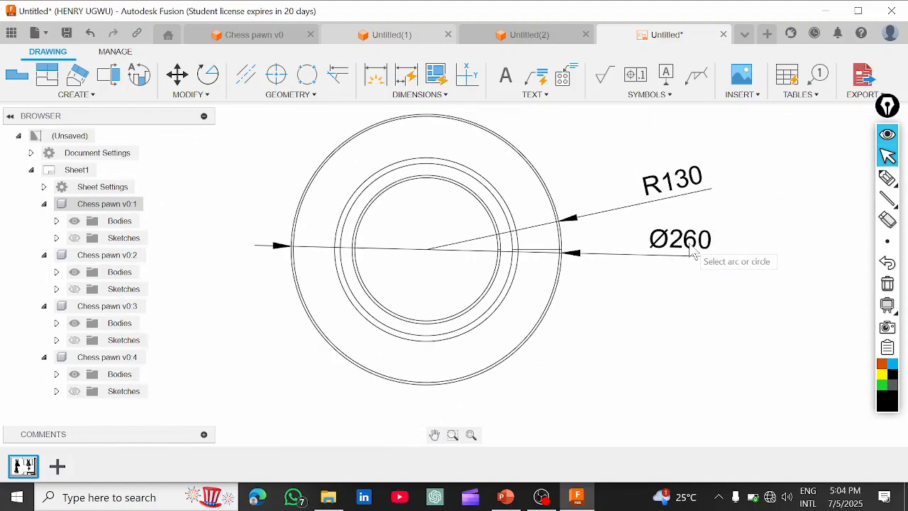
pyautogui.scroll(-3, 485, 233)
pyautogui.scroll(-3, 477, 229)
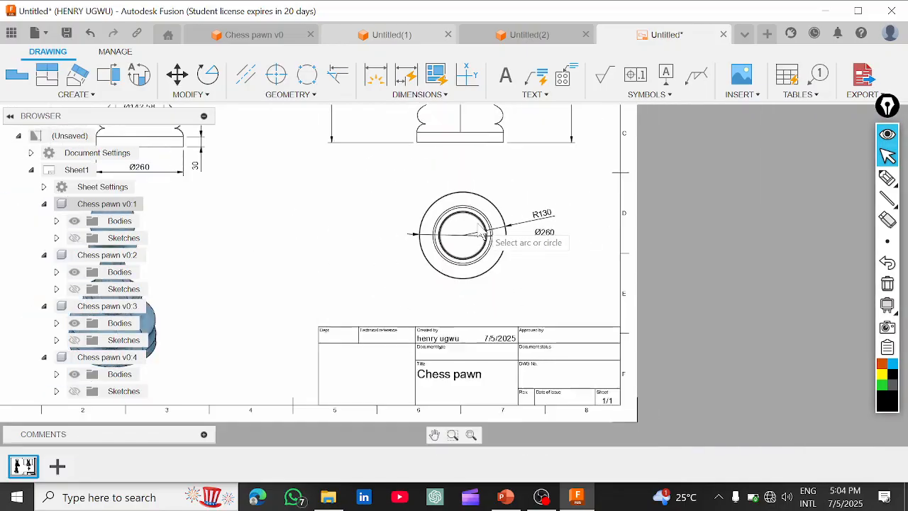
pyautogui.moveTo(438, 221); pyautogui.dragTo(599, 239, button='middle')
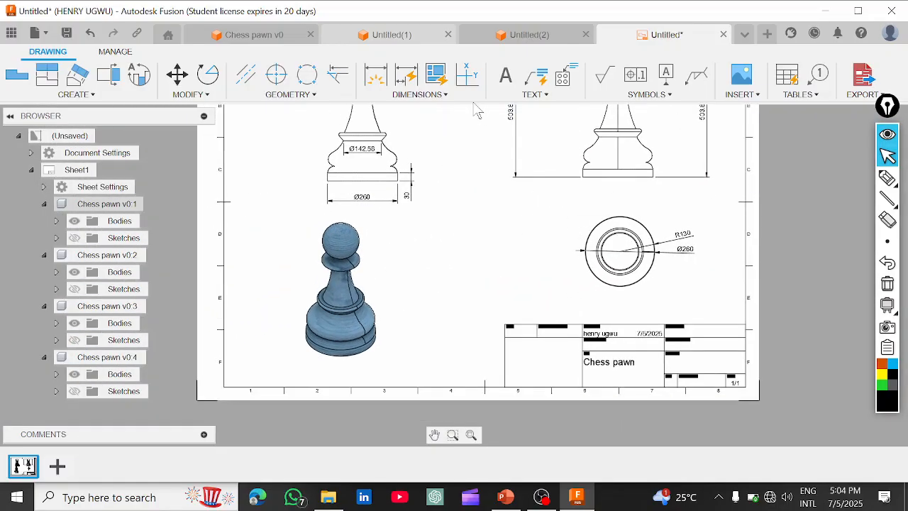
pyautogui.click(420, 95)
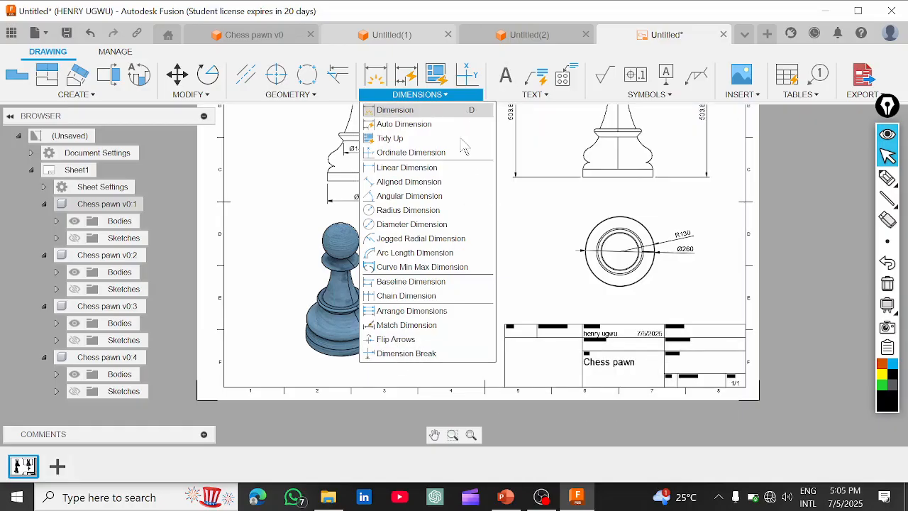
pyautogui.click(435, 98)
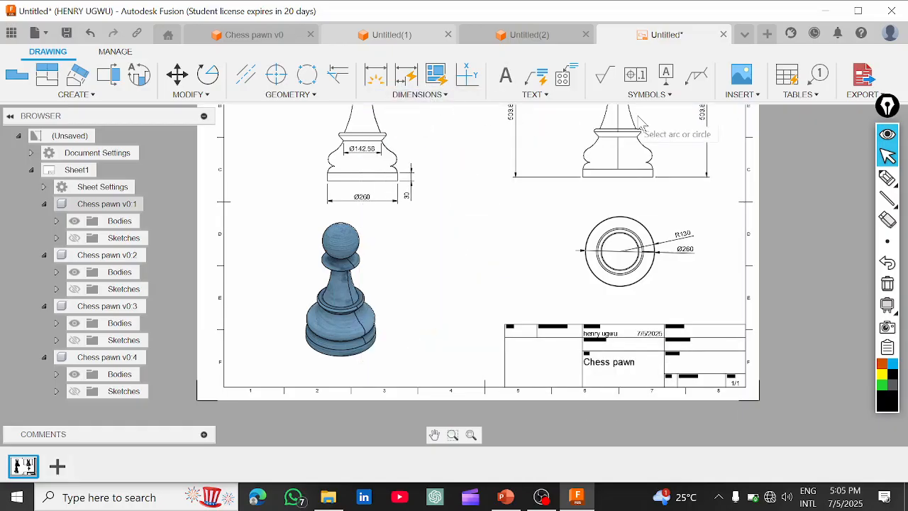
pyautogui.click(537, 98)
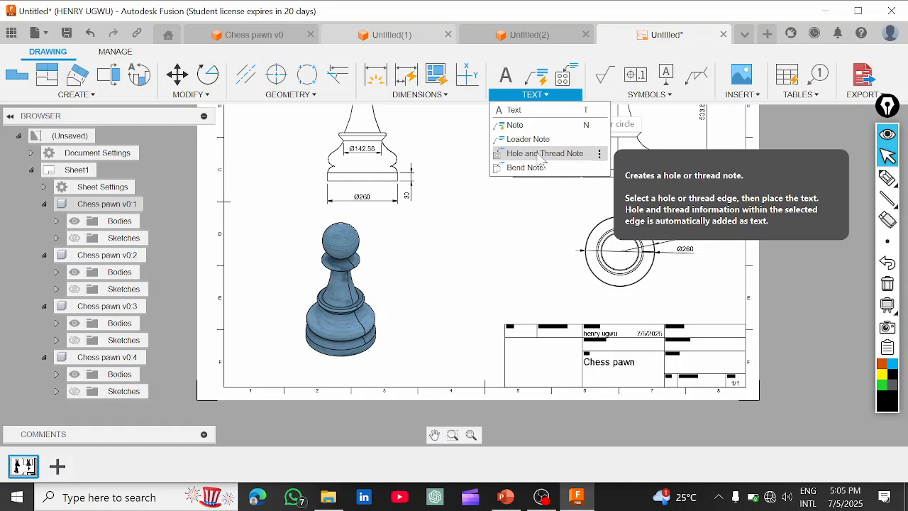
pyautogui.click(528, 112)
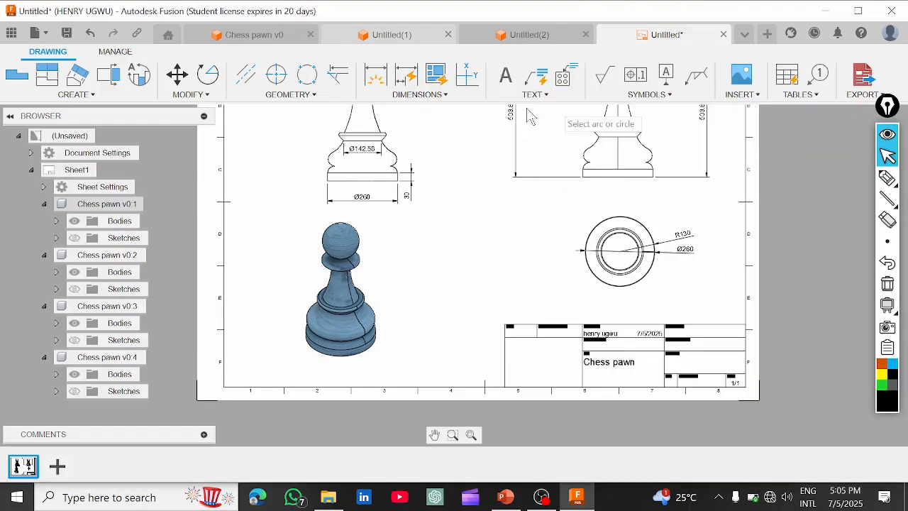
pyautogui.scroll(-3, 458, 282)
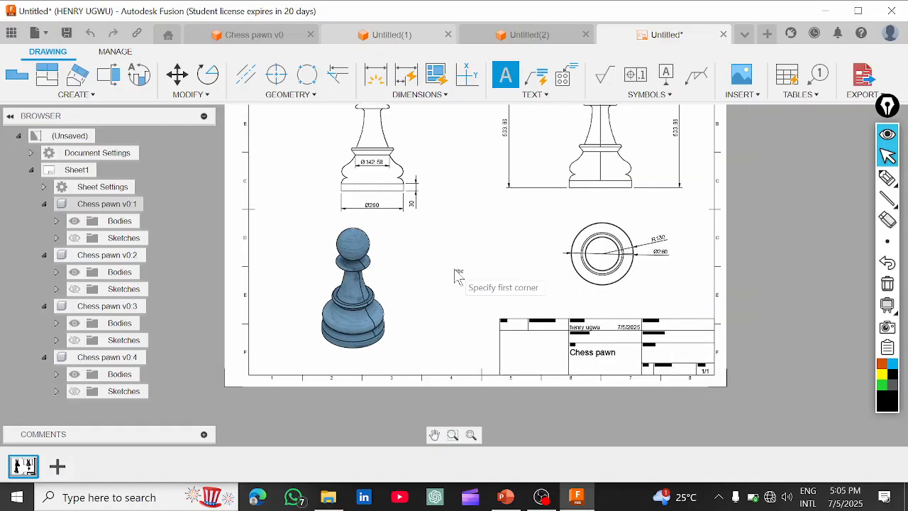
pyautogui.scroll(3, 454, 278)
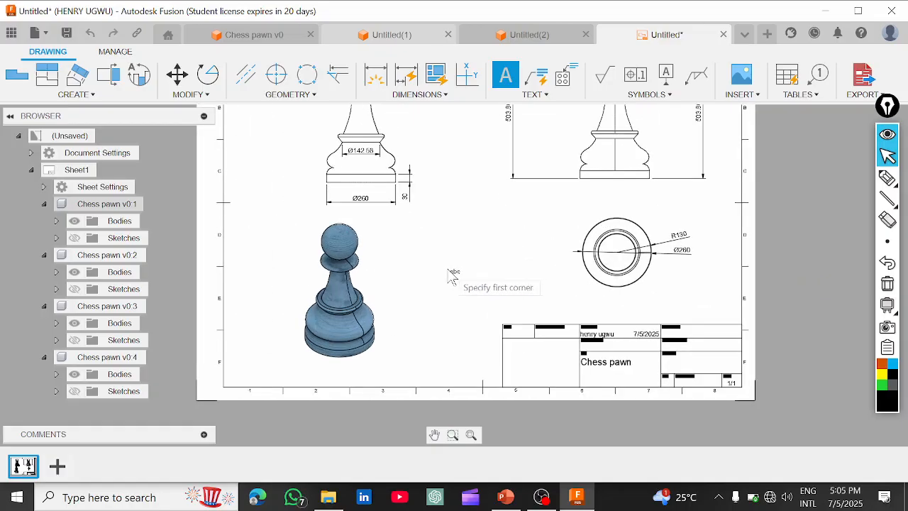
pyautogui.click(394, 234)
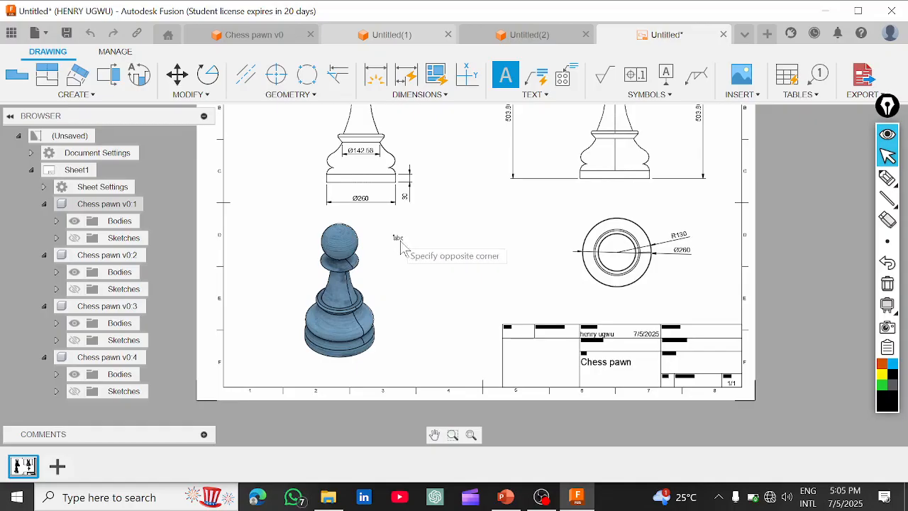
pyautogui.click(529, 283)
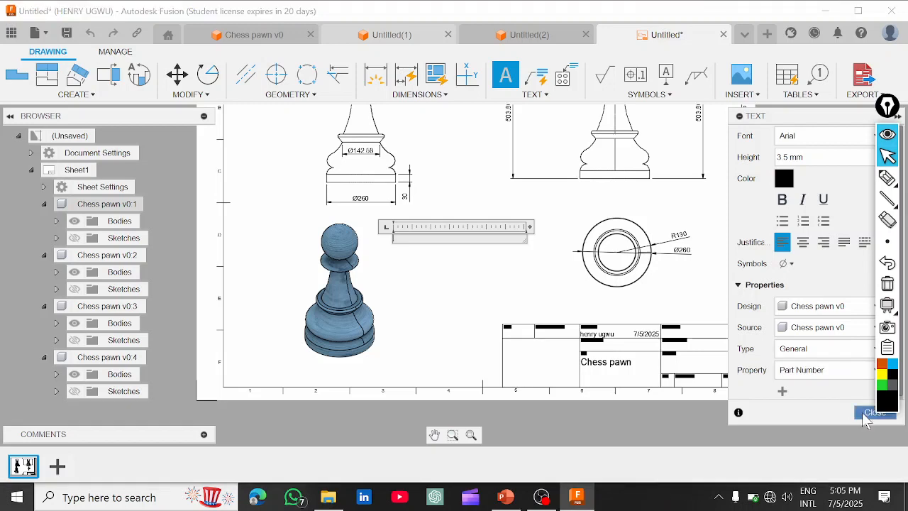
pyautogui.click(873, 414)
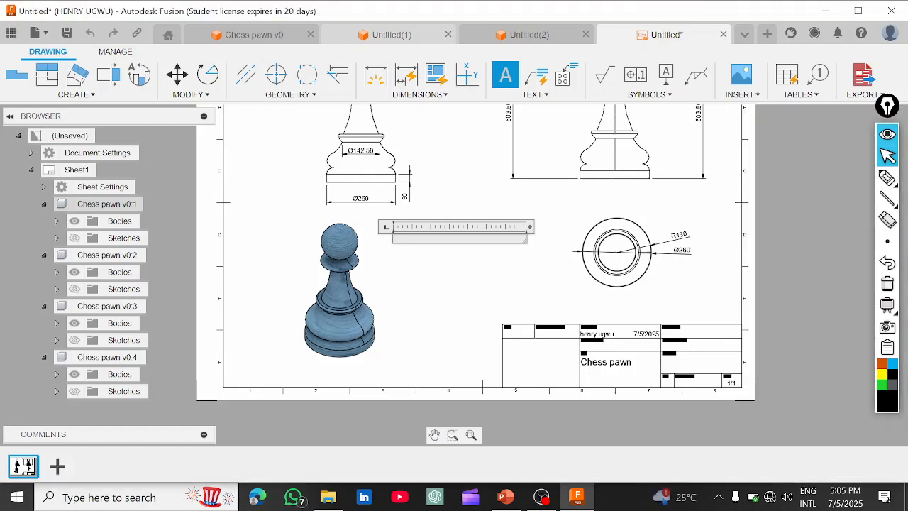
# Place a text box in the empty area between the shaded view and the top view, reading "ALL DIMENSIONS IN MM".
pyautogui.click(510, 95)
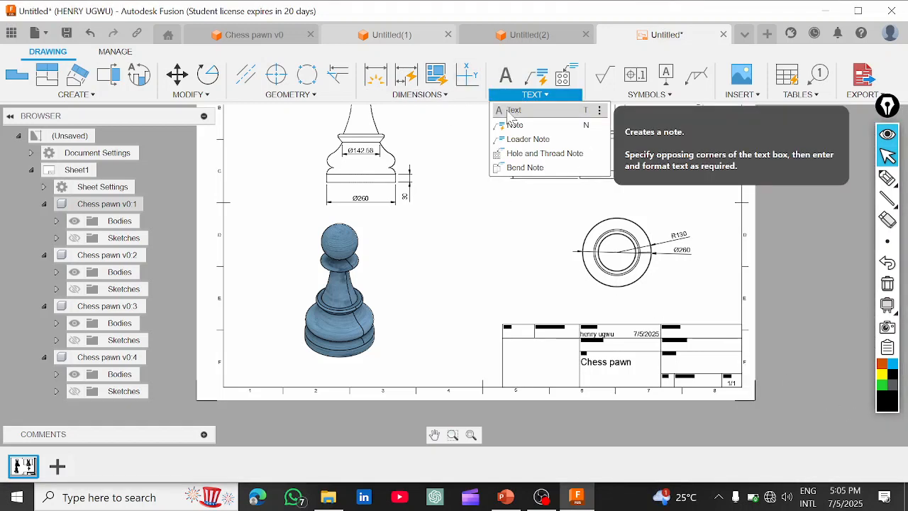
pyautogui.click(511, 112)
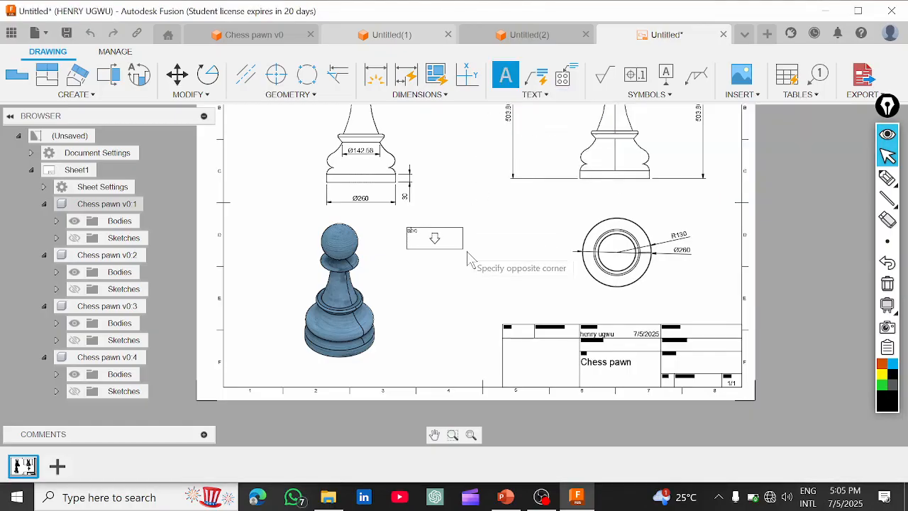
pyautogui.click(533, 272)
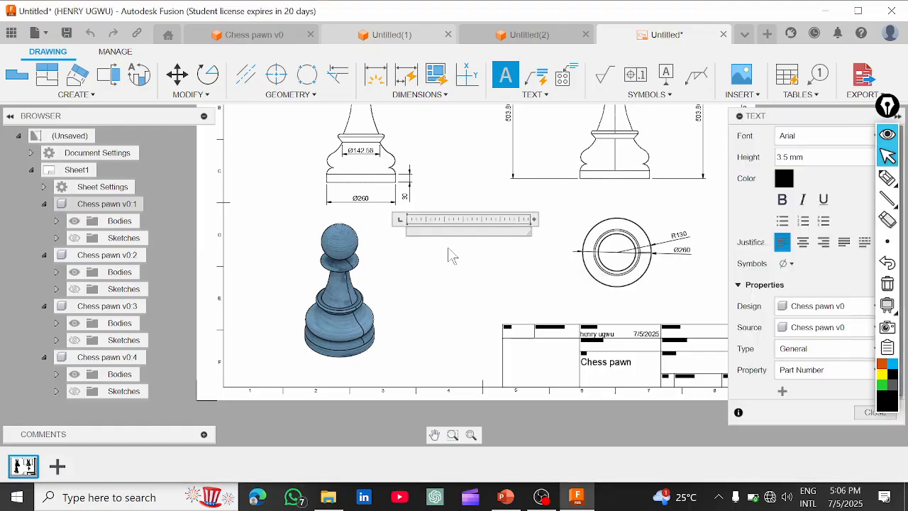
pyautogui.write('ALL DIMENSIONS IN MM')
# Format the whole "ALL DIMENSIONS IN MM" note as bold and centred with a text height of 5 mm, and finish the text.
pyautogui.click(785, 201)
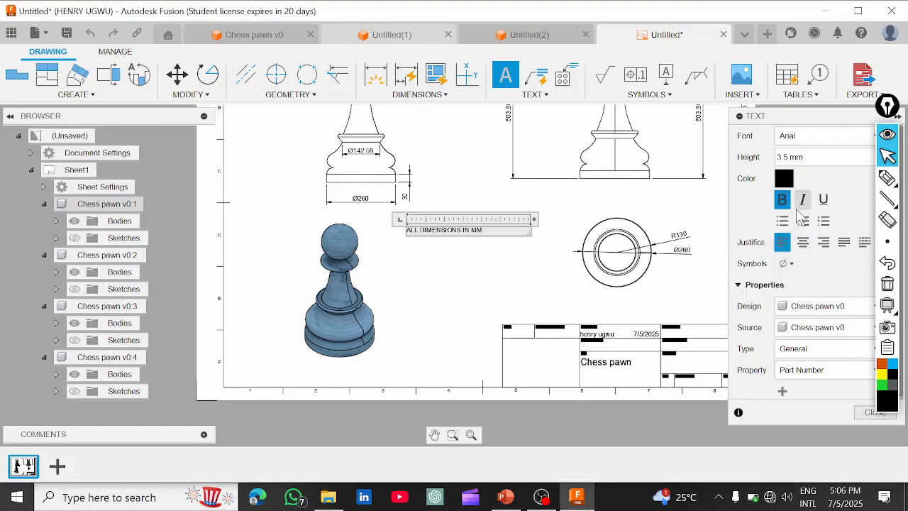
pyautogui.click(782, 199)
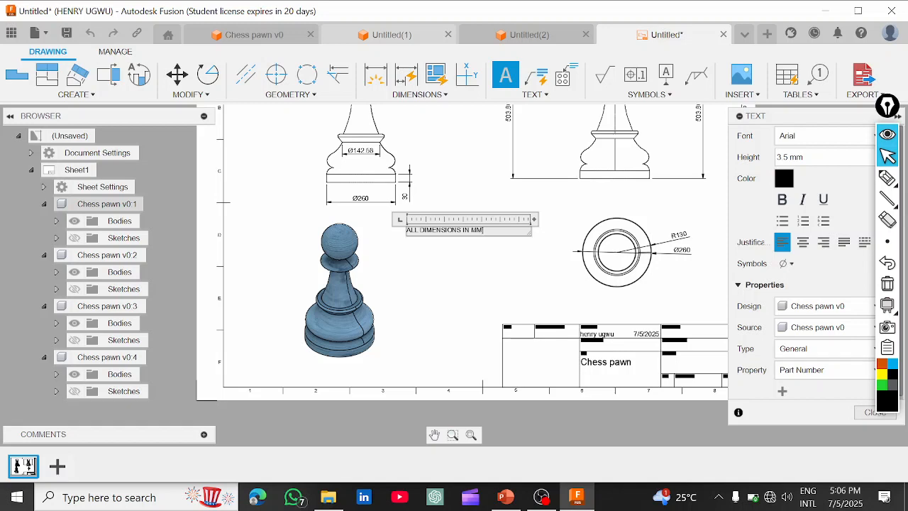
pyautogui.moveTo(483, 230); pyautogui.dragTo(441, 230)
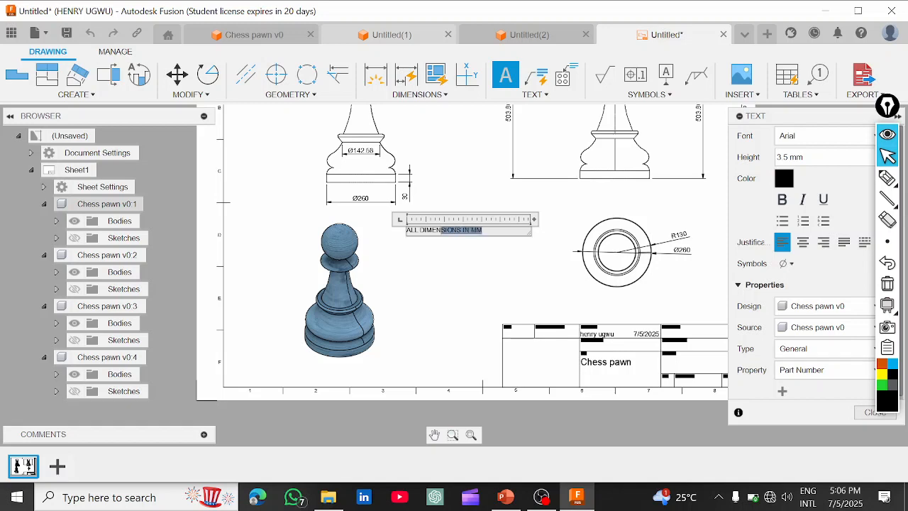
pyautogui.click(783, 200)
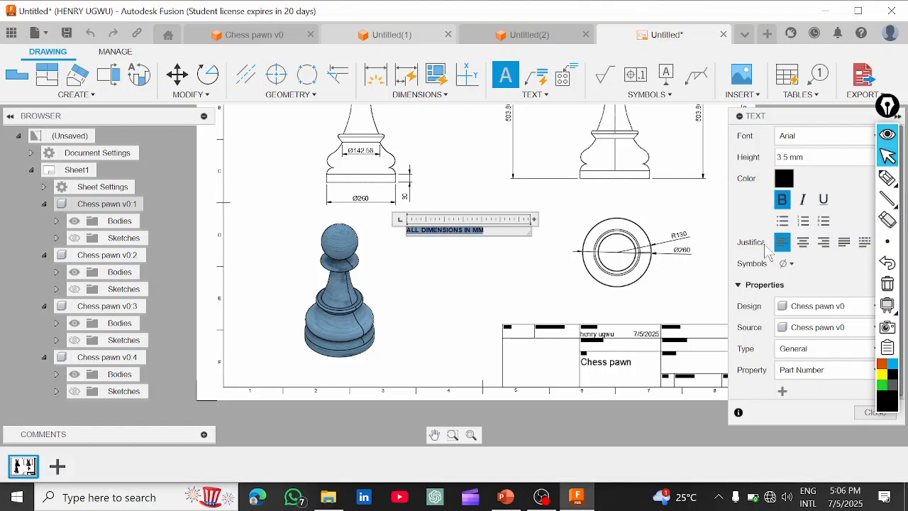
pyautogui.click(803, 244)
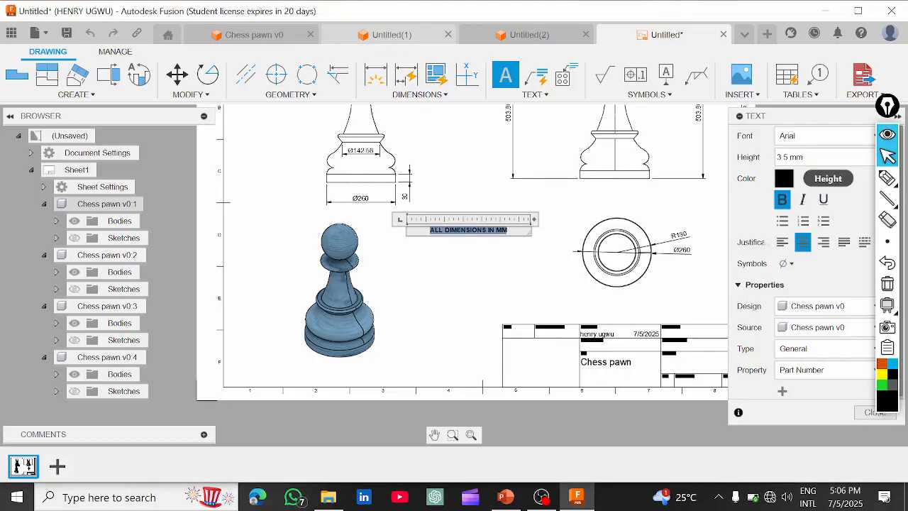
pyautogui.click(804, 158)
pyautogui.hotkey('ctrl', 'a')
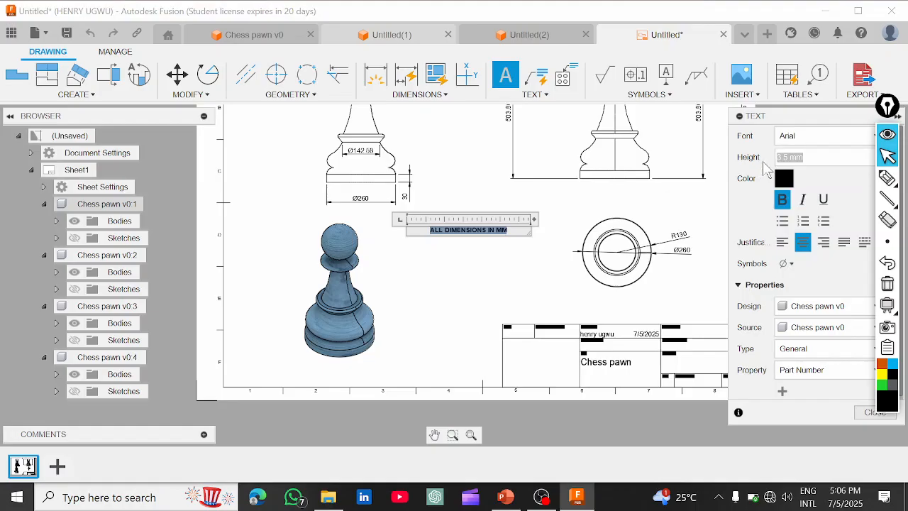
pyautogui.write('5')
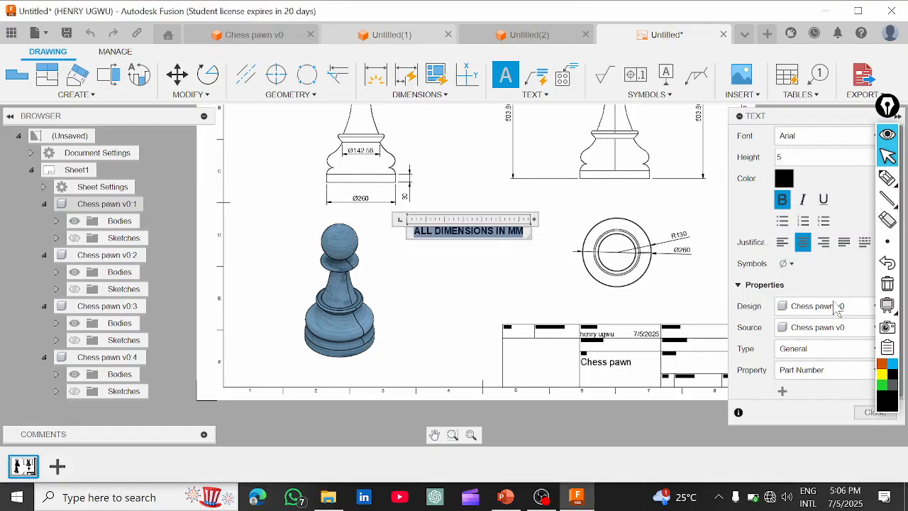
pyautogui.moveTo(809, 117); pyautogui.dragTo(767, 85)
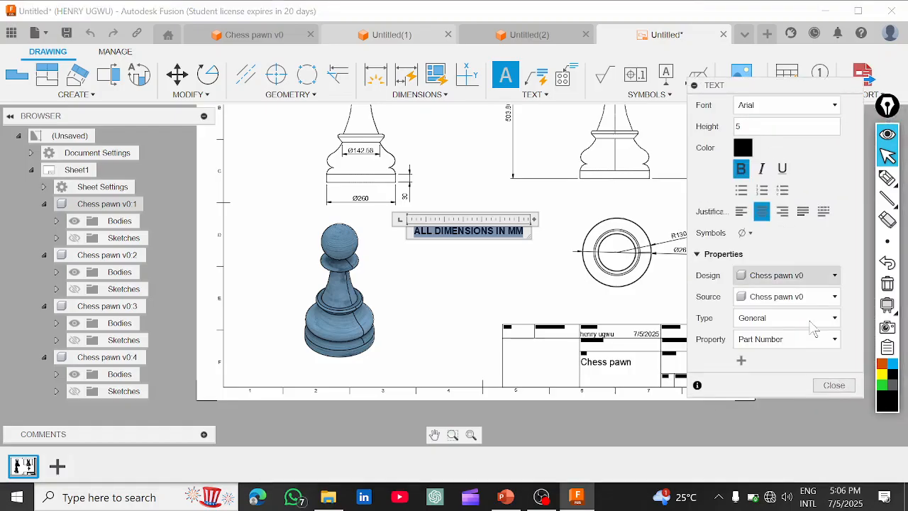
pyautogui.click(836, 387)
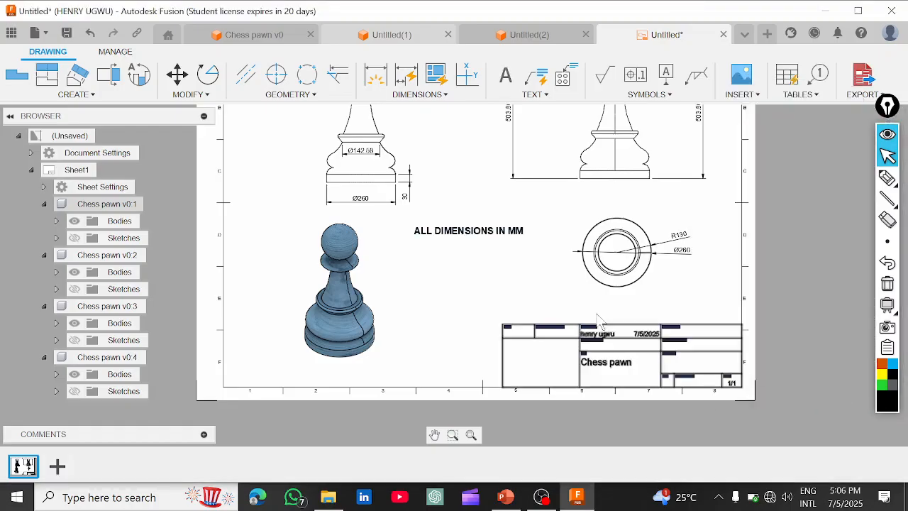
# Move the "ALL DIMENSIONS IN MM" note down to the sheet's lower border, just left of the title block.
pyautogui.moveTo(462, 231); pyautogui.dragTo(435, 383)
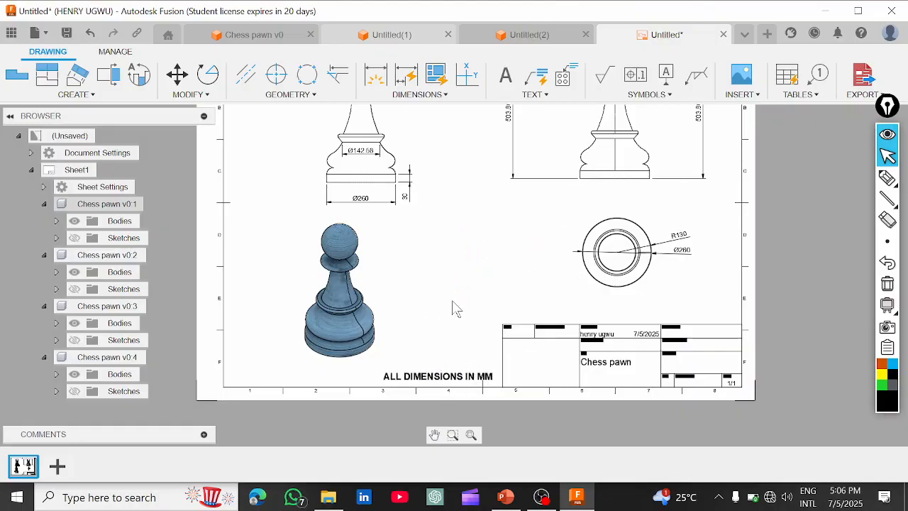
pyautogui.scroll(-3, 541, 268)
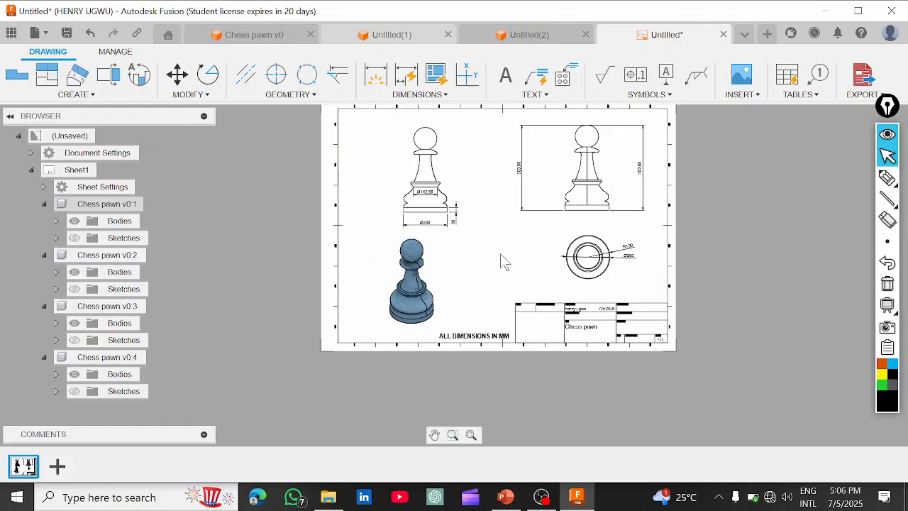
pyautogui.scroll(3, 504, 263)
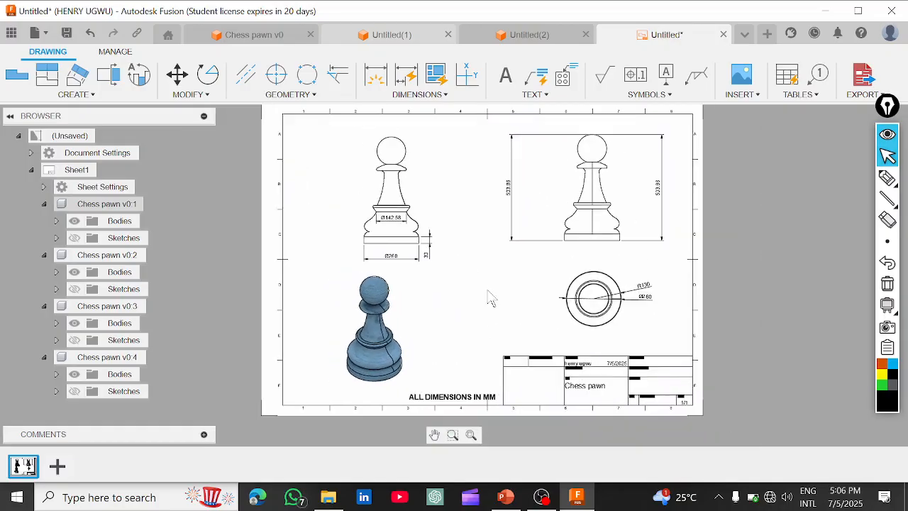
pyautogui.scroll(-1, 490, 298)
pyautogui.scroll(2, 497, 291)
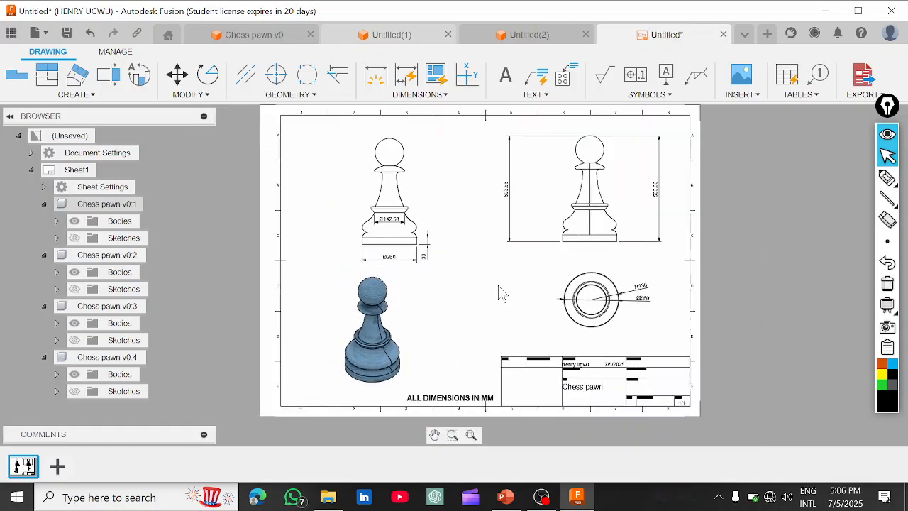
pyautogui.scroll(1, 540, 309)
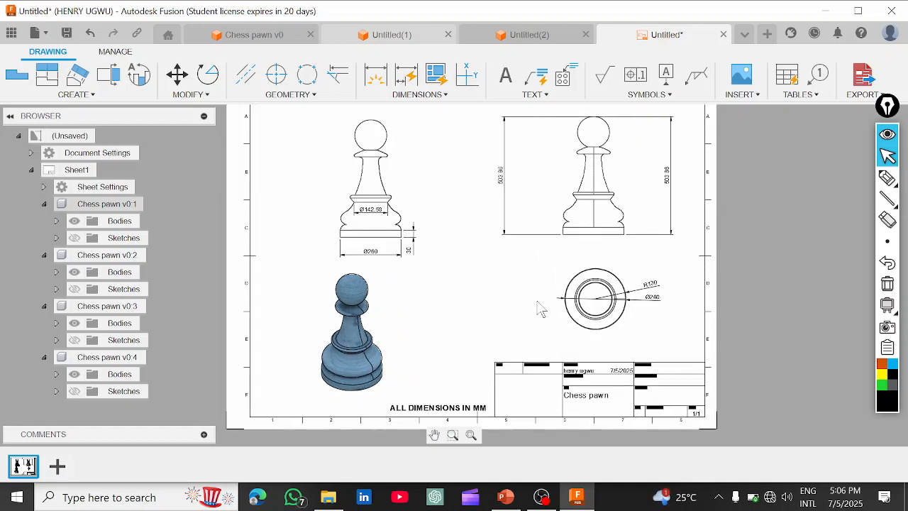
pyautogui.scroll(-1, 539, 307)
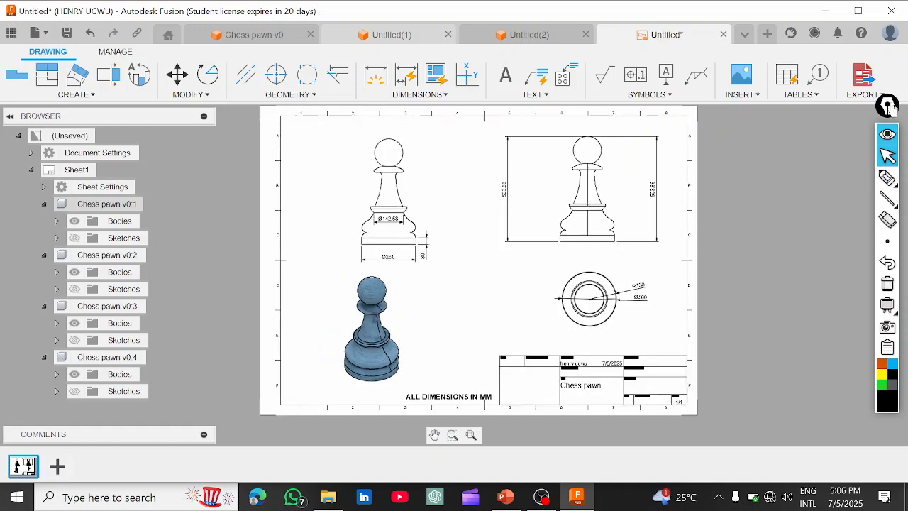
# Collapse the floating annotation toolbar, move it clear of the export commands, and open the PDF export settings.
pyautogui.click(885, 143)
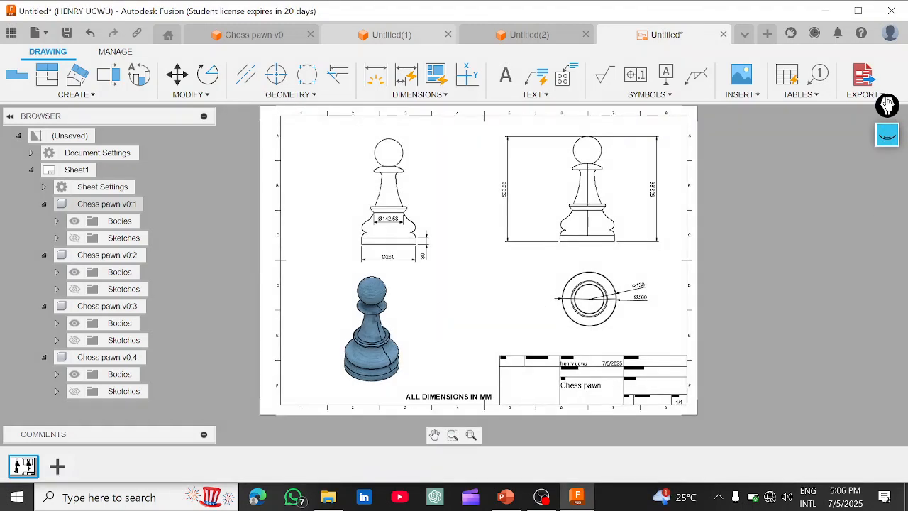
pyautogui.moveTo(887, 107); pyautogui.dragTo(883, 159)
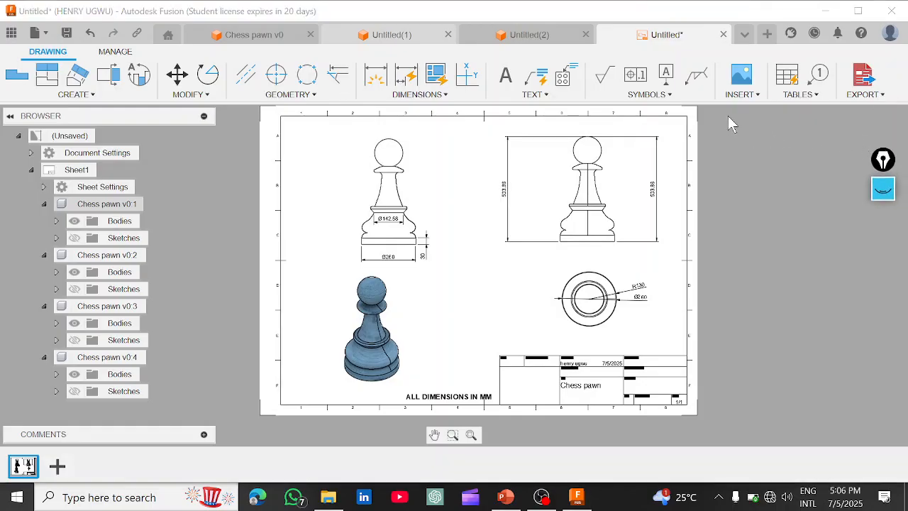
pyautogui.click(868, 96)
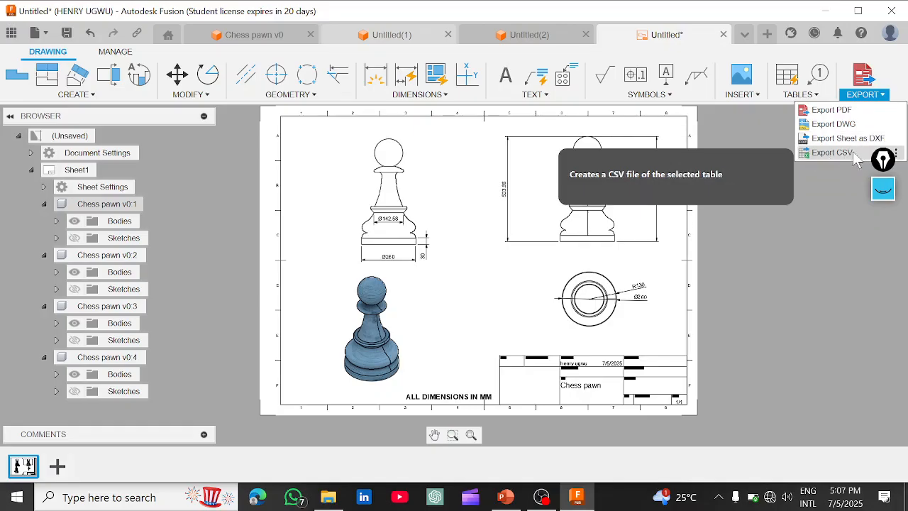
pyautogui.click(833, 112)
pyautogui.moveTo(822, 121); pyautogui.dragTo(753, 126)
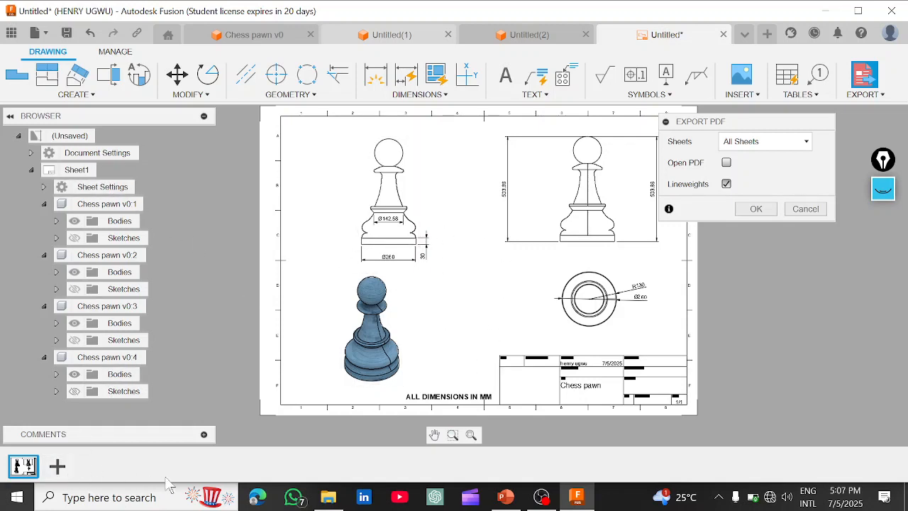
# Add two blank sheets to the drawing and delete the third sheet.
pyautogui.click(59, 467)
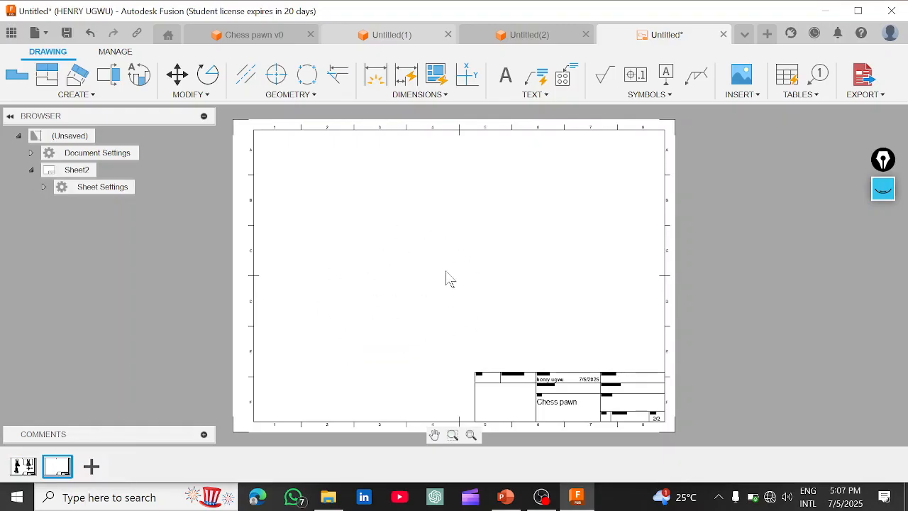
pyautogui.click(91, 467)
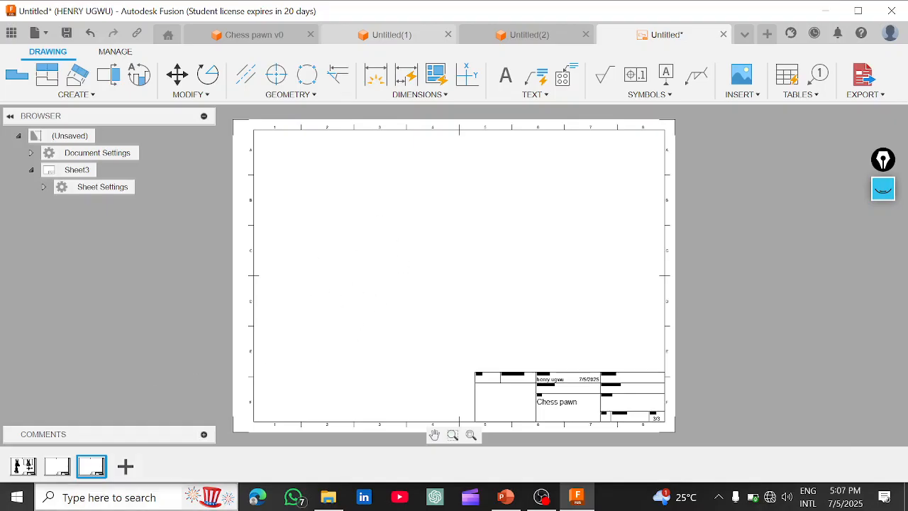
pyautogui.rightClick(91, 466)
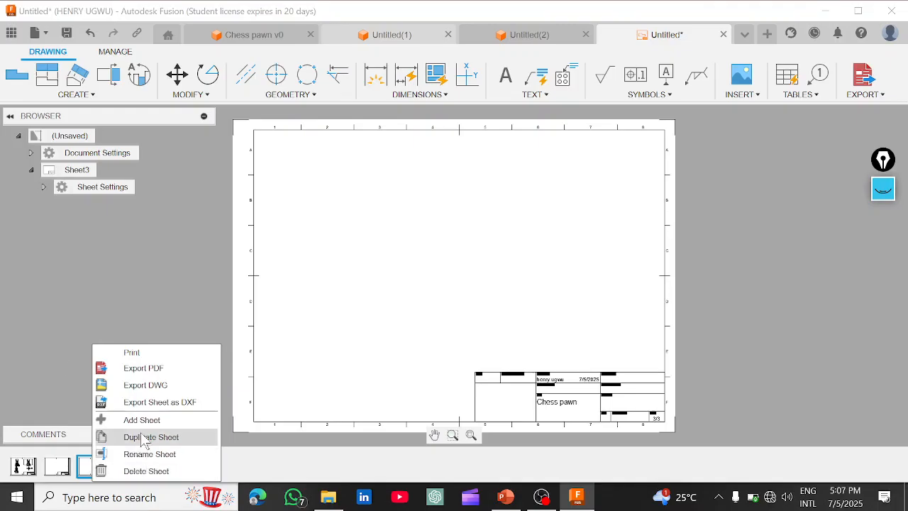
pyautogui.click(146, 472)
pyautogui.moveTo(61, 474)
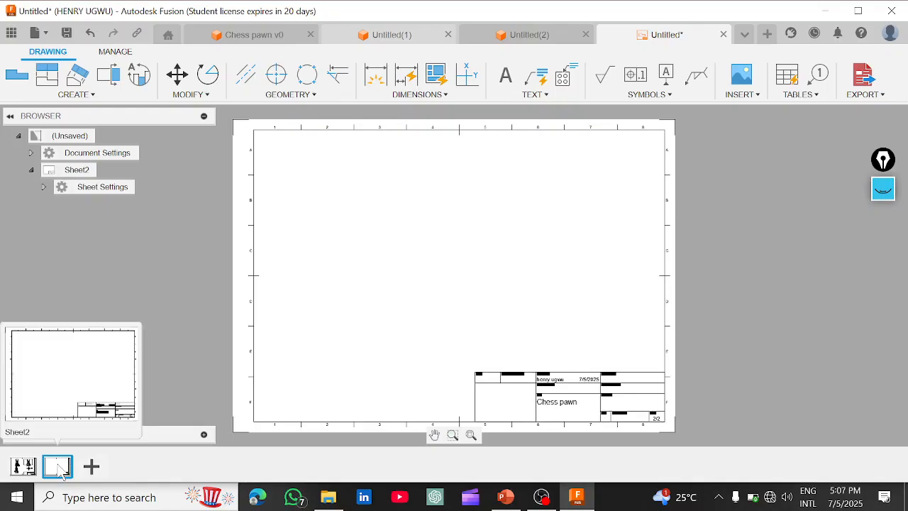
# Delete the blank second sheet and open the PDF export settings for the chess pawn drawing.
pyautogui.rightClick(58, 473)
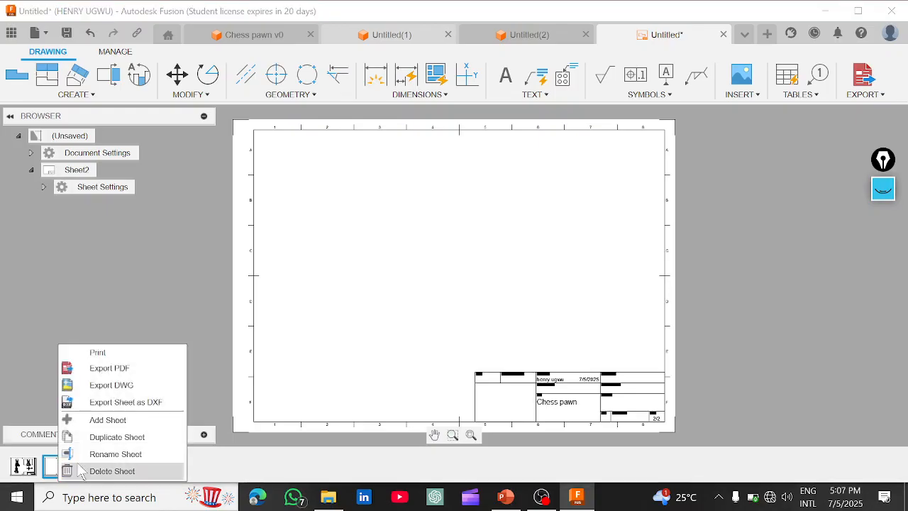
pyautogui.click(108, 475)
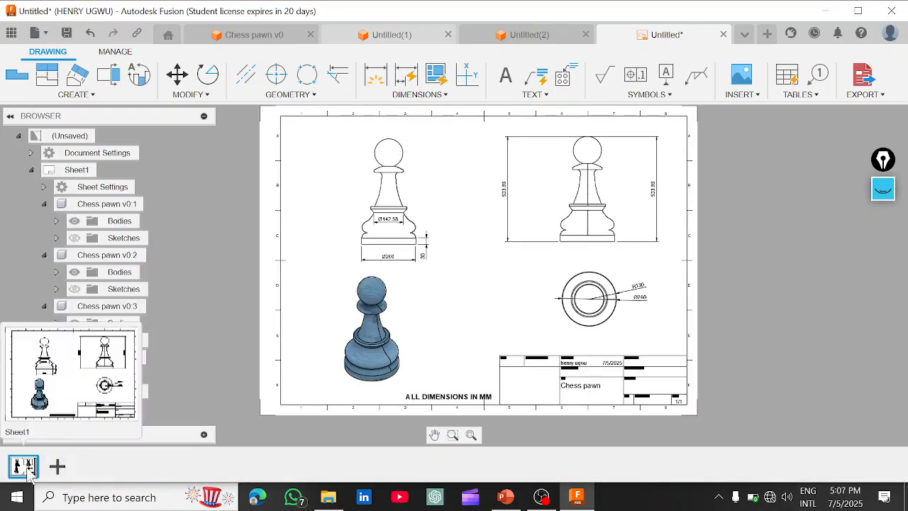
pyautogui.click(858, 100)
pyautogui.click(823, 112)
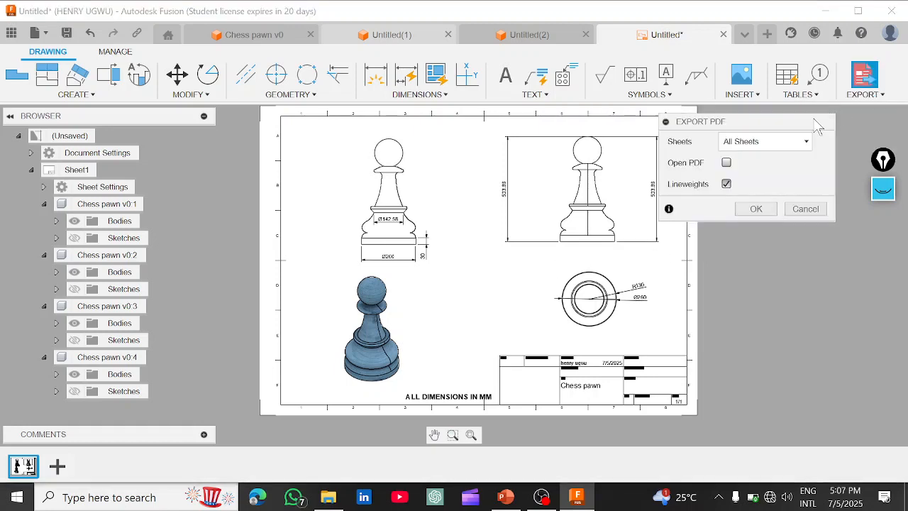
# Set the PDF export to Current Sheet with Open PDF enabled and lineweights kept, and confirm the settings.
pyautogui.click(768, 142)
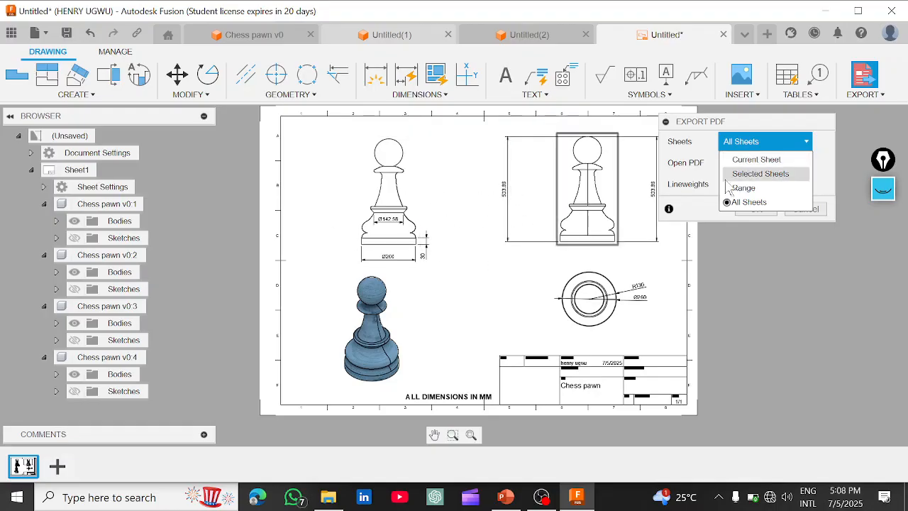
pyautogui.click(765, 160)
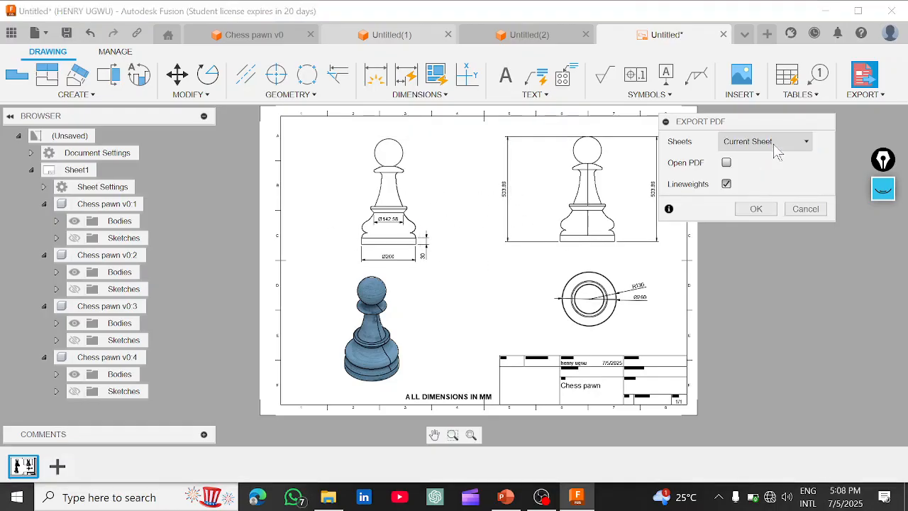
pyautogui.click(777, 145)
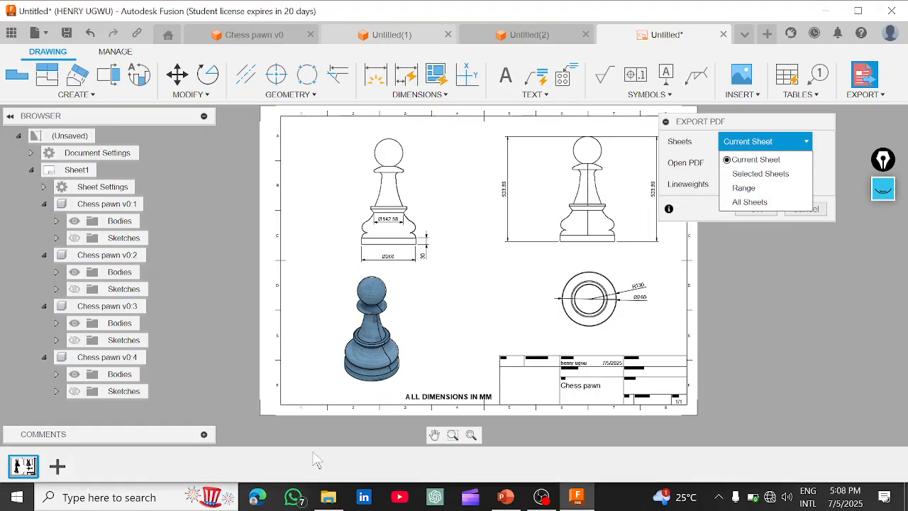
pyautogui.click(756, 144)
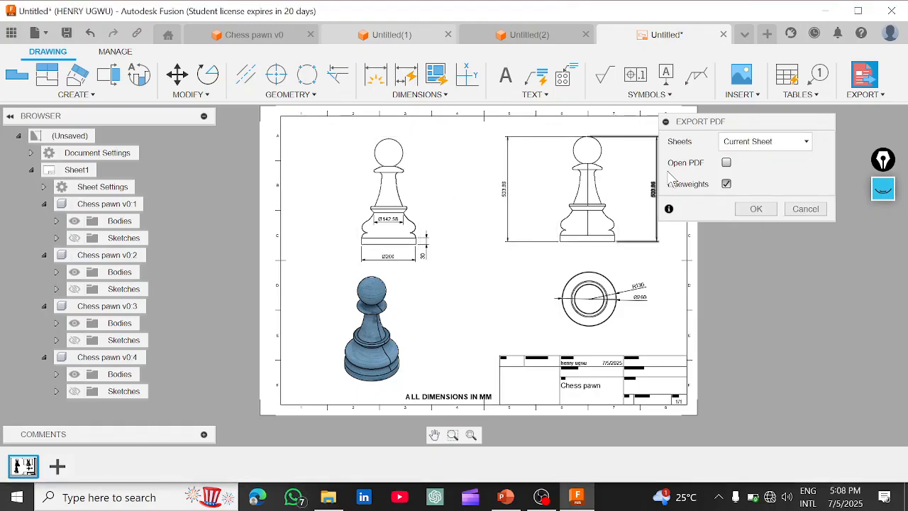
pyautogui.click(726, 164)
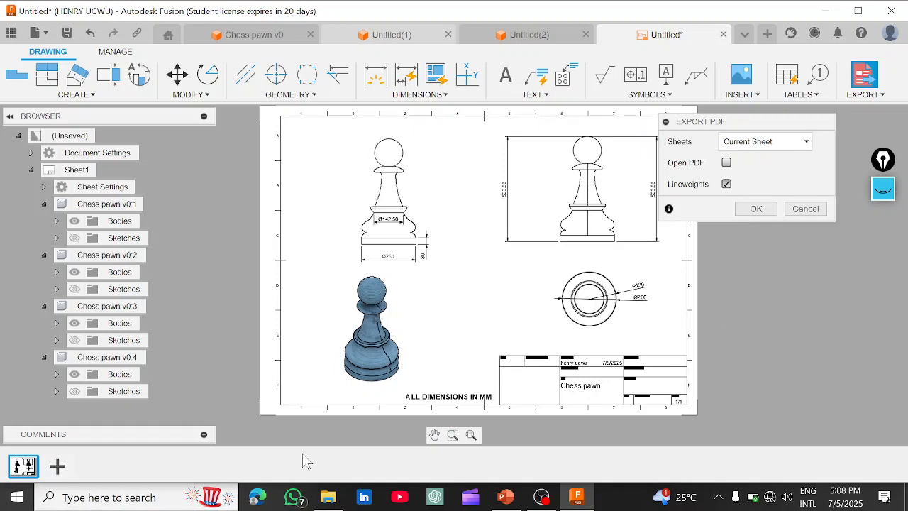
pyautogui.click(727, 163)
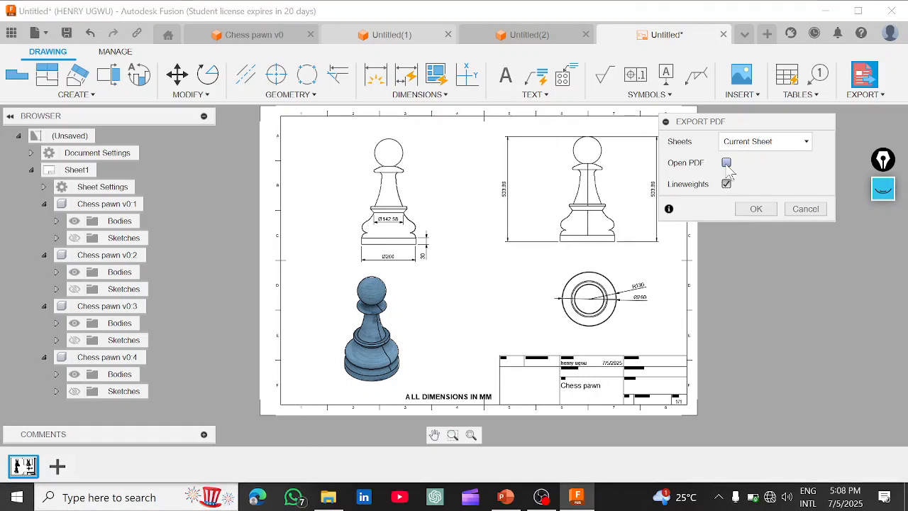
pyautogui.click(756, 210)
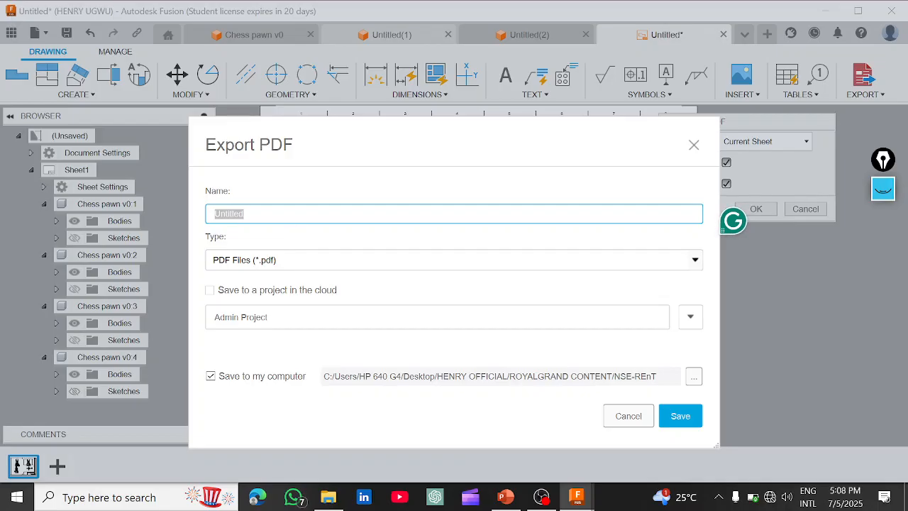
# Name the PDF "CHESS DRAWING" and save it to the computer.
pyautogui.write('cHES')
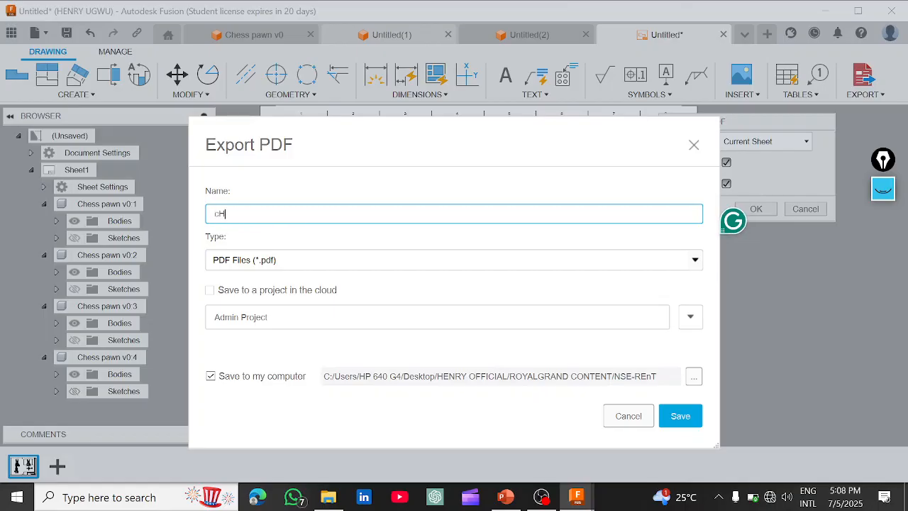
pyautogui.press('BackSpace')
pyautogui.press('BackSpace')
pyautogui.write('CHESS DRA')
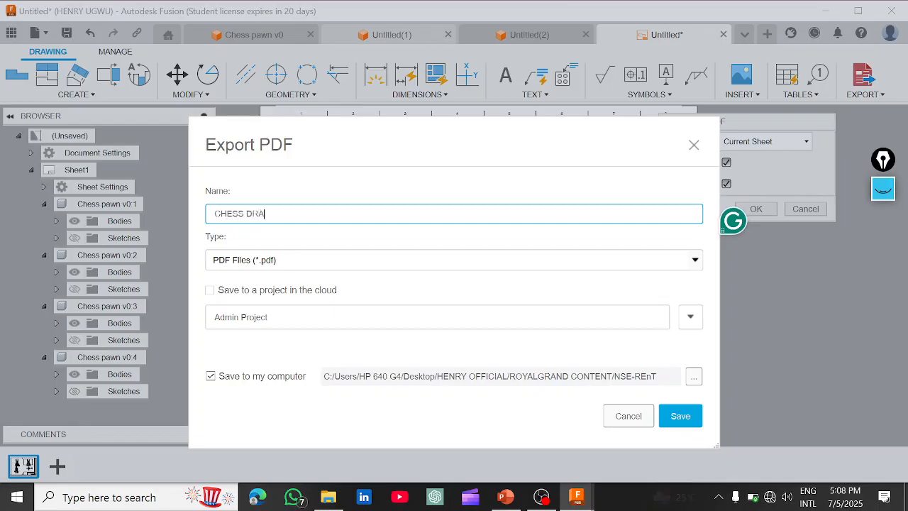
pyautogui.write('WING')
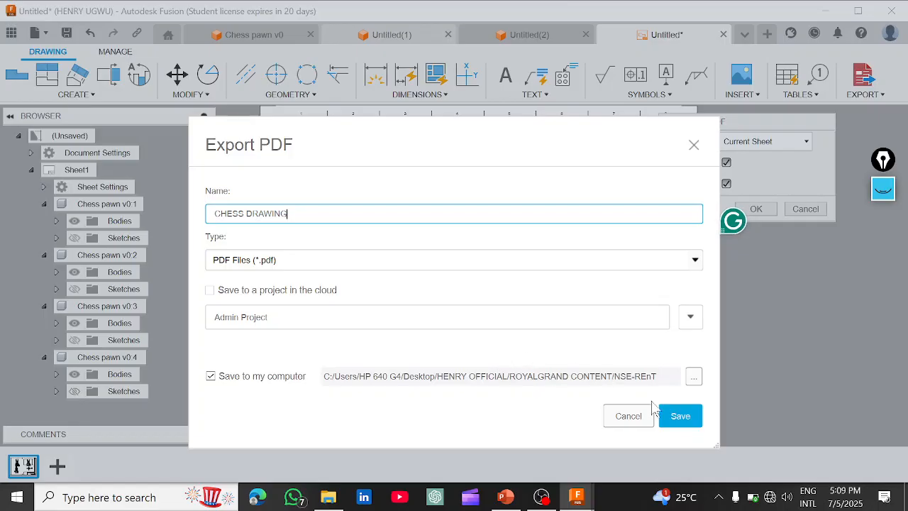
pyautogui.click(680, 417)
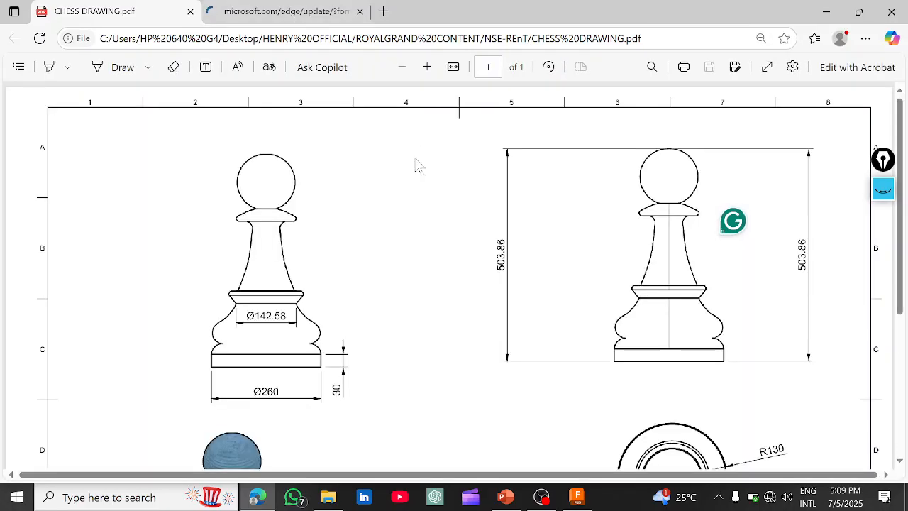
# Review the views, dimensions, note and title block in the exported PDF, close it and go to the Untitled(1) design.
pyautogui.scroll(-5, 598, 310)
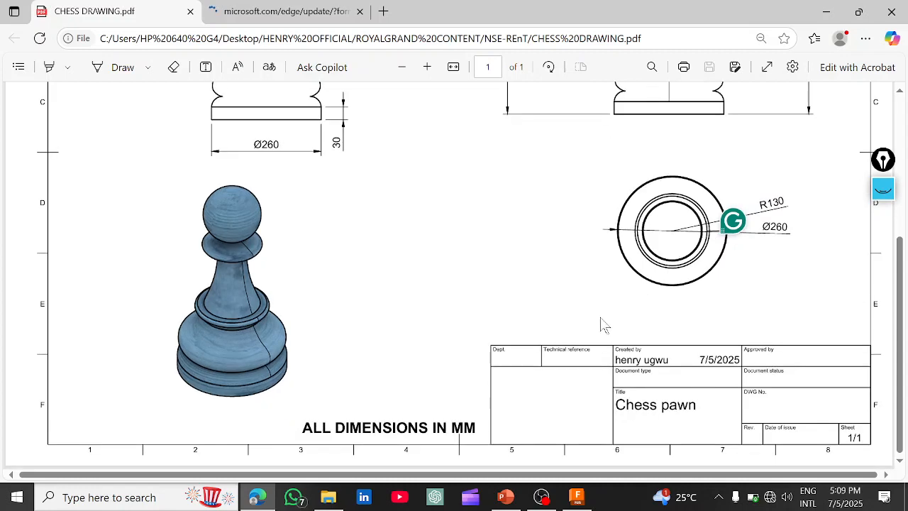
pyautogui.scroll(5, 601, 324)
pyautogui.scroll(3, 601, 319)
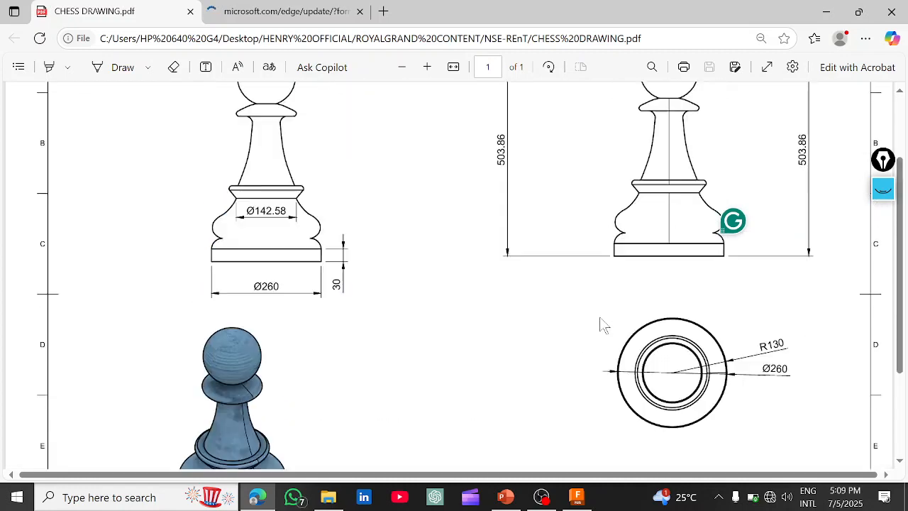
pyautogui.scroll(-4, 600, 320)
pyautogui.scroll(-1, 601, 317)
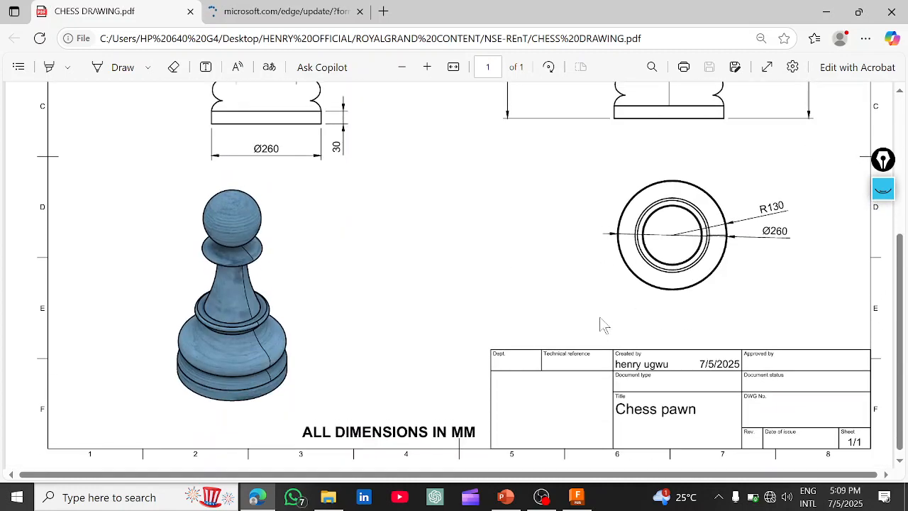
pyautogui.scroll(5, 600, 318)
pyautogui.scroll(-5, 601, 318)
pyautogui.scroll(5, 602, 325)
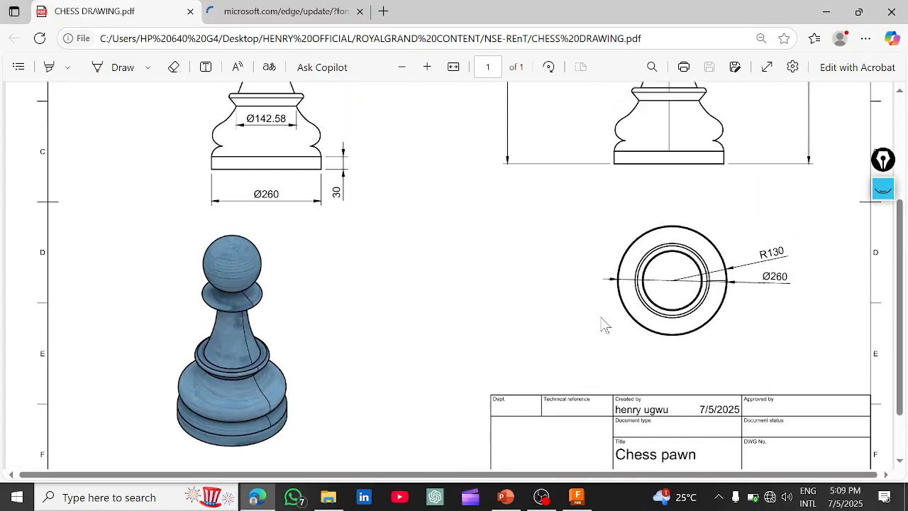
pyautogui.scroll(-4, 602, 325)
pyautogui.scroll(-1, 540, 312)
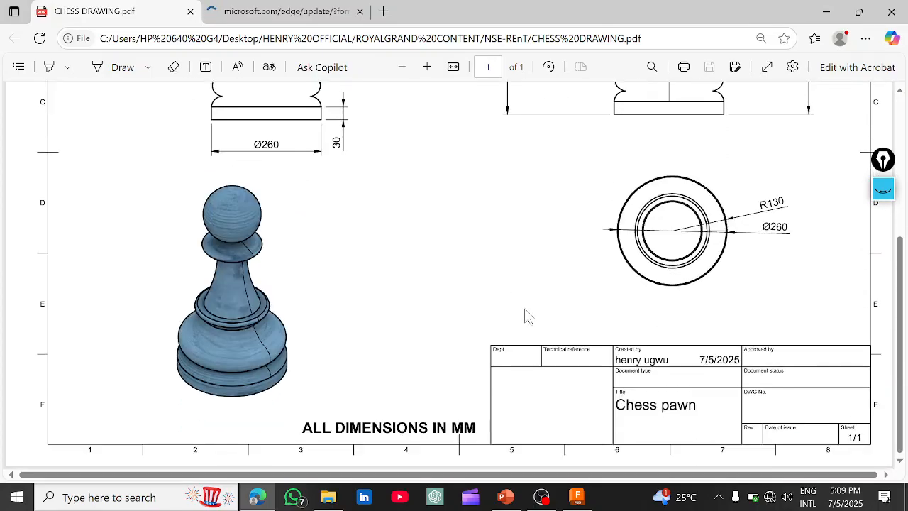
pyautogui.scroll(6, 476, 291)
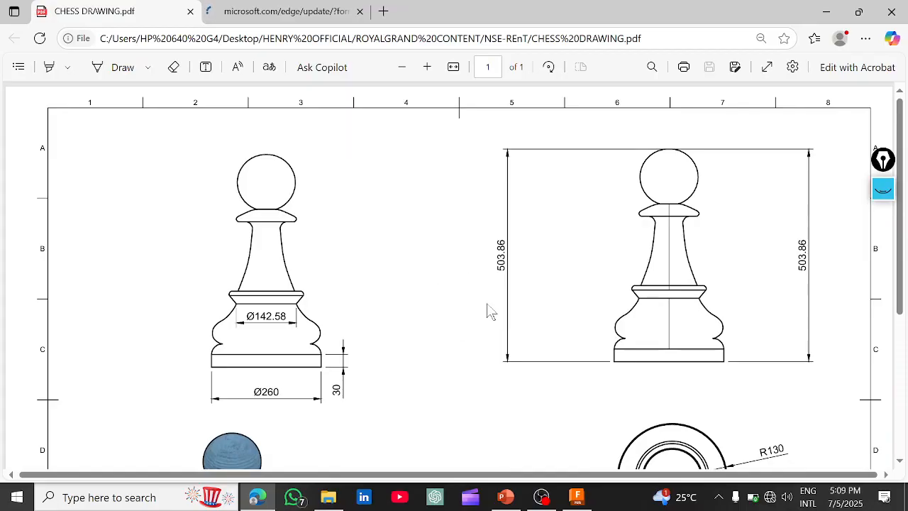
pyautogui.scroll(-5, 486, 314)
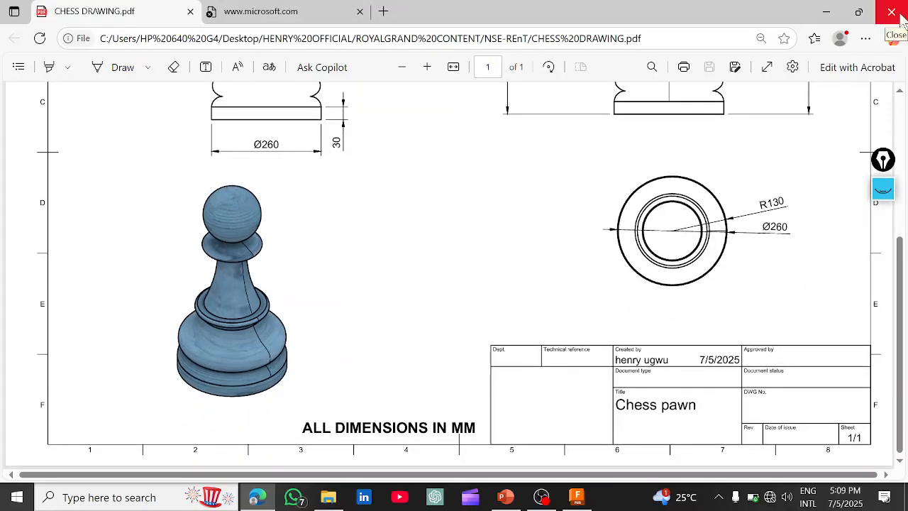
pyautogui.click(900, 16)
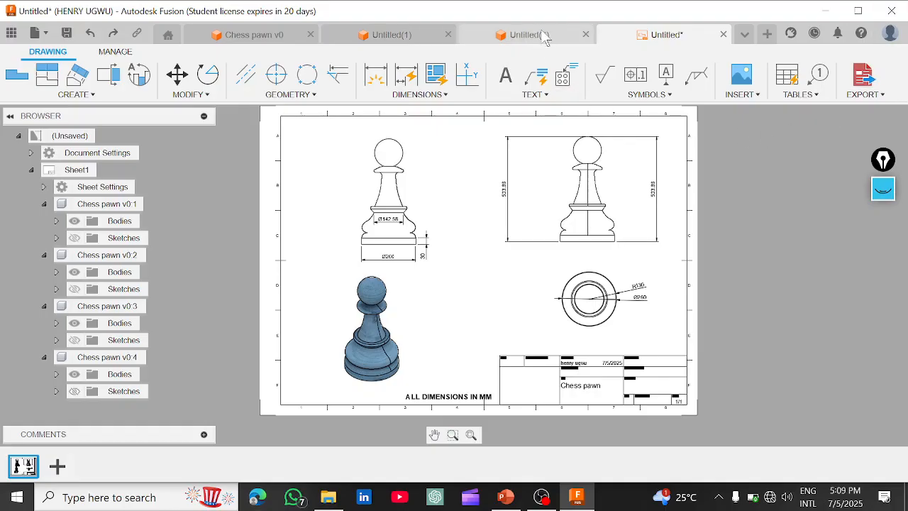
pyautogui.click(387, 34)
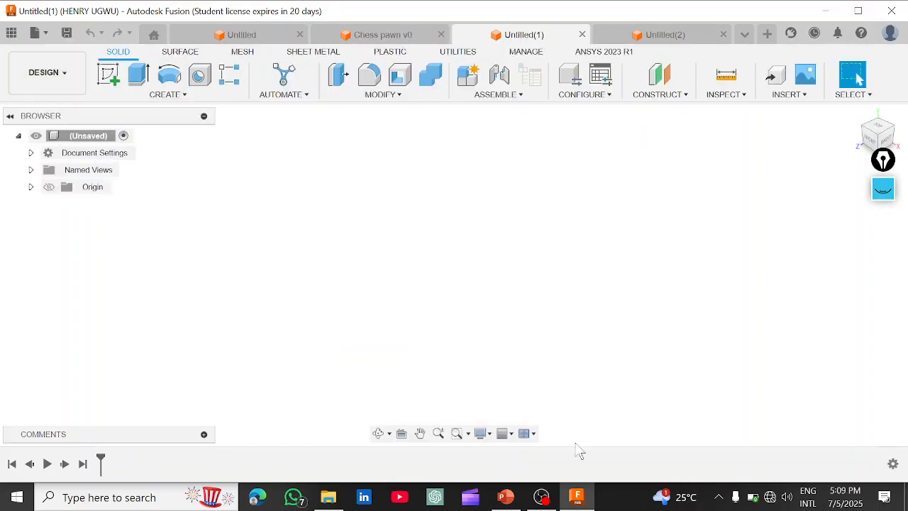
# Switch to PowerPoint, draw annotation boxes around Rendering, Animation and 2D Drawing on the DAY 3 slide, and collapse the annotation toolbar.
pyautogui.click(508, 498)
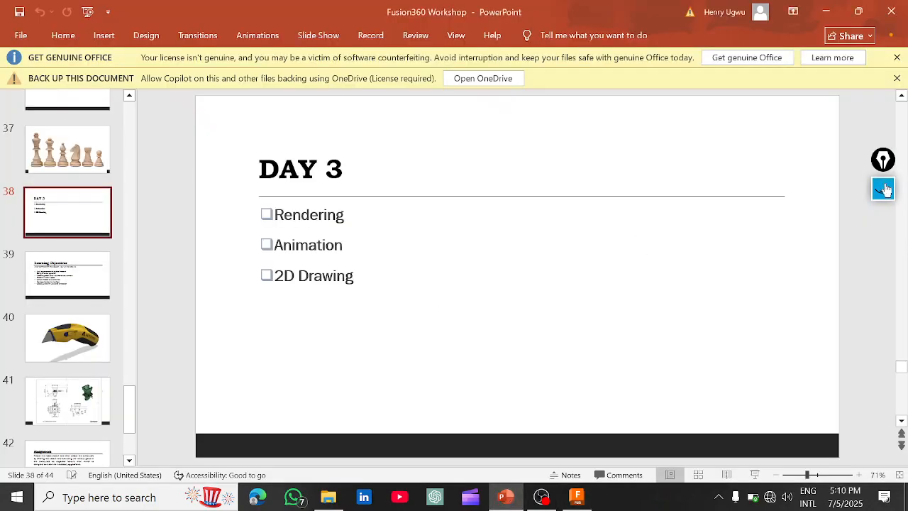
pyautogui.click(884, 189)
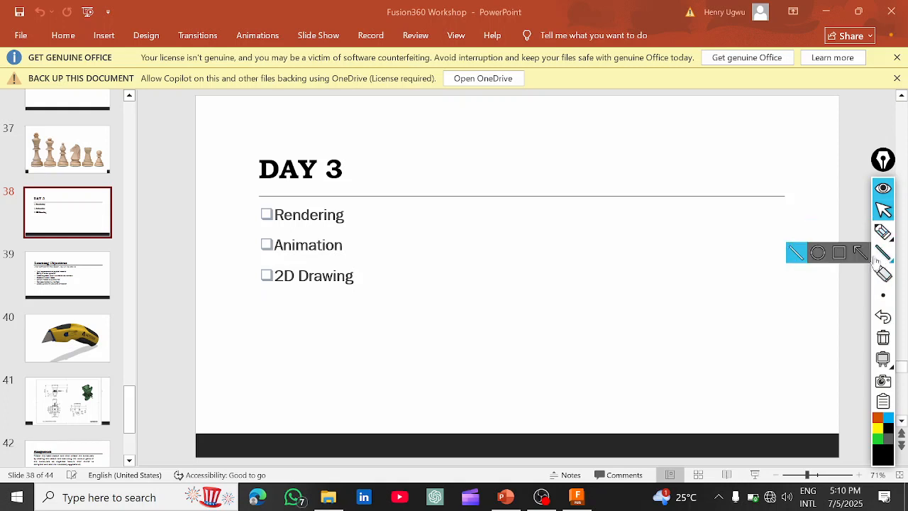
pyautogui.click(840, 253)
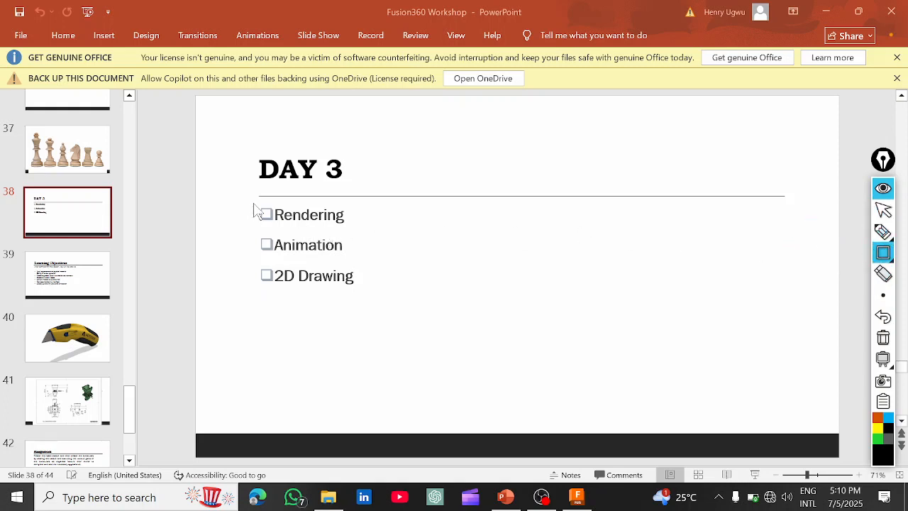
pyautogui.moveTo(254, 203)
pyautogui.mouseDown()
pyautogui.moveTo(300, 227)
pyautogui.moveTo(370, 226)
pyautogui.mouseUp()
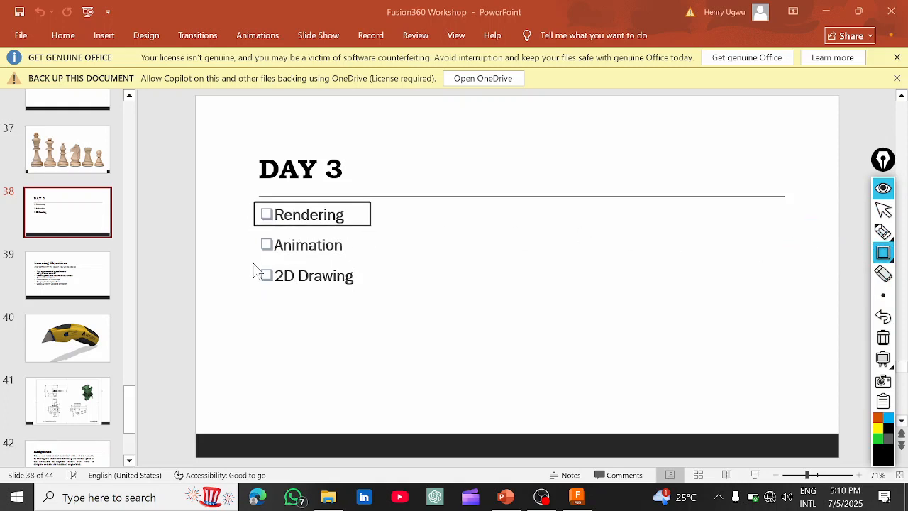
pyautogui.moveTo(253, 260); pyautogui.dragTo(376, 304)
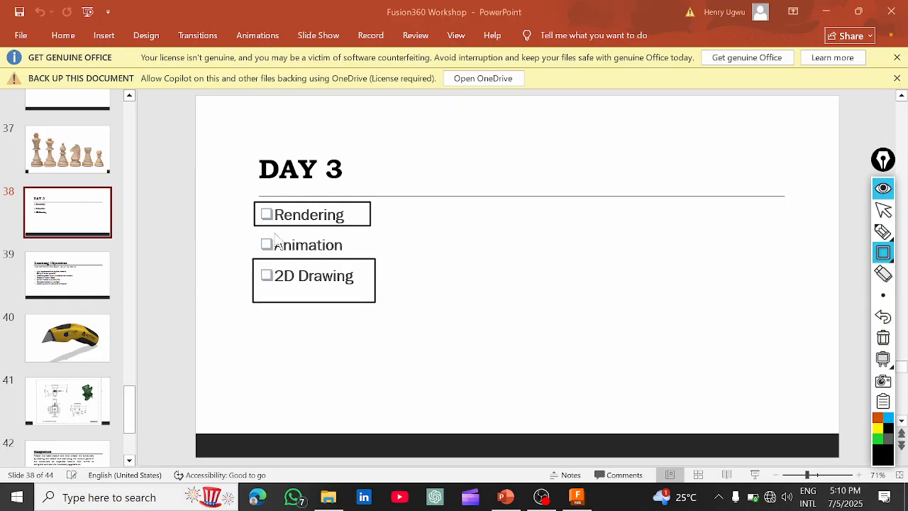
pyautogui.moveTo(252, 233)
pyautogui.mouseDown()
pyautogui.moveTo(325, 260)
pyautogui.moveTo(371, 258)
pyautogui.mouseUp()
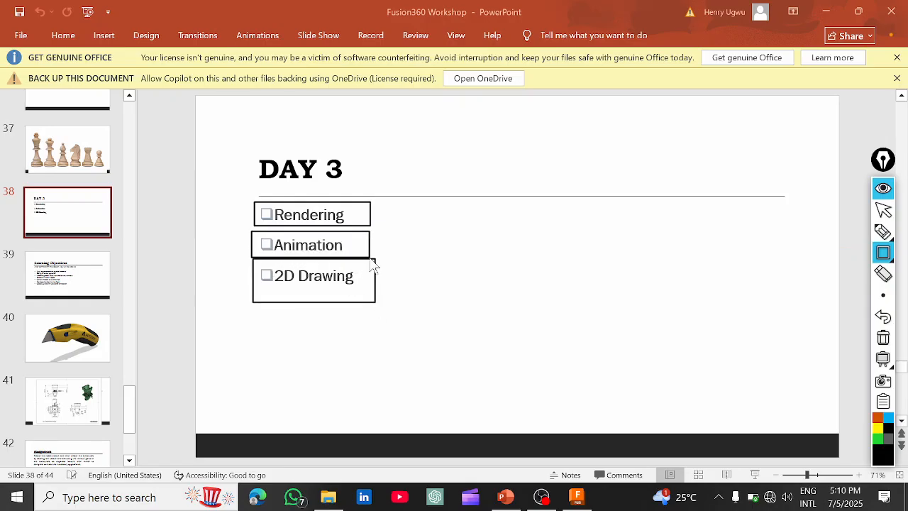
pyautogui.click(884, 207)
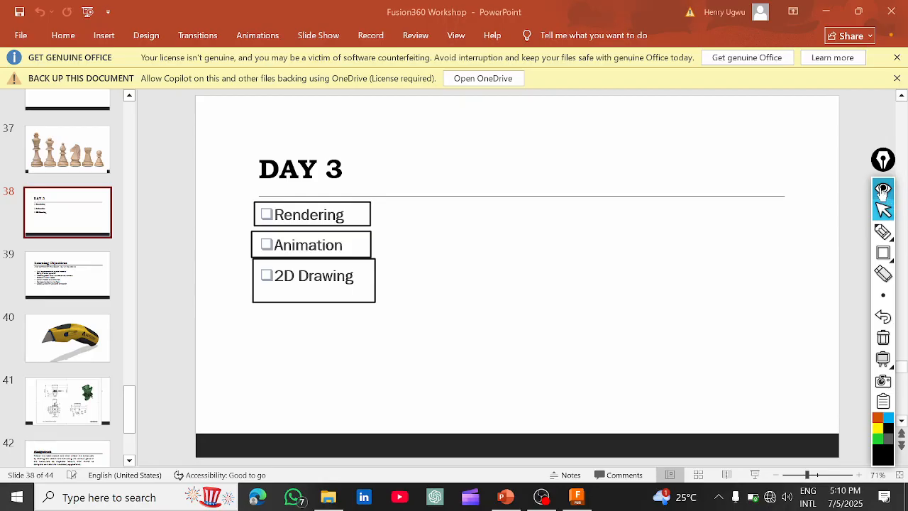
pyautogui.click(884, 190)
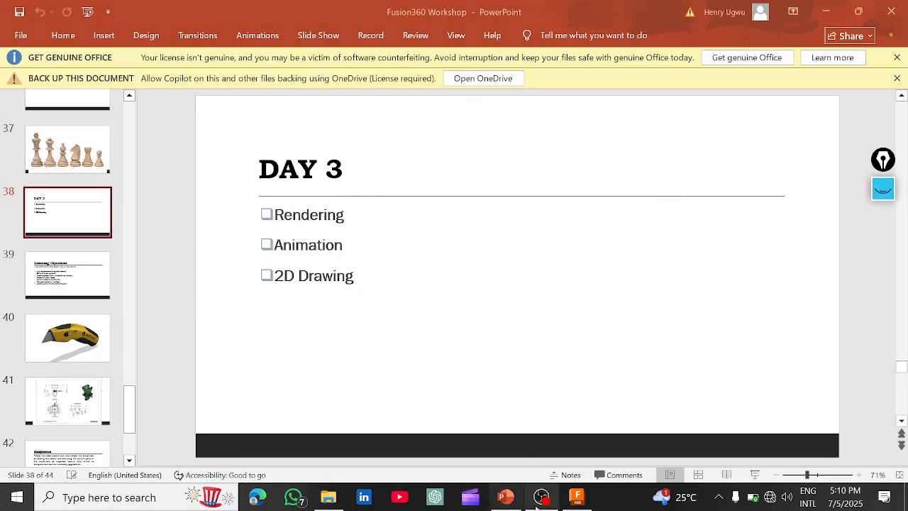
# Switch to Fusion and open the Utility Knife design file from the computer's NSE-REnT folder.
pyautogui.click(577, 498)
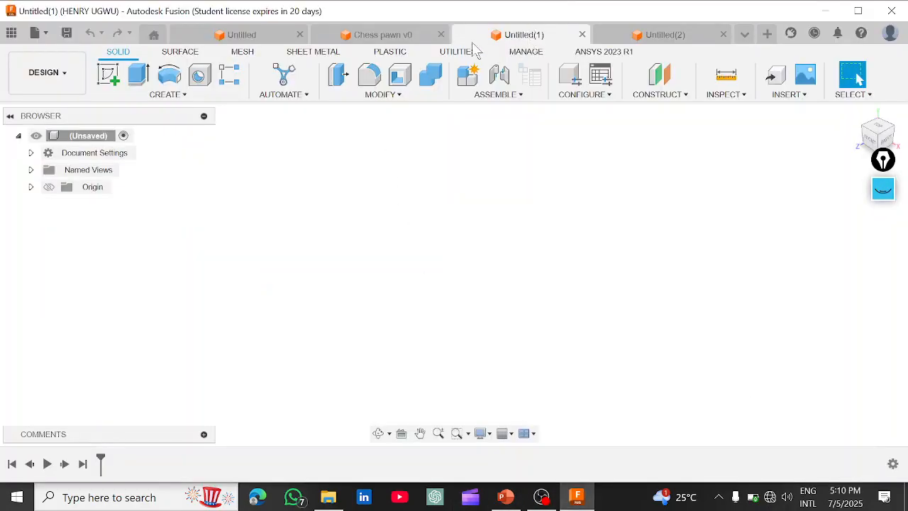
pyautogui.click(44, 35)
pyautogui.moveTo(65, 100)
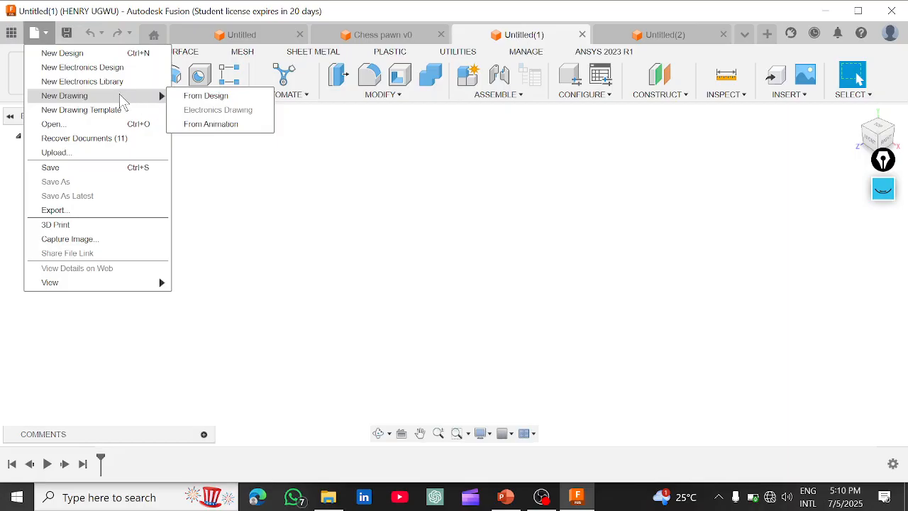
pyautogui.click(92, 124)
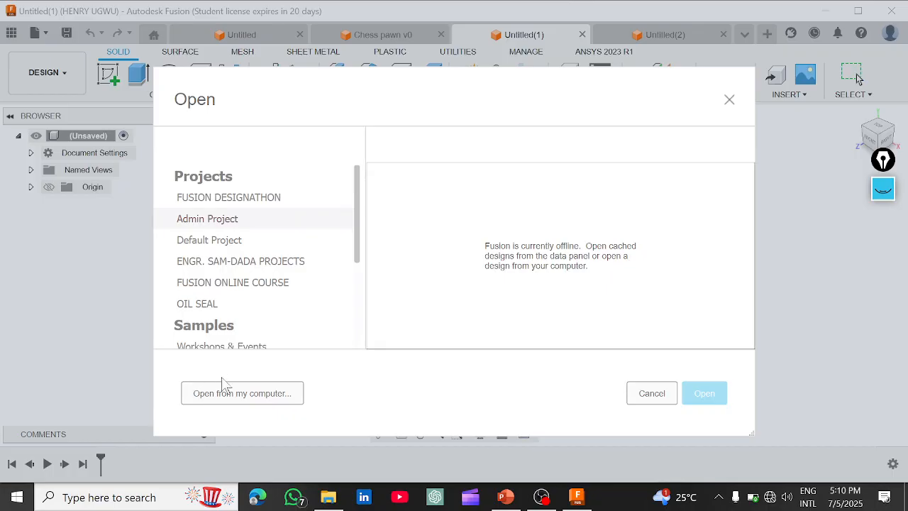
pyautogui.click(231, 394)
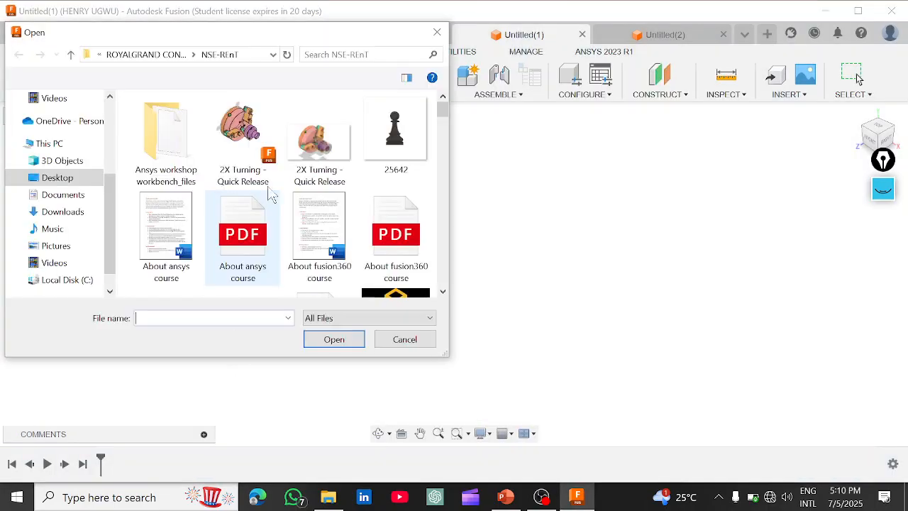
pyautogui.moveTo(445, 119); pyautogui.dragTo(464, 284)
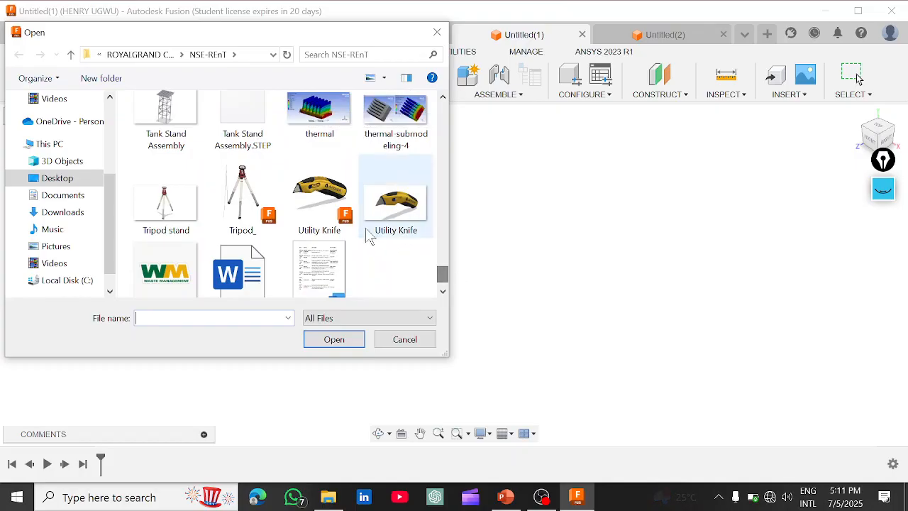
pyautogui.click(321, 226)
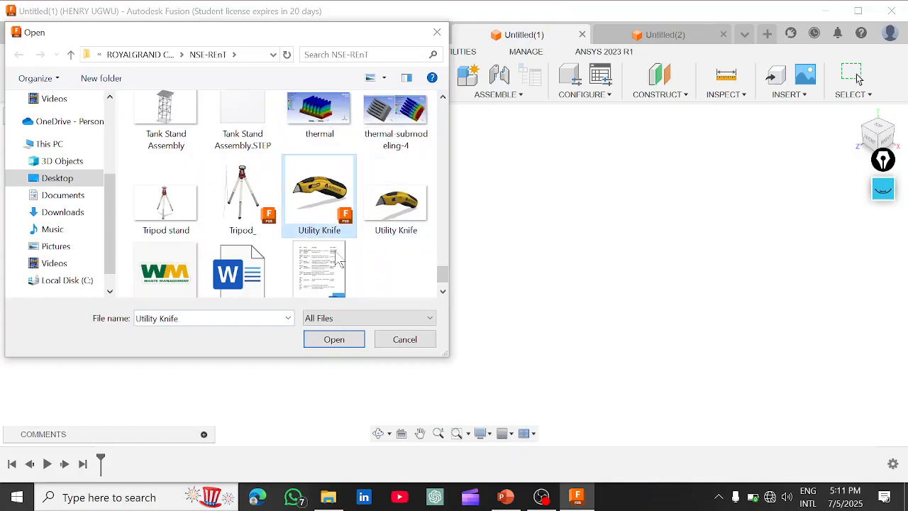
pyautogui.click(331, 343)
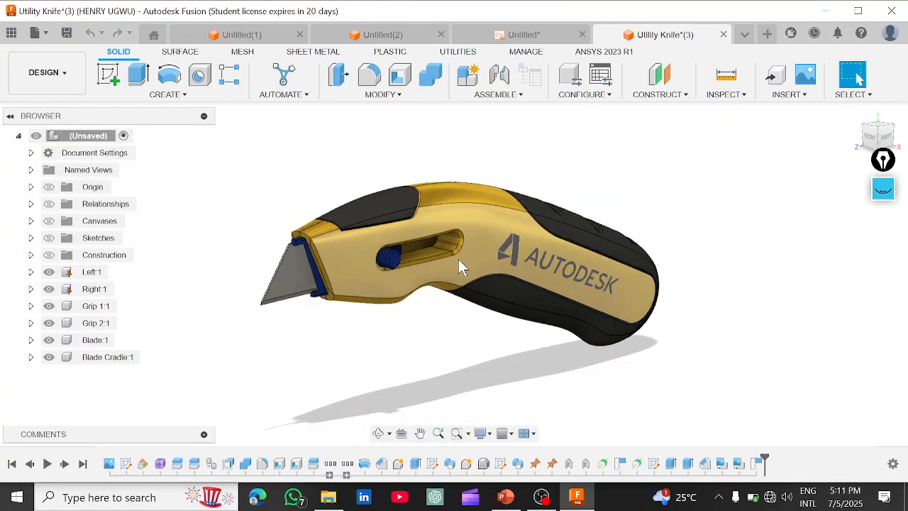
# Examine the utility knife model from several angles and nudge its blue blade slider within the slot.
pyautogui.scroll(-2, 458, 259)
pyautogui.scroll(3, 459, 260)
pyautogui.scroll(-4, 467, 260)
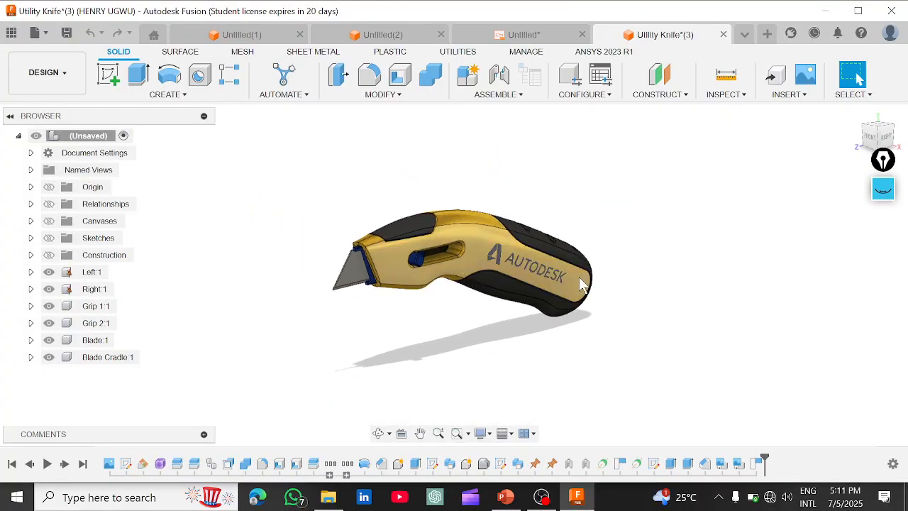
pyautogui.keyDown('shift'); pyautogui.moveTo(582, 284); pyautogui.dragTo(558, 252, button='middle'); pyautogui.keyUp('shift')
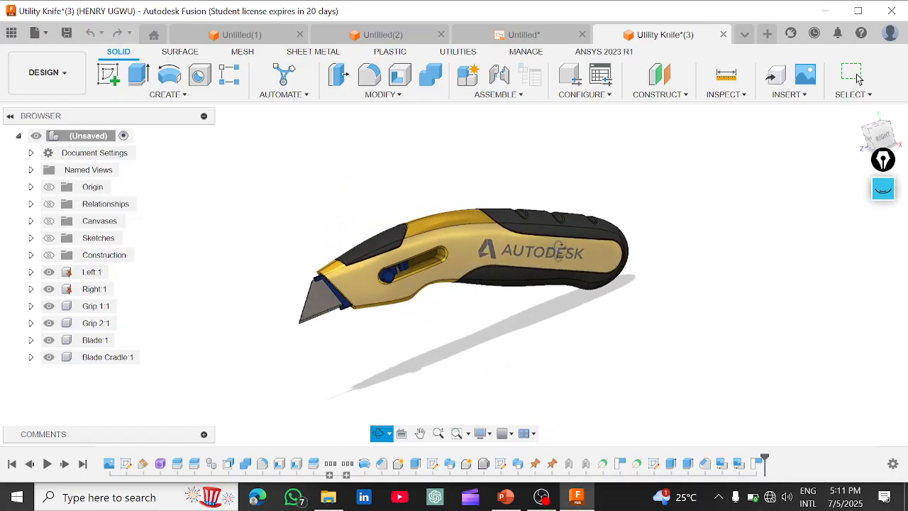
pyautogui.click(856, 74)
pyautogui.scroll(3, 458, 276)
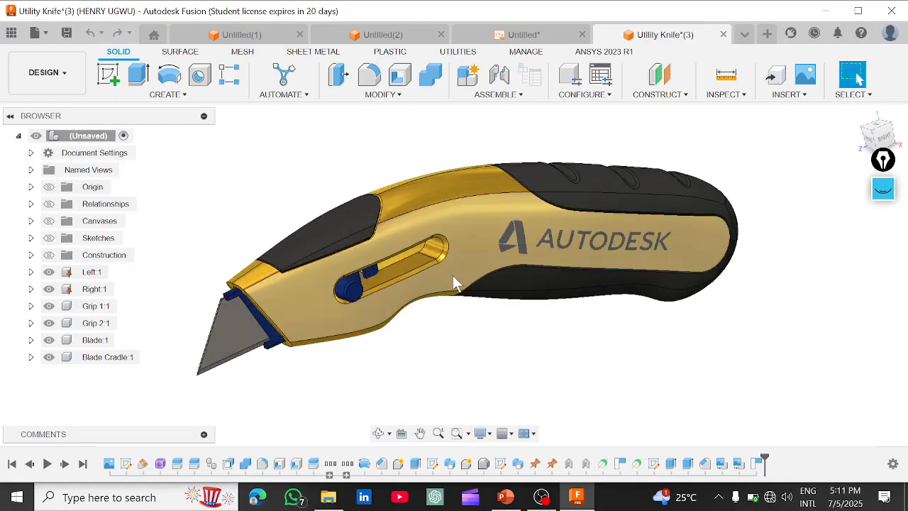
pyautogui.moveTo(349, 293)
pyautogui.mouseDown()
pyautogui.moveTo(437, 256)
pyautogui.moveTo(429, 270)
pyautogui.moveTo(308, 298)
pyautogui.moveTo(396, 271)
pyautogui.moveTo(340, 296)
pyautogui.mouseUp()
pyautogui.scroll(-3, 424, 324)
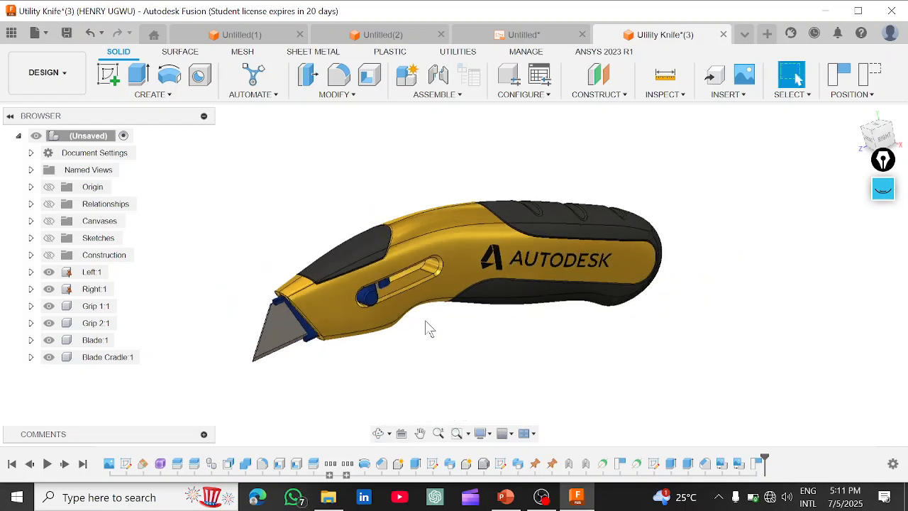
pyautogui.scroll(2, 427, 325)
pyautogui.scroll(-2, 426, 323)
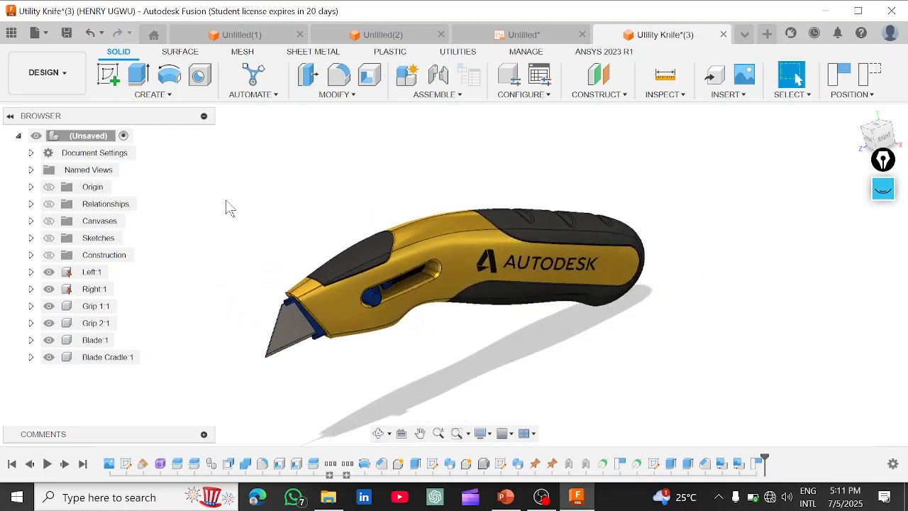
# Identify the knife's components by highlighting Blade, Blade Cradle, Left, Right, Grip 1 and Grip 2 one after another.
pyautogui.click(78, 87)
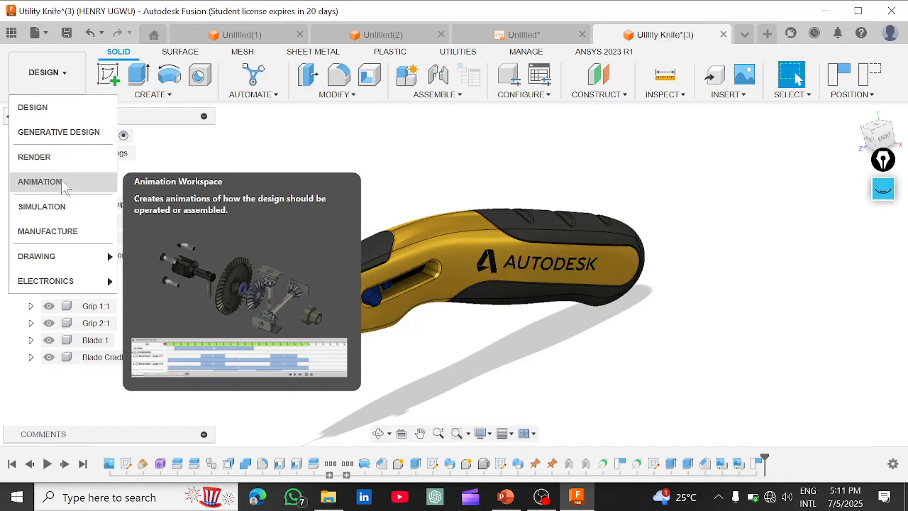
pyautogui.click(369, 178)
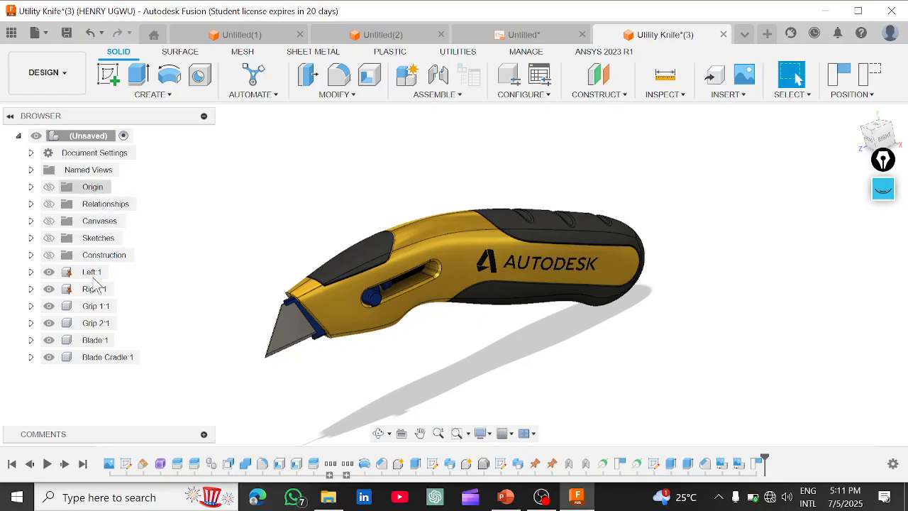
pyautogui.click(94, 340)
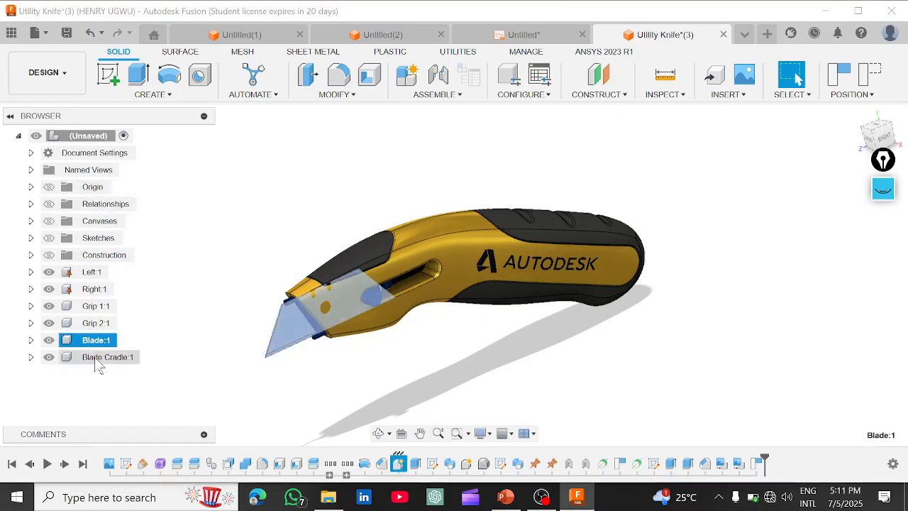
pyautogui.click(98, 360)
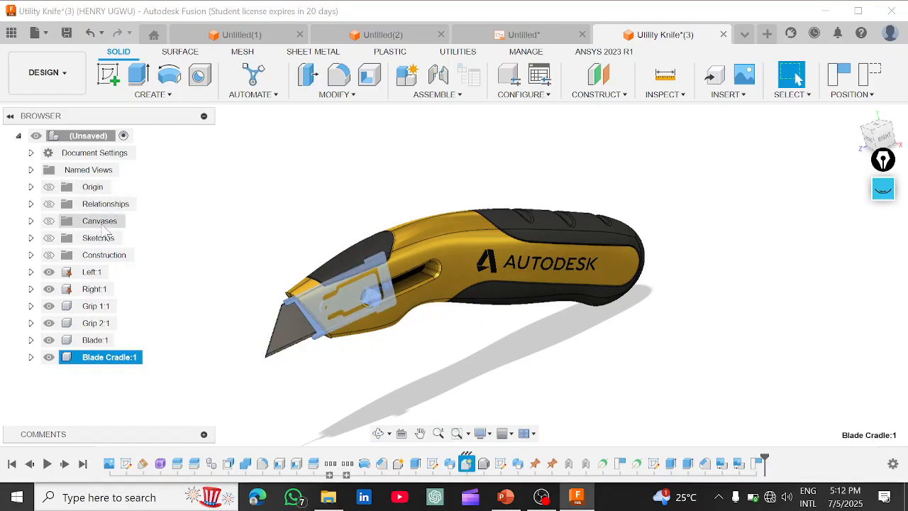
pyautogui.click(95, 275)
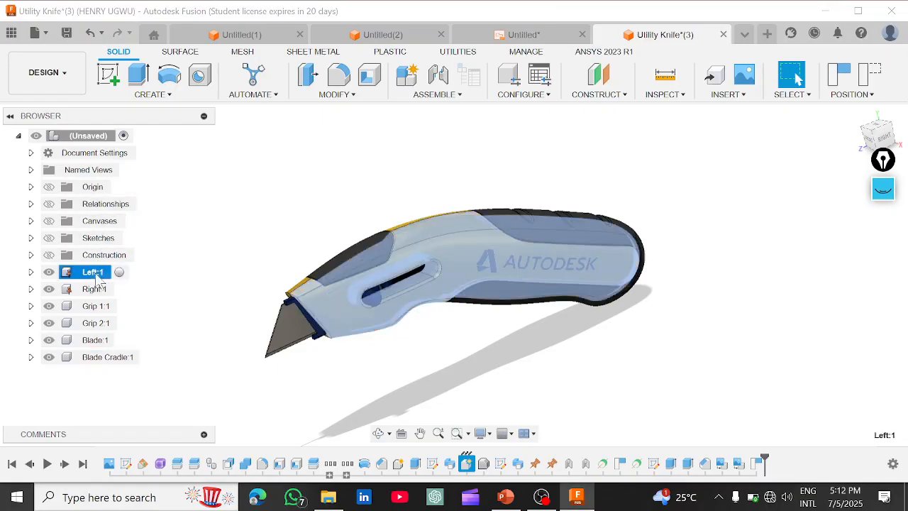
pyautogui.click(95, 290)
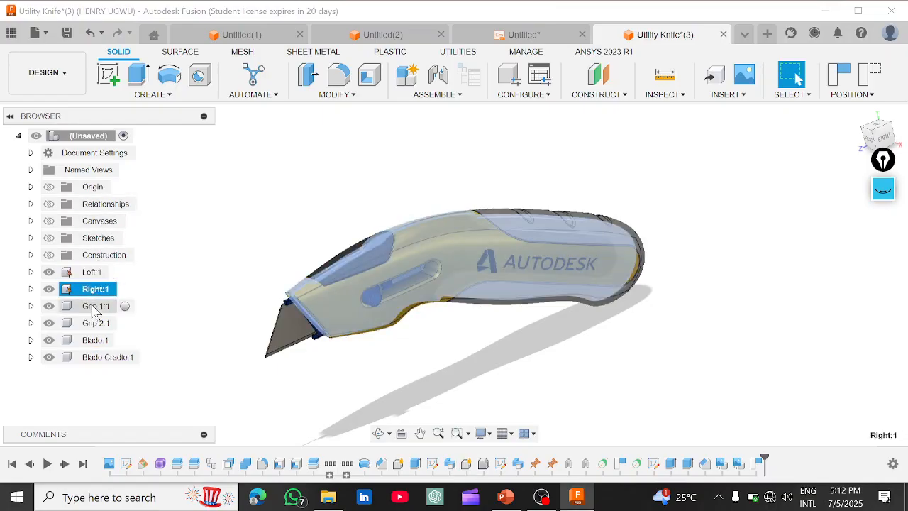
pyautogui.click(100, 306)
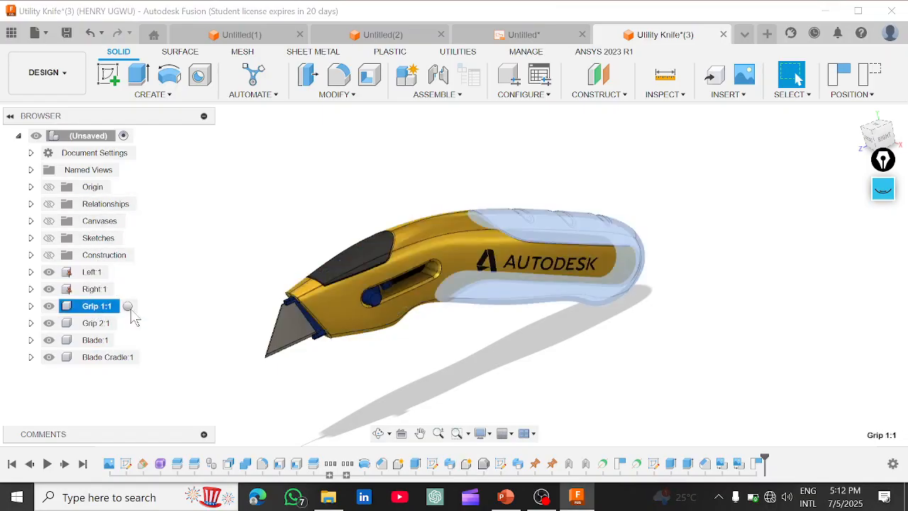
pyautogui.click(96, 325)
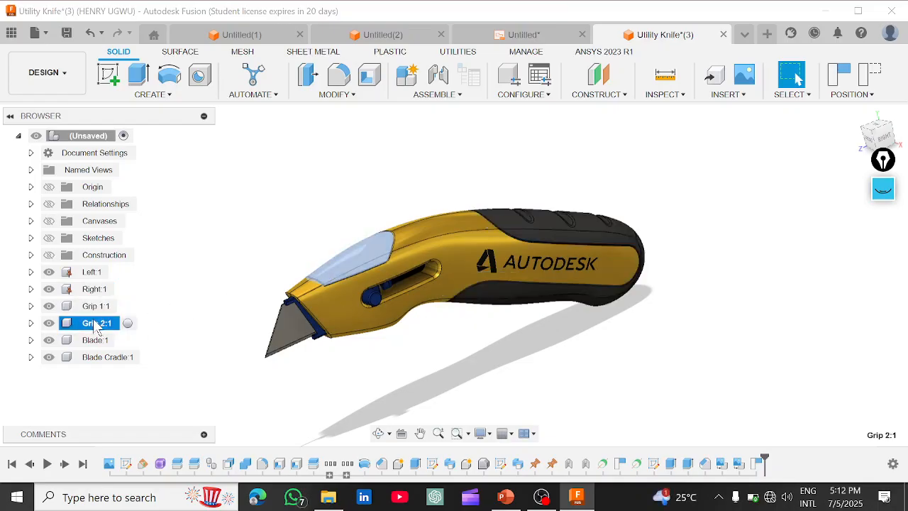
# Enter the Animation workspace and record a rotated camera view of the knife at 6.2 s on the timeline.
pyautogui.click(64, 85)
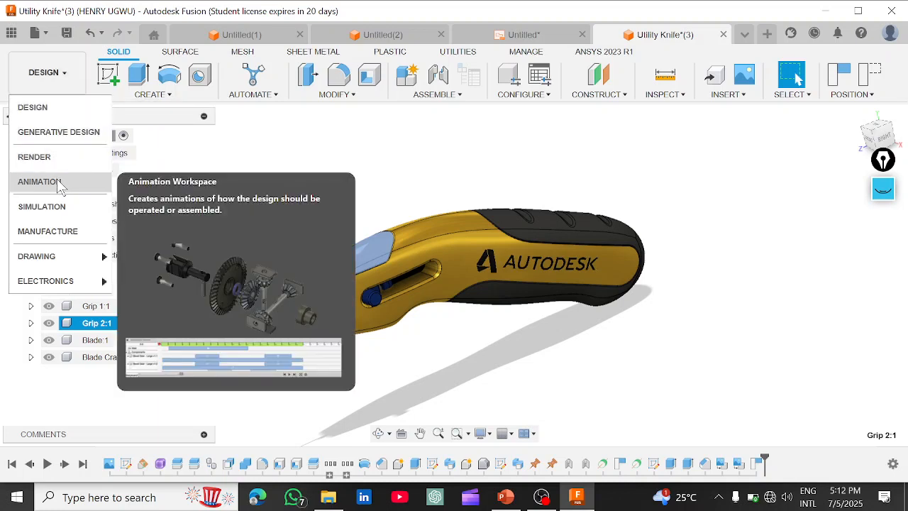
pyautogui.click(60, 182)
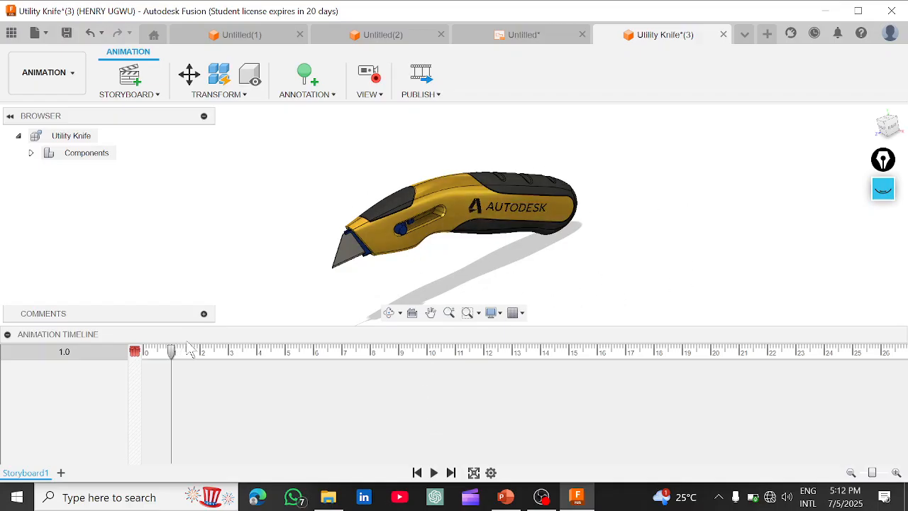
pyautogui.moveTo(170, 352); pyautogui.dragTo(323, 359)
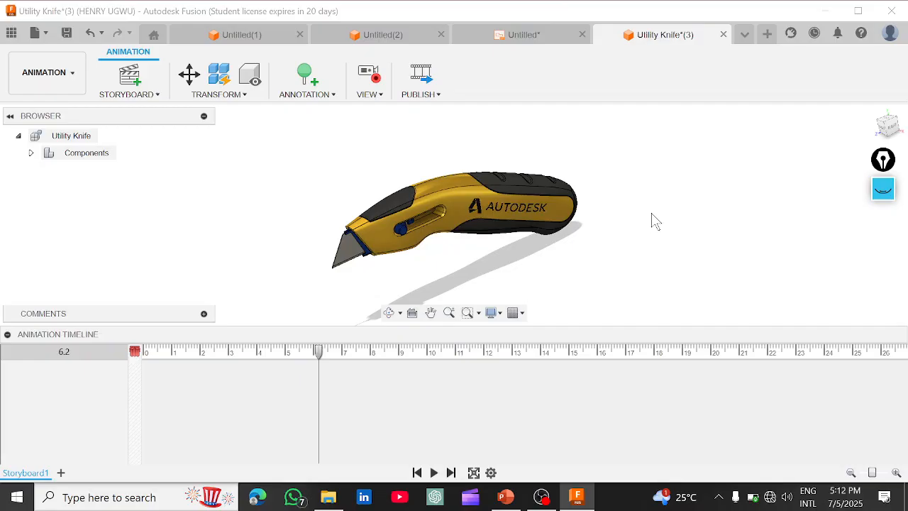
pyautogui.keyDown('shift'); pyautogui.moveTo(653, 211); pyautogui.dragTo(698, 229, button='middle'); pyautogui.keyUp('shift')
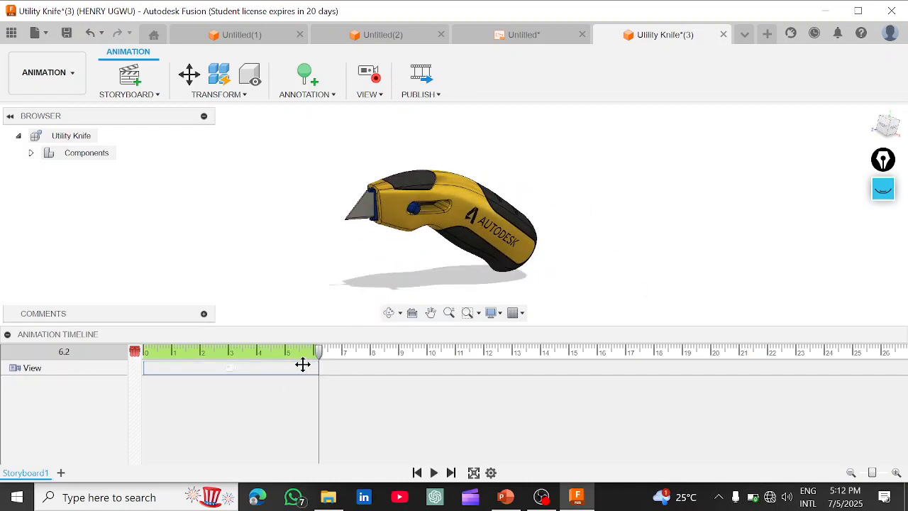
# Play the recorded camera move from 0 s and examine the knife's handle and slider area up close.
pyautogui.moveTo(319, 351); pyautogui.dragTo(135, 353)
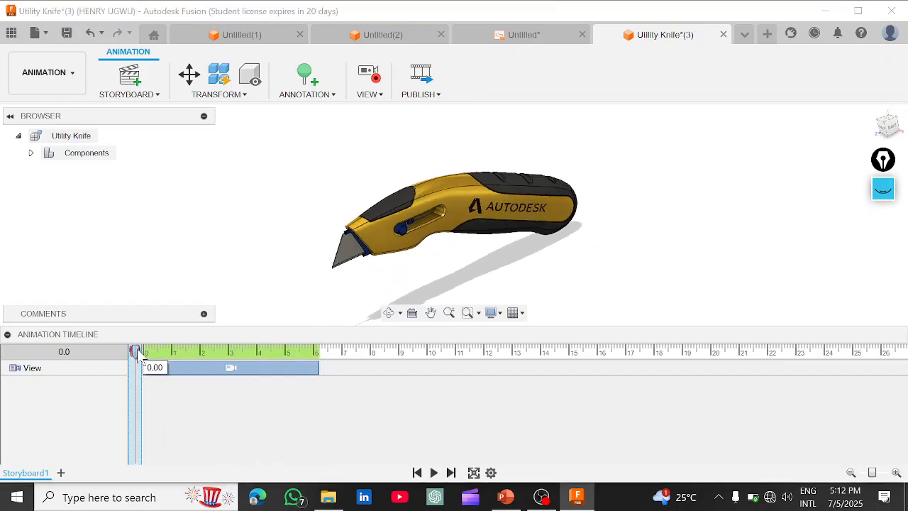
pyautogui.click(435, 474)
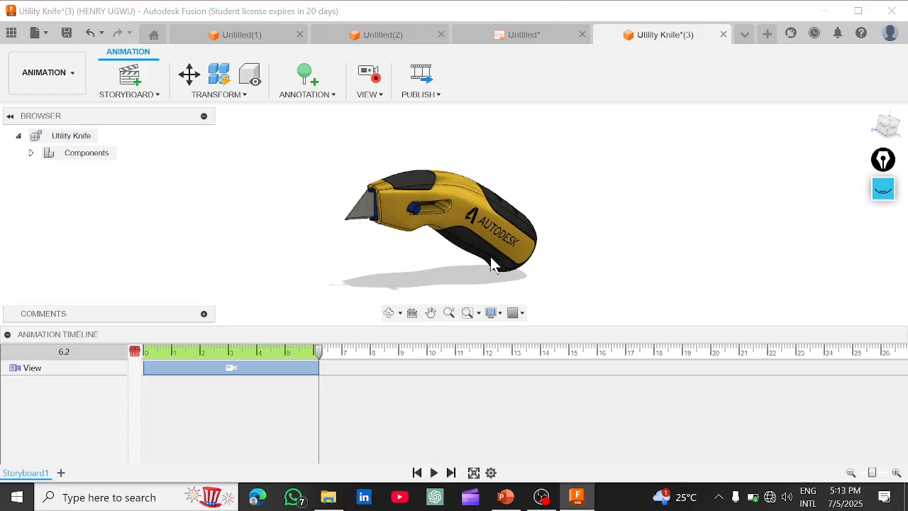
pyautogui.scroll(3, 463, 234)
pyautogui.scroll(-2, 463, 234)
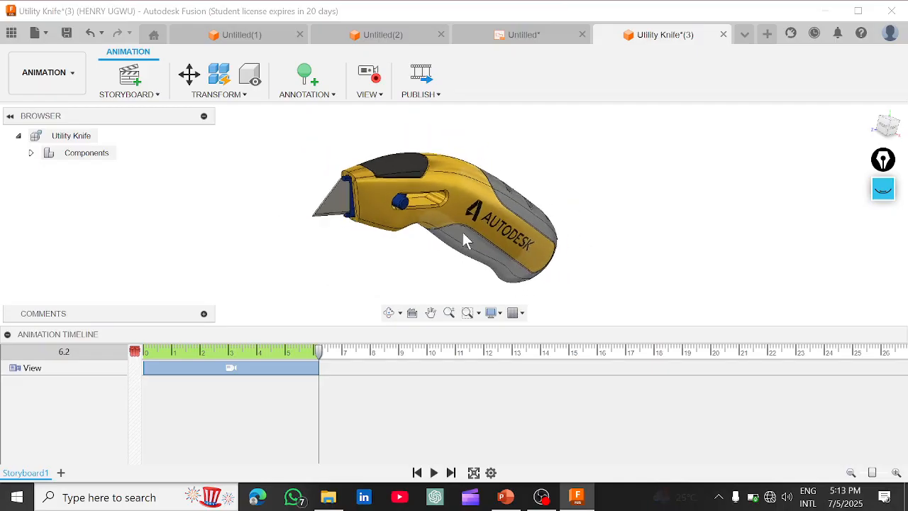
pyautogui.scroll(-2, 464, 240)
pyautogui.scroll(2, 465, 240)
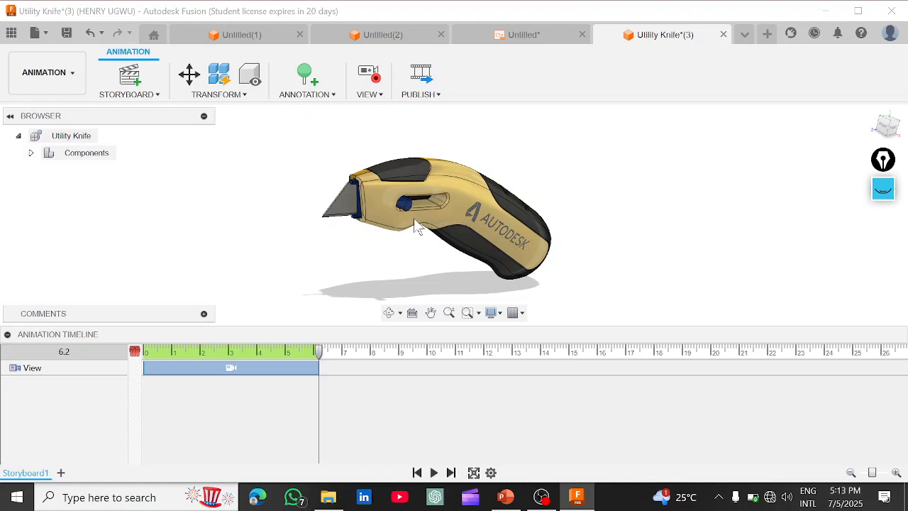
pyautogui.scroll(2, 507, 222)
pyautogui.scroll(1, 504, 229)
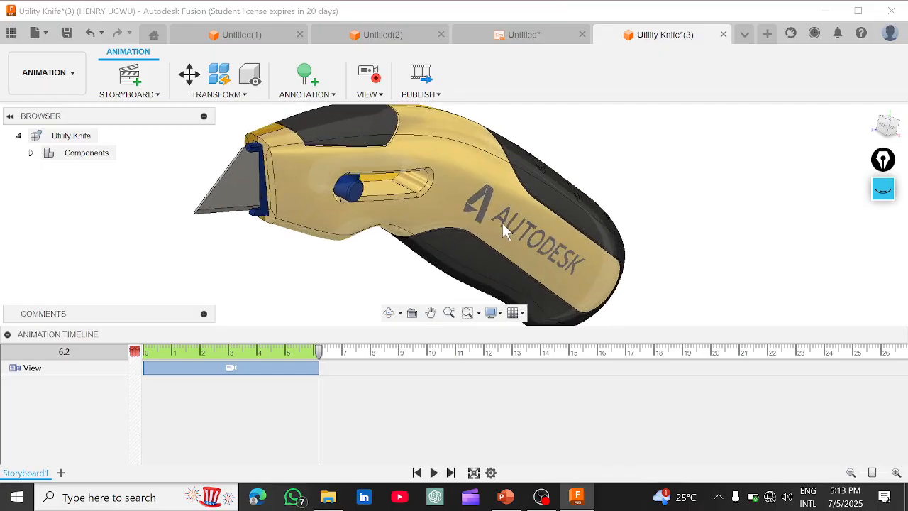
pyautogui.scroll(-2, 504, 229)
pyautogui.scroll(3, 502, 223)
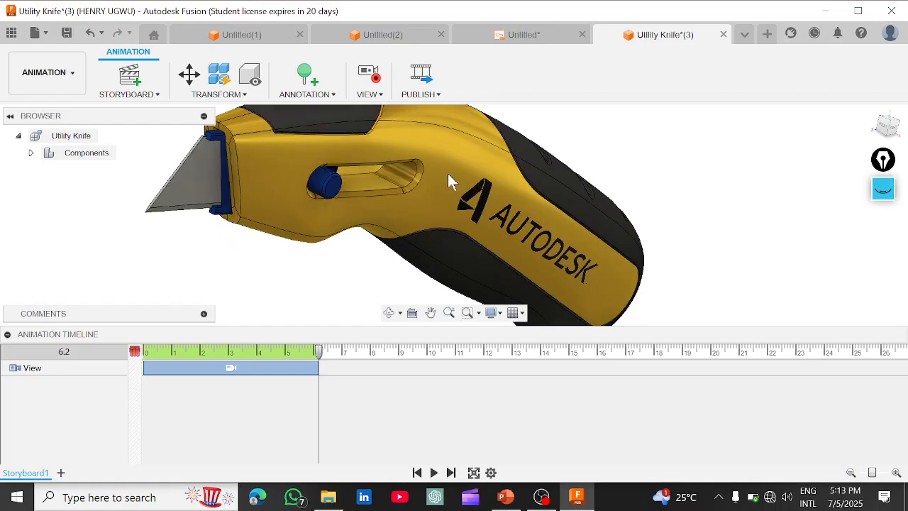
# Examine the blade slider, the expanded component tree and the knife body from other angles.
pyautogui.click(324, 189)
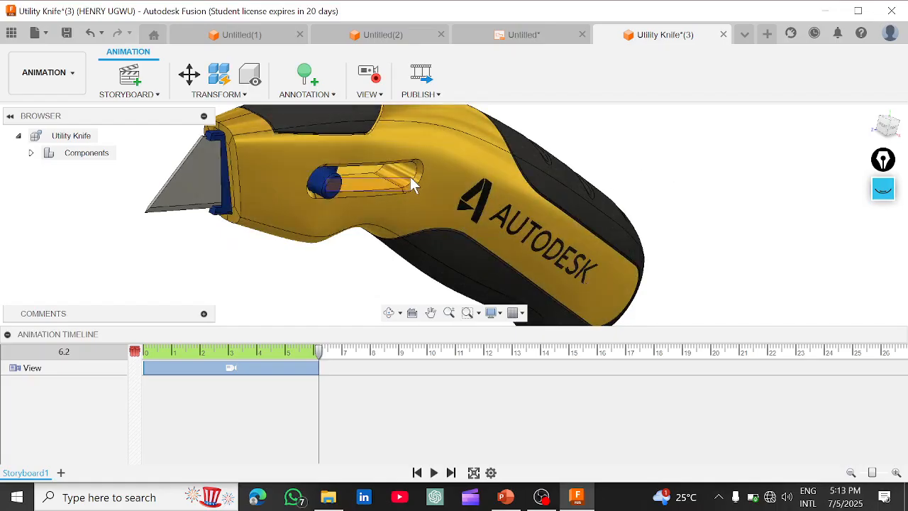
pyautogui.click(31, 153)
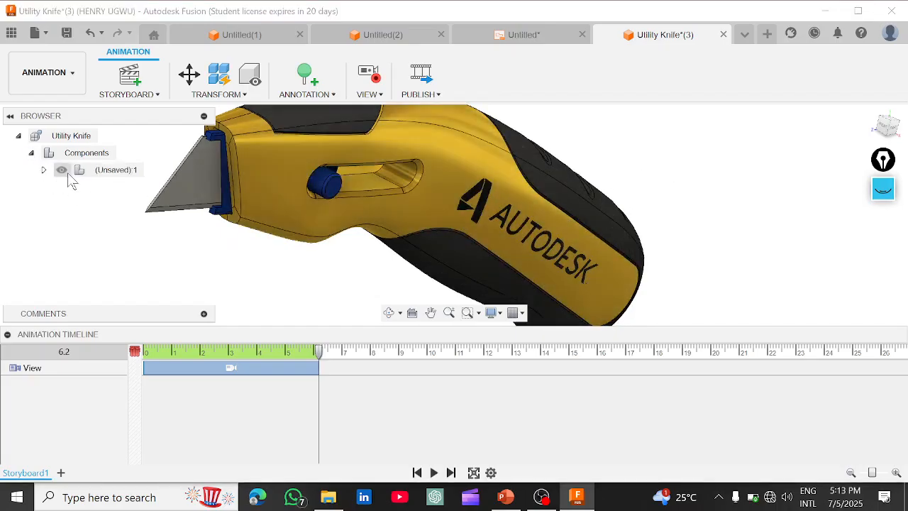
pyautogui.scroll(-2, 341, 262)
pyautogui.scroll(-2, 341, 257)
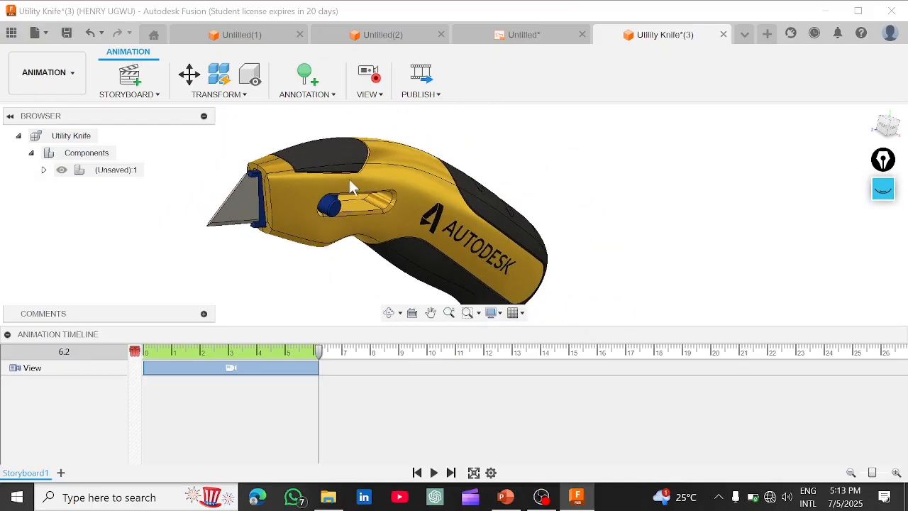
pyautogui.scroll(2, 423, 233)
pyautogui.scroll(-2, 422, 232)
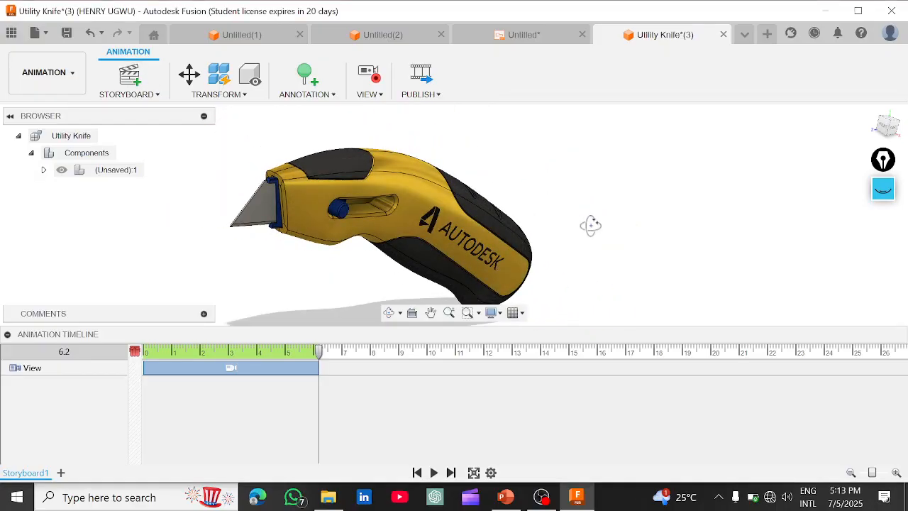
pyautogui.keyDown('shift'); pyautogui.moveTo(590, 225); pyautogui.dragTo(475, 327, button='middle'); pyautogui.keyUp('shift')
pyautogui.keyDown('shift'); pyautogui.moveTo(362, 176); pyautogui.dragTo(584, 310, button='middle'); pyautogui.keyUp('shift')
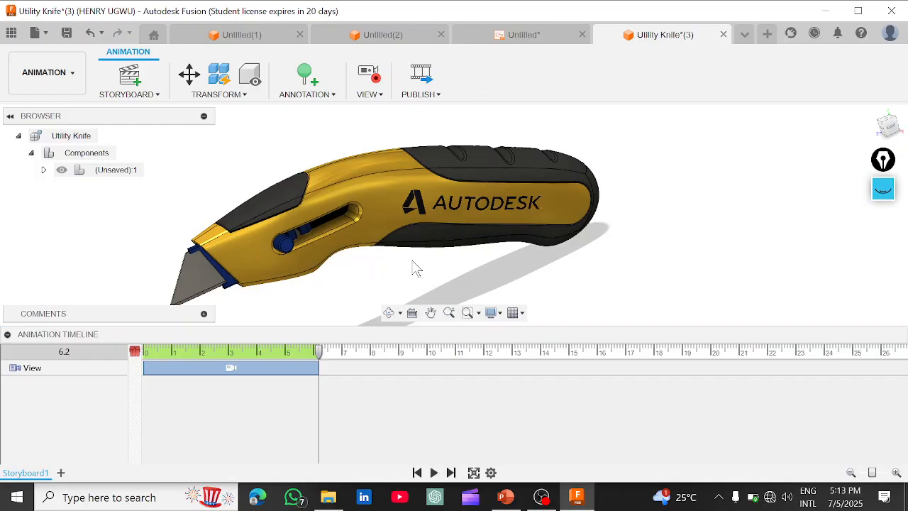
# Collapse the animation timeline to enlarge the model area and switch to OBS Studio.
pyautogui.click(7, 334)
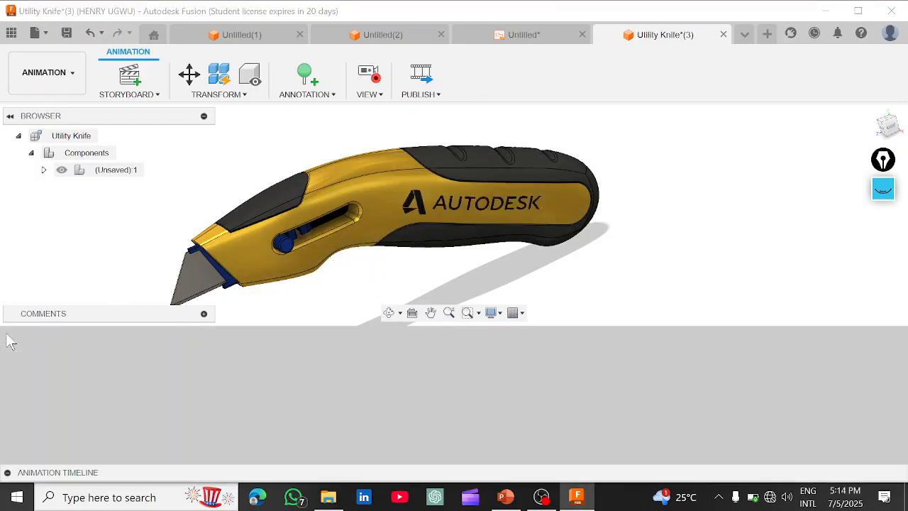
pyautogui.scroll(-5, 401, 337)
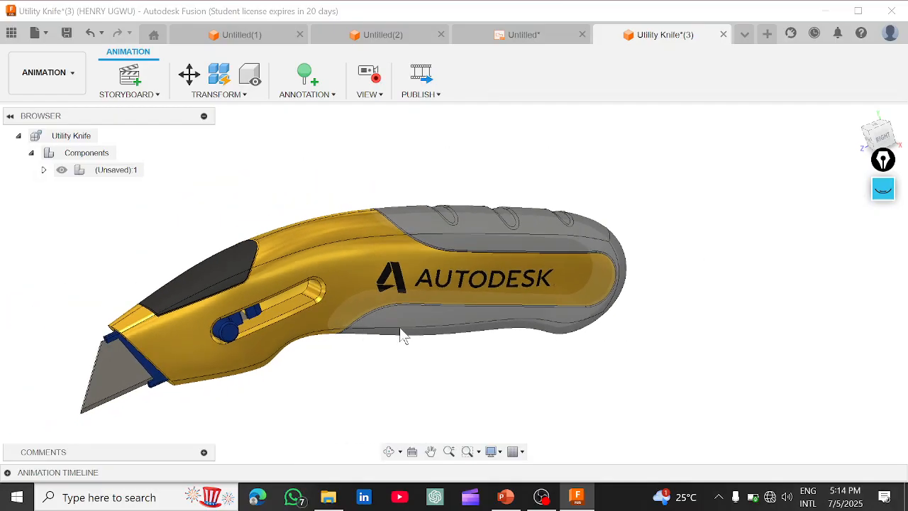
pyautogui.moveTo(397, 327); pyautogui.dragTo(475, 297, button='middle')
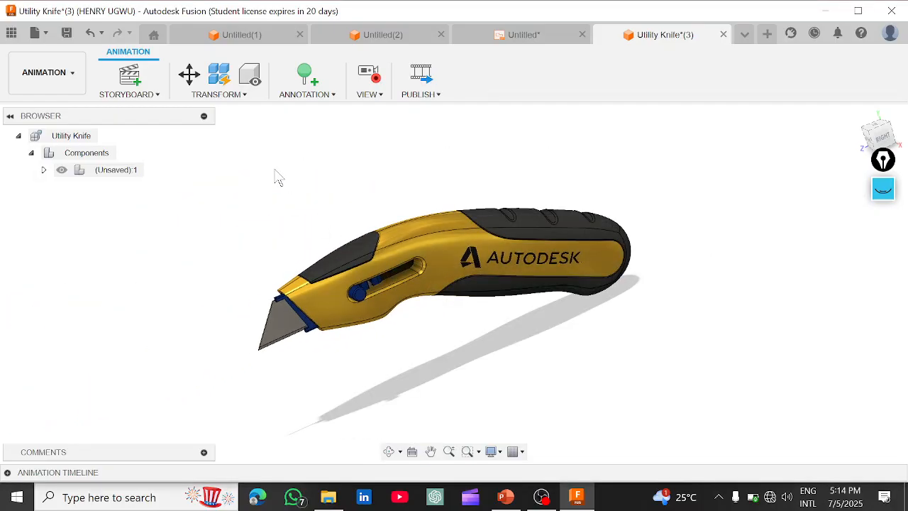
pyautogui.moveTo(211, 138); pyautogui.dragTo(233, 158, button='middle')
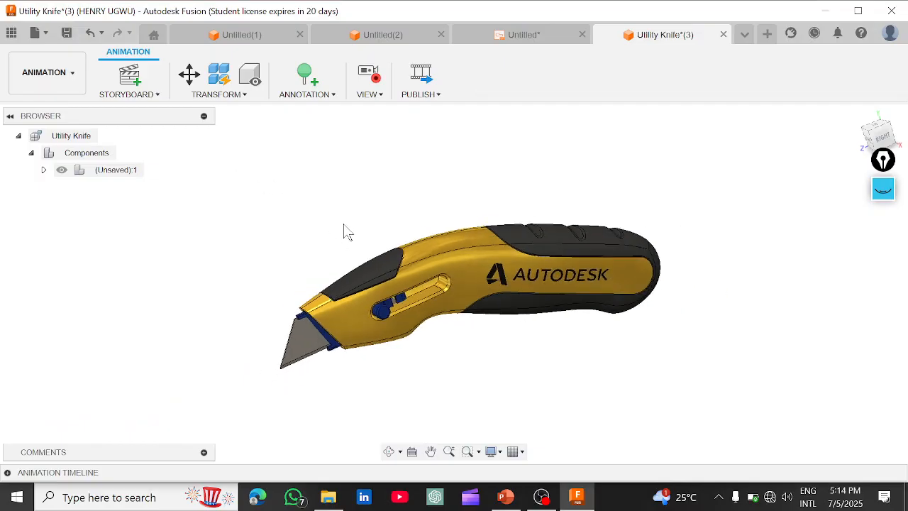
pyautogui.click(543, 499)
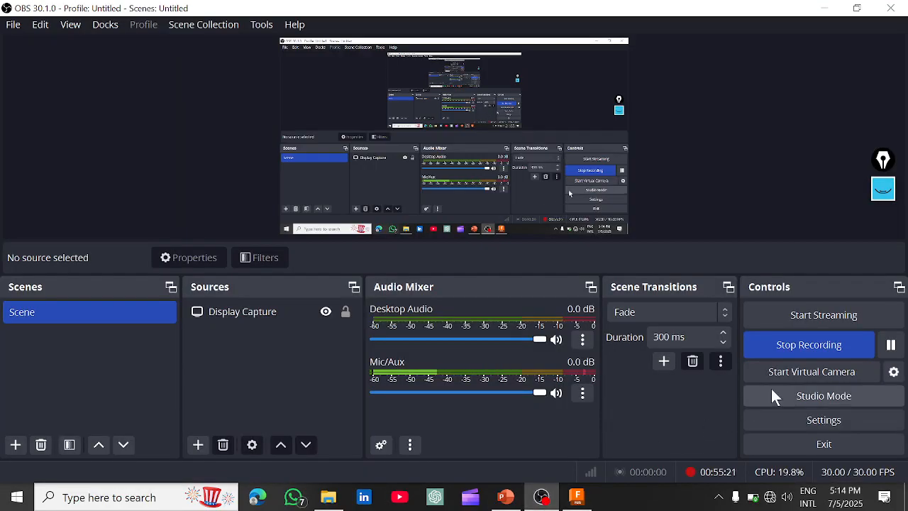